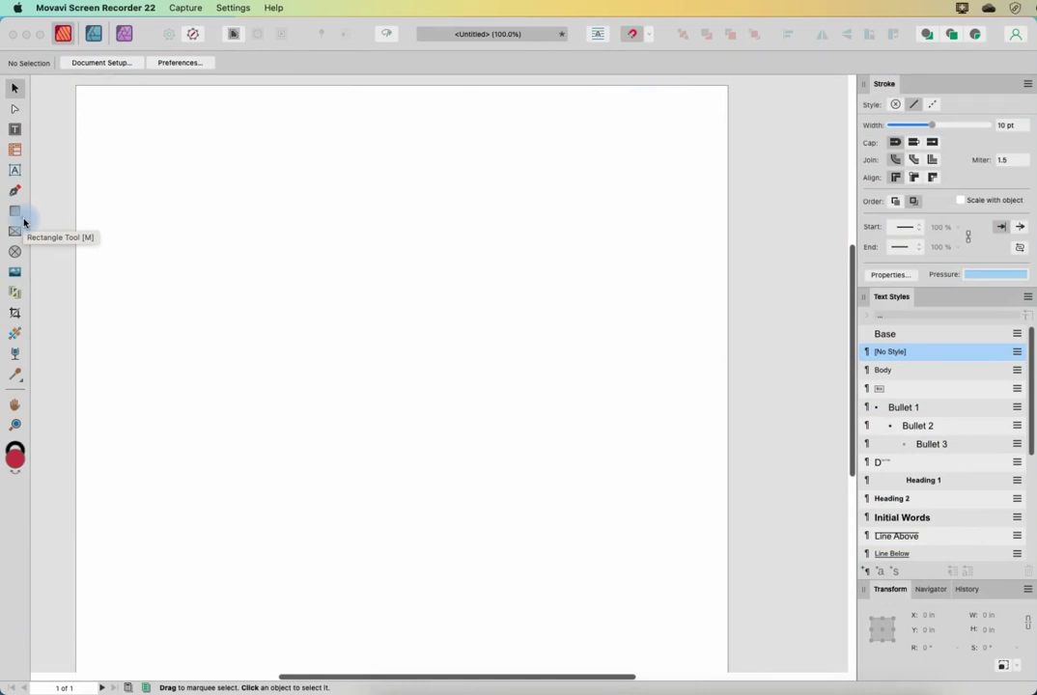
- Draw a rectangle about 4.9 by 3.5 in with 25% rounded corners and delete it
{"action": "left_click", "coordinate": [24, 222]}
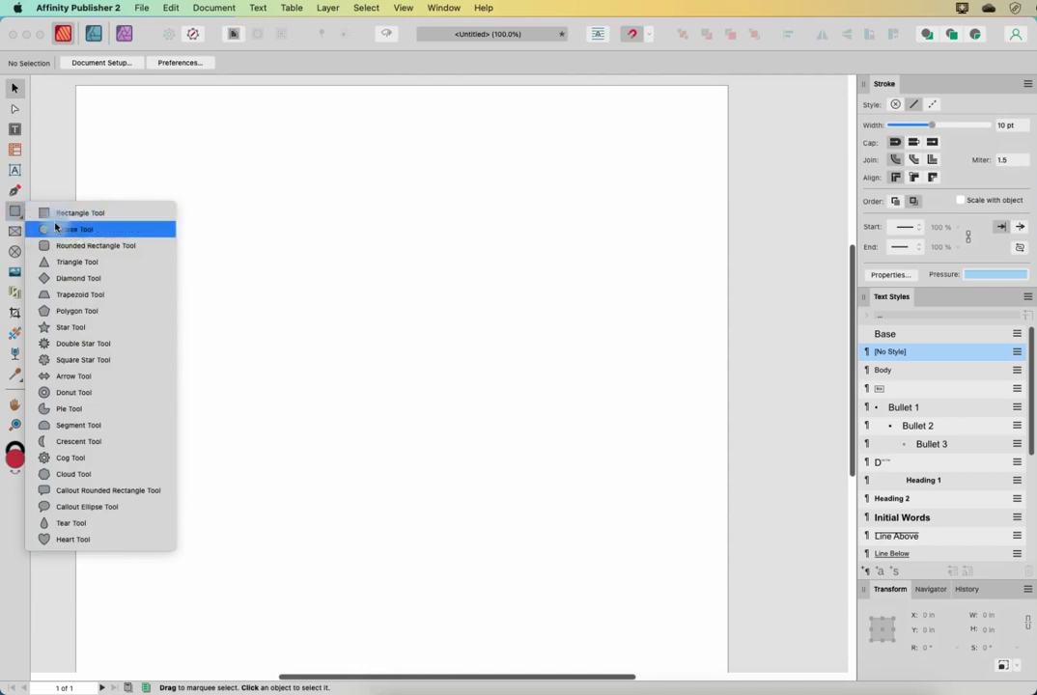
{"action": "left_click", "coordinate": [79, 217]}
{"action": "mouse_move", "coordinate": [195, 132]}
{"action": "left_mouse_down"}
{"action": "mouse_move", "coordinate": [463, 304]}
{"action": "mouse_move", "coordinate": [522, 365]}
{"action": "left_mouse_up"}
{"action": "left_click", "coordinate": [499, 63]}
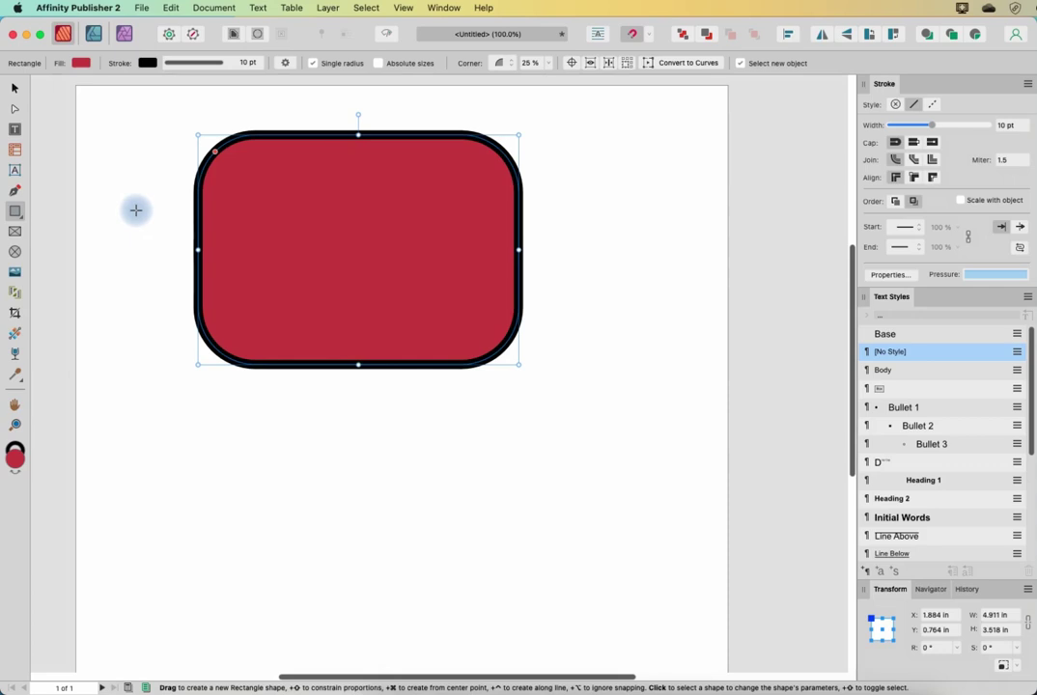
{"action": "key", "text": "Delete"}
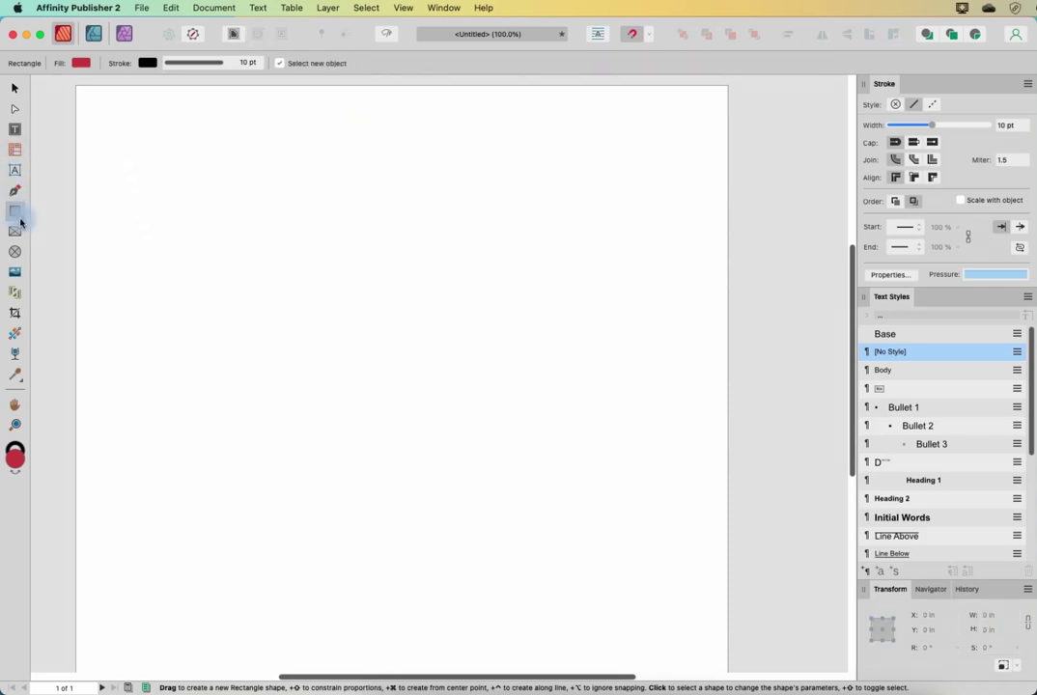
- Draw an ellipse about 5.8 by 4.8 in near the top of the page and remove its stroke
{"action": "left_click_drag", "start_coordinate": [24, 223], "coordinate": [47, 228]}
{"action": "left_click_drag", "start_coordinate": [239, 151], "coordinate": [619, 465]}
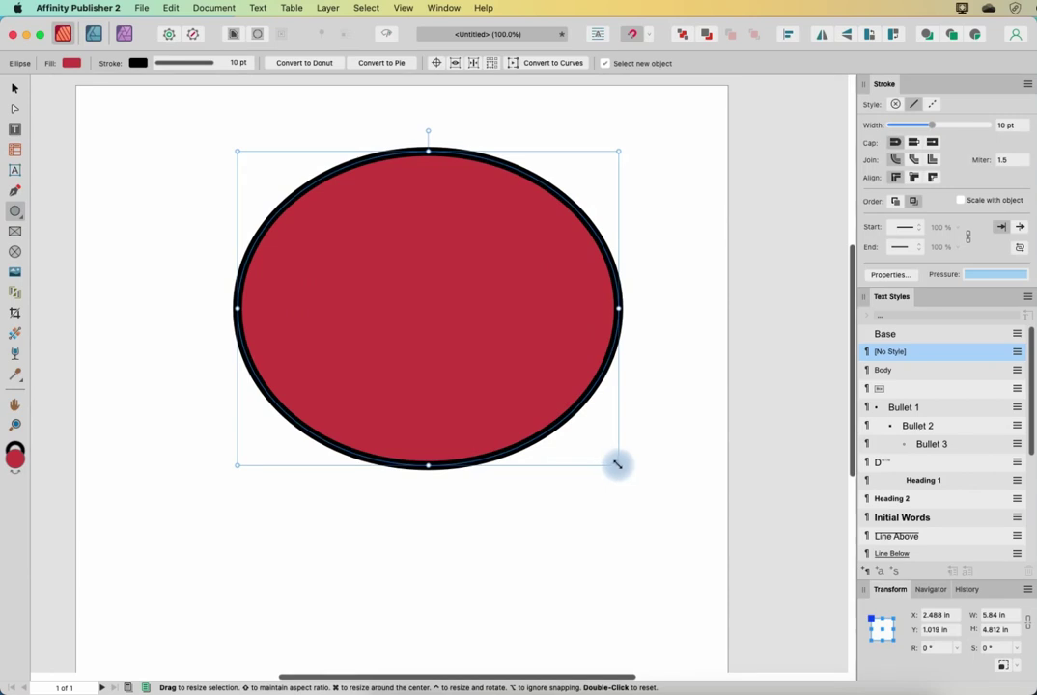
{"action": "left_click", "coordinate": [139, 64]}
{"action": "left_click", "coordinate": [278, 77]}
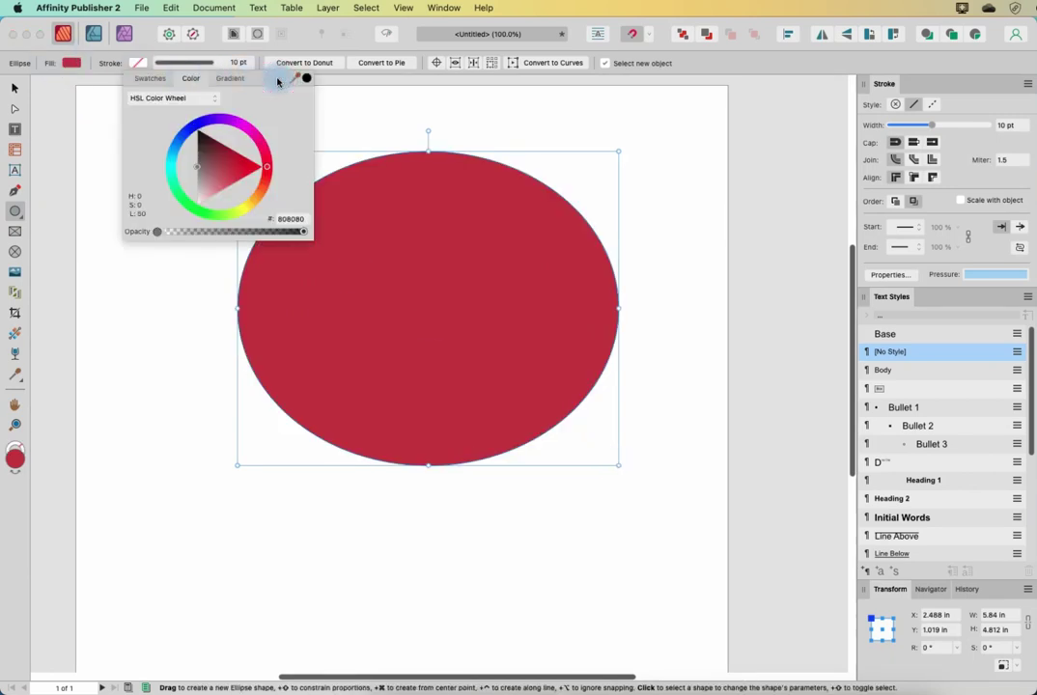
{"action": "left_click", "coordinate": [15, 87]}
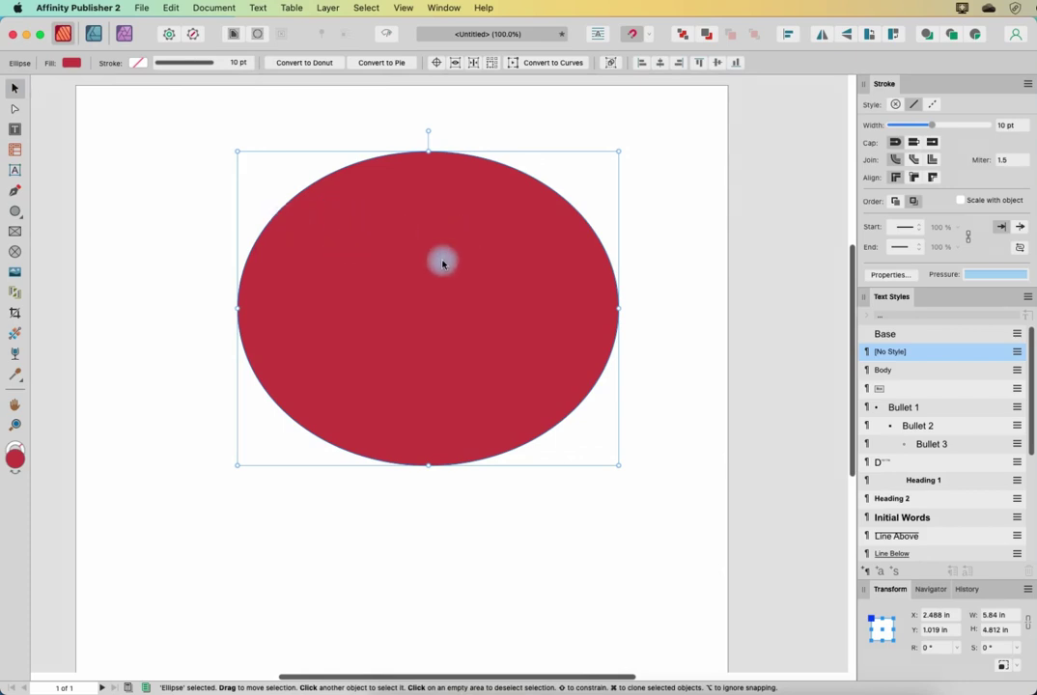
- Convert the ellipse to a donut and try the thin ring, three-quarter pie and 50% hole open donut presets
{"action": "left_click", "coordinate": [305, 64]}
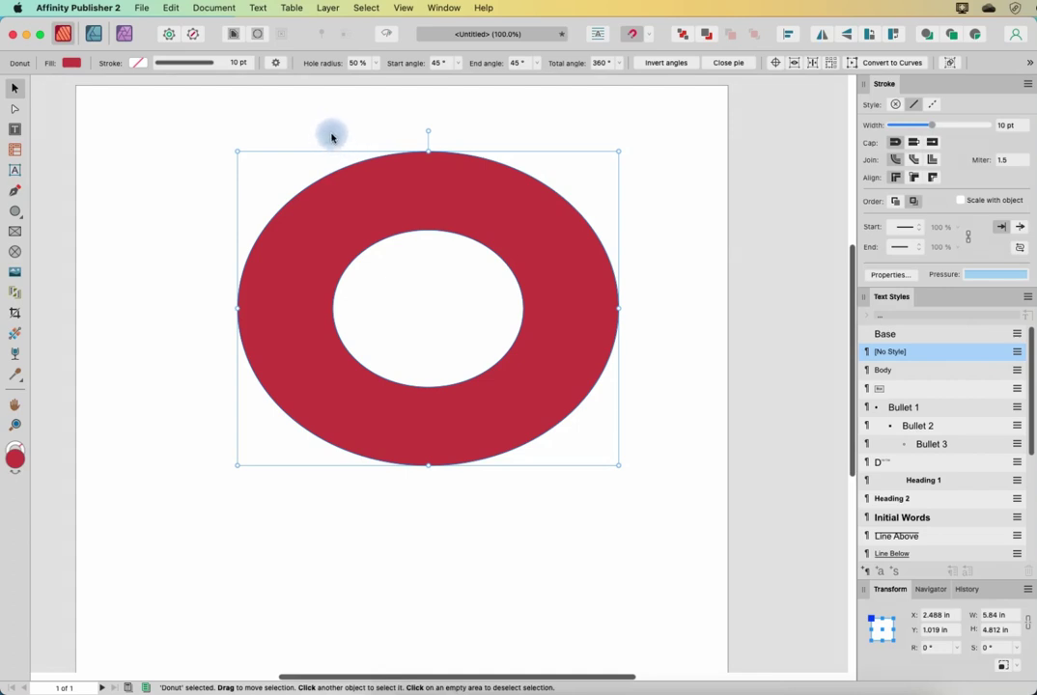
{"action": "left_click", "coordinate": [276, 64]}
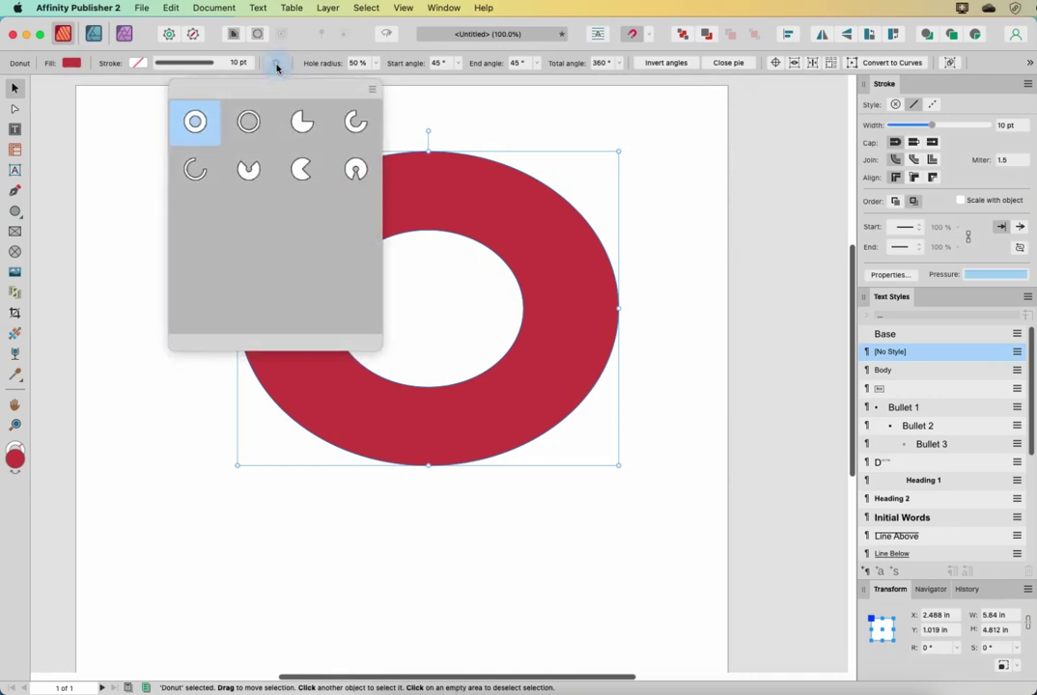
{"action": "left_click", "coordinate": [256, 123]}
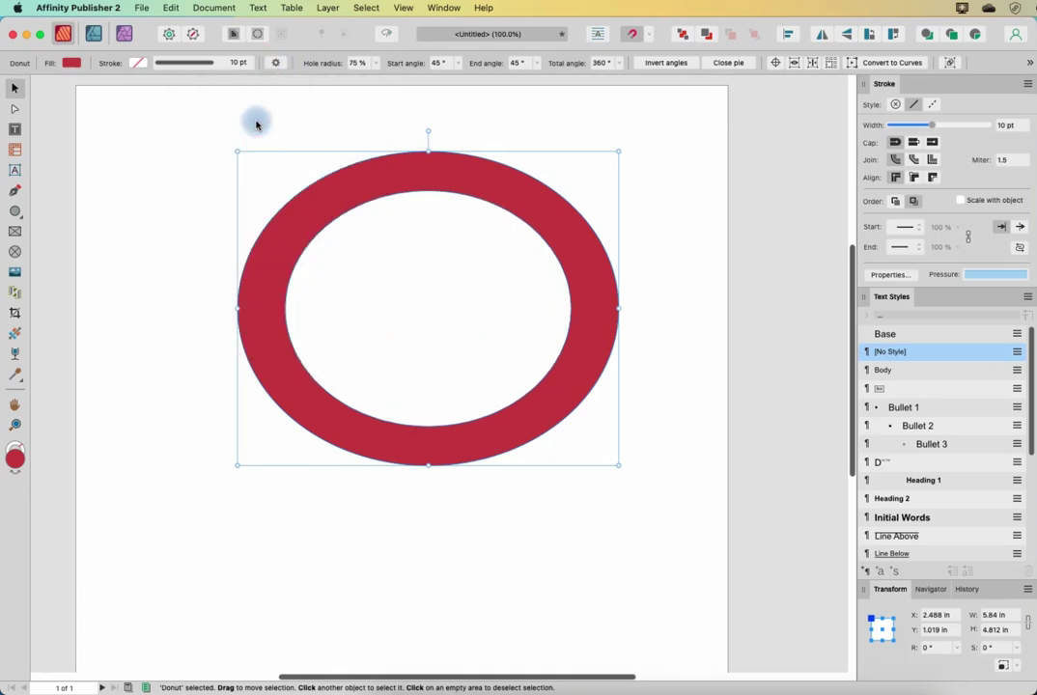
{"action": "left_click", "coordinate": [276, 64]}
{"action": "left_click", "coordinate": [300, 122]}
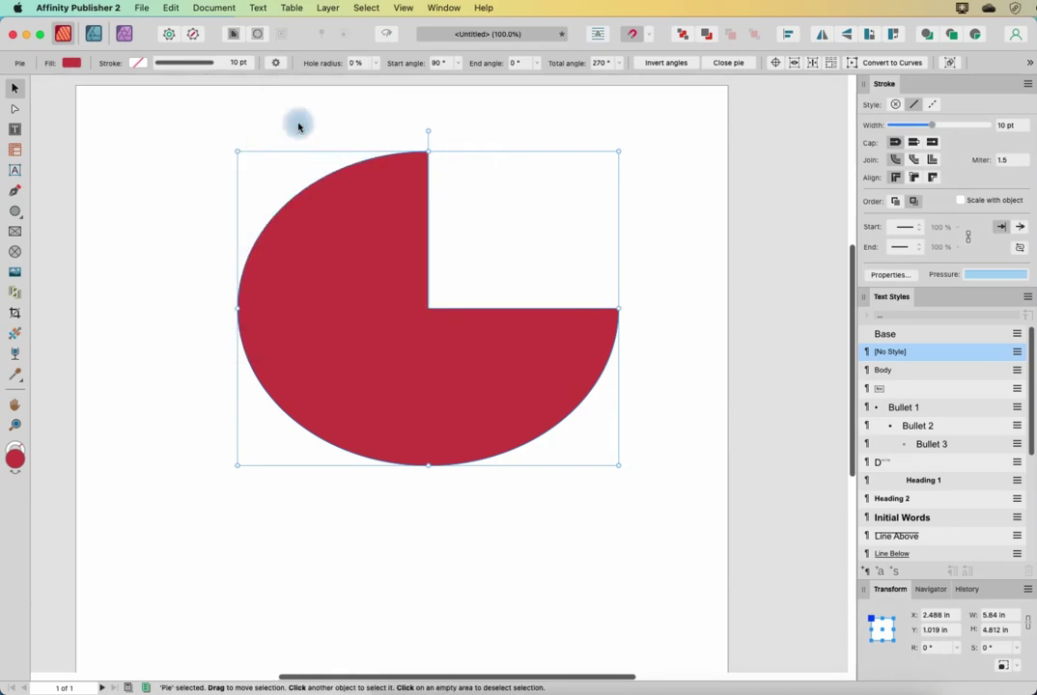
{"action": "left_click", "coordinate": [273, 65]}
{"action": "left_click", "coordinate": [353, 121]}
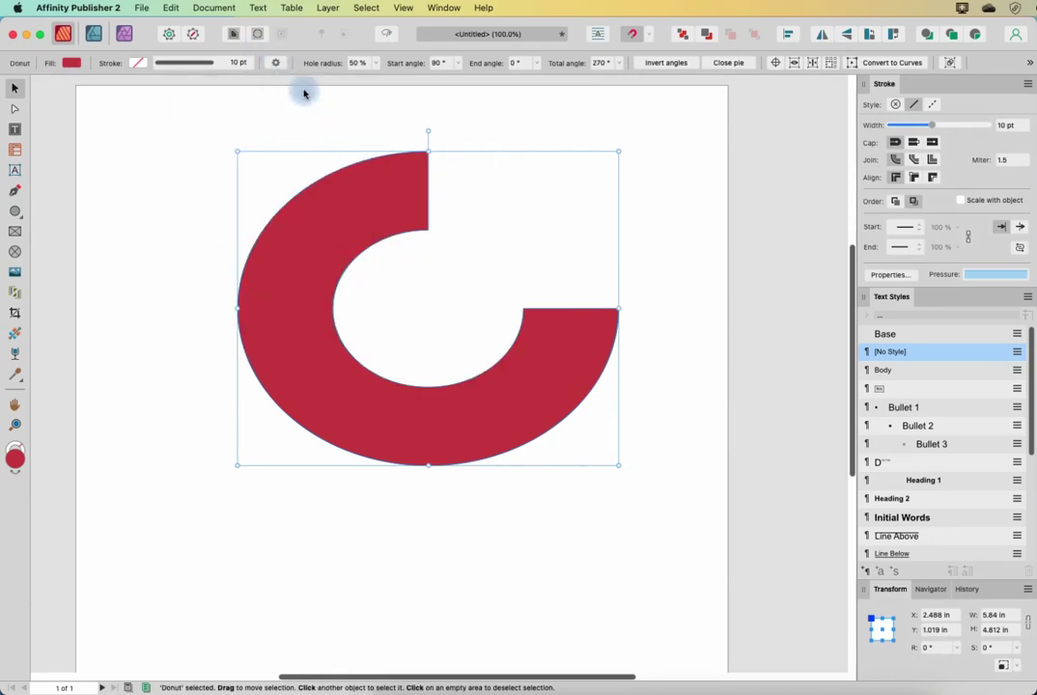
- Try the remaining presets on the shape: thin open ring, upward-opening donut, side-opening pie and downward-opening keyhole donut
{"action": "left_click", "coordinate": [276, 63]}
{"action": "left_click", "coordinate": [197, 171]}
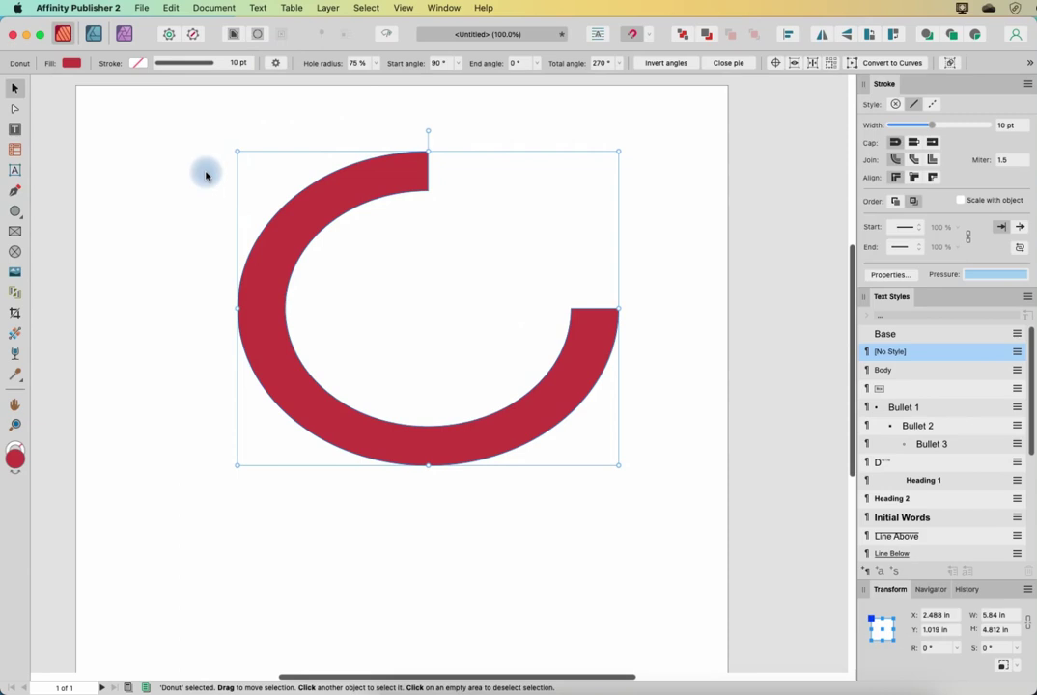
{"action": "left_click", "coordinate": [277, 61]}
{"action": "left_click", "coordinate": [252, 159]}
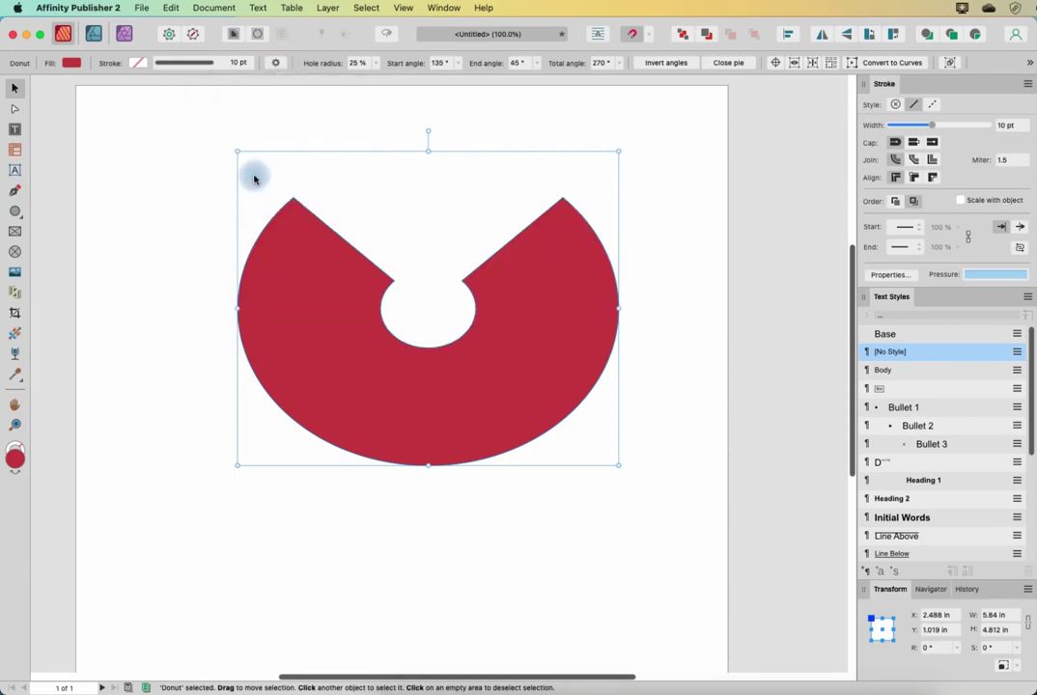
{"action": "left_click", "coordinate": [280, 69]}
{"action": "left_click", "coordinate": [296, 167]}
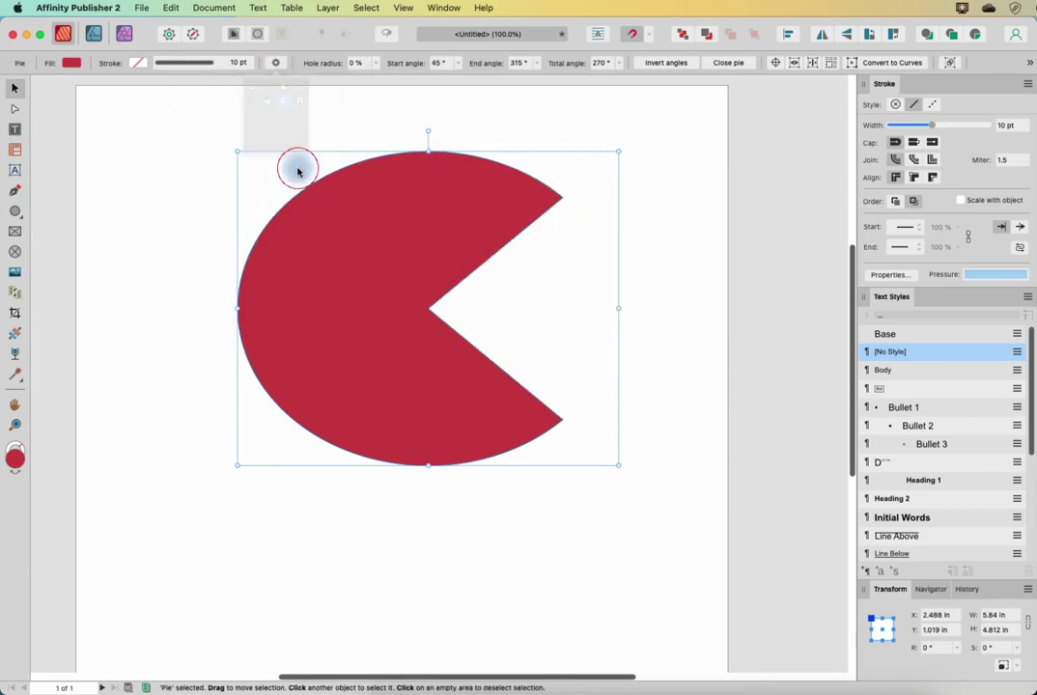
{"action": "left_click", "coordinate": [276, 64]}
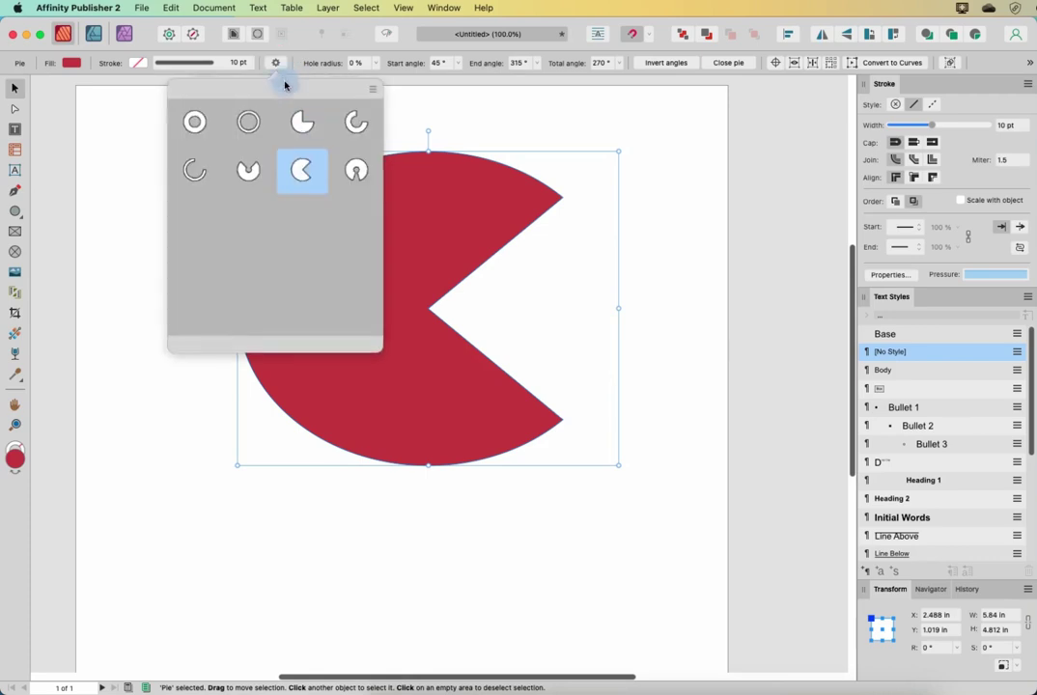
{"action": "left_click", "coordinate": [354, 170]}
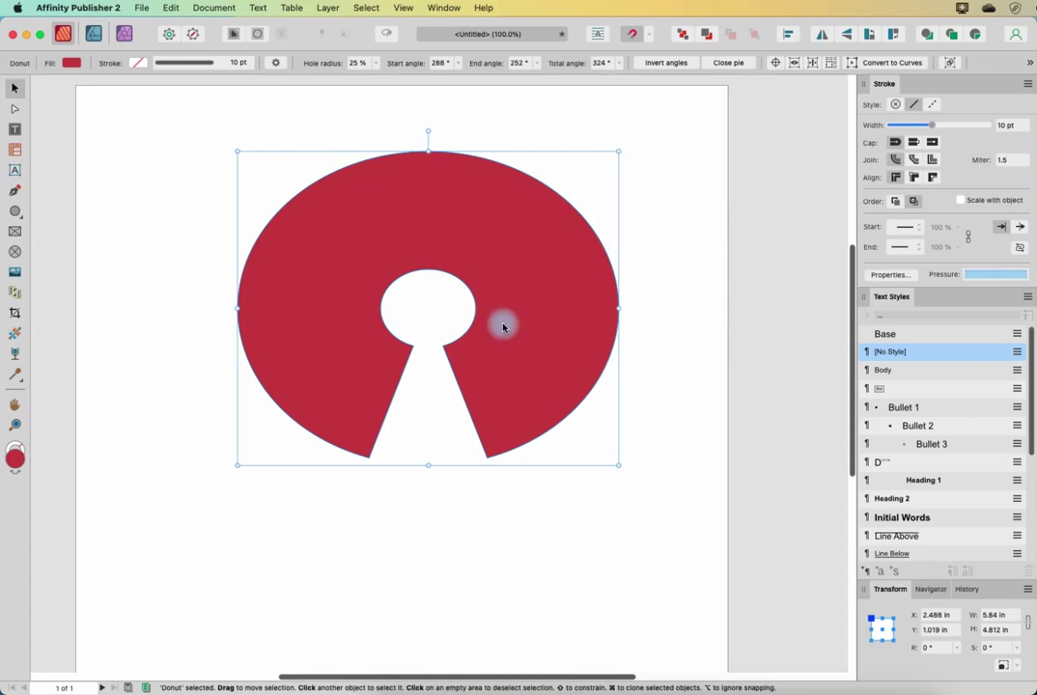
- Set the donut's hole radius to 39%, its start angle to 255° and its end angle to 180°
{"action": "left_click", "coordinate": [375, 64]}
{"action": "left_click_drag", "start_coordinate": [368, 78], "coordinate": [390, 85]}
{"action": "left_click", "coordinate": [457, 63]}
{"action": "mouse_move", "coordinate": [455, 83]}
{"action": "left_mouse_down"}
{"action": "mouse_move", "coordinate": [322, 88]}
{"action": "mouse_move", "coordinate": [363, 76]}
{"action": "mouse_move", "coordinate": [448, 80]}
{"action": "left_mouse_up"}
{"action": "mouse_move", "coordinate": [536, 69]}
{"action": "left_mouse_down"}
{"action": "mouse_move", "coordinate": [495, 88]}
{"action": "mouse_move", "coordinate": [512, 89]}
{"action": "mouse_move", "coordinate": [470, 82]}
{"action": "mouse_move", "coordinate": [522, 89]}
{"action": "mouse_move", "coordinate": [520, 71]}
{"action": "left_mouse_up"}
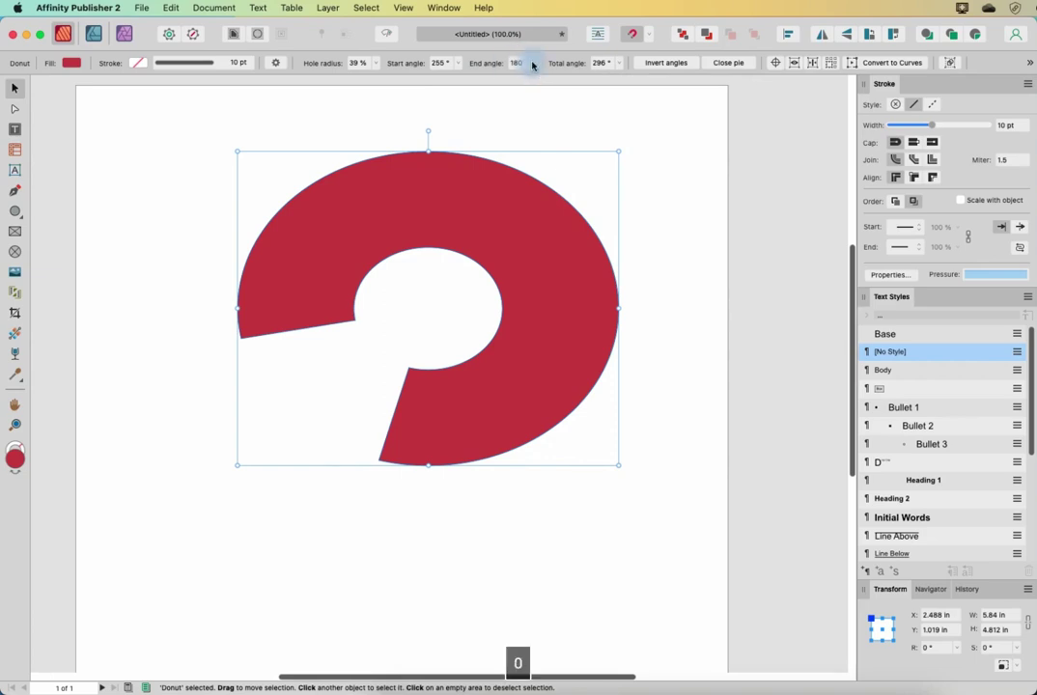
{"action": "left_click", "coordinate": [577, 125]}
{"action": "key", "text": "Return"}
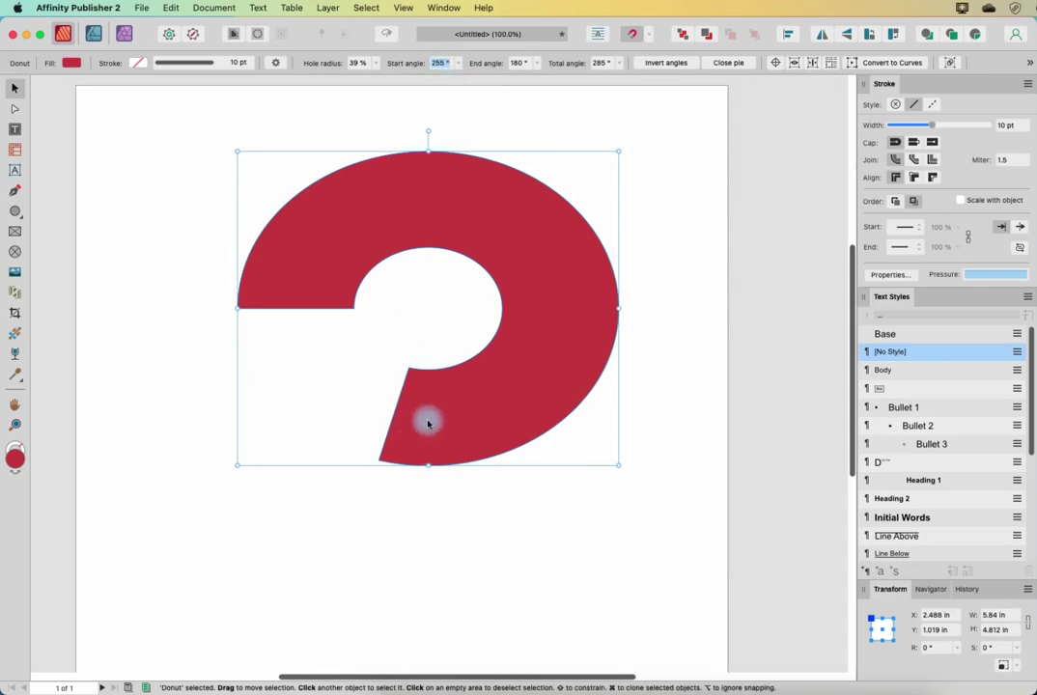
- Set the donut's start angle to 0°
{"action": "left_click_drag", "start_coordinate": [456, 67], "coordinate": [491, 82]}
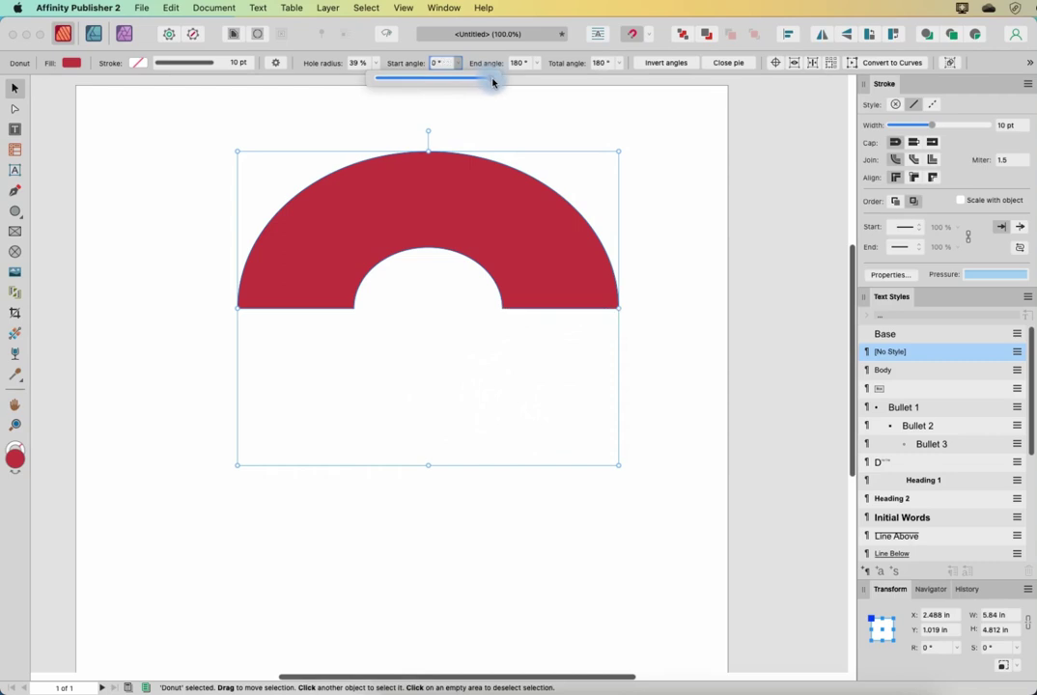
{"action": "left_click", "coordinate": [606, 162]}
{"action": "left_click", "coordinate": [493, 225]}
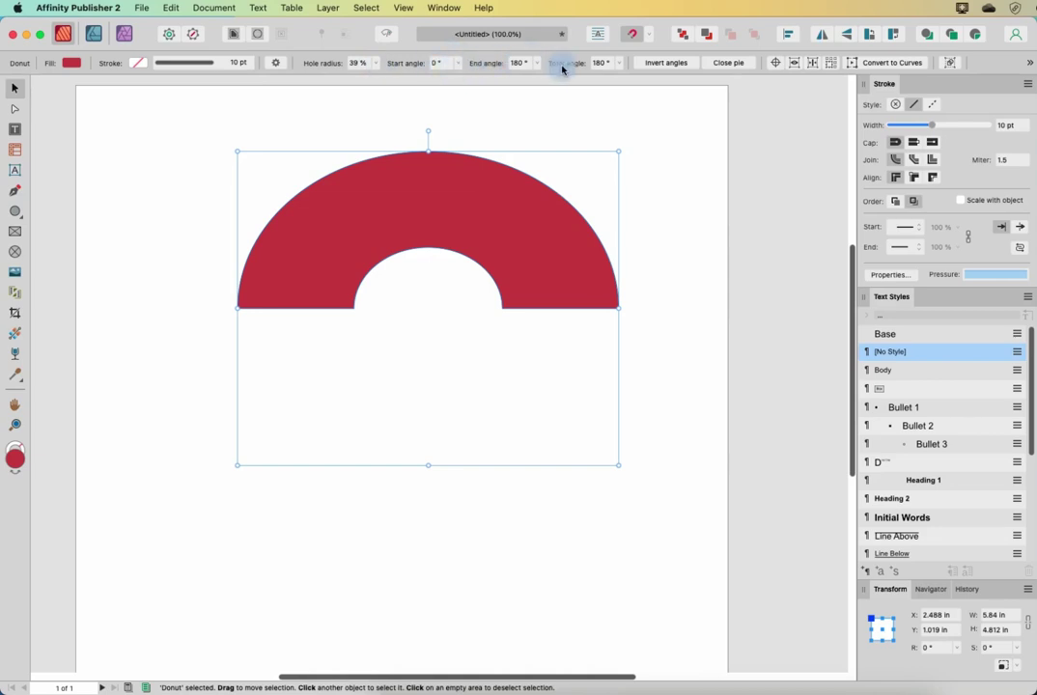
- Set the donut's total angle to 183° and invert its angles
{"action": "left_click", "coordinate": [609, 62]}
{"action": "left_click_drag", "start_coordinate": [618, 79], "coordinate": [646, 89]}
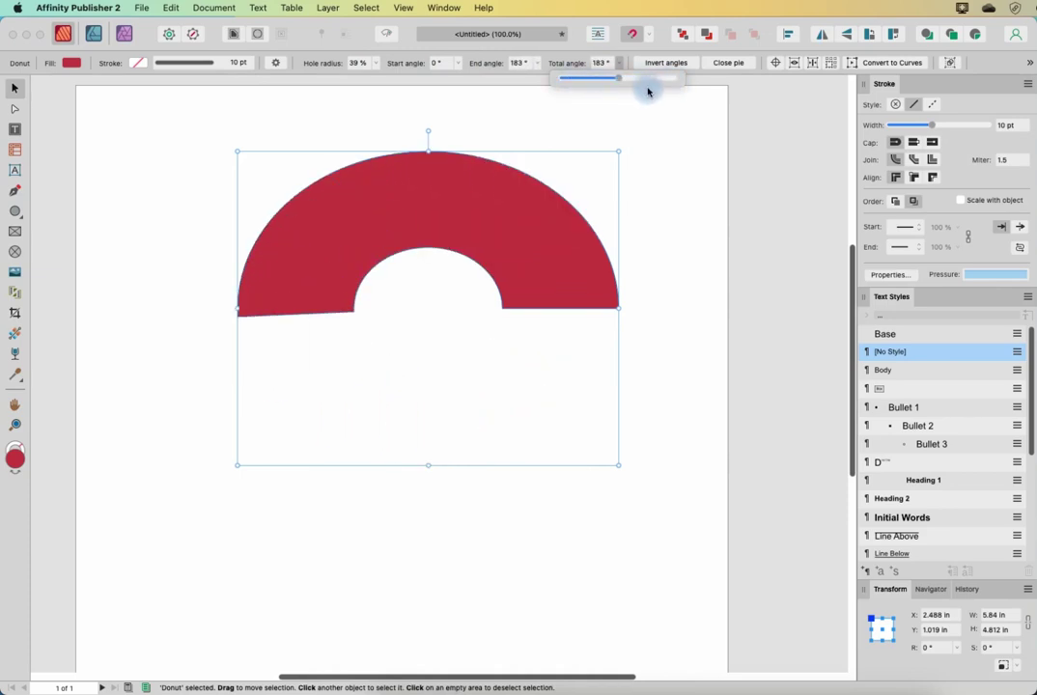
{"action": "left_click", "coordinate": [677, 65]}
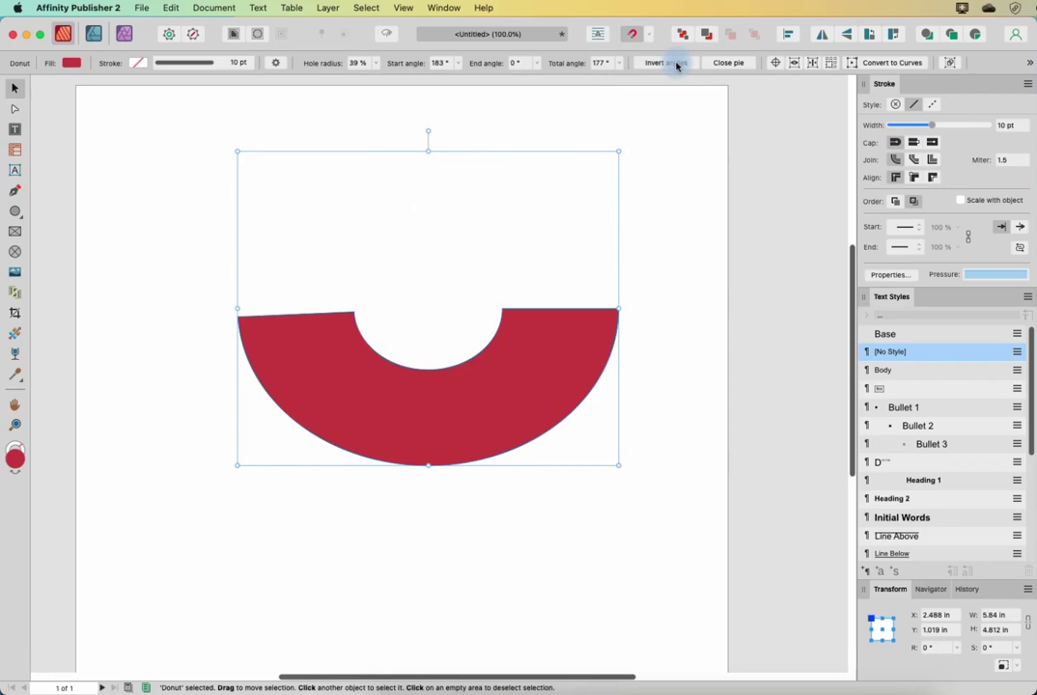
- Close the pie into a full donut with the 50% hole preset and delete the donut
{"action": "left_click", "coordinate": [729, 64]}
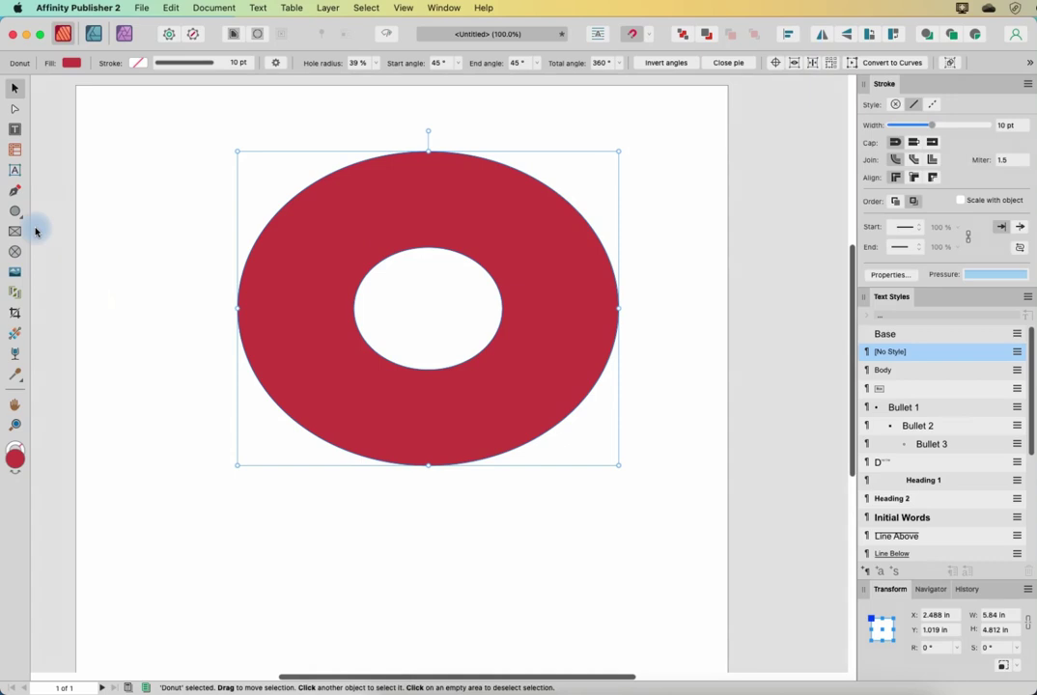
{"action": "left_click", "coordinate": [275, 62]}
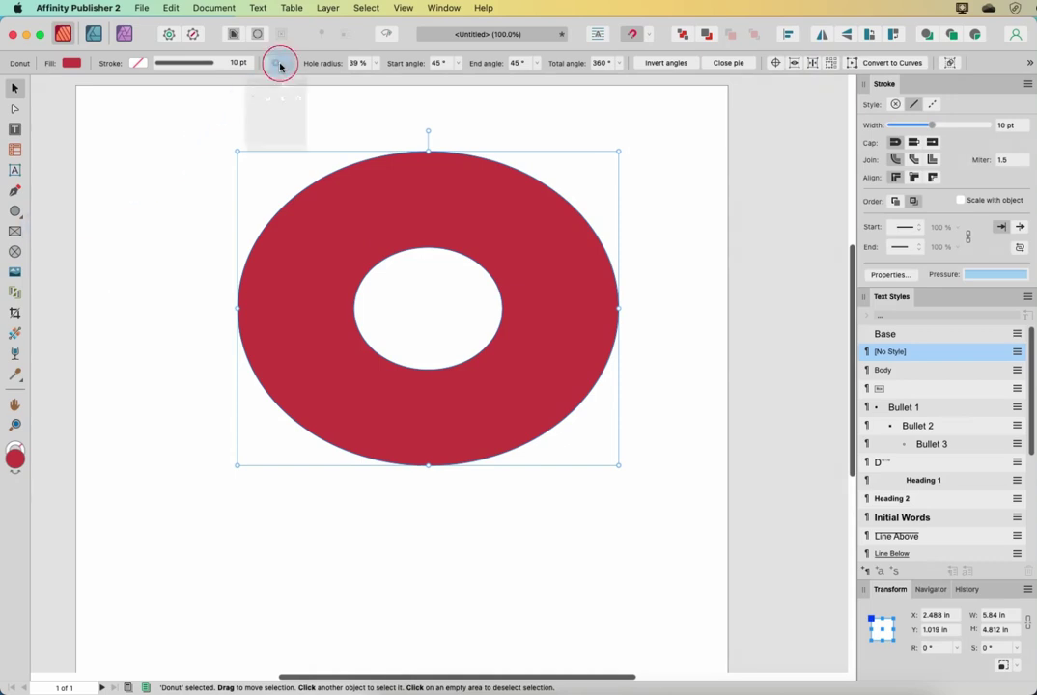
{"action": "left_click", "coordinate": [195, 118]}
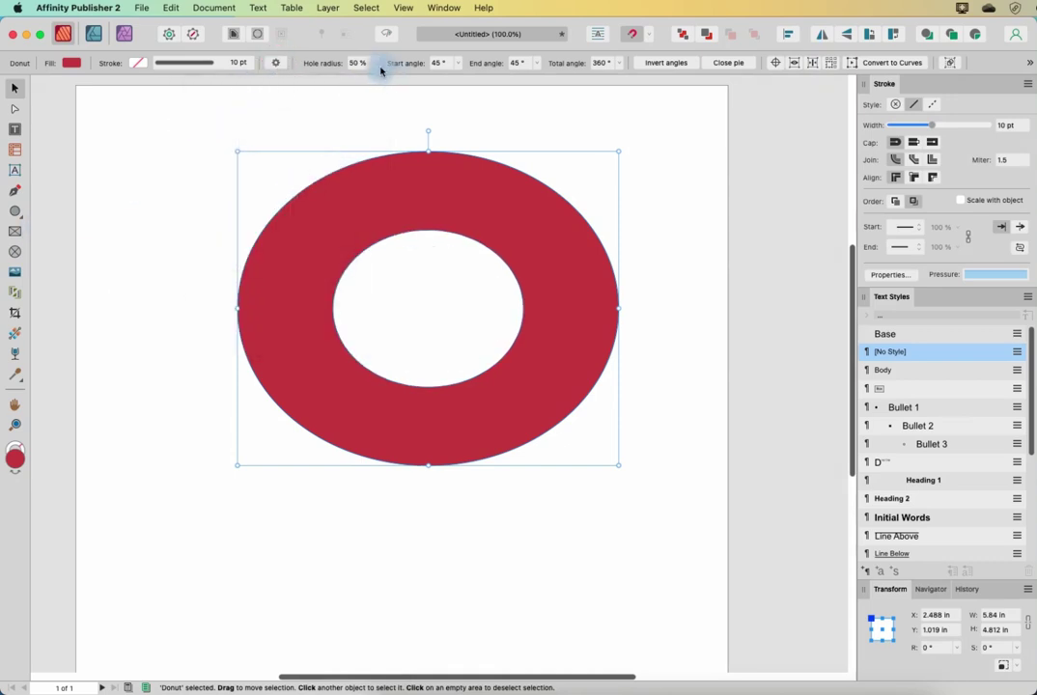
{"action": "key", "text": "Delete"}
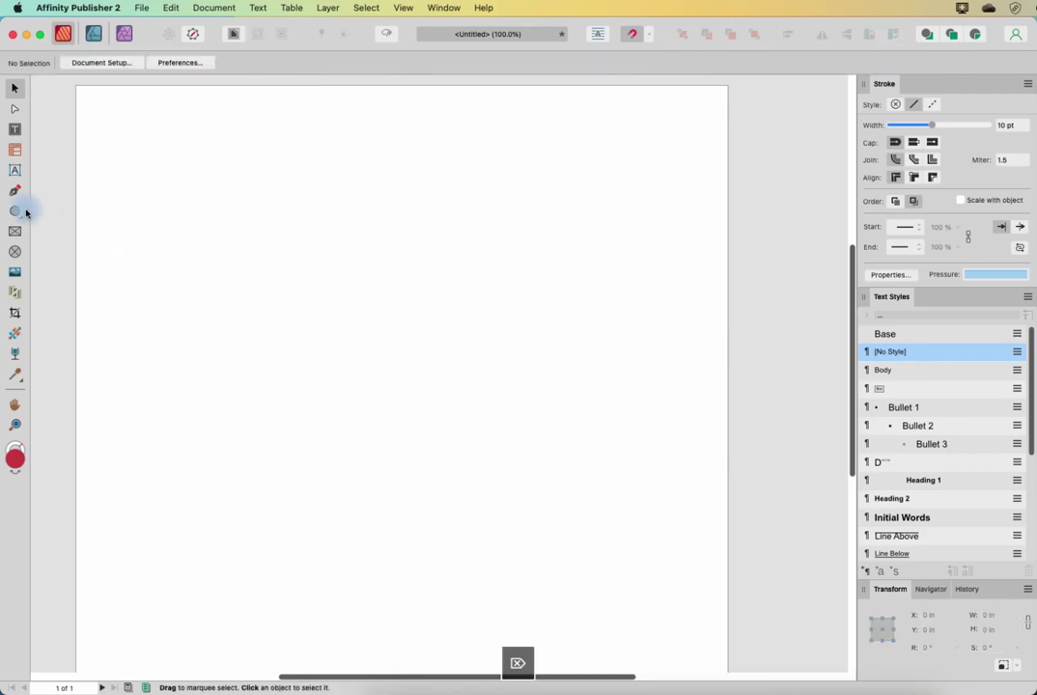
- Draw an ellipse about 3.3 by 3.1 in and convert it to a pie
{"action": "left_click", "coordinate": [15, 211]}
{"action": "left_click_drag", "start_coordinate": [358, 199], "coordinate": [575, 402]}
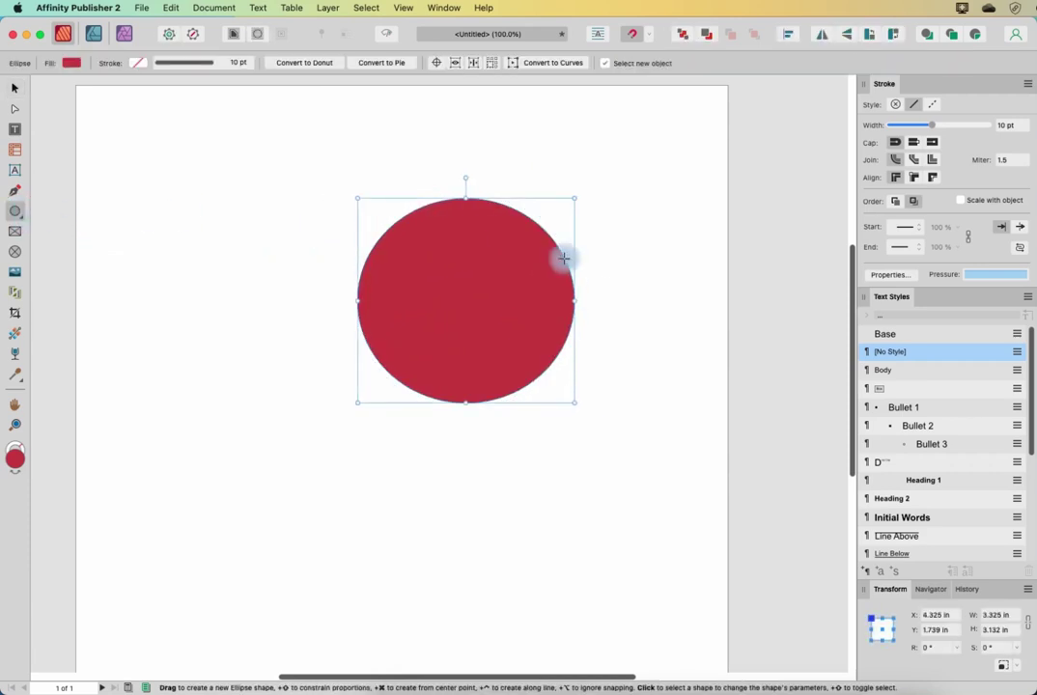
{"action": "left_click", "coordinate": [384, 63]}
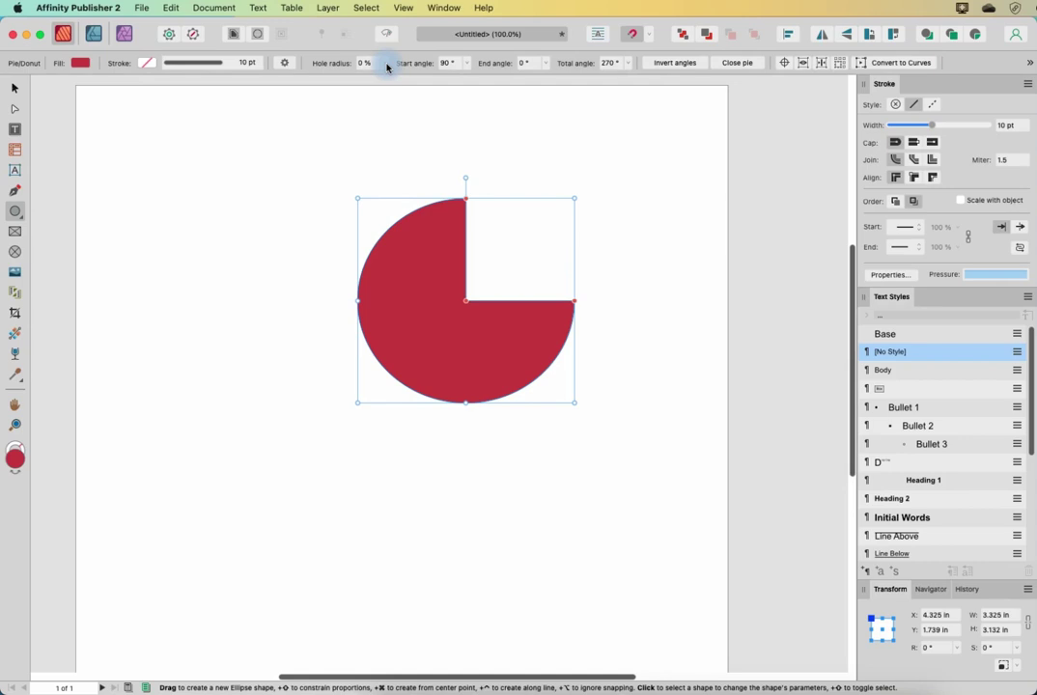
- Adjust the pie on the page to a 65° start angle and a 25% hole radius, and delete it
{"action": "left_click_drag", "start_coordinate": [464, 198], "coordinate": [510, 212]}
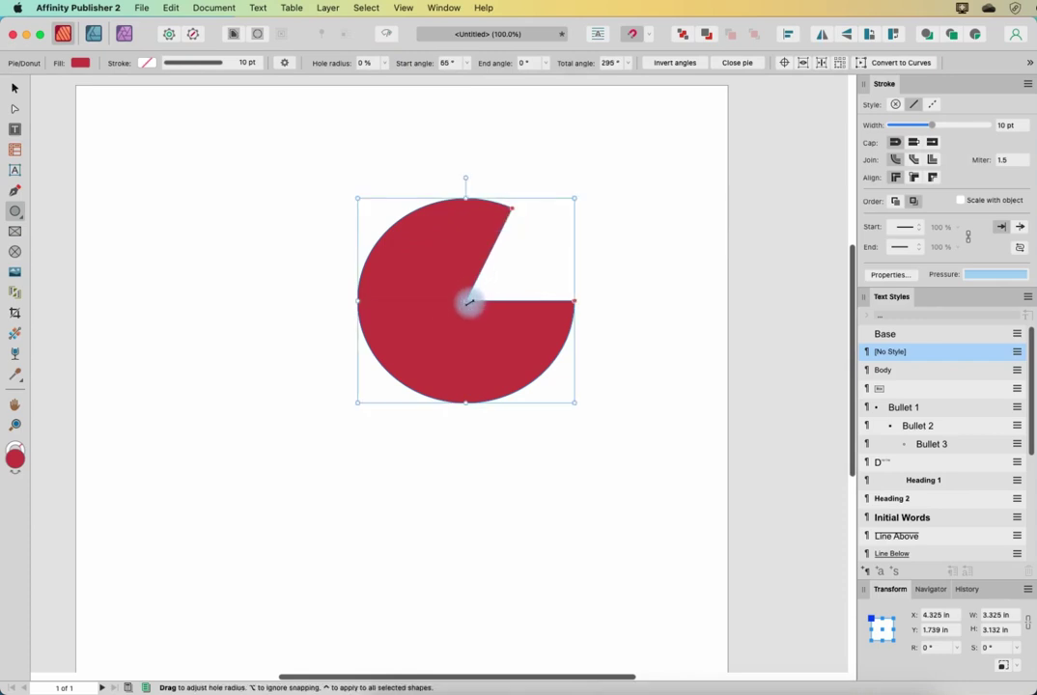
{"action": "left_click_drag", "start_coordinate": [467, 302], "coordinate": [441, 312]}
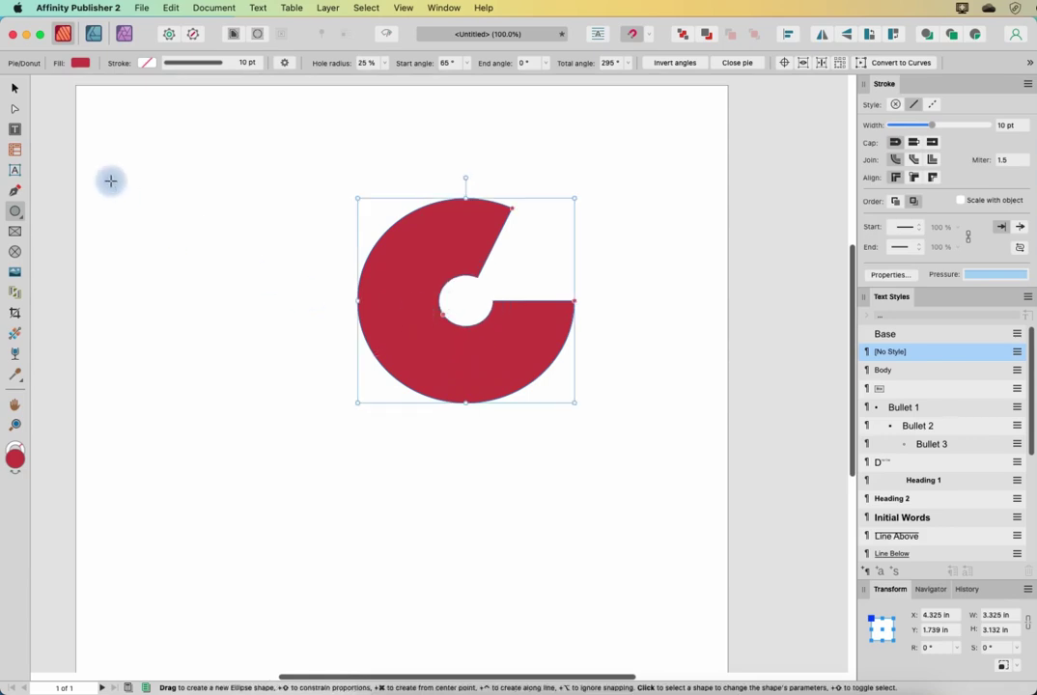
{"action": "key", "text": "Delete"}
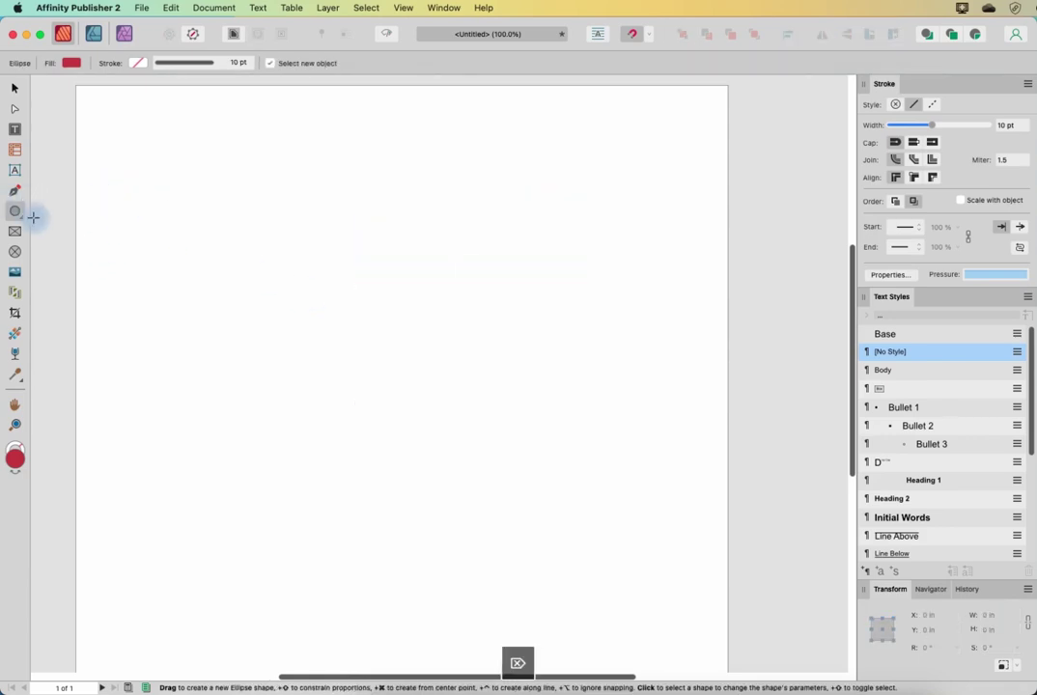
- Draw a rounded rectangle about 4.7 by 2.9 in, set its corner type to None, and delete it
{"action": "left_click", "coordinate": [22, 221]}
{"action": "left_click", "coordinate": [83, 241]}
{"action": "left_click_drag", "start_coordinate": [267, 159], "coordinate": [570, 349]}
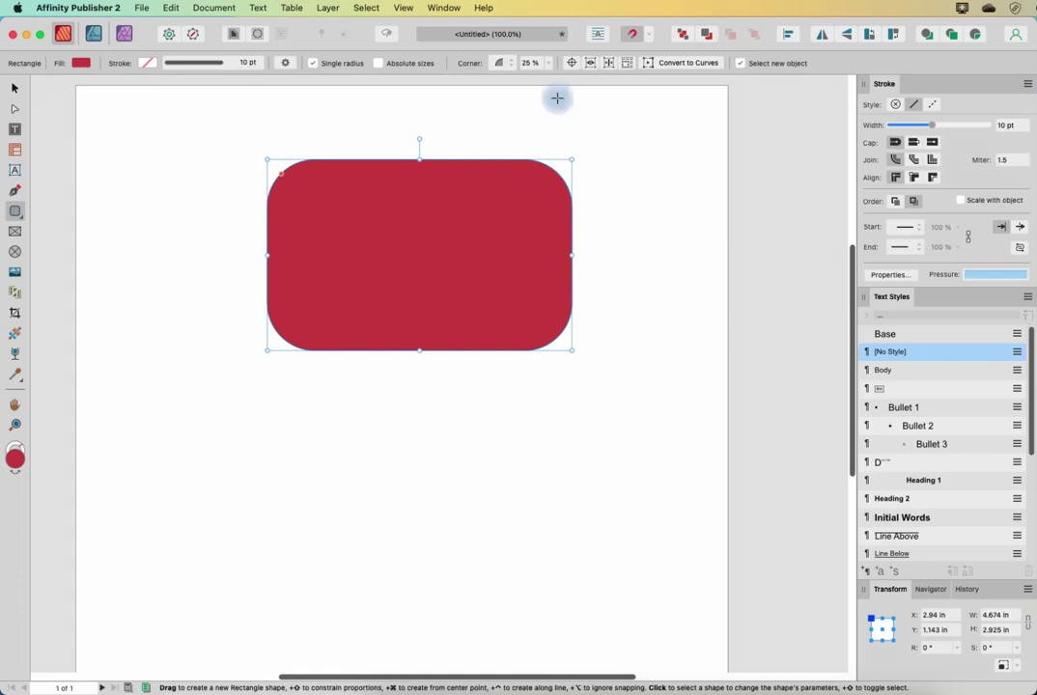
{"action": "left_click", "coordinate": [500, 65]}
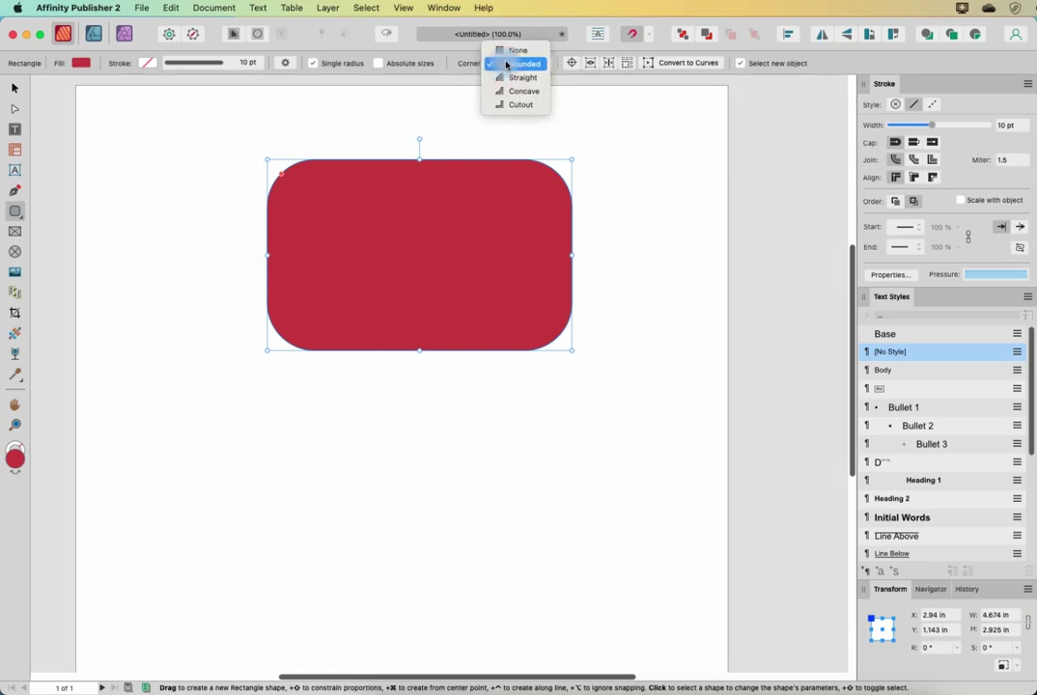
{"action": "left_click", "coordinate": [529, 51]}
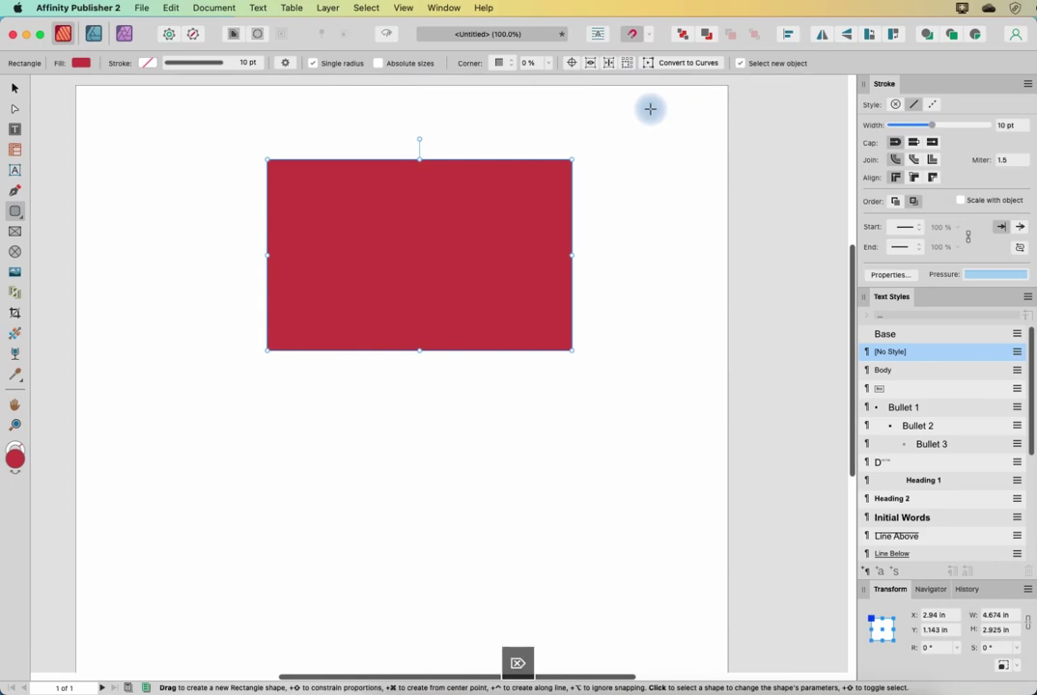
{"action": "key", "text": "BackSpace"}
- Draw a triangle about 4.4 by 3.9 in, reduce its height to about 3.8 in, and move its top point to 100%
{"action": "left_click", "coordinate": [21, 220]}
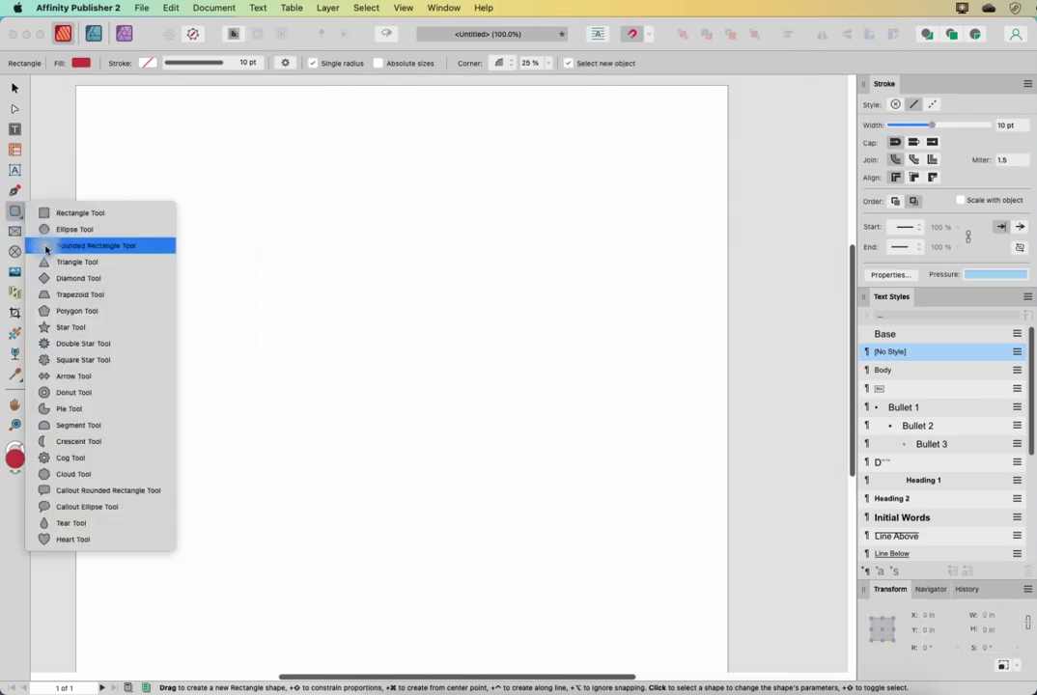
{"action": "left_click", "coordinate": [58, 262]}
{"action": "left_click_drag", "start_coordinate": [326, 161], "coordinate": [611, 410]}
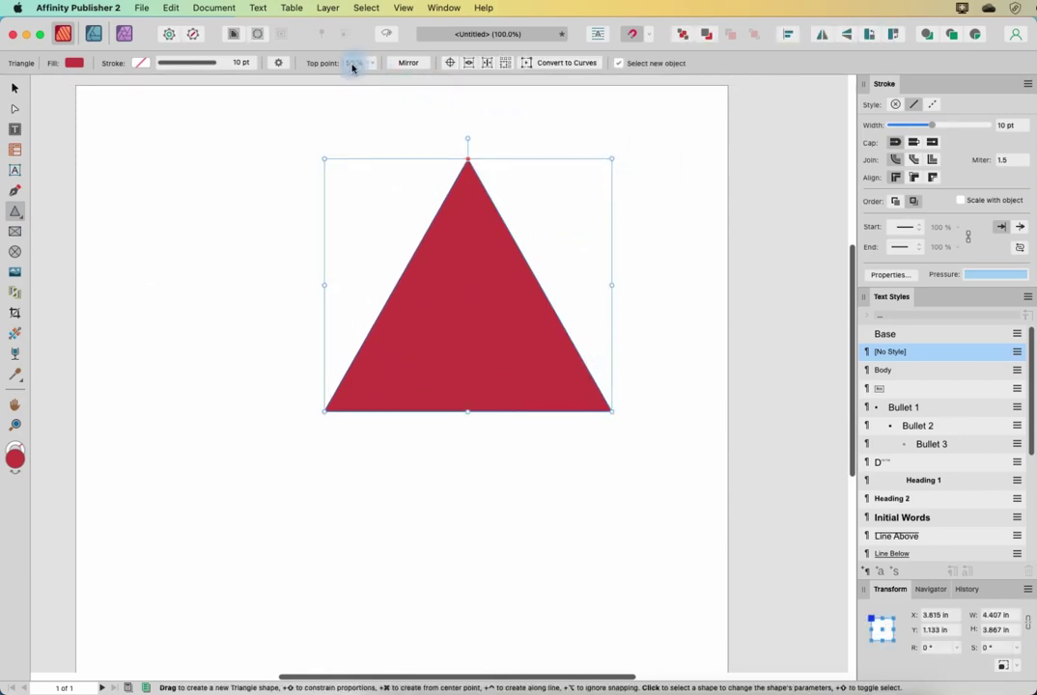
{"action": "mouse_move", "coordinate": [372, 80]}
{"action": "left_mouse_down"}
{"action": "mouse_move", "coordinate": [351, 83]}
{"action": "mouse_move", "coordinate": [410, 83]}
{"action": "mouse_move", "coordinate": [371, 83]}
{"action": "left_mouse_up"}
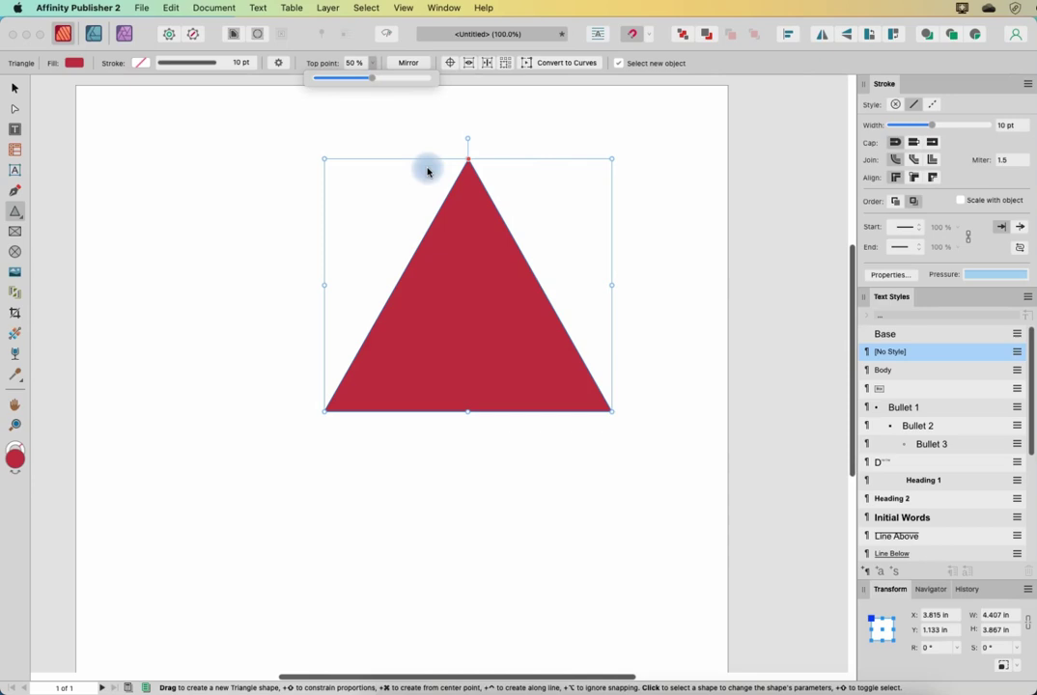
{"action": "left_click_drag", "start_coordinate": [469, 159], "coordinate": [405, 163]}
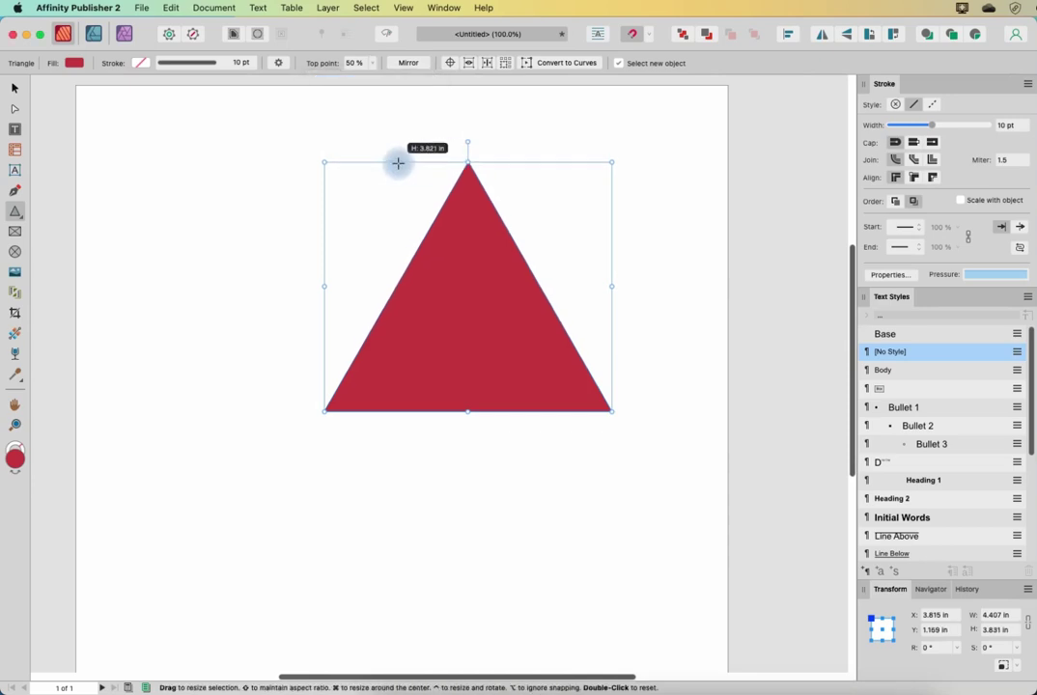
{"action": "left_click_drag", "start_coordinate": [469, 165], "coordinate": [613, 159]}
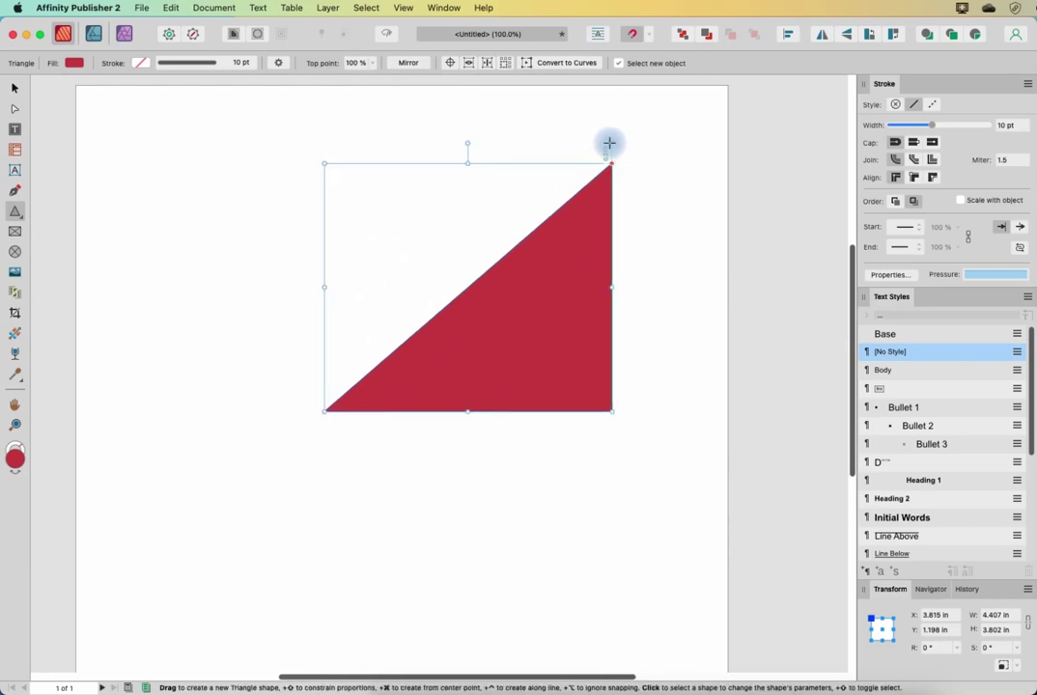
- Try the centred triangle preset and both right-angled triangle presets on the shape, ending with the right angle on the right
{"action": "left_click", "coordinate": [278, 63]}
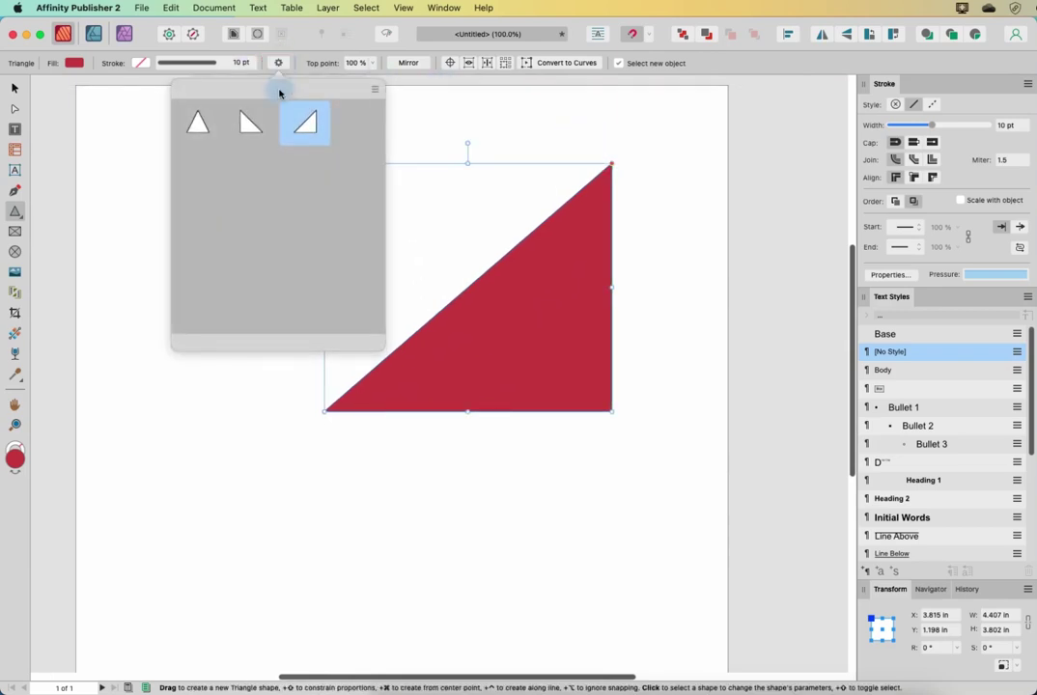
{"action": "left_click", "coordinate": [196, 127]}
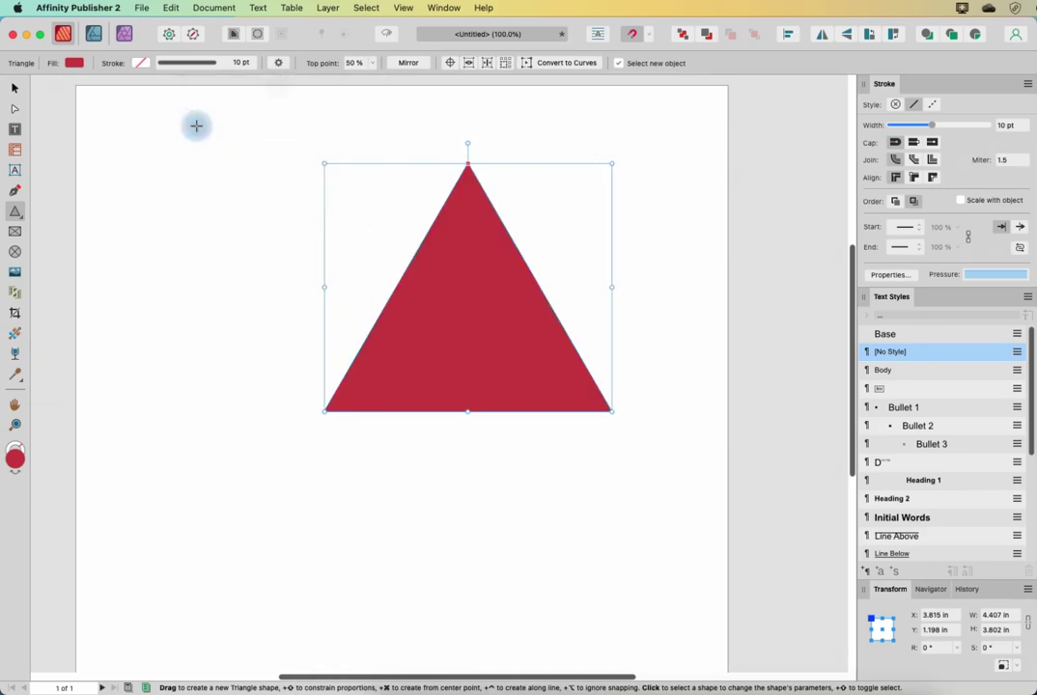
{"action": "left_click", "coordinate": [279, 64]}
{"action": "left_click", "coordinate": [259, 126]}
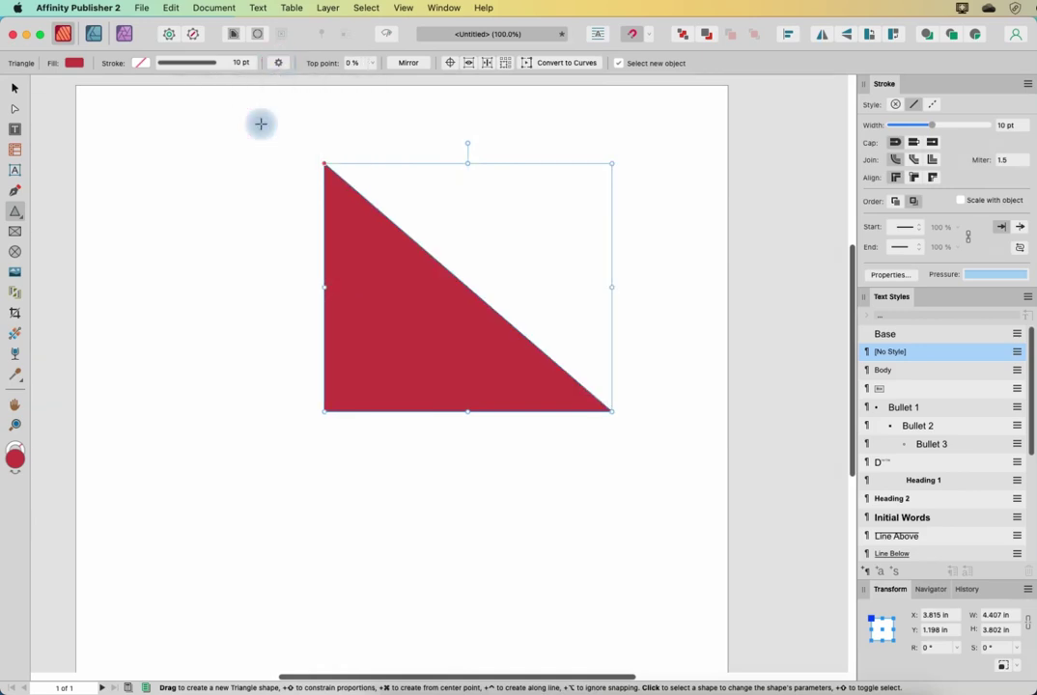
{"action": "left_click", "coordinate": [279, 64]}
{"action": "left_click", "coordinate": [307, 124]}
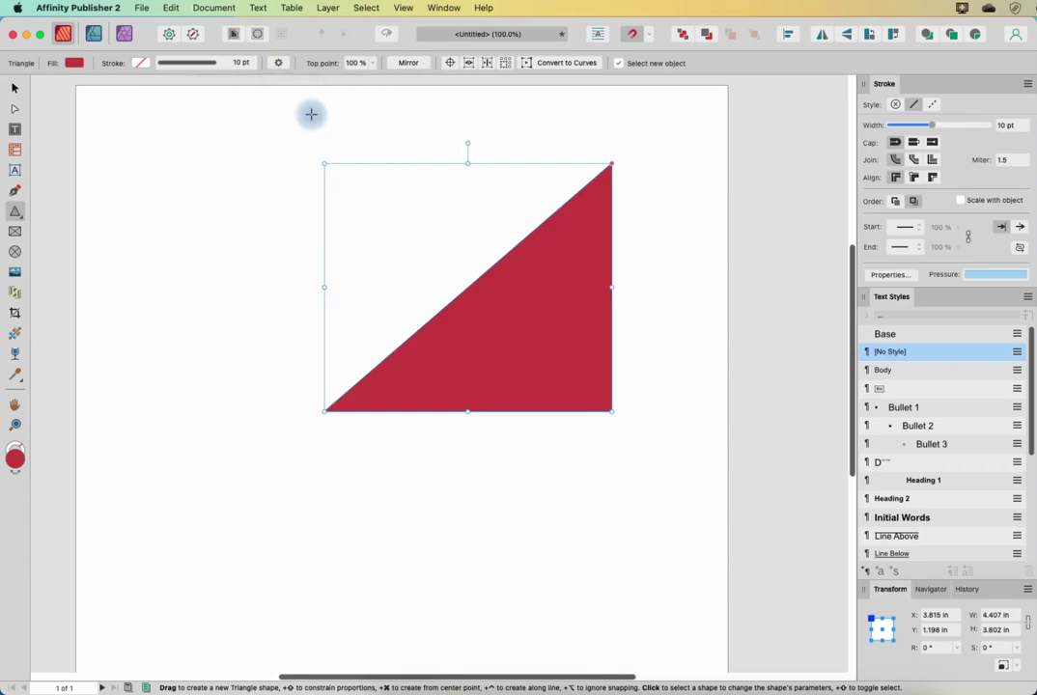
- View the options for creating and managing triangle presets without choosing one
{"action": "left_click", "coordinate": [279, 63]}
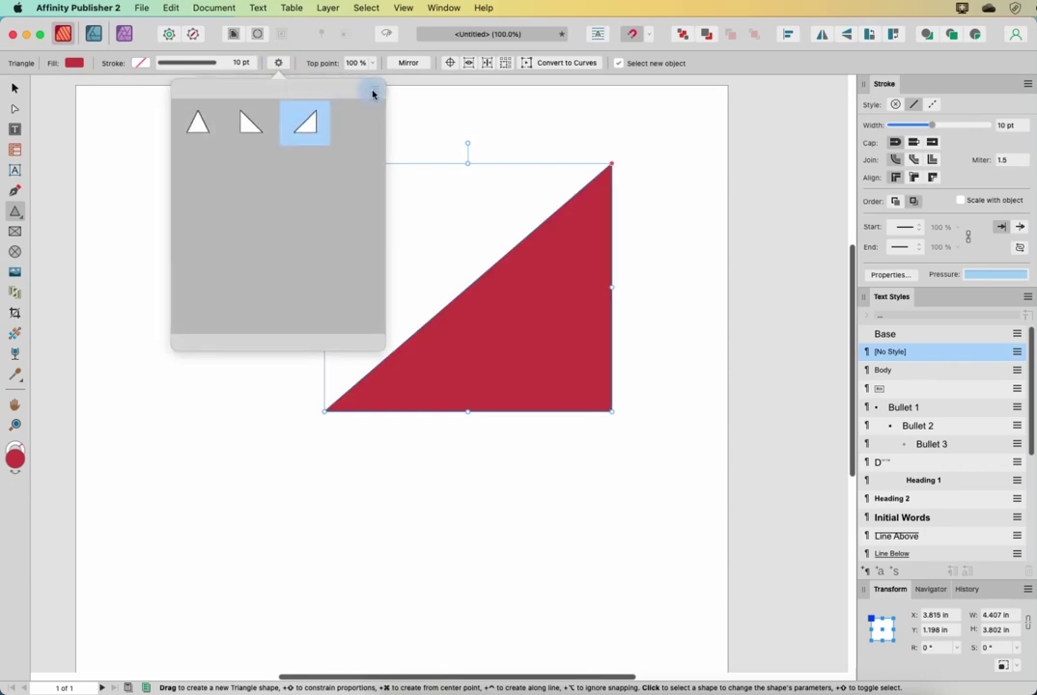
{"action": "left_click", "coordinate": [374, 92]}
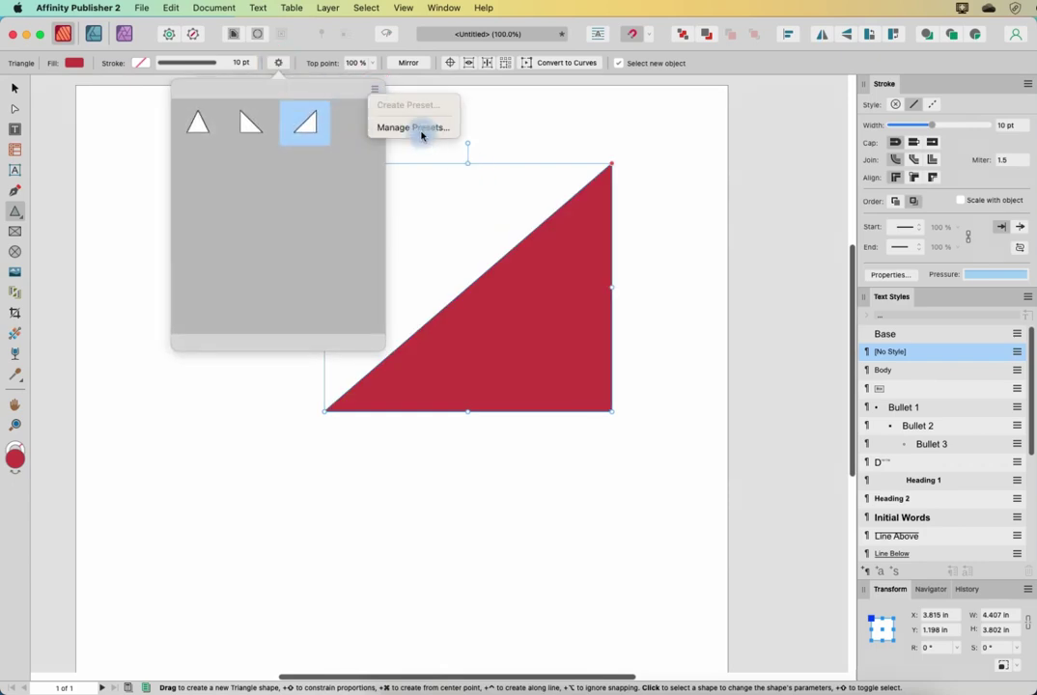
{"action": "left_click", "coordinate": [455, 108]}
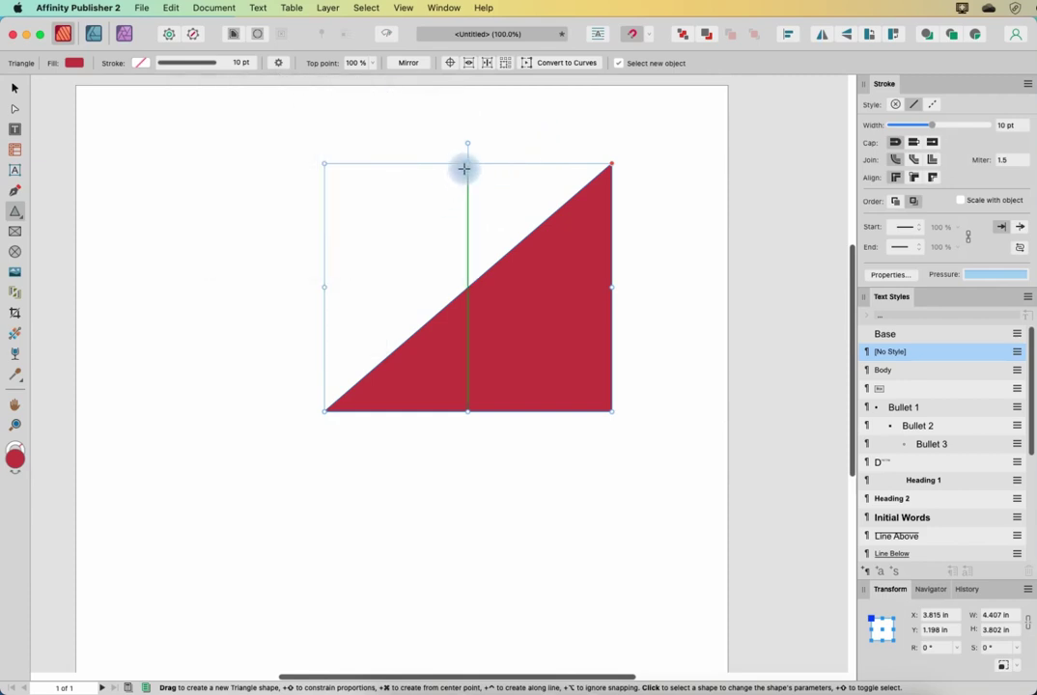
- Mirror the triangle back and forth three times, ending with its top point at 0%
{"action": "left_click", "coordinate": [414, 65]}
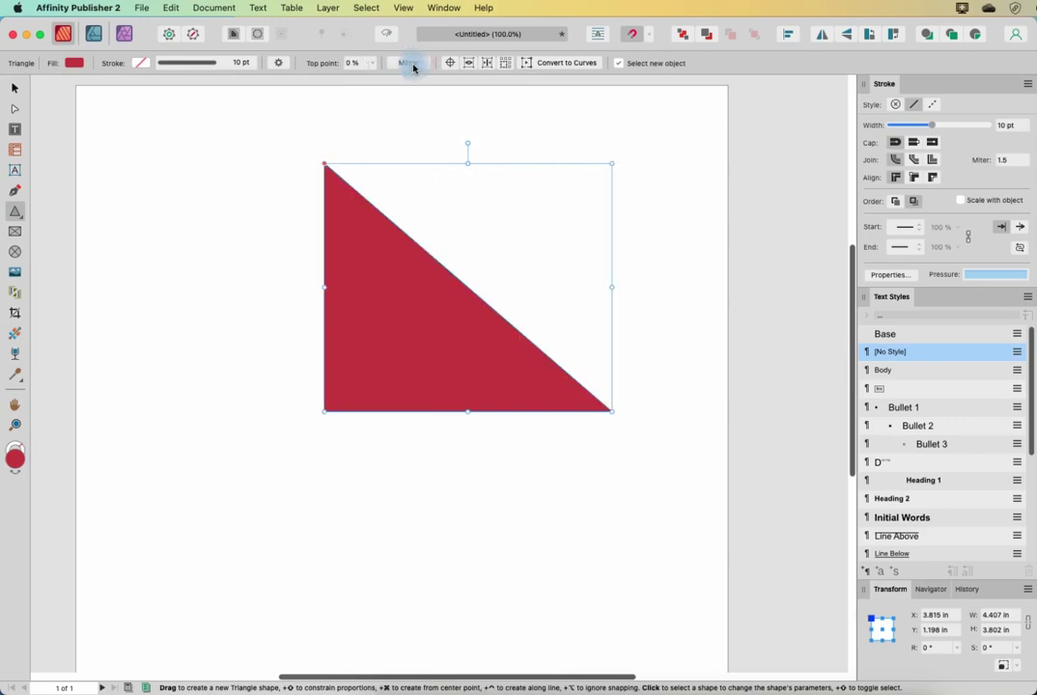
{"action": "left_click", "coordinate": [413, 66]}
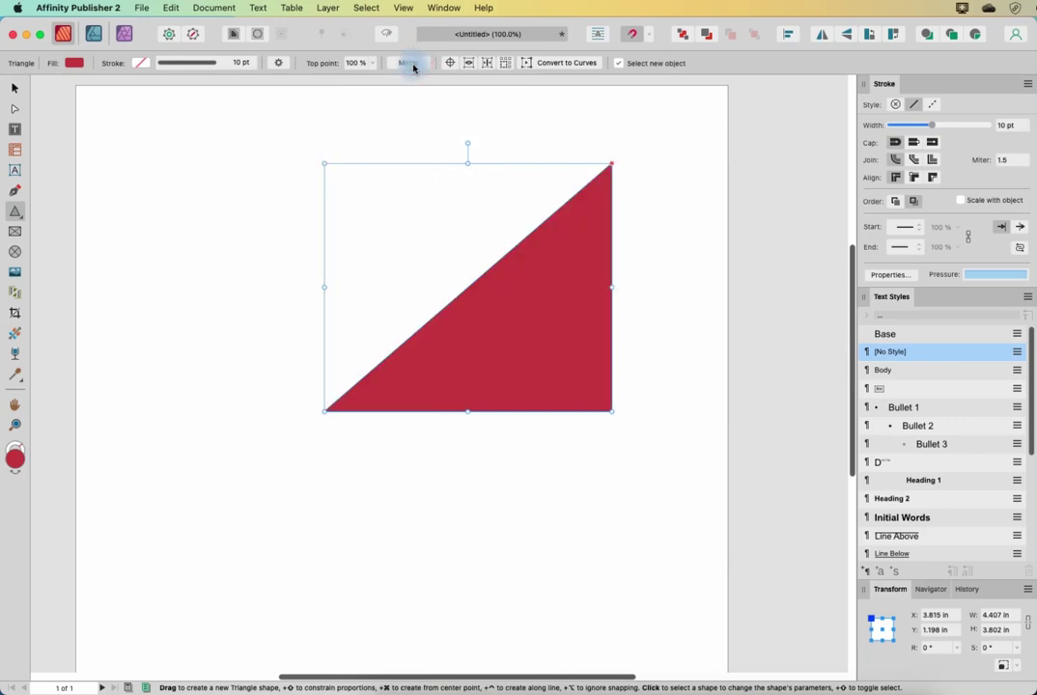
{"action": "left_click", "coordinate": [414, 66]}
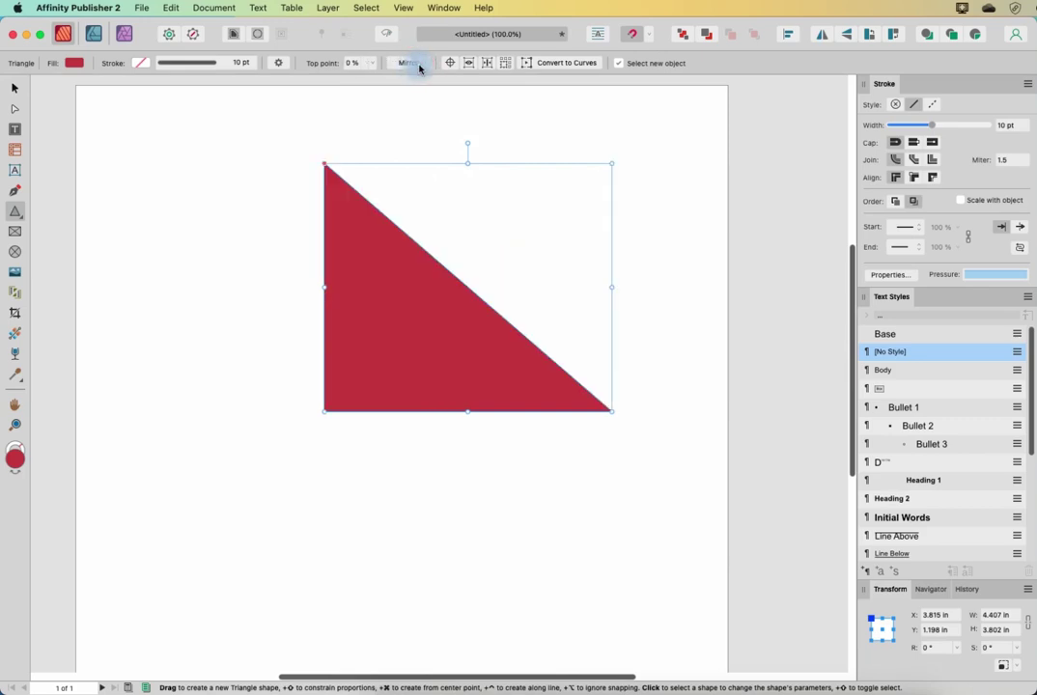
- Flip the triangle horizontally and back, and mirror its top point twice for comparison
{"action": "left_click", "coordinate": [822, 36]}
{"action": "left_click", "coordinate": [821, 36]}
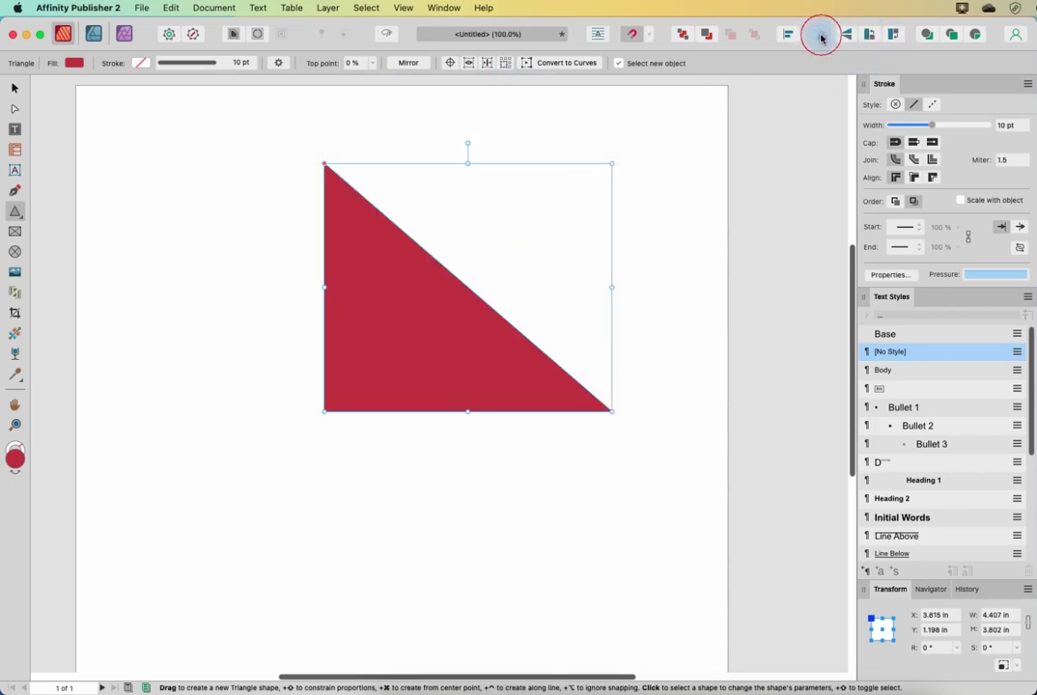
{"action": "left_click", "coordinate": [406, 70]}
{"action": "left_click", "coordinate": [406, 70]}
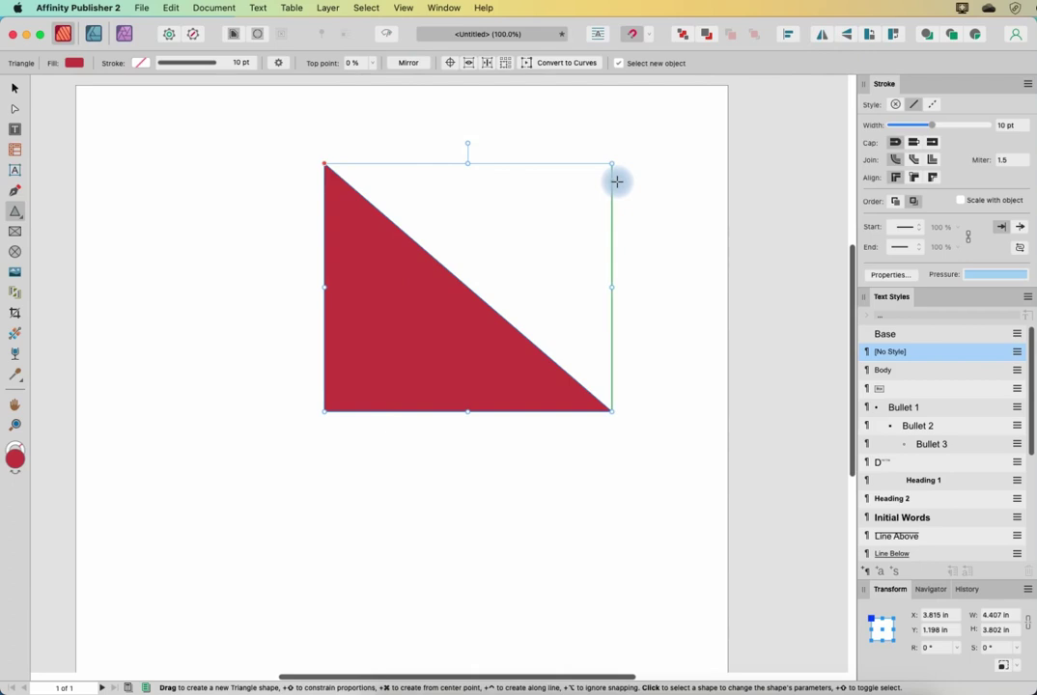
- Delete the triangle from the page
{"action": "left_click", "coordinate": [23, 221]}
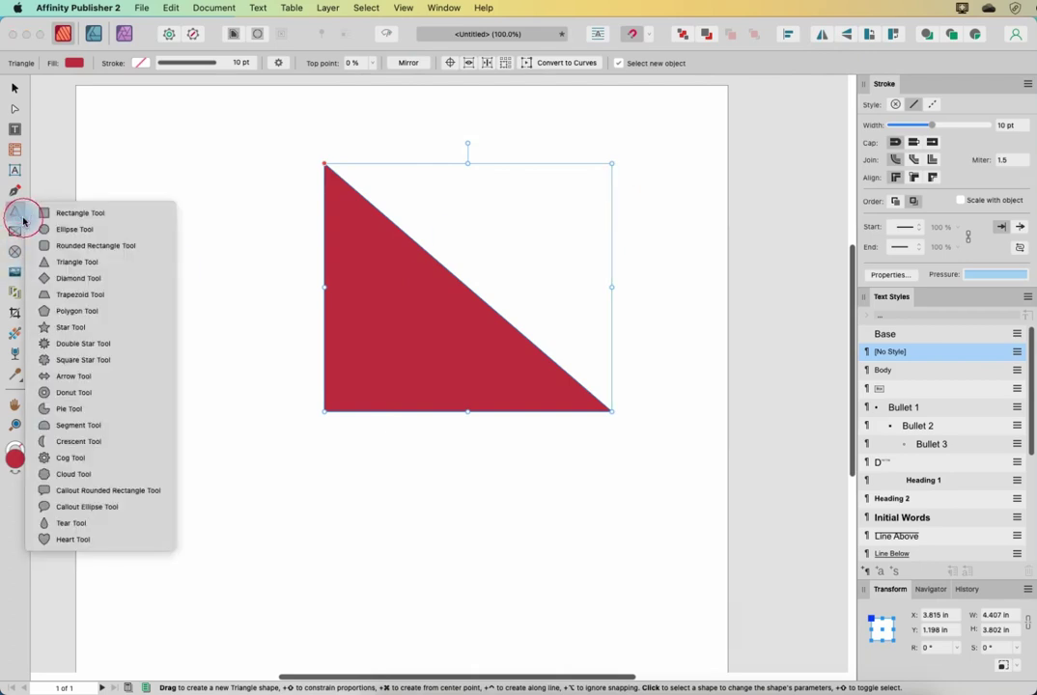
{"action": "key", "text": "Delete"}
{"action": "left_click", "coordinate": [342, 289]}
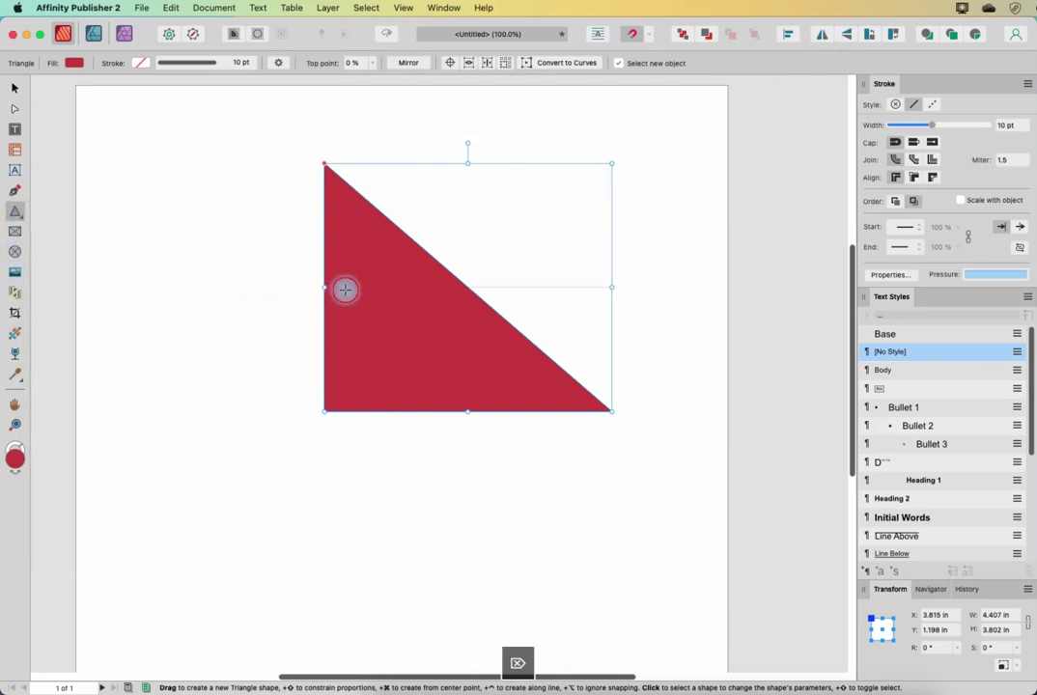
{"action": "key", "text": "Delete"}
- Draw a diamond about 5.2 by 4.8 in, set its mid point to 68%, and reduce its height to about 4.7 in
{"action": "left_click", "coordinate": [17, 215]}
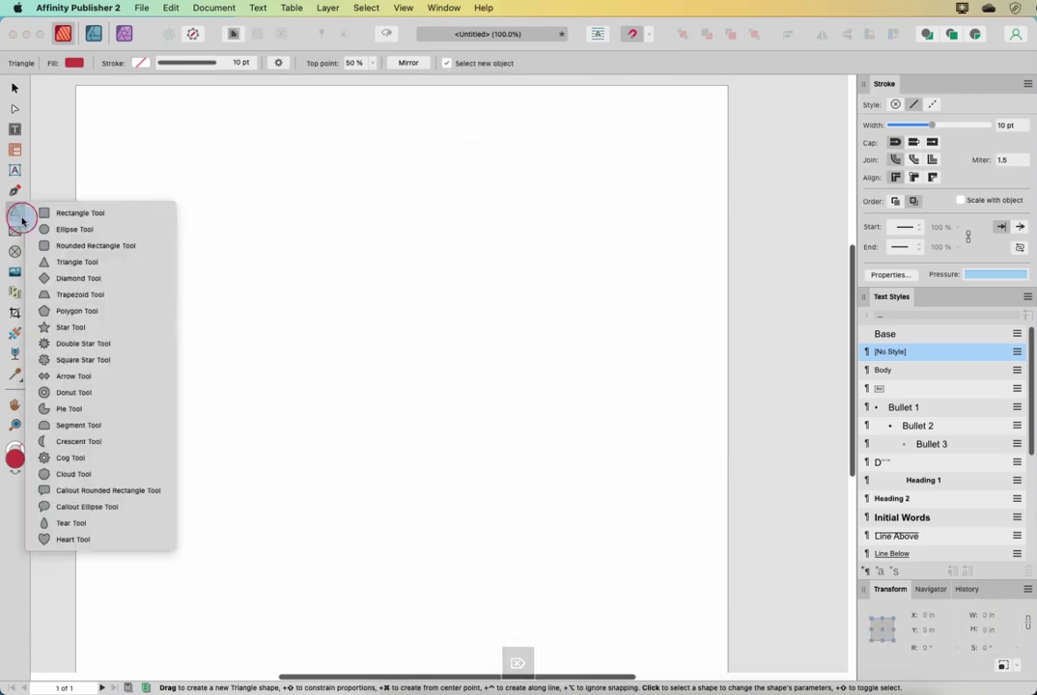
{"action": "left_click", "coordinate": [85, 279]}
{"action": "left_click_drag", "start_coordinate": [299, 160], "coordinate": [634, 472]}
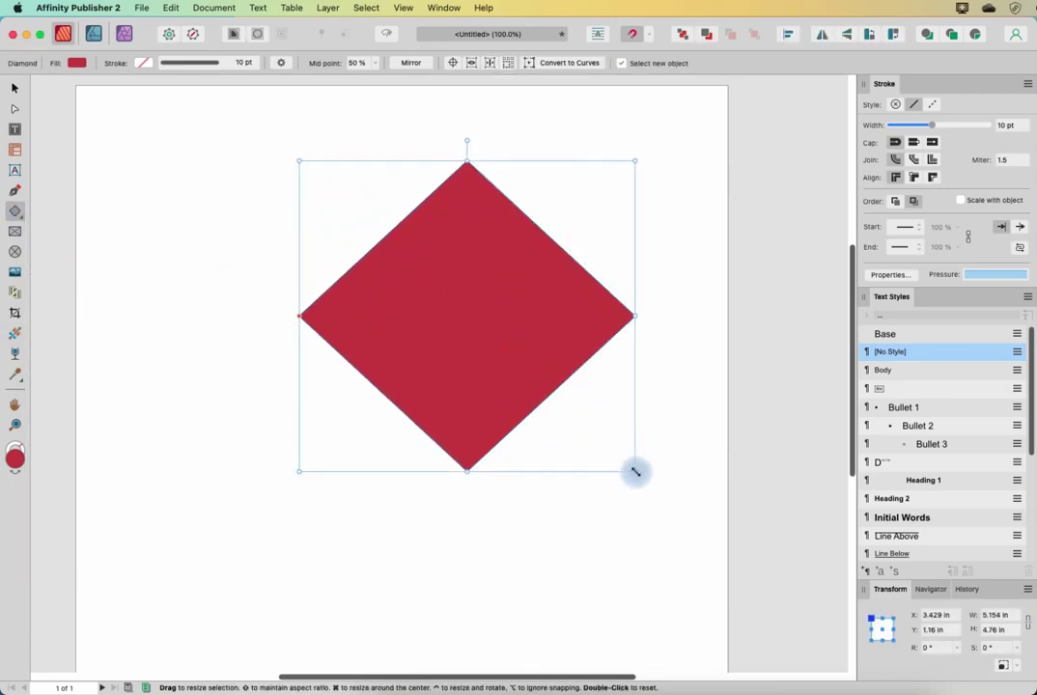
{"action": "left_click", "coordinate": [374, 65]}
{"action": "left_click_drag", "start_coordinate": [377, 81], "coordinate": [396, 96]}
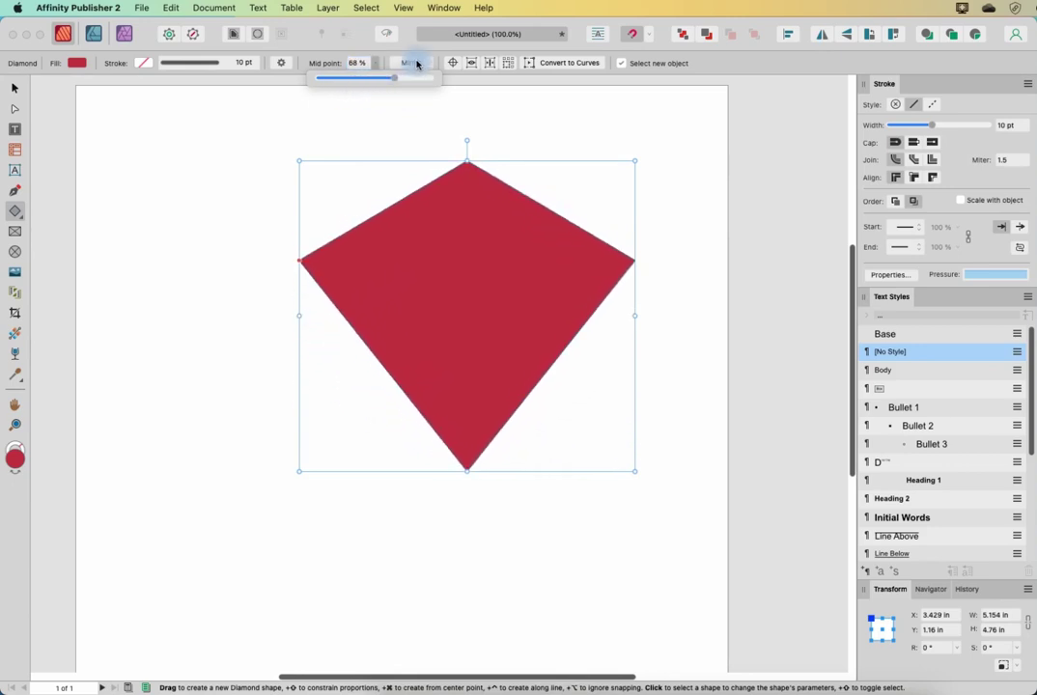
{"action": "mouse_move", "coordinate": [298, 261]}
{"action": "left_mouse_down"}
{"action": "mouse_move", "coordinate": [296, 224]}
{"action": "mouse_move", "coordinate": [298, 271]}
{"action": "mouse_move", "coordinate": [301, 260]}
{"action": "left_mouse_up"}
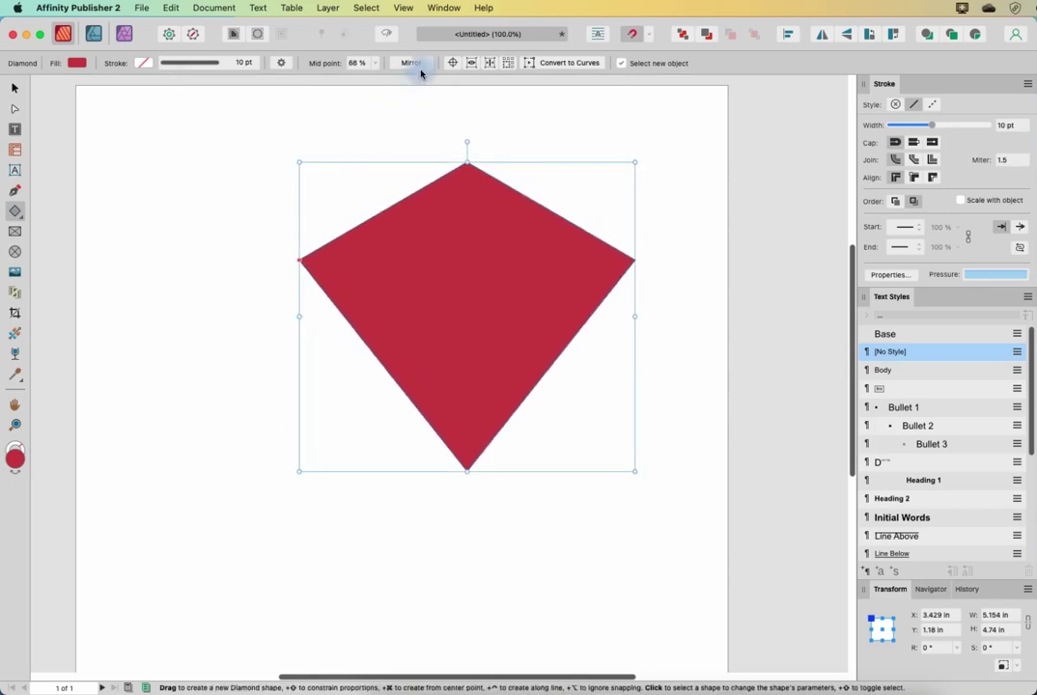
- Mirror the diamond's mid point repeatedly, ending back at 68%
{"action": "left_click", "coordinate": [418, 68]}
{"action": "left_click", "coordinate": [417, 67]}
{"action": "left_click", "coordinate": [417, 67]}
{"action": "left_click", "coordinate": [417, 68]}
- View the diamond presets and remove the diamond from the page
{"action": "left_click", "coordinate": [280, 63]}
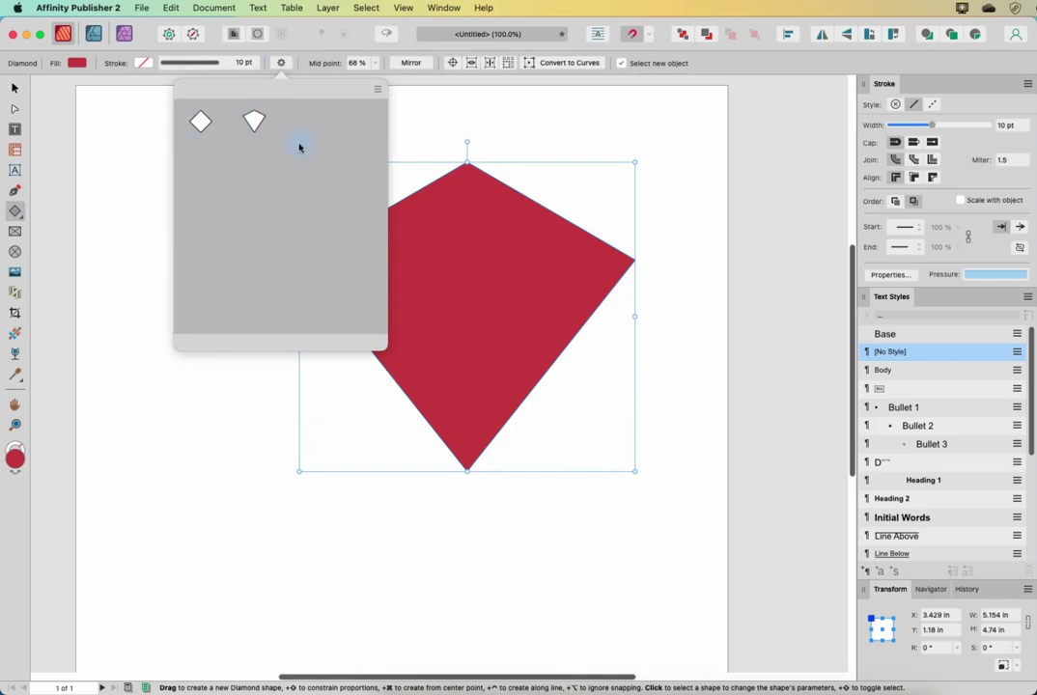
{"action": "left_click", "coordinate": [122, 180]}
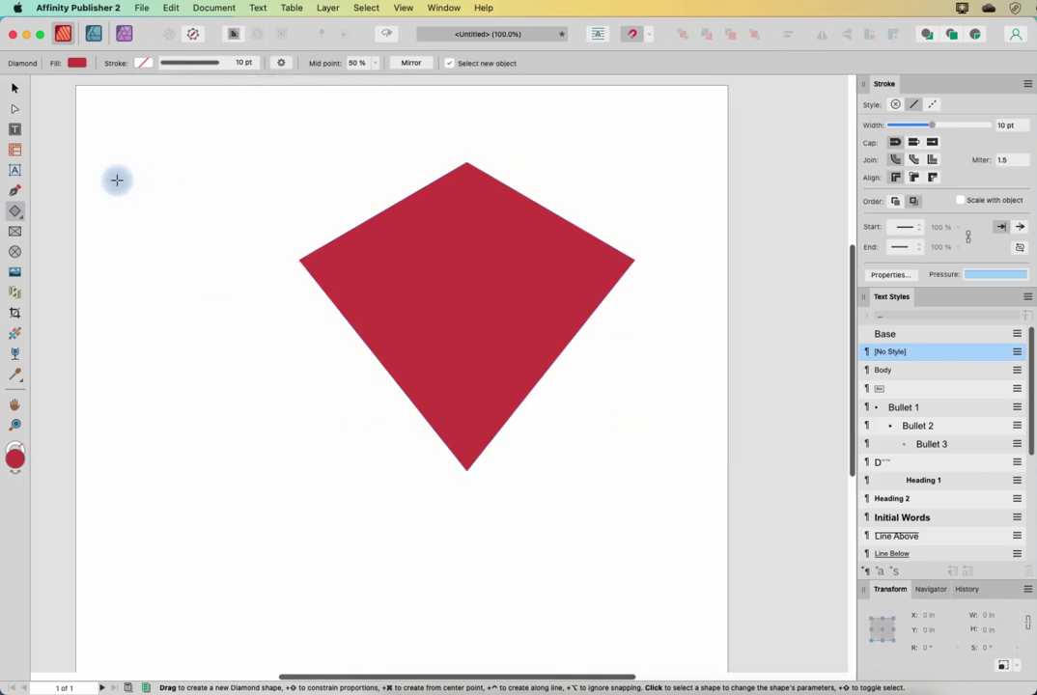
{"action": "key", "text": "super+z"}
- Draw a trapezoid about 6.0 by 3.6 in and move its left point to 0% and right point to 41%
{"action": "left_click", "coordinate": [16, 211]}
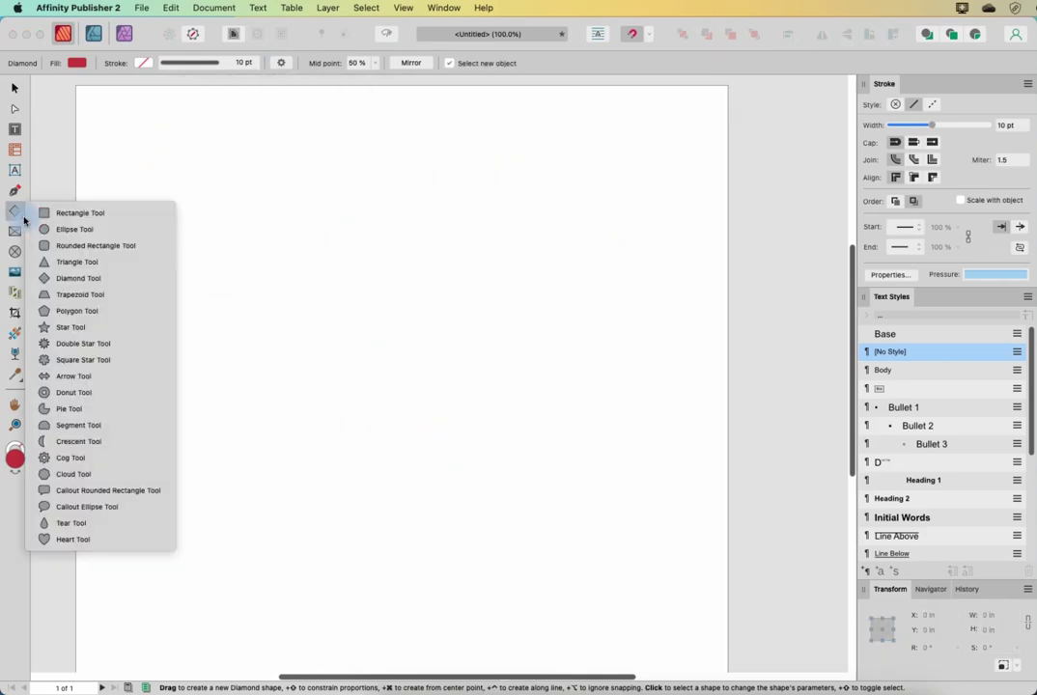
{"action": "left_click", "coordinate": [71, 294]}
{"action": "left_click_drag", "start_coordinate": [244, 210], "coordinate": [633, 446]}
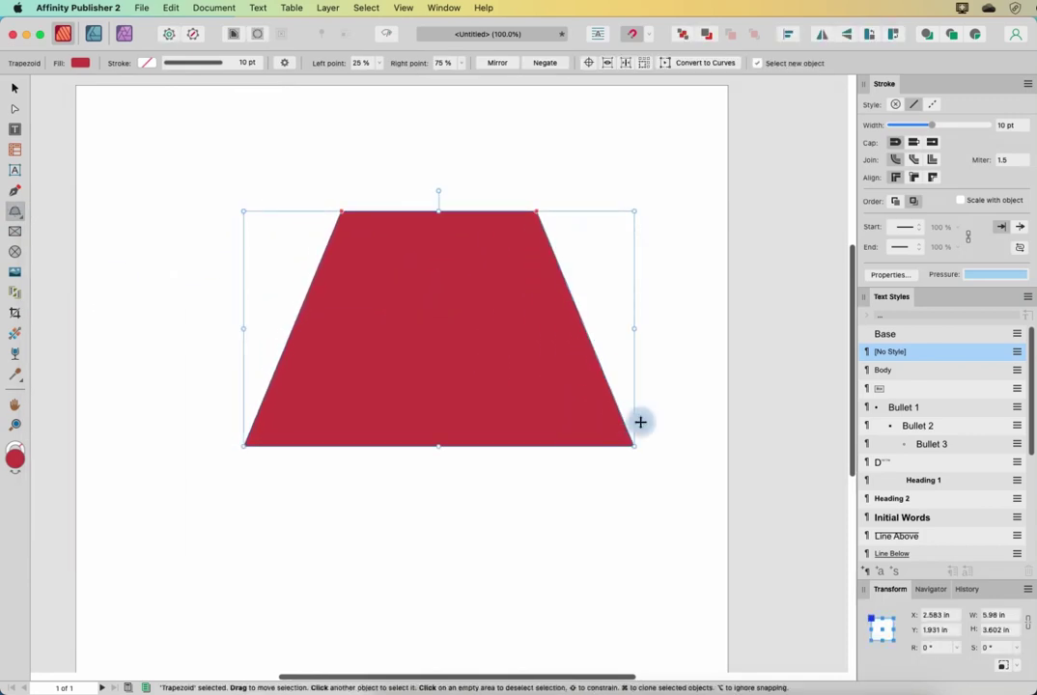
{"action": "left_click_drag", "start_coordinate": [533, 209], "coordinate": [611, 210]}
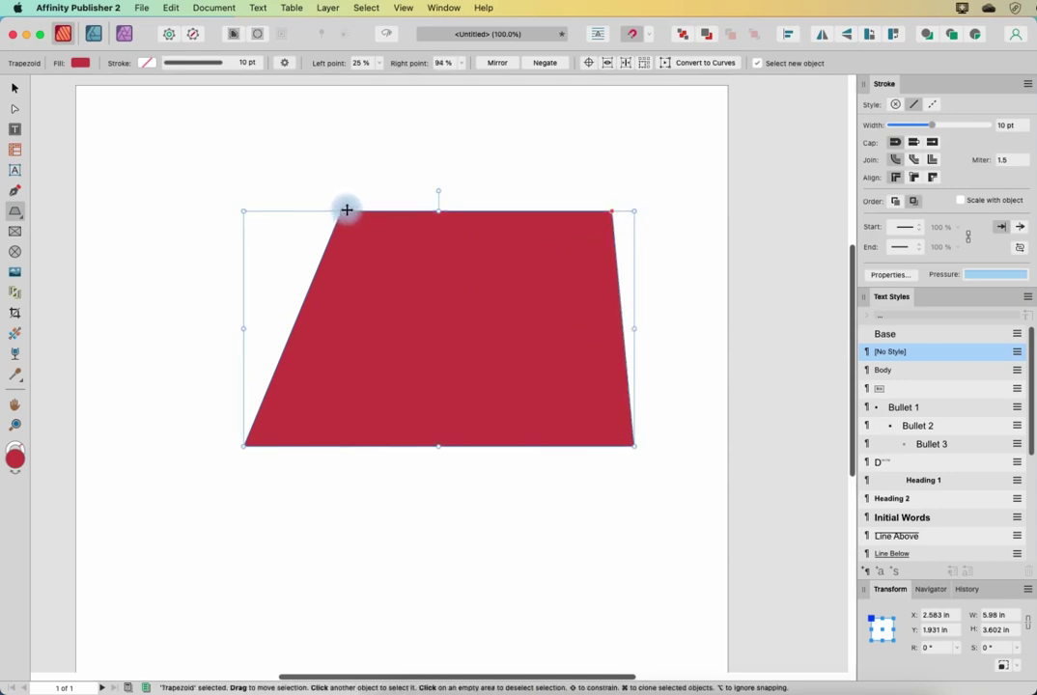
{"action": "left_click_drag", "start_coordinate": [342, 209], "coordinate": [244, 212]}
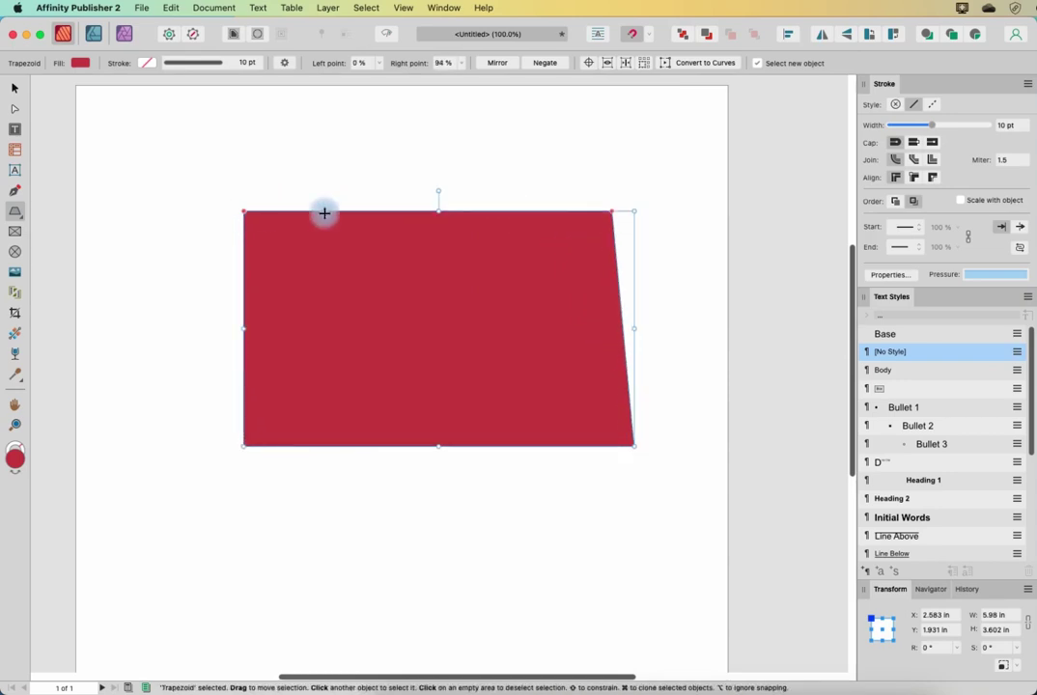
{"action": "left_click_drag", "start_coordinate": [609, 208], "coordinate": [405, 222]}
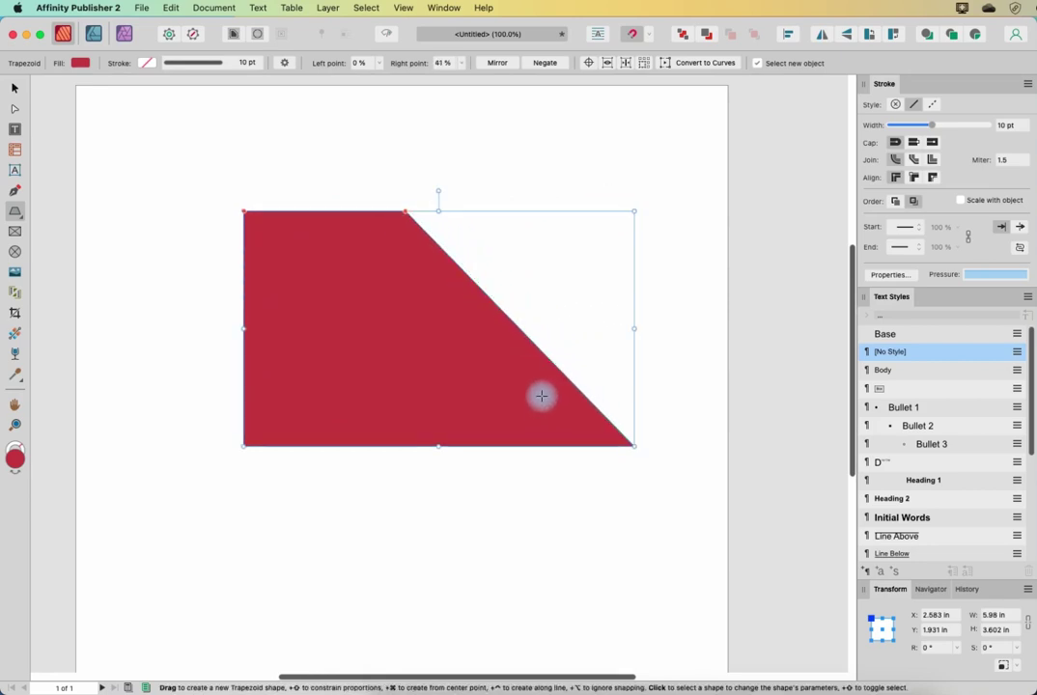
- Try out the trapezoid's left point setting, keeping 0%, and view the trapezoid presets
{"action": "left_click", "coordinate": [375, 67]}
{"action": "mouse_move", "coordinate": [379, 80]}
{"action": "left_mouse_down"}
{"action": "mouse_move", "coordinate": [413, 83]}
{"action": "mouse_move", "coordinate": [364, 81]}
{"action": "left_mouse_up"}
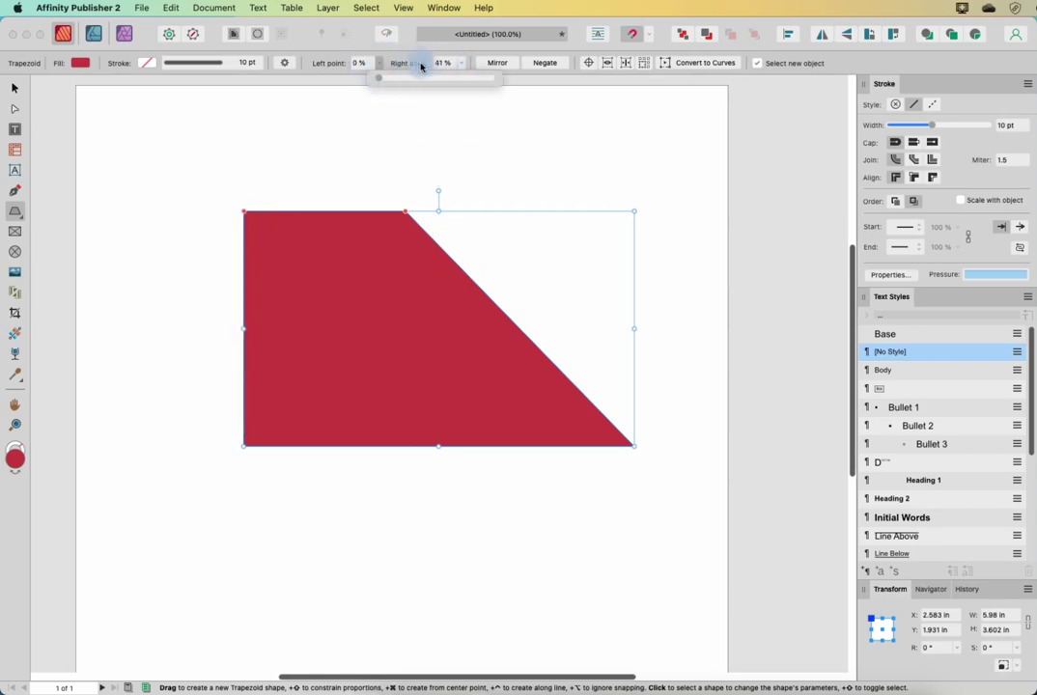
{"action": "left_click", "coordinate": [285, 63]}
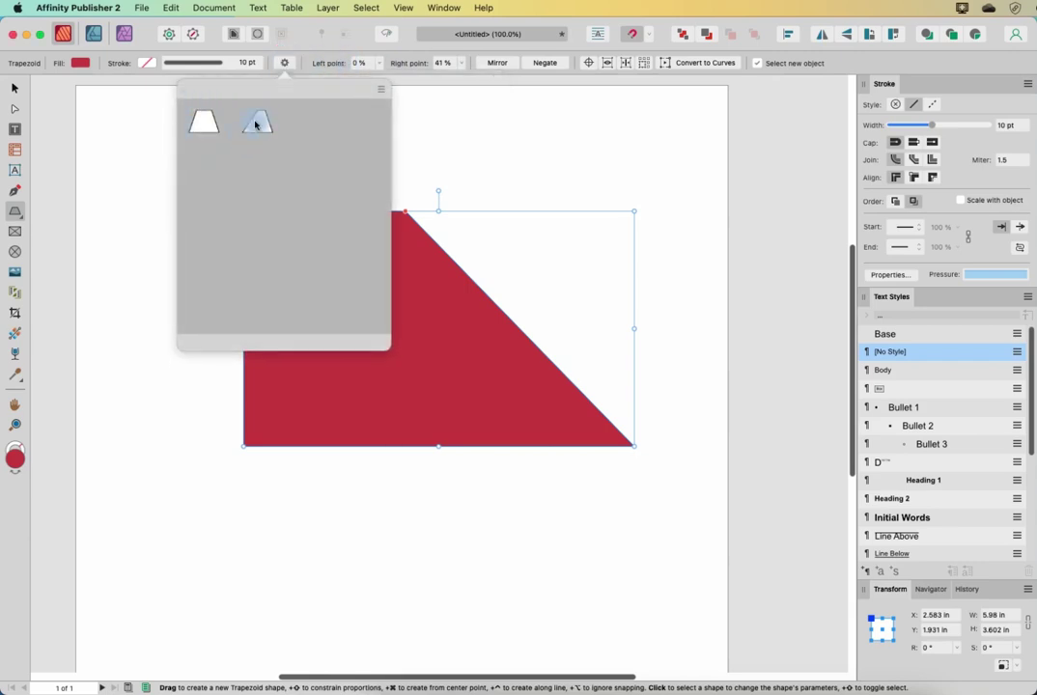
{"action": "left_click", "coordinate": [425, 89]}
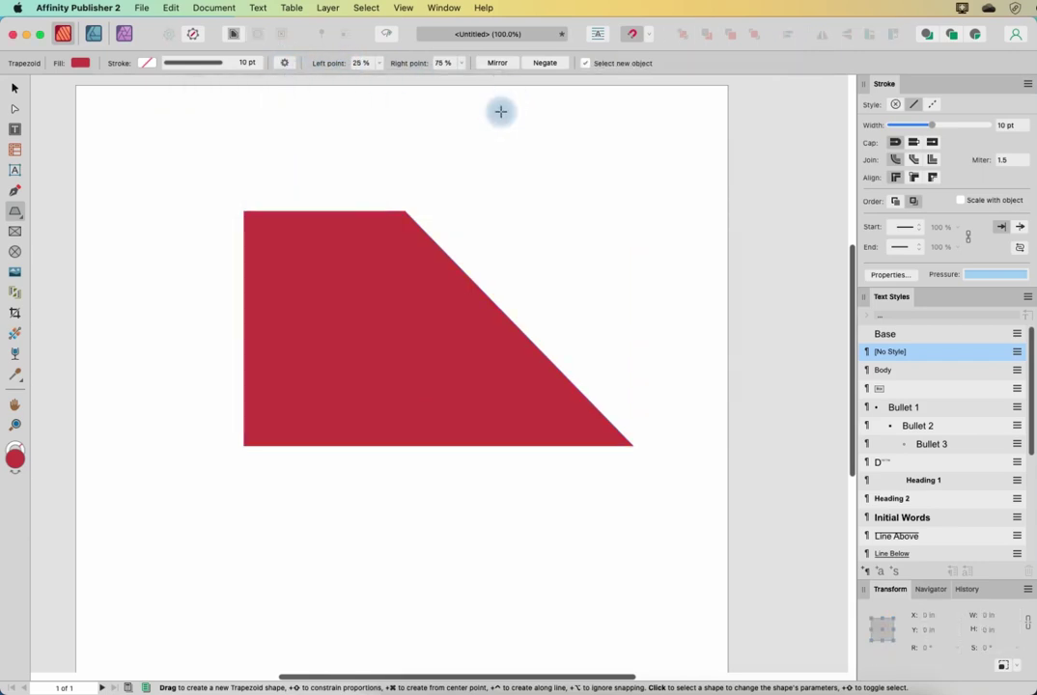
- Select the trapezoid again and mirror it so its vertical side is on the right
{"action": "left_click", "coordinate": [402, 263]}
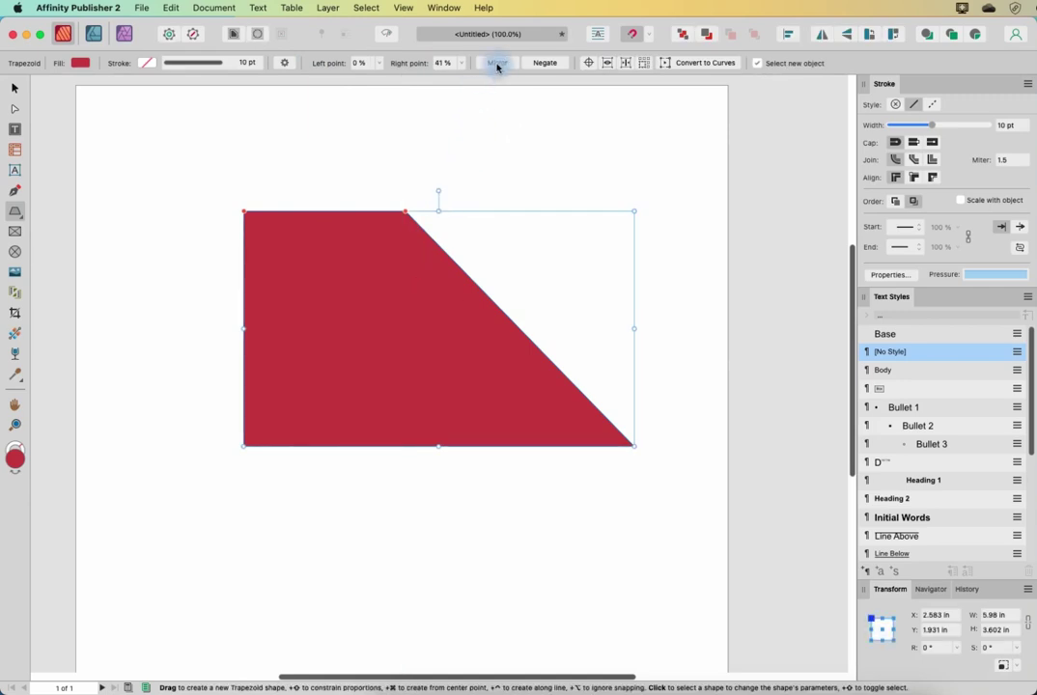
{"action": "left_click", "coordinate": [498, 63]}
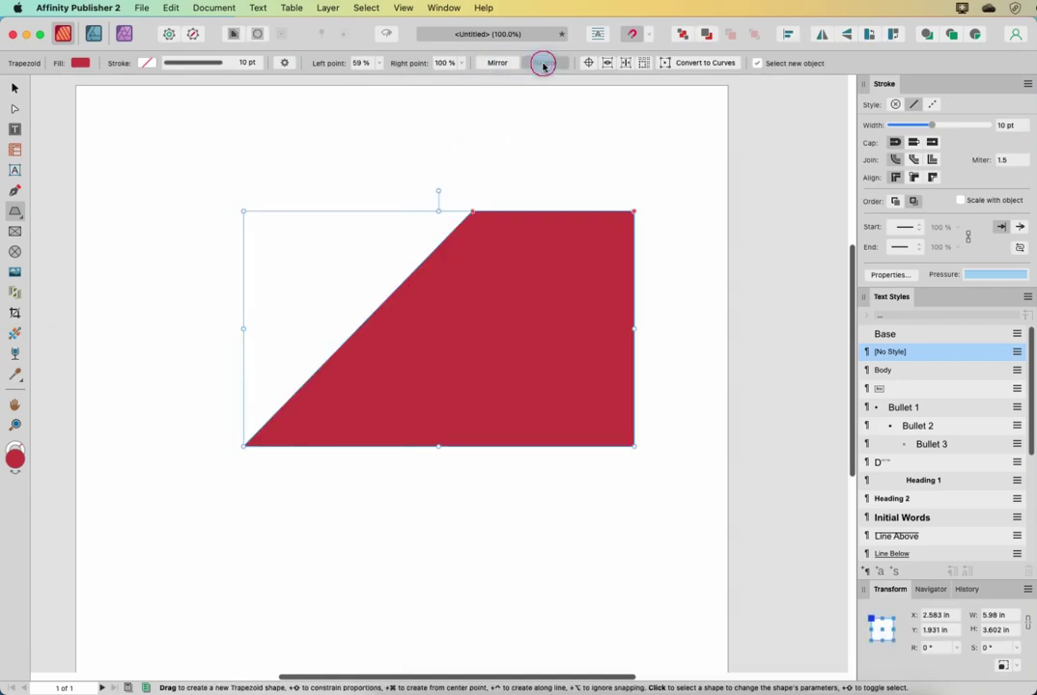
- Remove the trapezoid and draw a five-sided polygon about 4.7 by 4.6 in on the page
{"action": "key", "text": "BackSpace"}
{"action": "left_click_drag", "start_coordinate": [17, 219], "coordinate": [72, 313]}
{"action": "left_click_drag", "start_coordinate": [358, 129], "coordinate": [663, 428]}
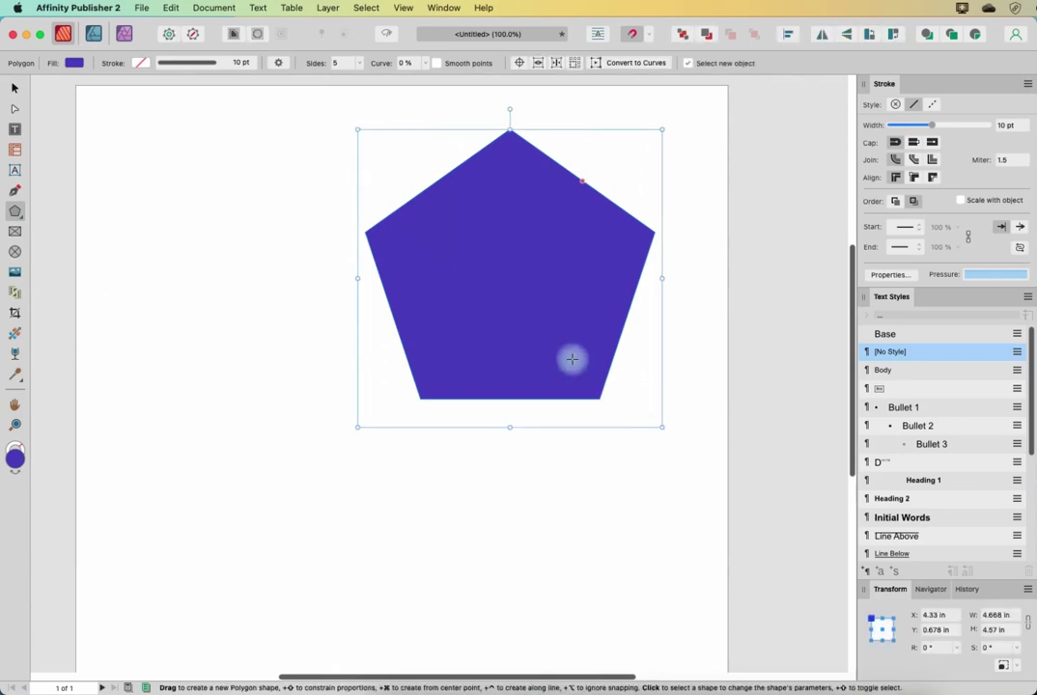
- Curve the polygon's edges inward, first to -100% and finally to -49%, and set its number of sides to 7
{"action": "left_click_drag", "start_coordinate": [582, 181], "coordinate": [539, 221]}
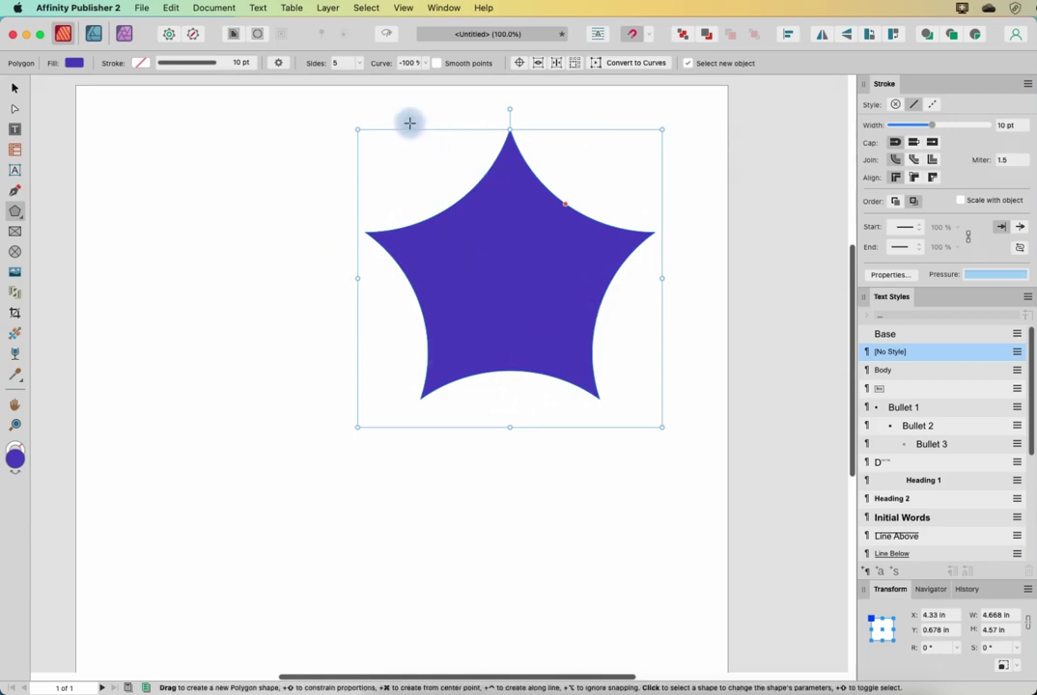
{"action": "left_click", "coordinate": [422, 65]}
{"action": "left_click_drag", "start_coordinate": [426, 77], "coordinate": [455, 94]}
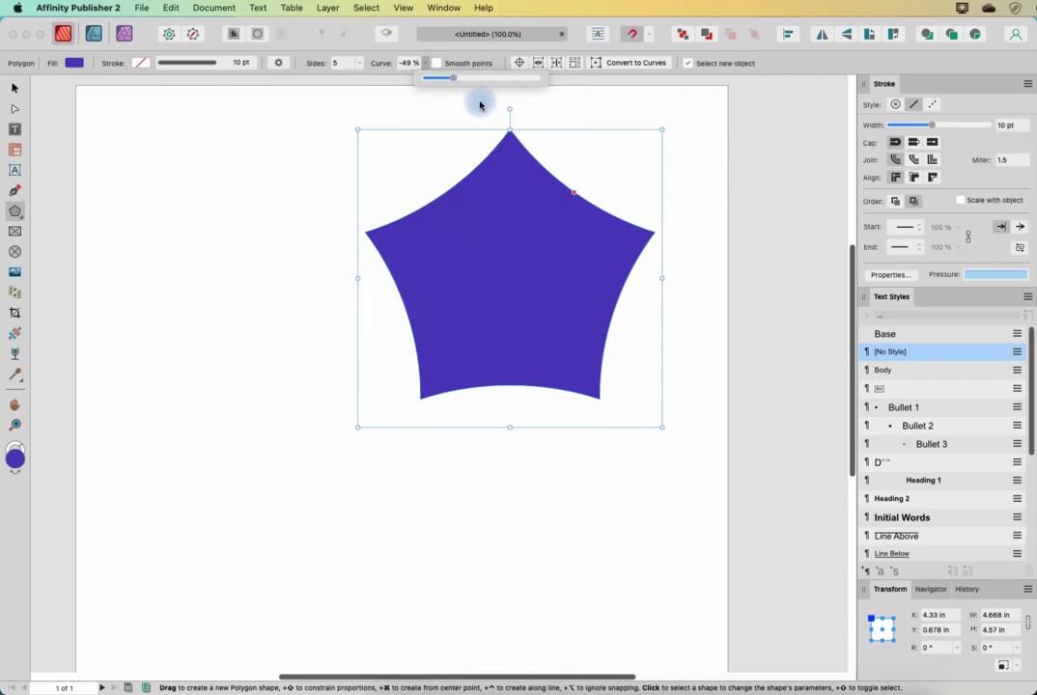
{"action": "left_click", "coordinate": [359, 65]}
{"action": "mouse_move", "coordinate": [363, 82]}
{"action": "left_mouse_down"}
{"action": "mouse_move", "coordinate": [389, 81]}
{"action": "mouse_move", "coordinate": [364, 92]}
{"action": "left_mouse_up"}
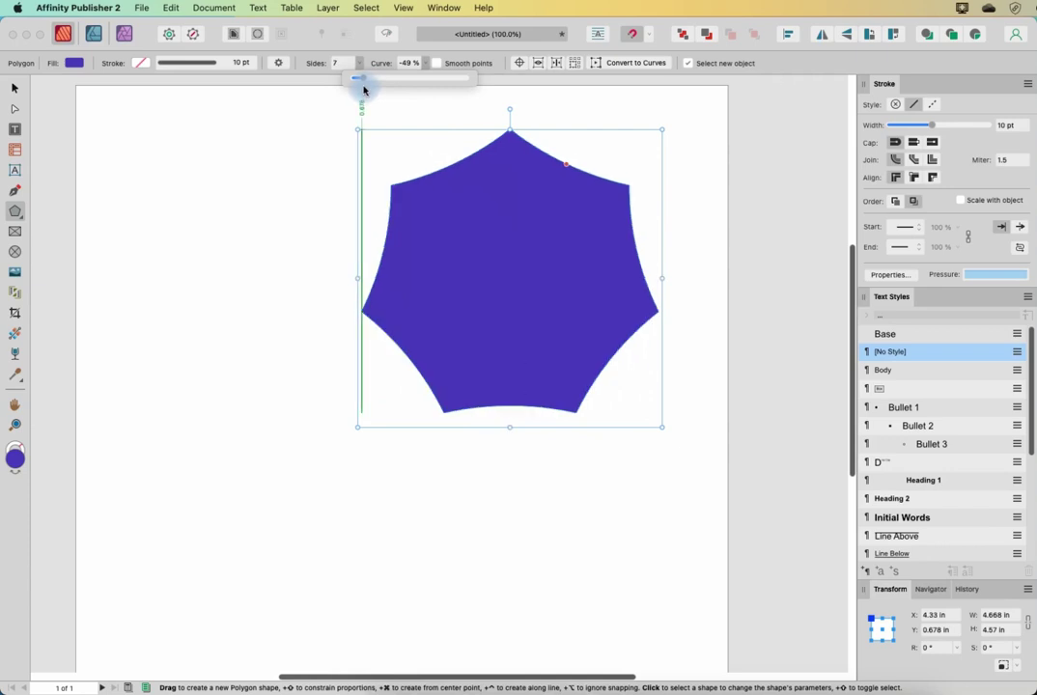
- Try the Rounded, Pentagon and Heptagon presets in turn on the polygon
{"action": "left_click", "coordinate": [277, 64]}
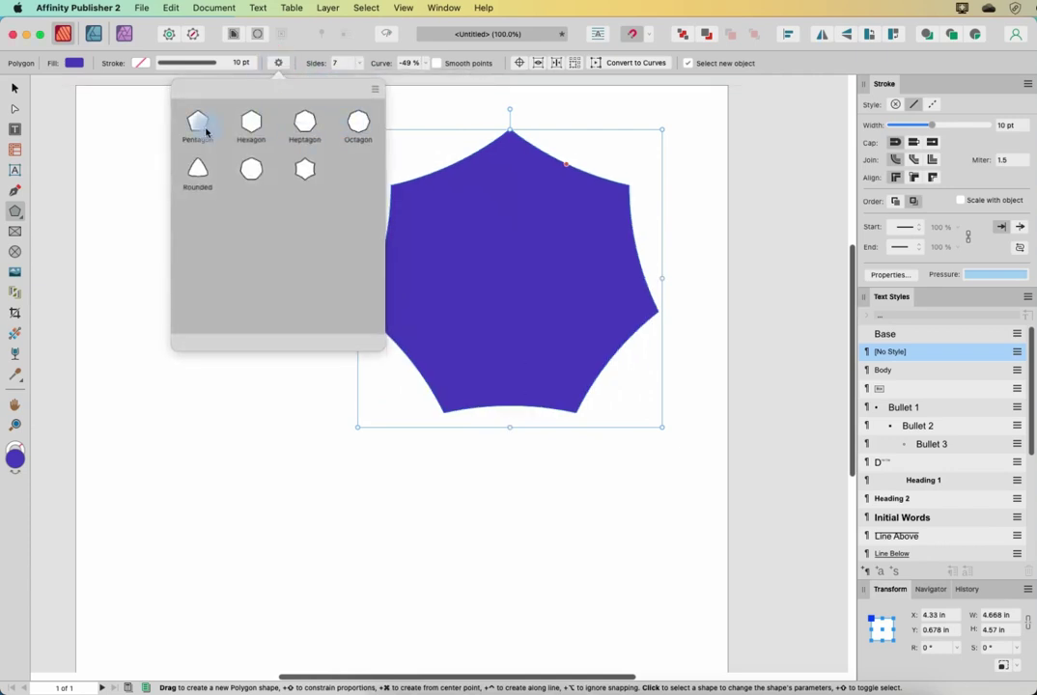
{"action": "left_click", "coordinate": [195, 174]}
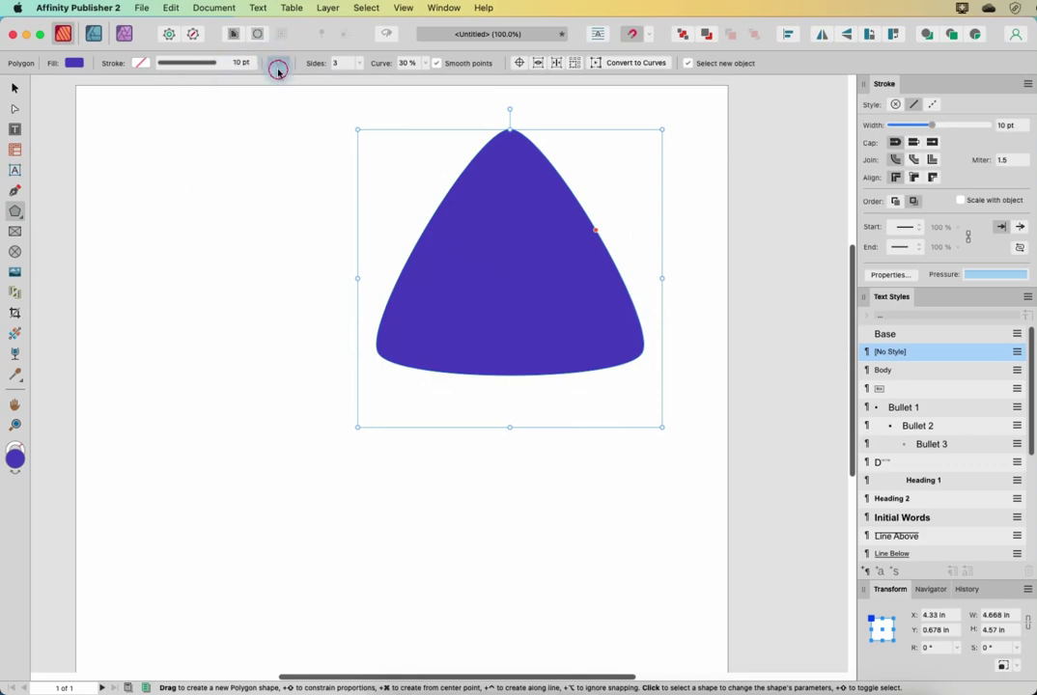
{"action": "left_click", "coordinate": [277, 69]}
{"action": "left_click", "coordinate": [200, 122]}
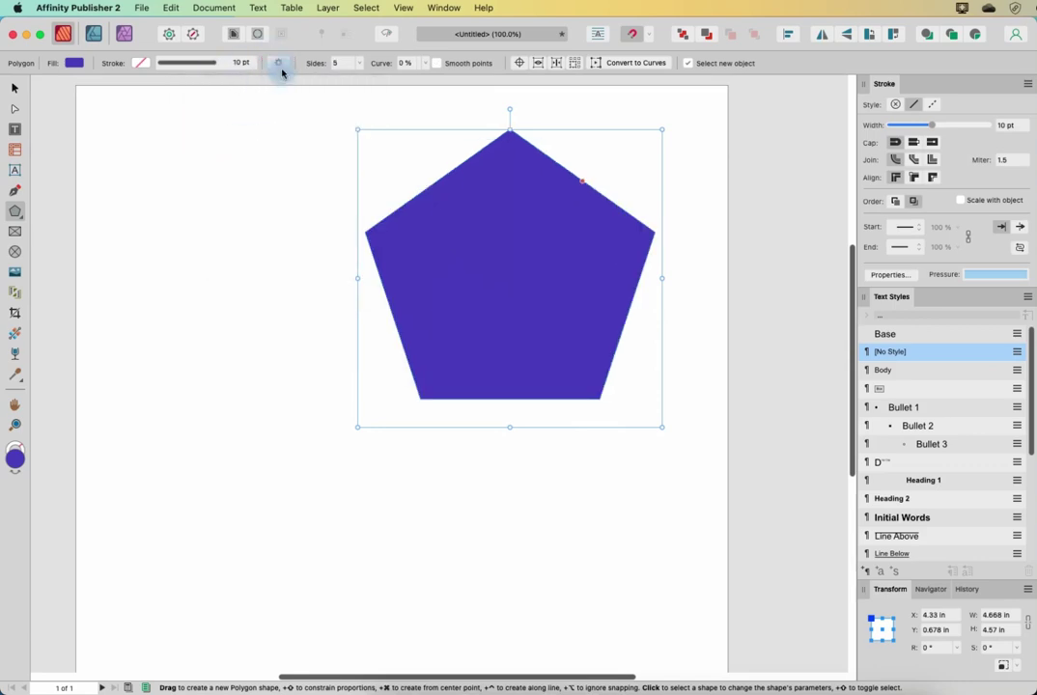
{"action": "left_click", "coordinate": [280, 69]}
{"action": "left_click", "coordinate": [304, 127]}
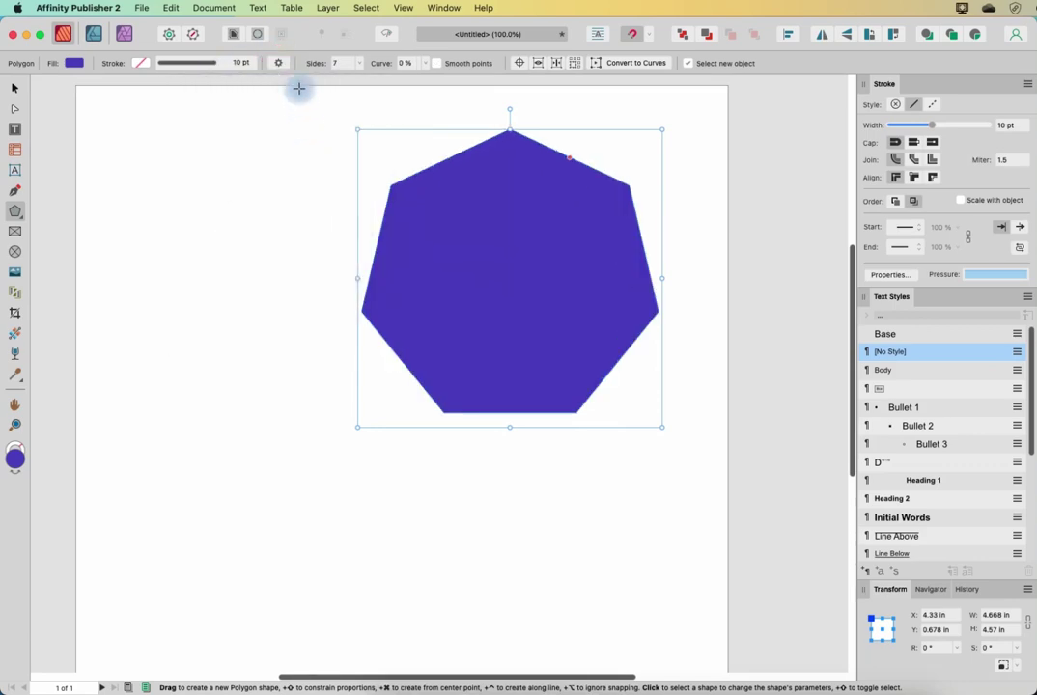
- Apply the six-sided preset with inward-curved edges to the polygon, followed by the seven-sided preset with smooth points
{"action": "left_click", "coordinate": [279, 66]}
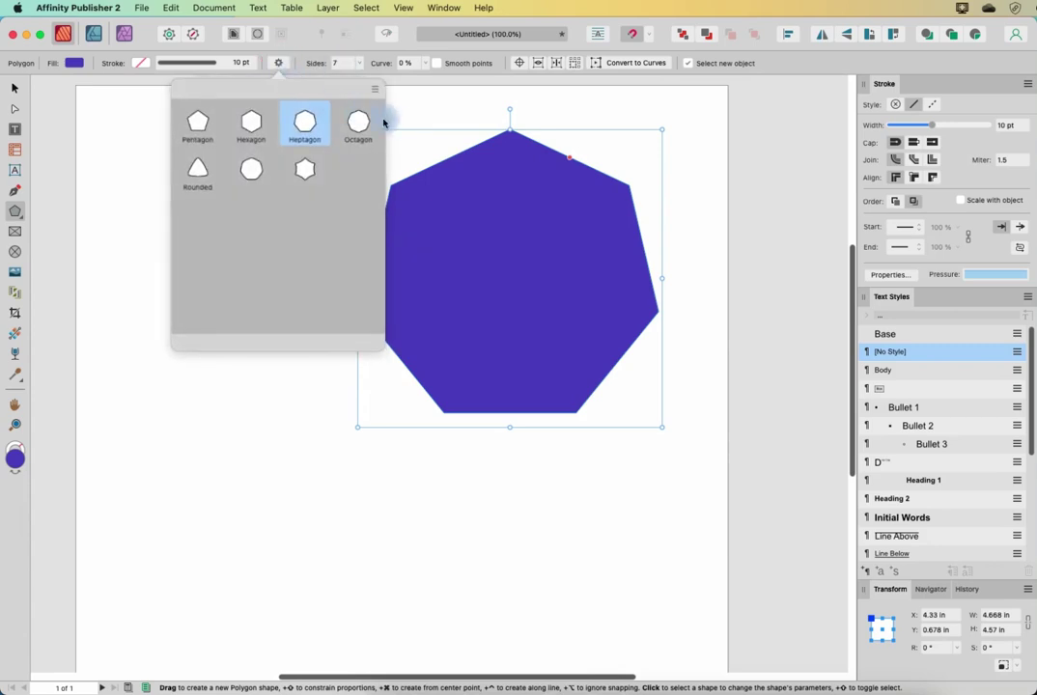
{"action": "left_click", "coordinate": [307, 171]}
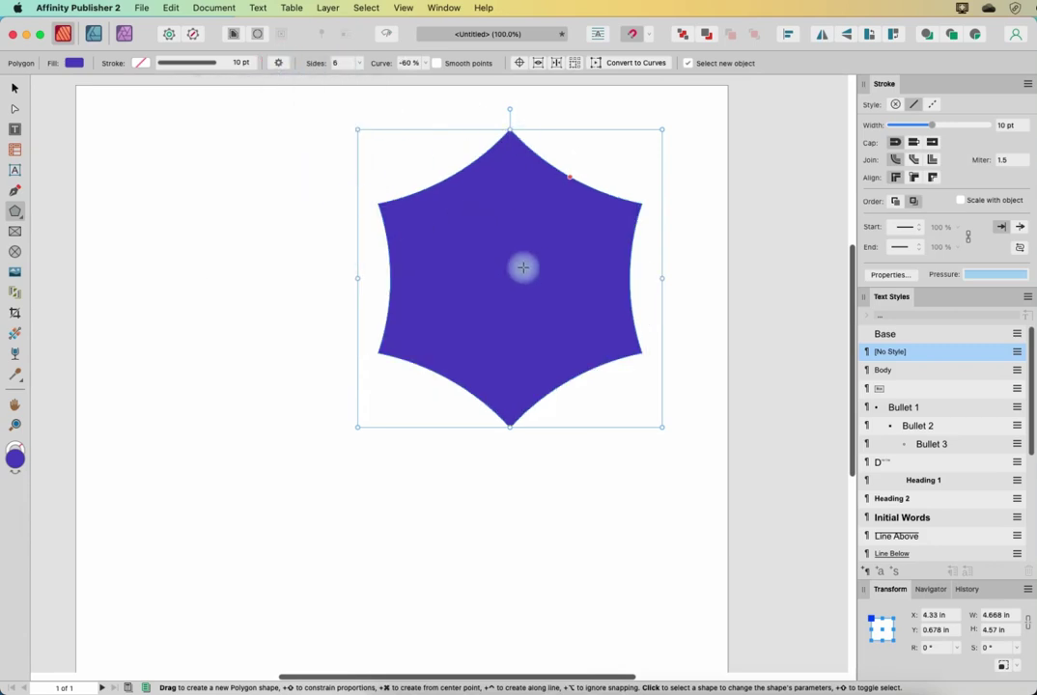
{"action": "left_click", "coordinate": [278, 62]}
{"action": "left_click", "coordinate": [252, 168]}
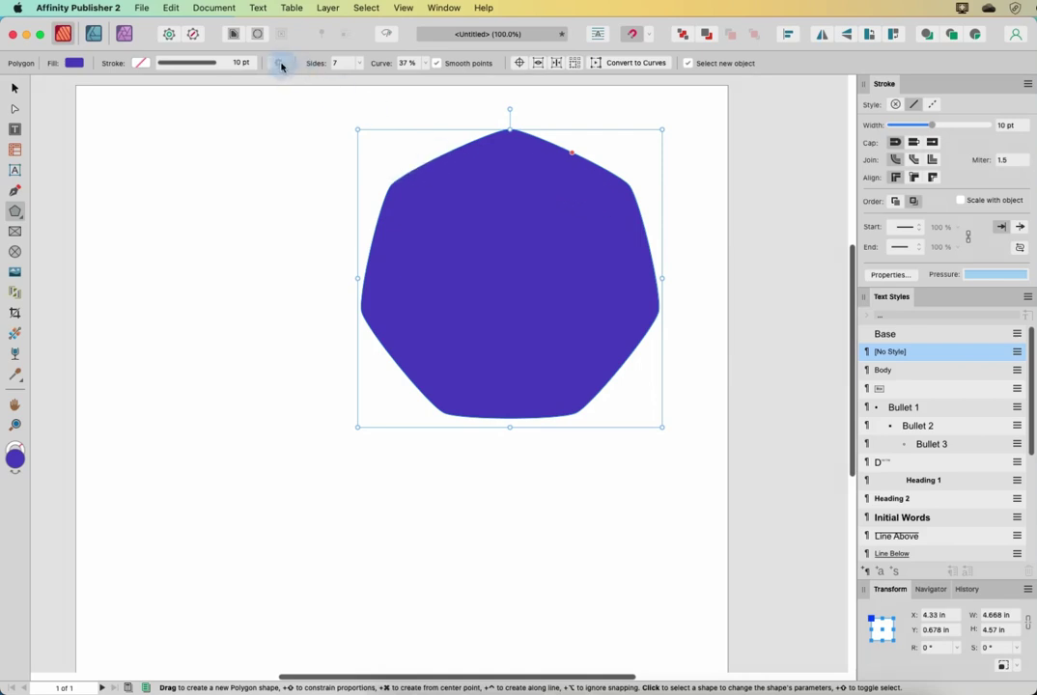
- Remove the polygon and draw a five-pointed star about 5.2 by 4.8 in
{"action": "key", "text": "Delete"}
{"action": "left_click", "coordinate": [14, 210]}
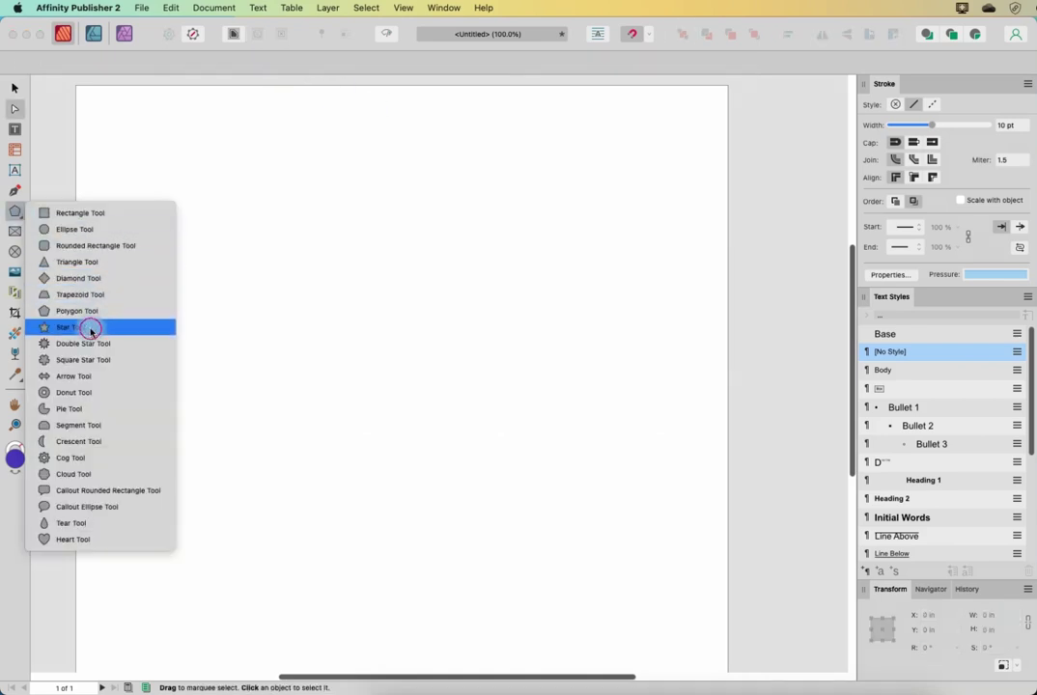
{"action": "left_click", "coordinate": [91, 331]}
{"action": "left_click_drag", "start_coordinate": [274, 205], "coordinate": [609, 515]}
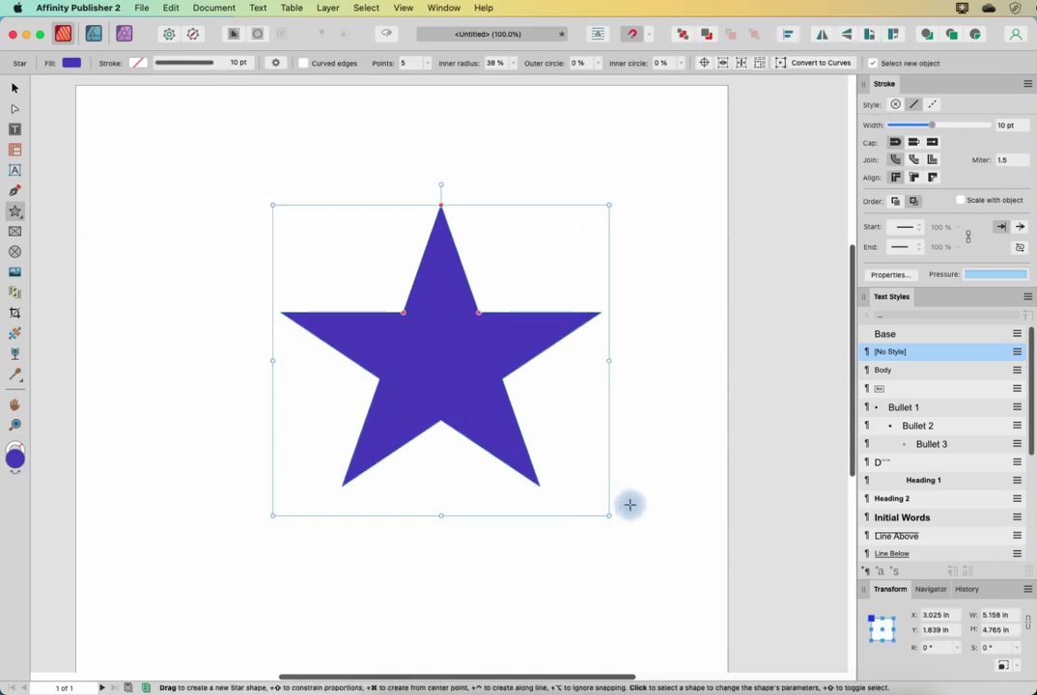
- Give the star 8 points and turn on curved edges with a right curve of 100%
{"action": "mouse_move", "coordinate": [479, 312]}
{"action": "left_mouse_down"}
{"action": "mouse_move", "coordinate": [498, 285]}
{"action": "mouse_move", "coordinate": [557, 250]}
{"action": "mouse_move", "coordinate": [405, 355]}
{"action": "mouse_move", "coordinate": [486, 325]}
{"action": "left_mouse_up"}
{"action": "left_click_drag", "start_coordinate": [428, 64], "coordinate": [435, 82]}
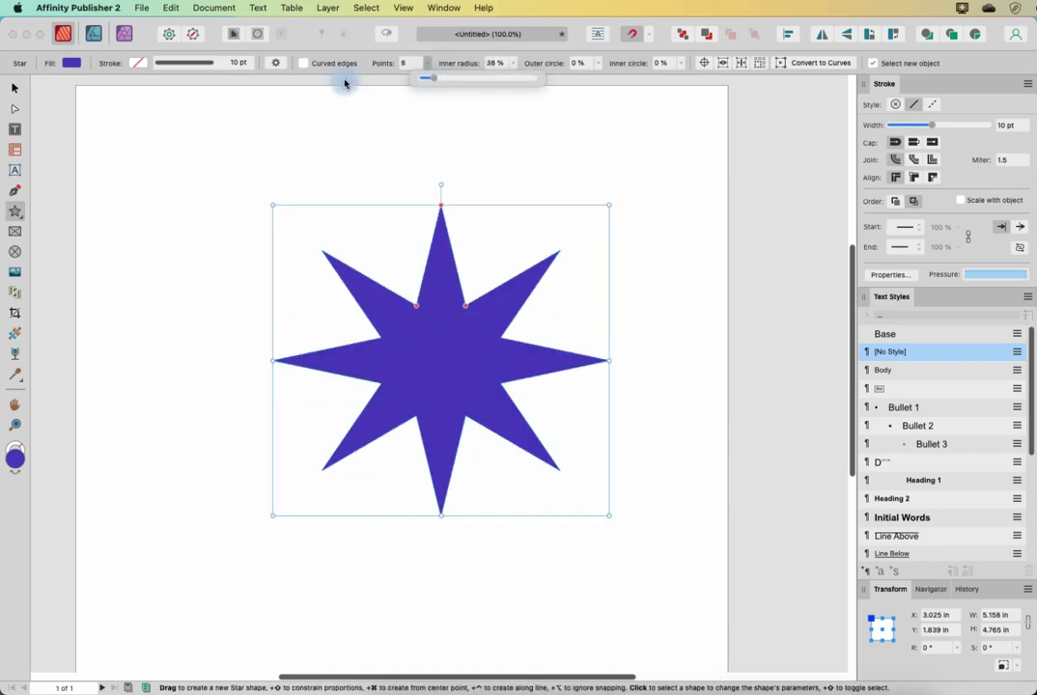
{"action": "left_click", "coordinate": [304, 64]}
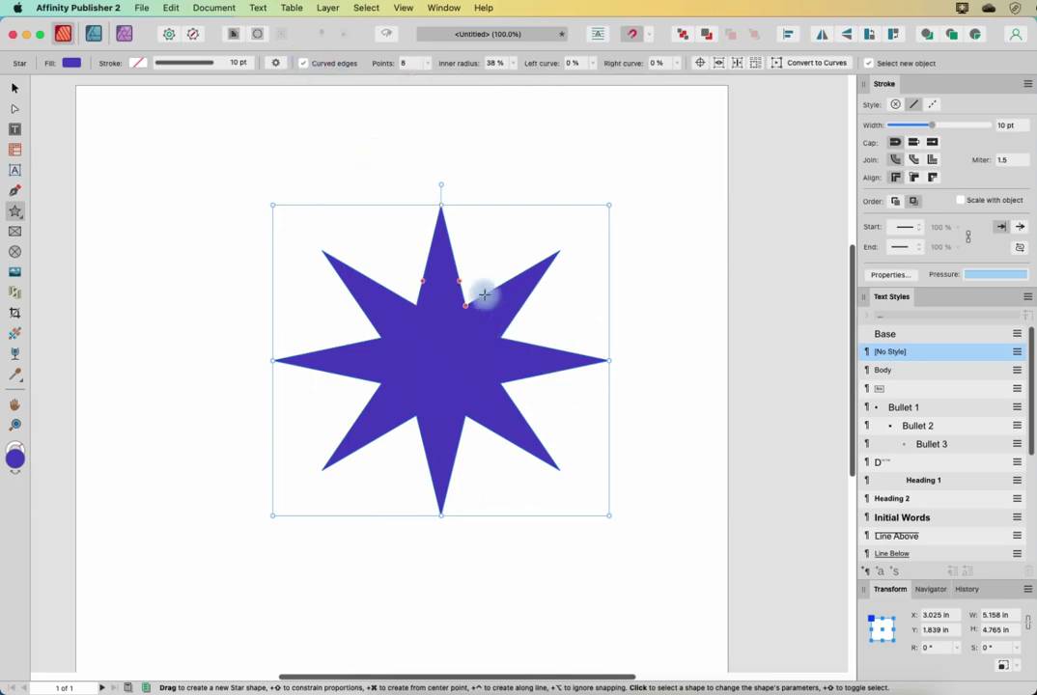
{"action": "left_click_drag", "start_coordinate": [461, 275], "coordinate": [553, 251]}
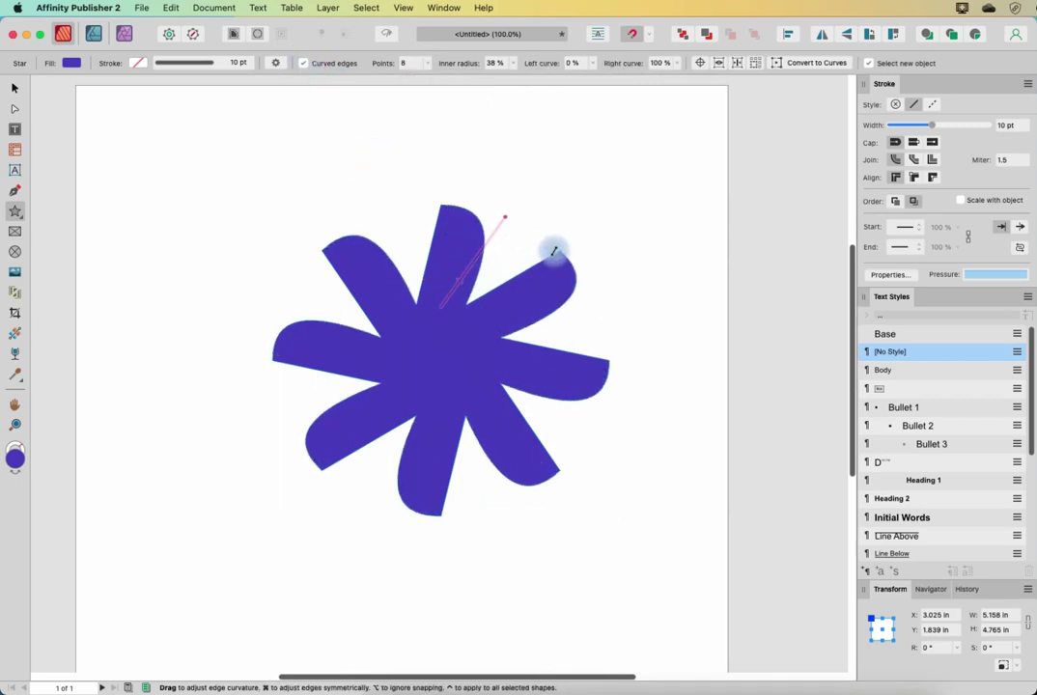
- Reduce the star's inner radius to 0%, then set it to 3%
{"action": "left_click", "coordinate": [513, 63]}
{"action": "left_click_drag", "start_coordinate": [509, 79], "coordinate": [463, 91]}
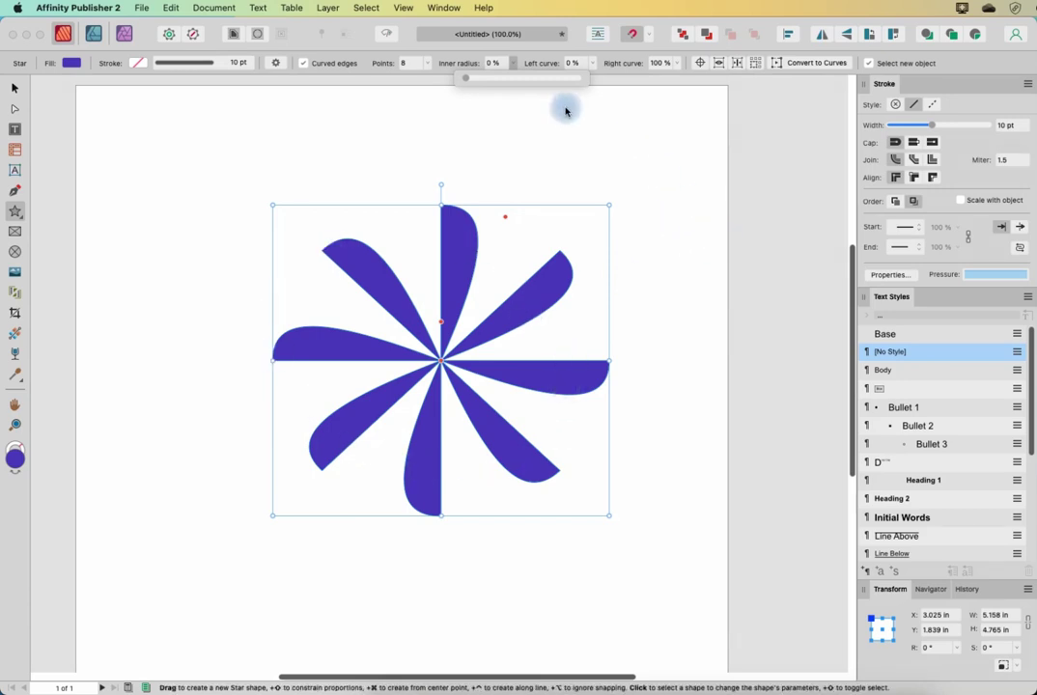
{"action": "left_click_drag", "start_coordinate": [462, 80], "coordinate": [469, 80]}
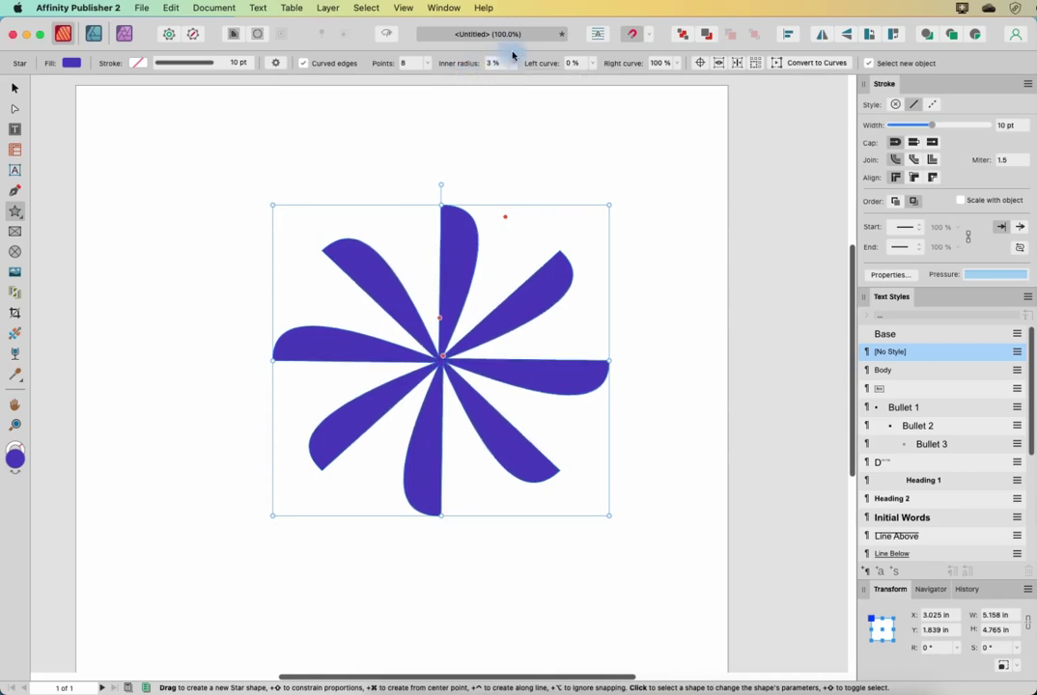
{"action": "left_click", "coordinate": [511, 63]}
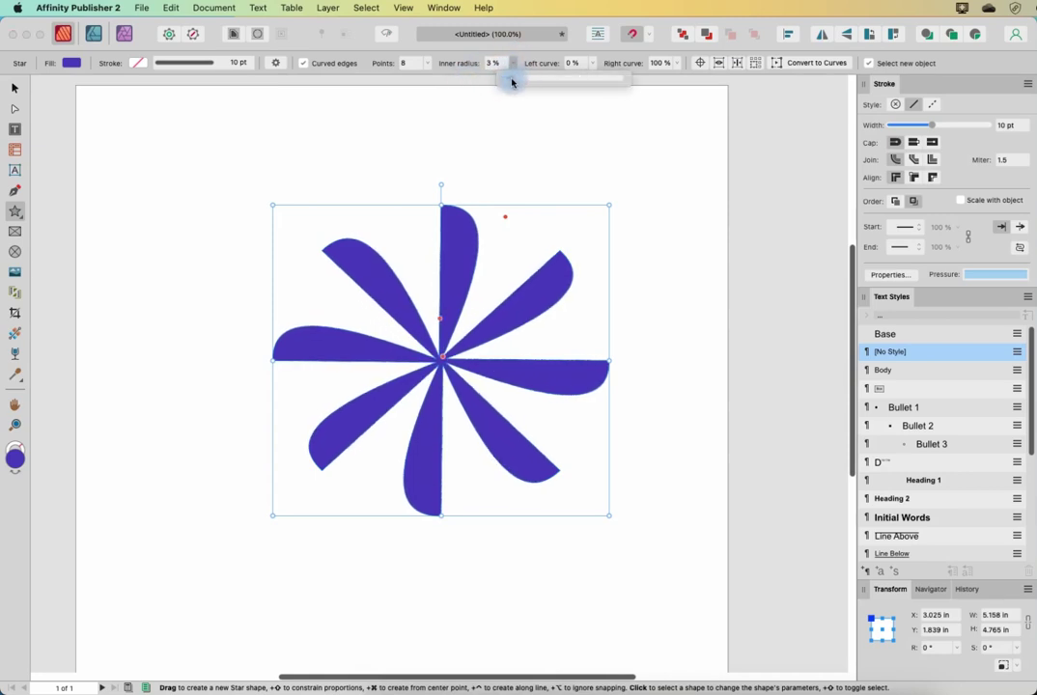
- Set the star's left curve to -73% and its right curve to 81%
{"action": "left_click", "coordinate": [593, 64]}
{"action": "left_click_drag", "start_coordinate": [606, 84], "coordinate": [550, 96]}
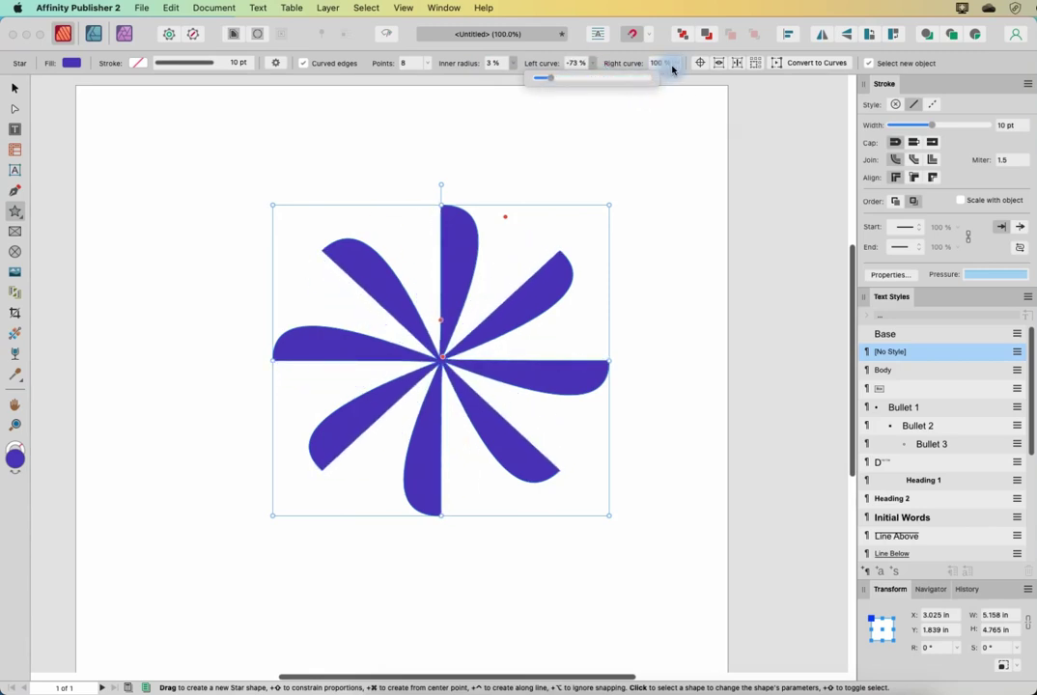
{"action": "left_click", "coordinate": [673, 67]}
{"action": "mouse_move", "coordinate": [676, 81]}
{"action": "left_mouse_down"}
{"action": "mouse_move", "coordinate": [655, 83]}
{"action": "mouse_move", "coordinate": [684, 83]}
{"action": "mouse_move", "coordinate": [662, 89]}
{"action": "left_mouse_up"}
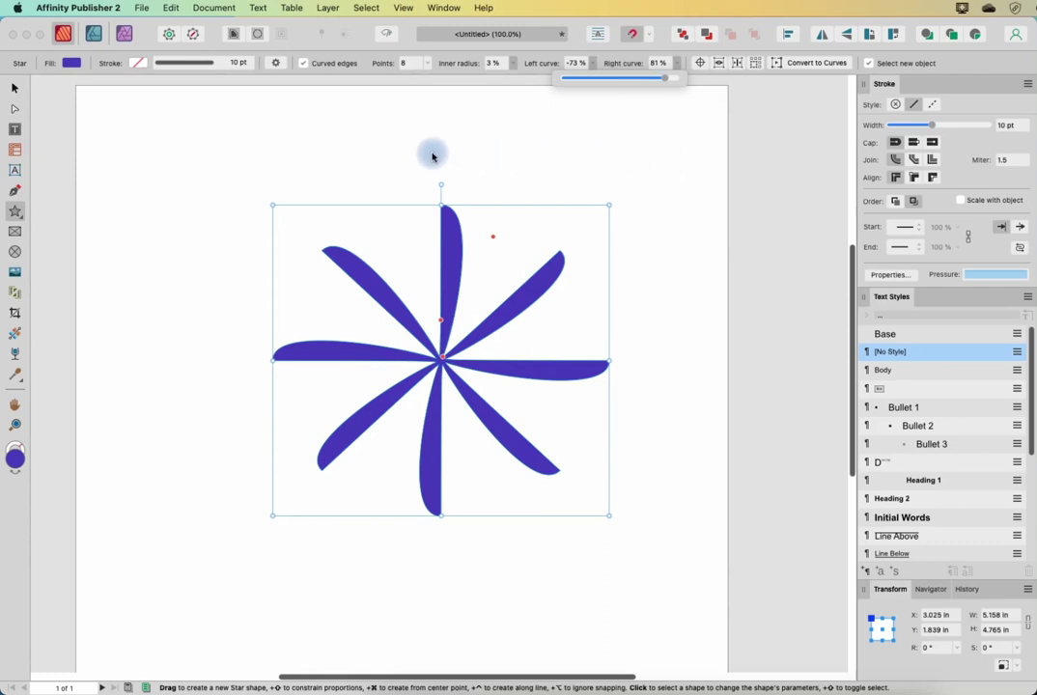
{"action": "key", "text": "v"}
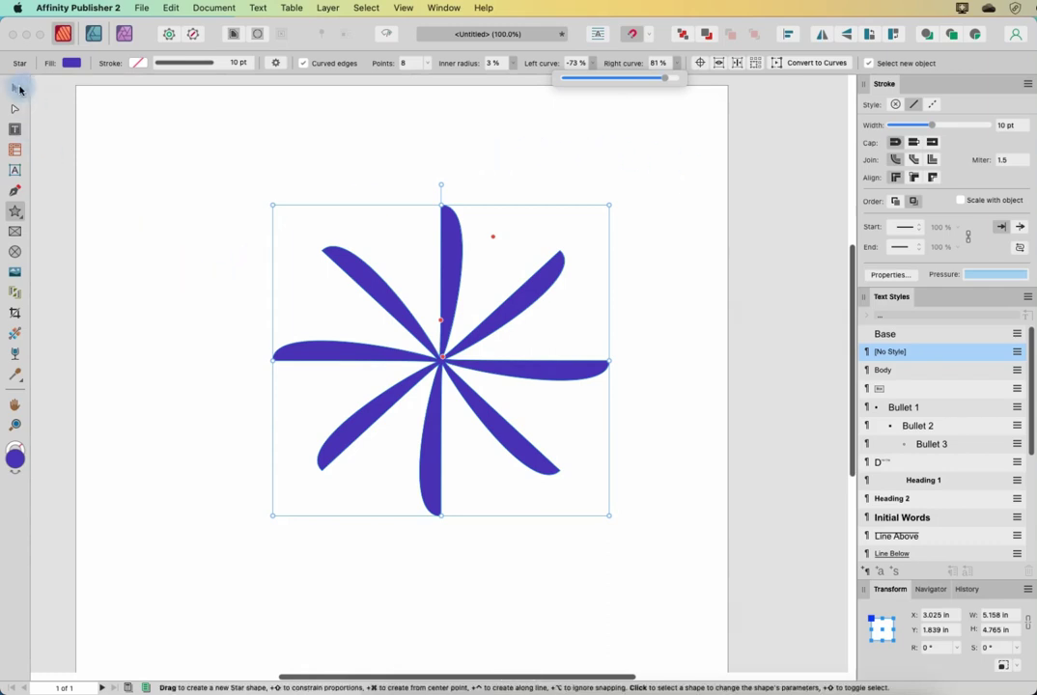
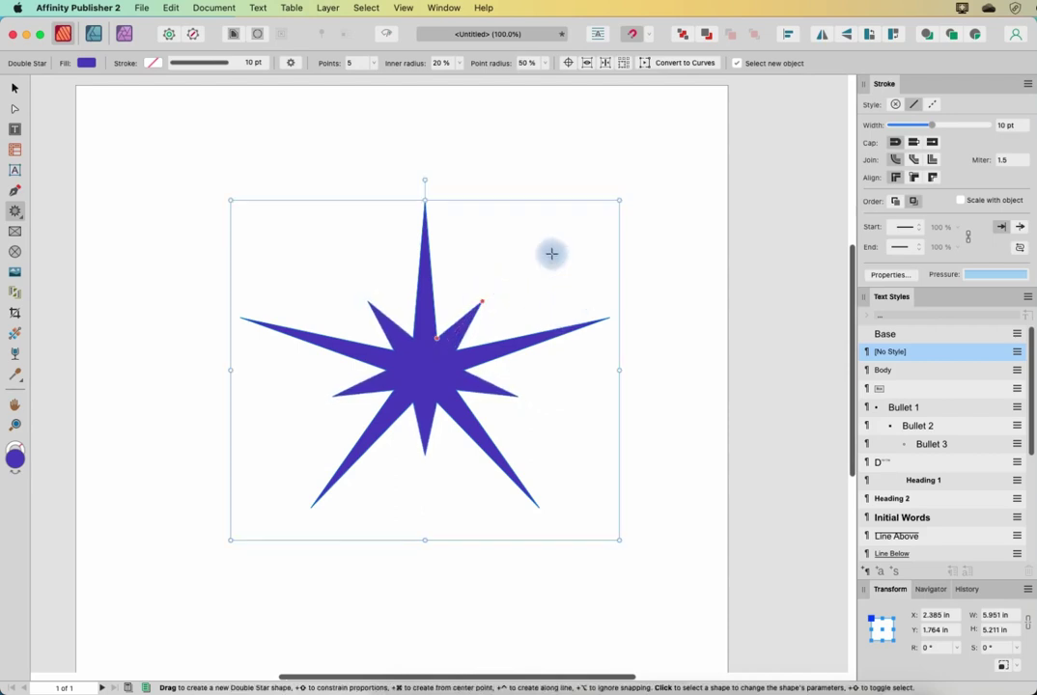
- Try the six-pointed star, six-armed asterisk and eight-armed asterisk presets on the double star
{"action": "left_click", "coordinate": [290, 63]}
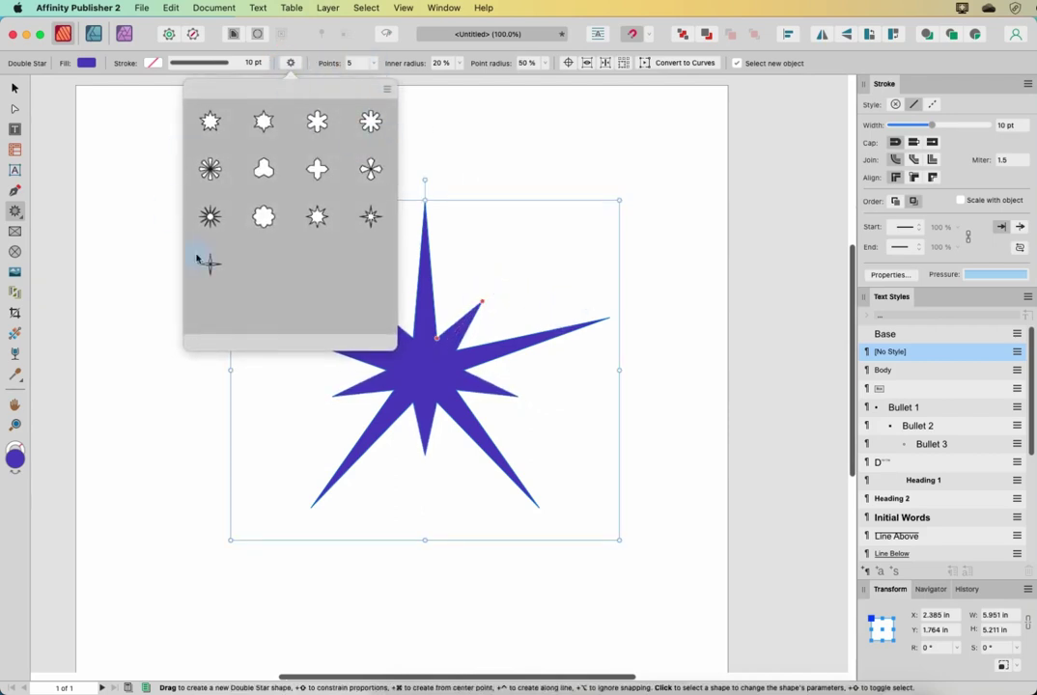
{"action": "left_click", "coordinate": [264, 122]}
{"action": "left_click", "coordinate": [290, 64]}
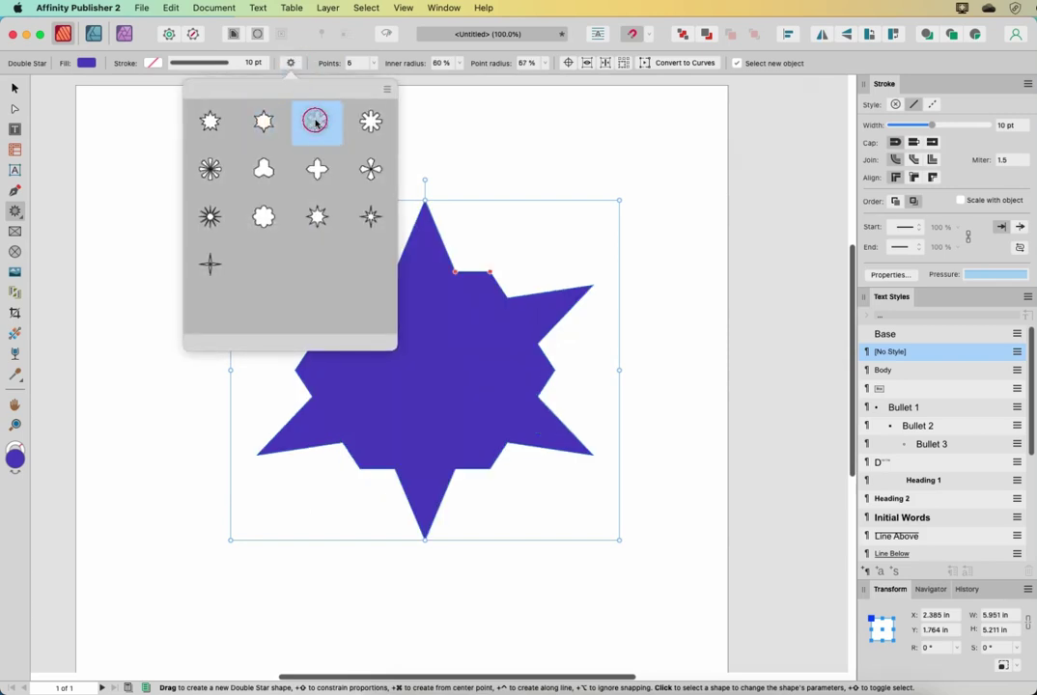
{"action": "left_click", "coordinate": [315, 120]}
{"action": "left_click", "coordinate": [291, 63]}
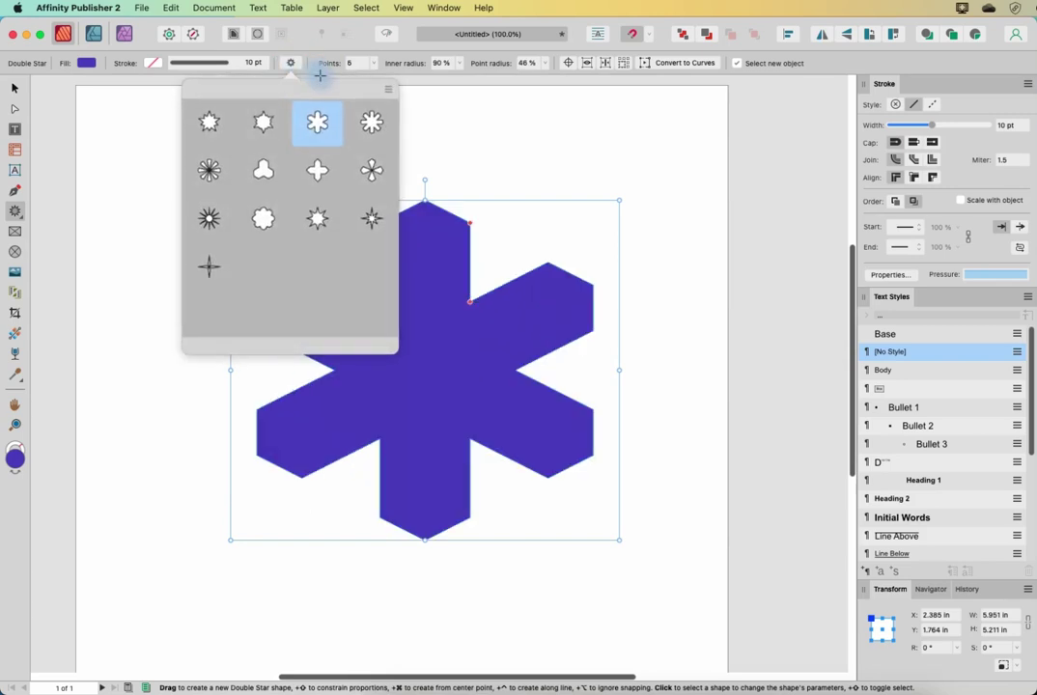
{"action": "left_click", "coordinate": [371, 118]}
- Try the eight-petal, three-lobed and four-armed cross presets on the double star
{"action": "left_click", "coordinate": [291, 64]}
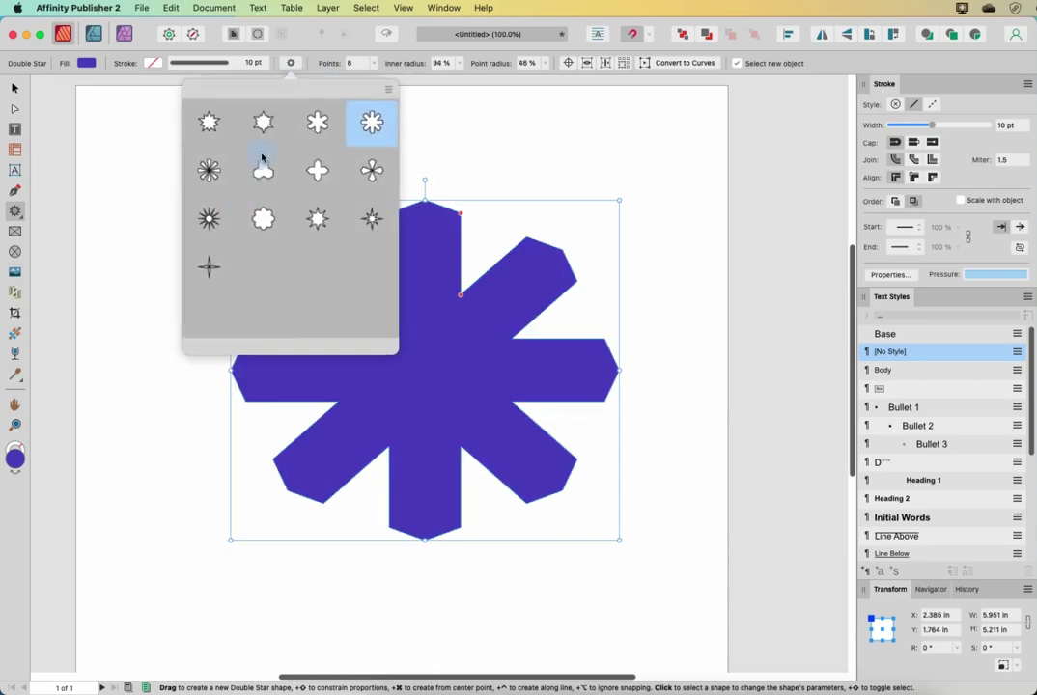
{"action": "left_click", "coordinate": [203, 167]}
{"action": "left_click", "coordinate": [287, 63]}
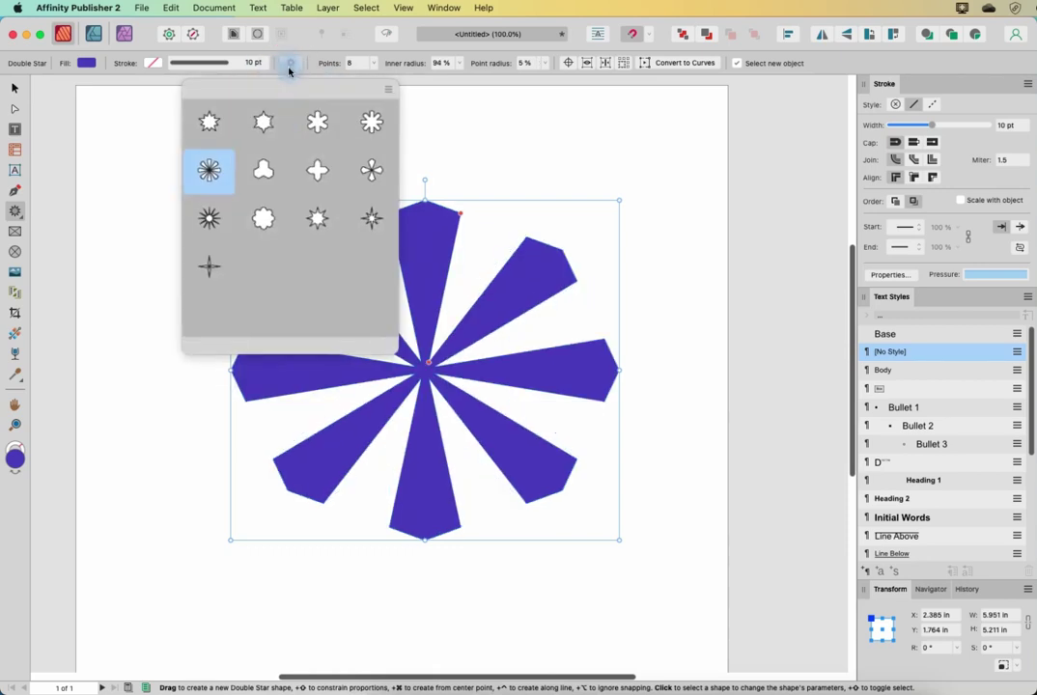
{"action": "left_click", "coordinate": [264, 166]}
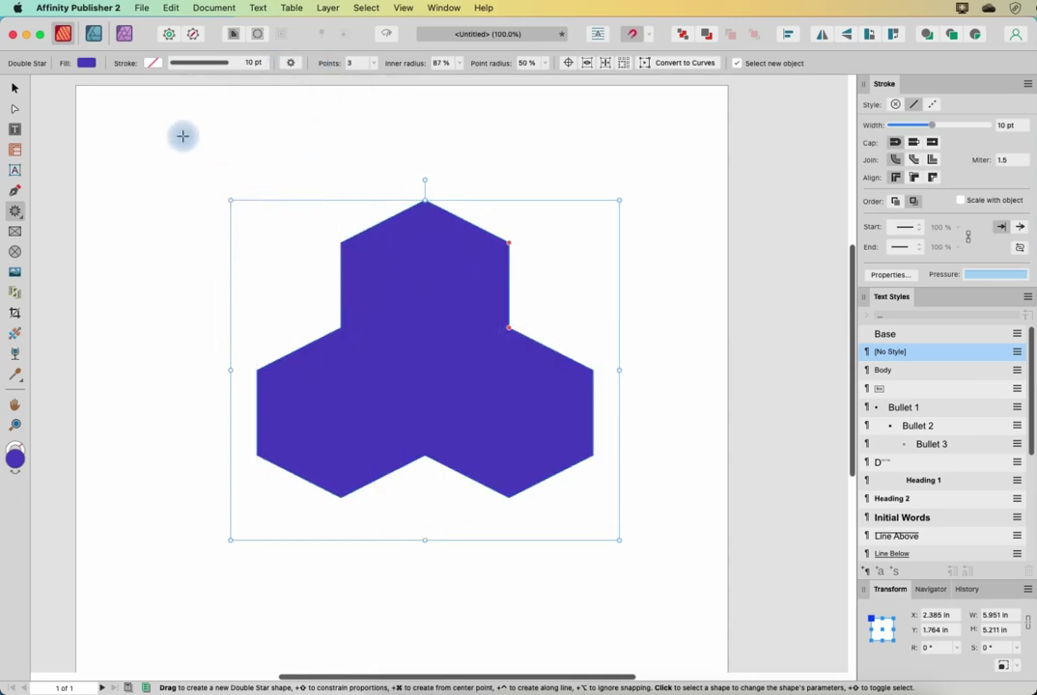
{"action": "left_click", "coordinate": [291, 63]}
{"action": "left_click", "coordinate": [321, 174]}
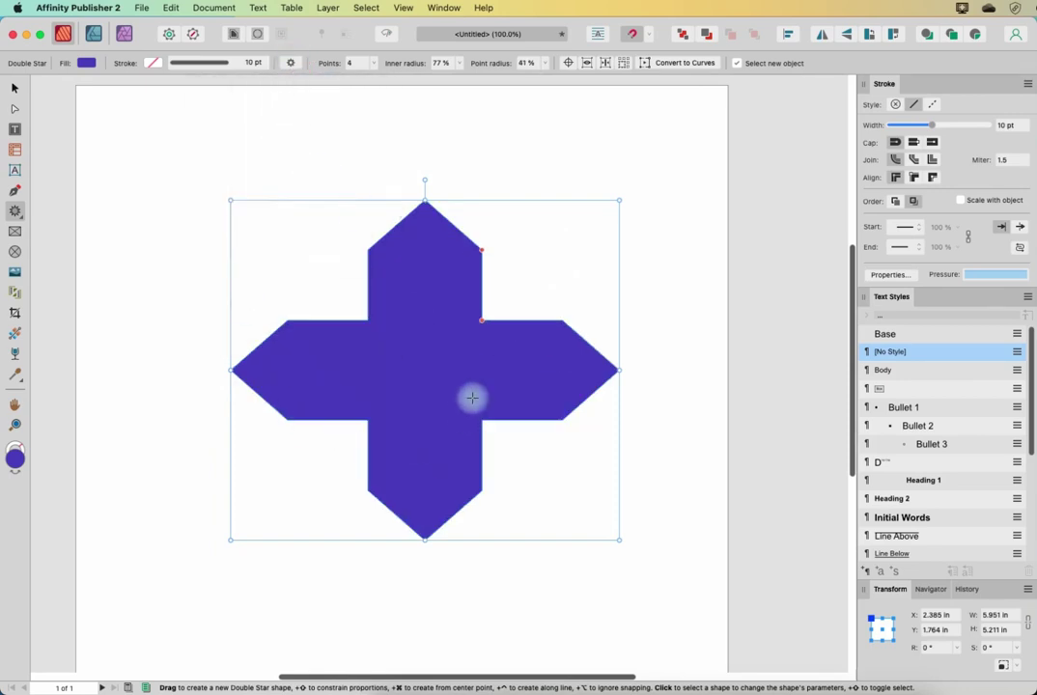
- Apply the four-petal preset to the double star, followed by the twelve-pointed sunburst preset
{"action": "left_click", "coordinate": [284, 64]}
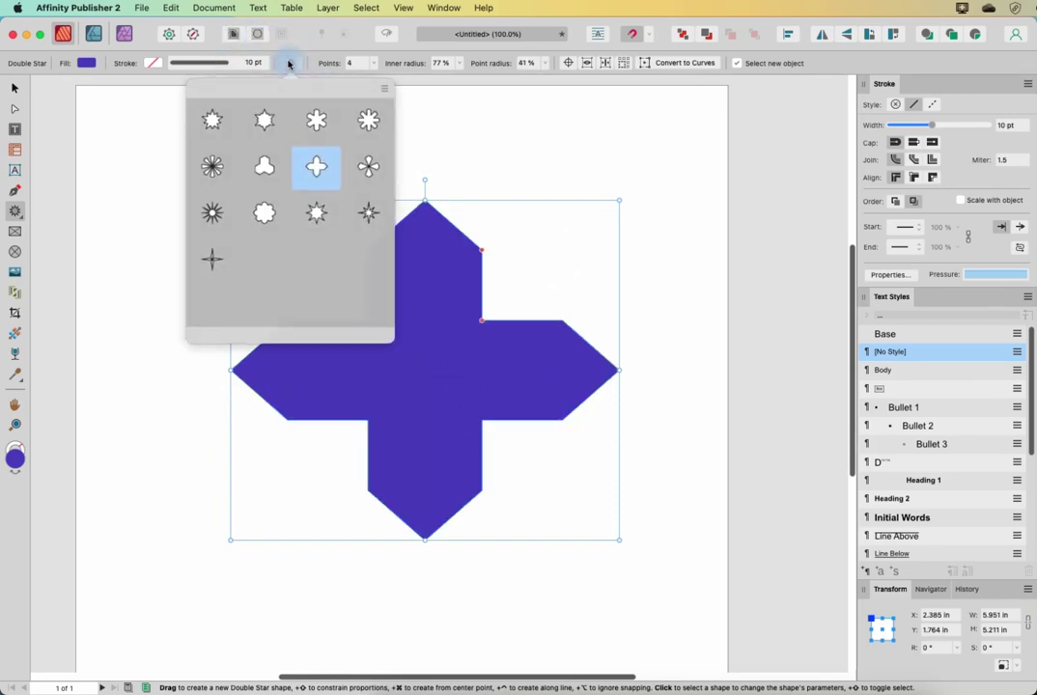
{"action": "left_click", "coordinate": [371, 162]}
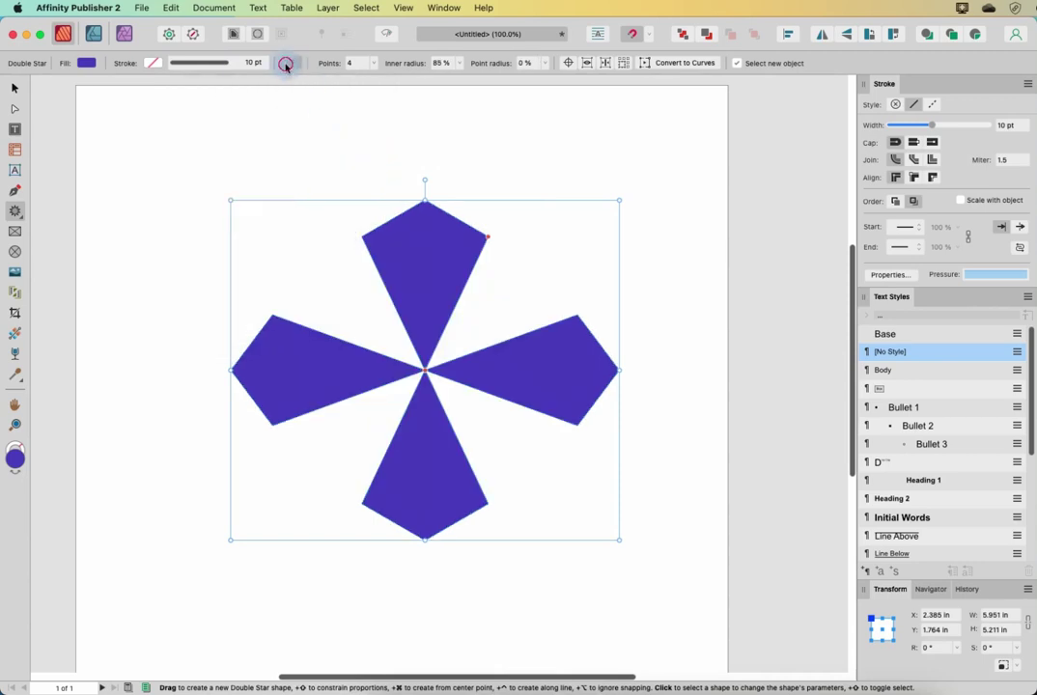
{"action": "left_click", "coordinate": [286, 63]}
{"action": "left_click", "coordinate": [212, 219]}
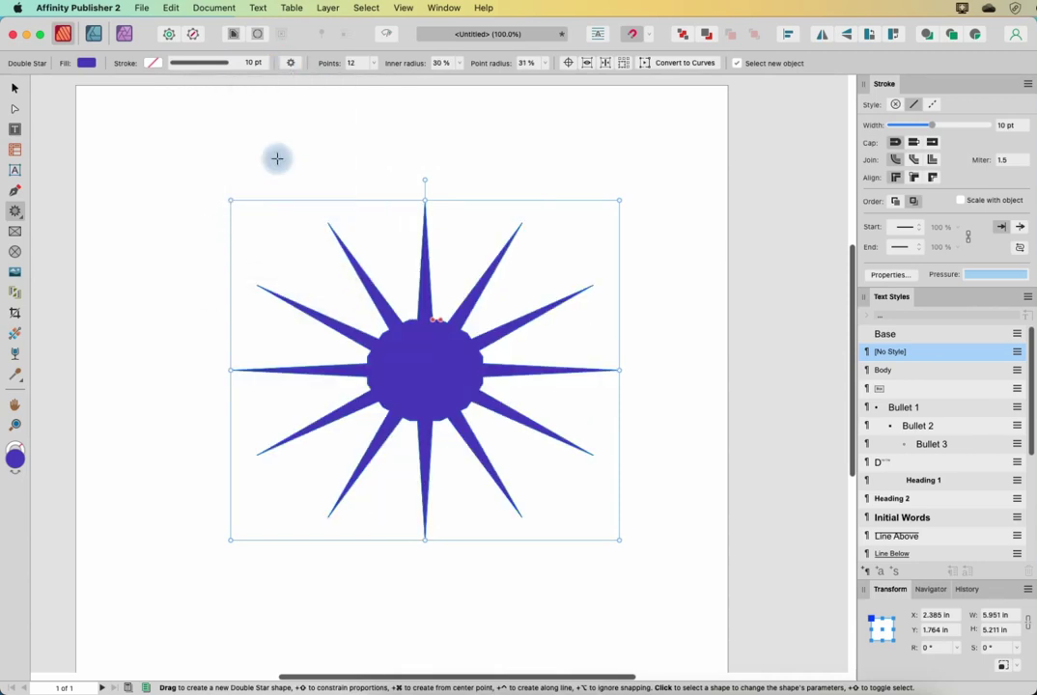
- Apply the eight-lobed flower preset to the double star, followed by the eight-pointed star preset
{"action": "left_click", "coordinate": [290, 64]}
{"action": "left_click", "coordinate": [263, 220]}
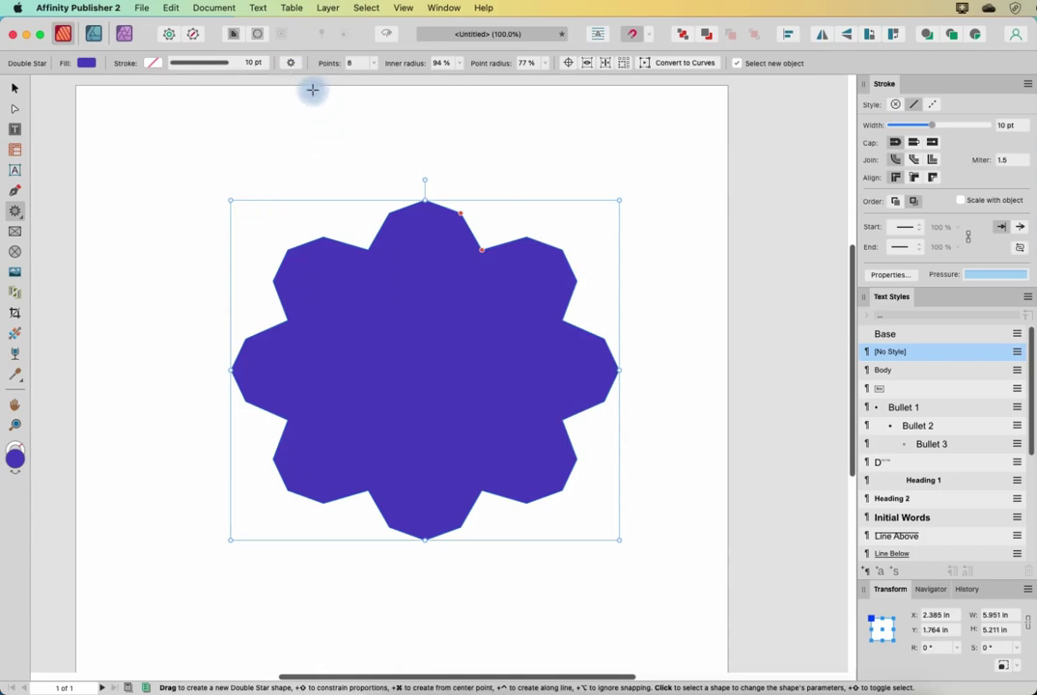
{"action": "left_click", "coordinate": [292, 64]}
{"action": "left_click", "coordinate": [316, 218]}
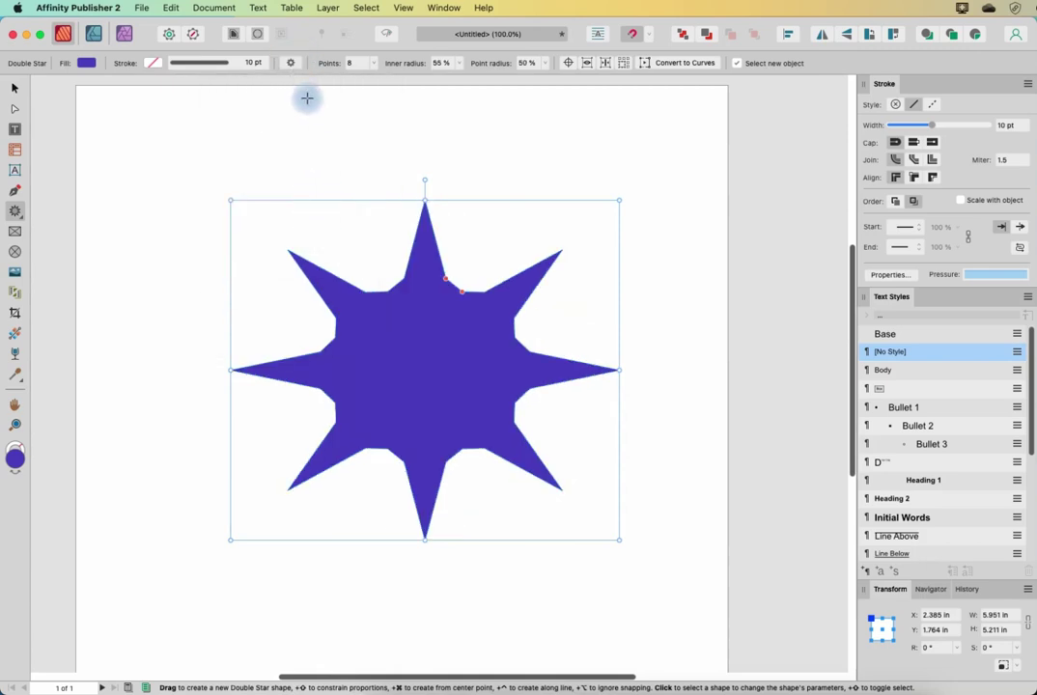
- Try the eight-pointed compass star preset and the thin four-pointed star preset on the double star
{"action": "left_click", "coordinate": [290, 64]}
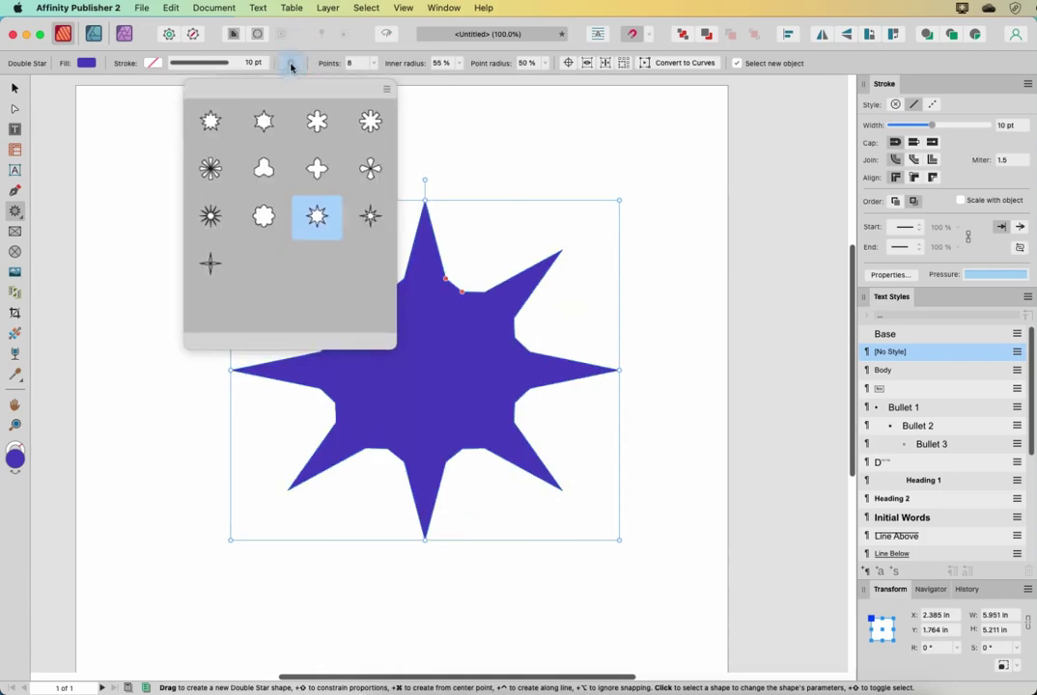
{"action": "left_click", "coordinate": [368, 220]}
{"action": "left_click", "coordinate": [297, 64]}
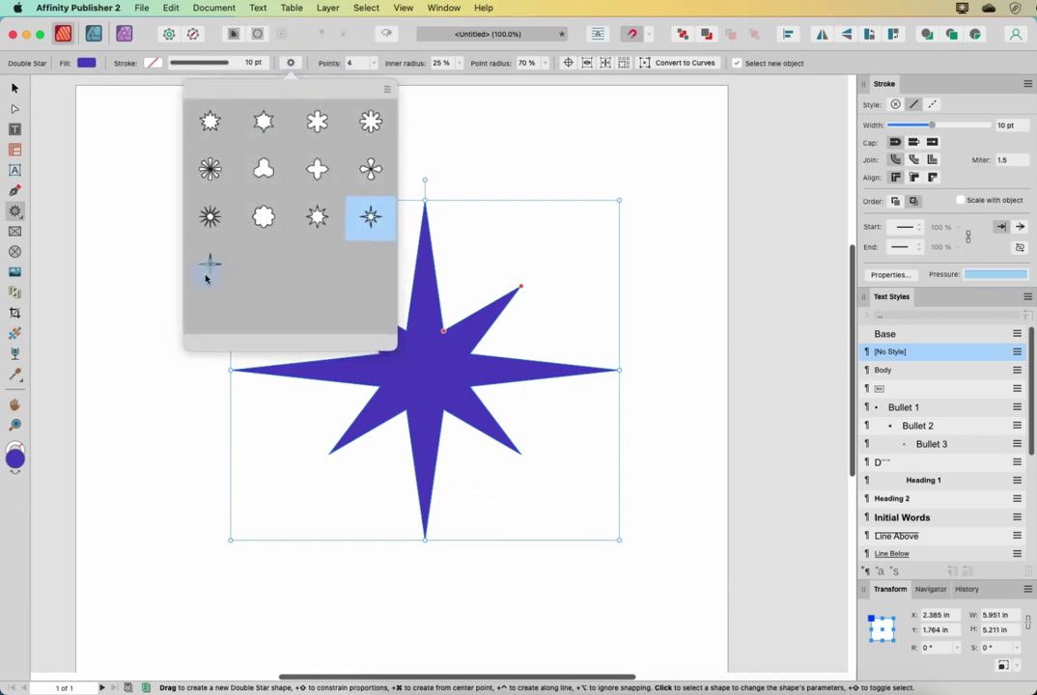
{"action": "left_click", "coordinate": [208, 269]}
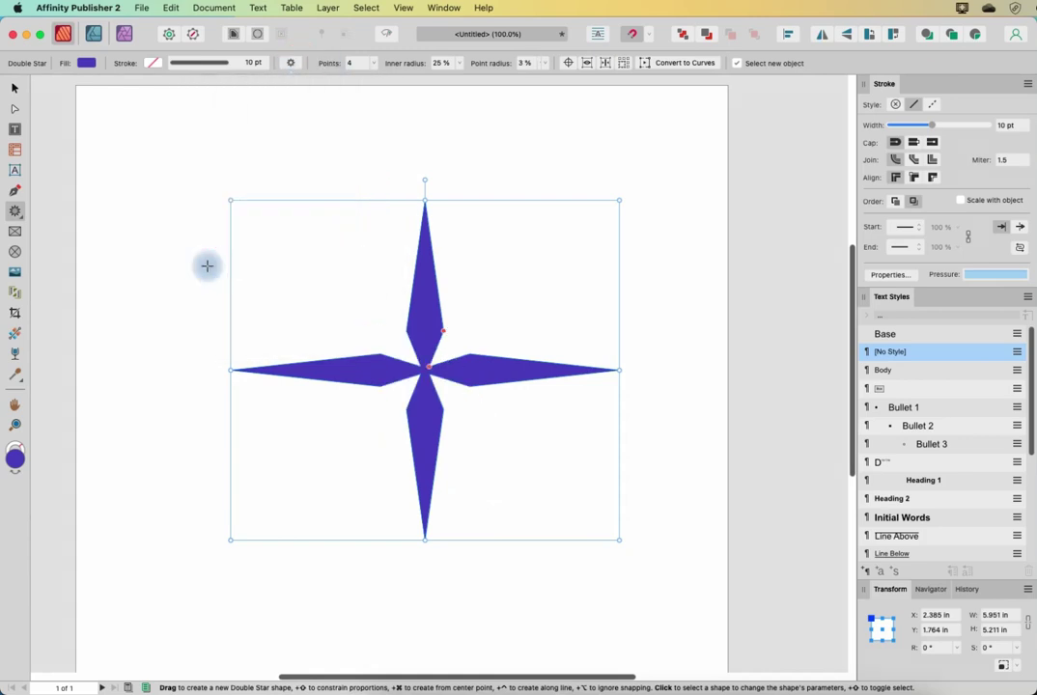
- Apply the first double star preset with 5 points and reduce the inner radius to 51%
{"action": "left_click", "coordinate": [293, 63]}
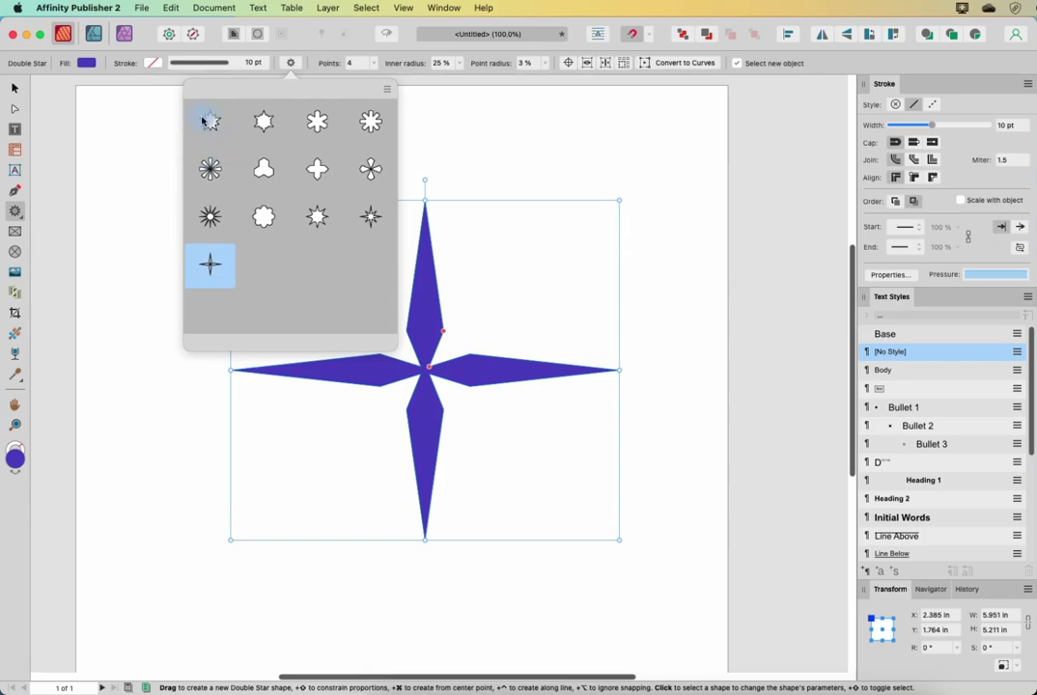
{"action": "left_click", "coordinate": [207, 120]}
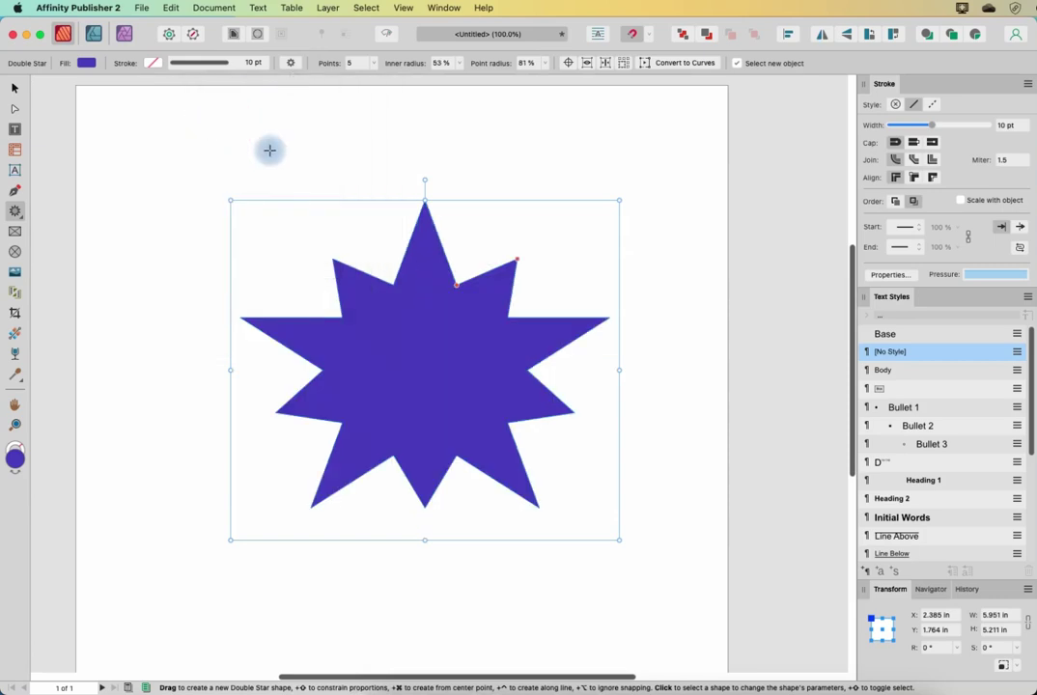
{"action": "left_click", "coordinate": [459, 64]}
{"action": "mouse_move", "coordinate": [457, 80]}
{"action": "left_mouse_down"}
{"action": "mouse_move", "coordinate": [435, 83]}
{"action": "mouse_move", "coordinate": [459, 89]}
{"action": "left_mouse_up"}
{"action": "left_click", "coordinate": [375, 64]}
{"action": "mouse_move", "coordinate": [369, 76]}
{"action": "left_mouse_down"}
{"action": "mouse_move", "coordinate": [393, 79]}
{"action": "mouse_move", "coordinate": [370, 84]}
{"action": "left_mouse_up"}
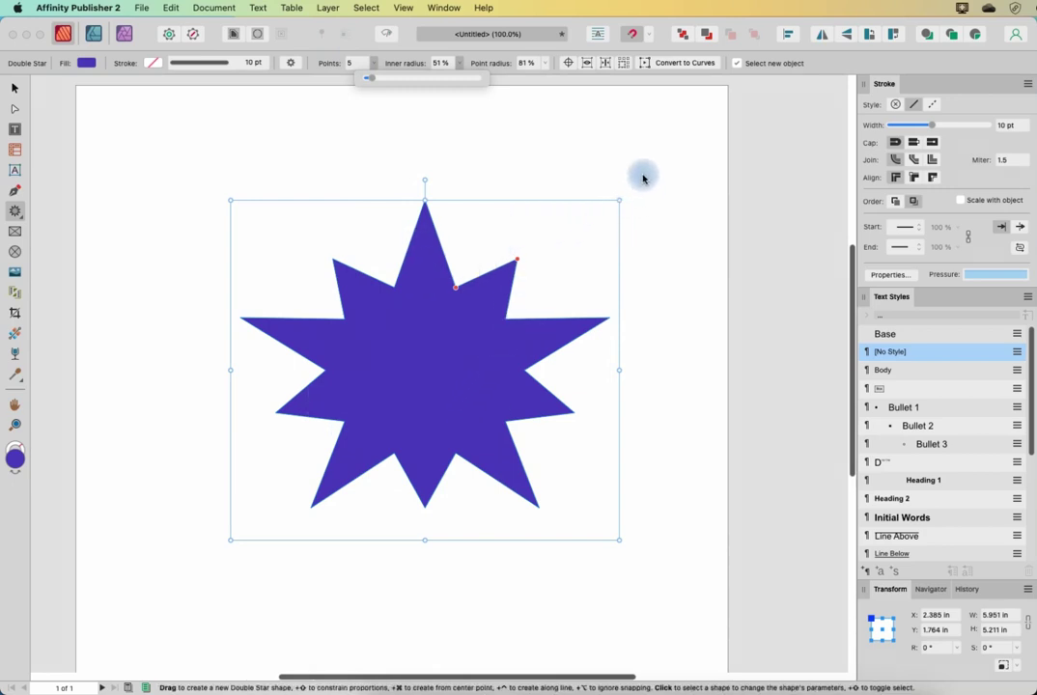
- Delete the double star and draw a square star about 5.47 in wide and 4.56 in high on the page
{"action": "key", "text": "Delete"}
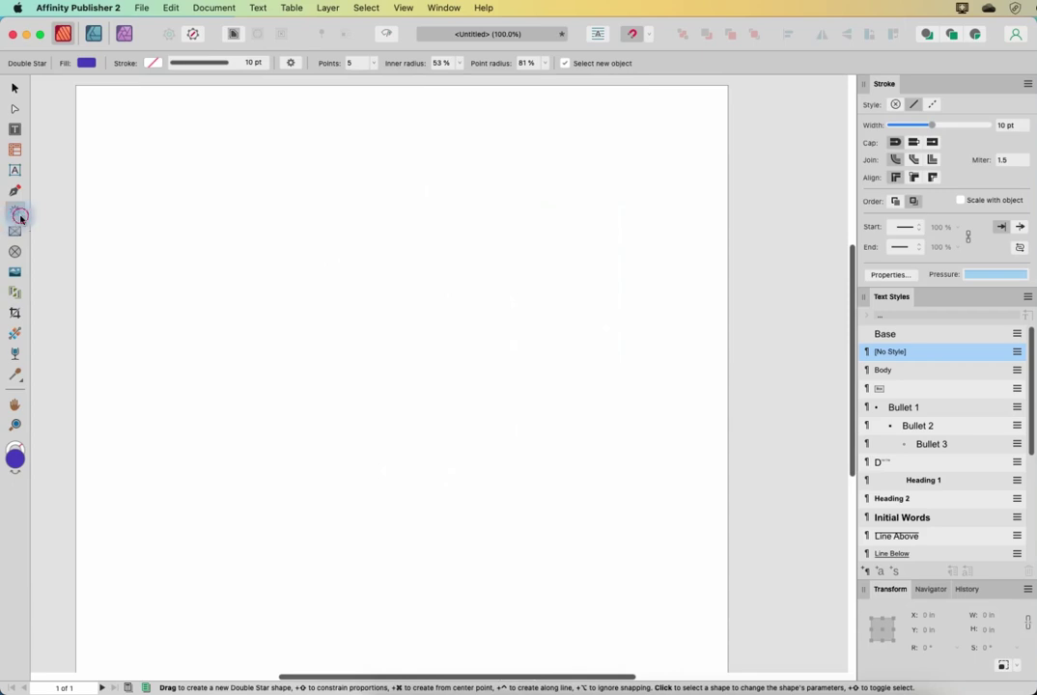
{"action": "left_click", "coordinate": [21, 219]}
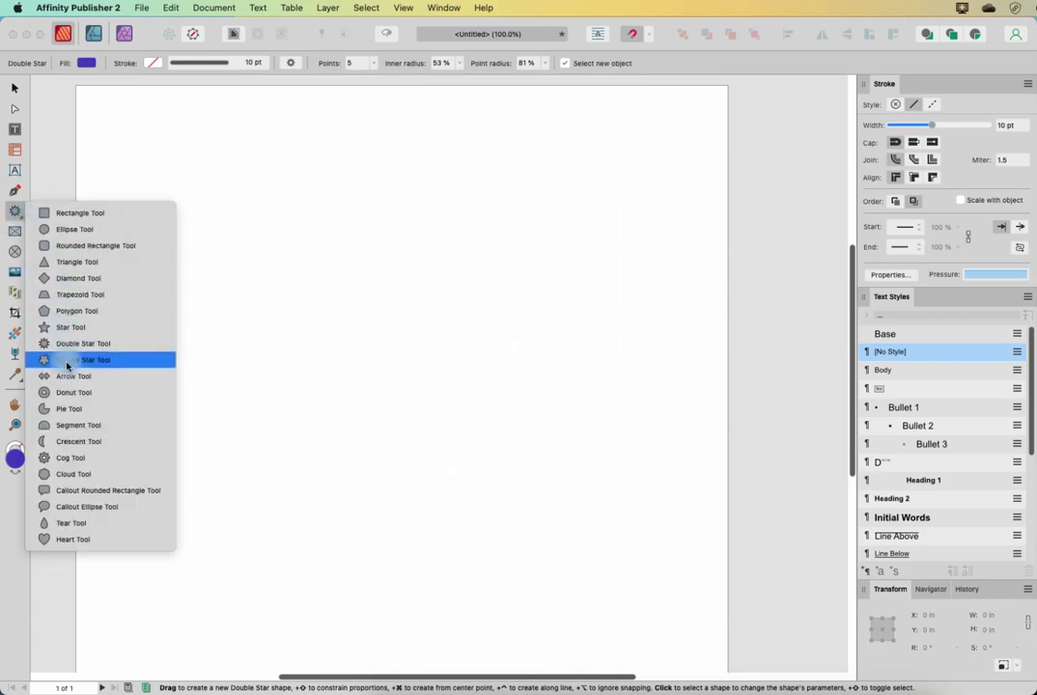
{"action": "left_click", "coordinate": [107, 363]}
{"action": "left_click_drag", "start_coordinate": [242, 211], "coordinate": [600, 501]}
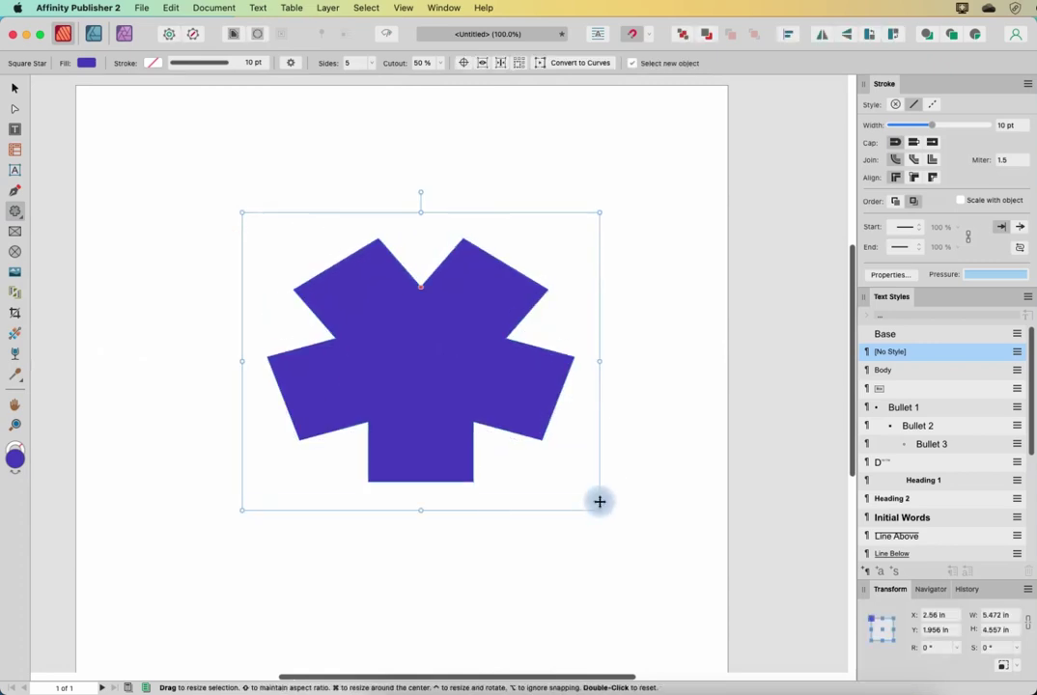
- Try the thick X, thin X and six-armed asterisk presets on the square star
{"action": "left_click", "coordinate": [290, 63]}
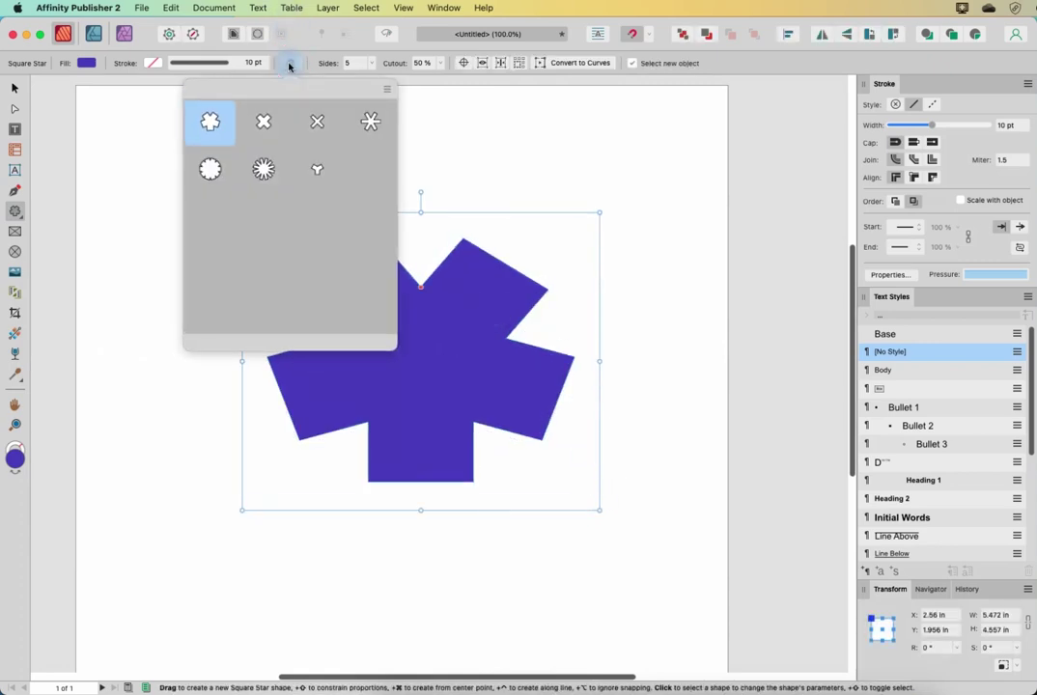
{"action": "left_click", "coordinate": [271, 116]}
{"action": "left_click", "coordinate": [289, 62]}
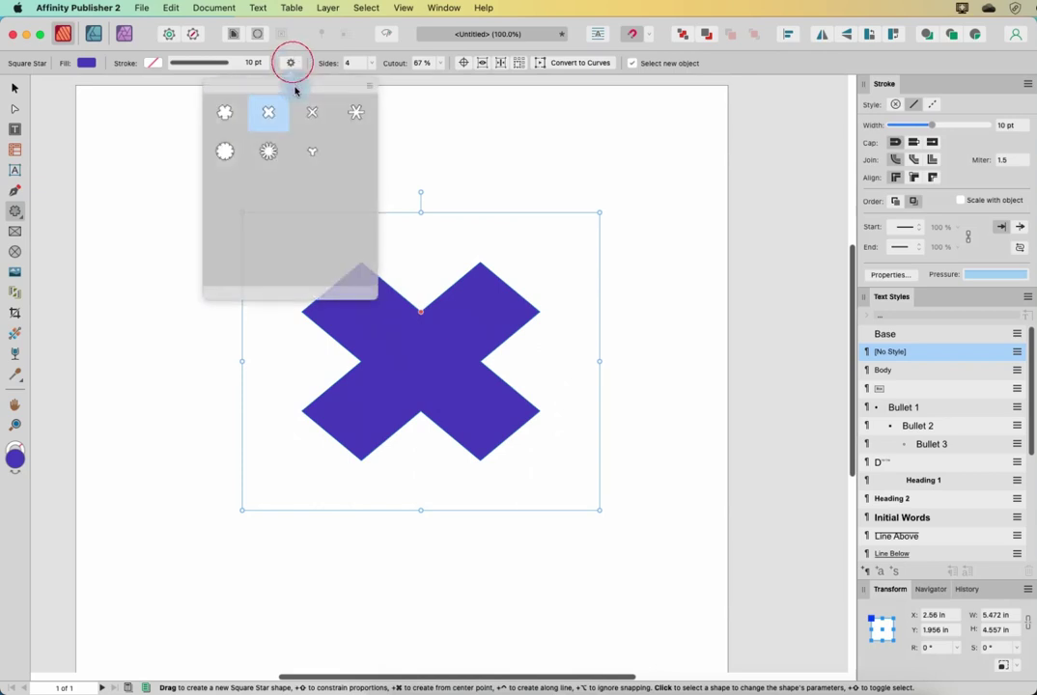
{"action": "left_click", "coordinate": [319, 123]}
{"action": "left_click", "coordinate": [291, 63]}
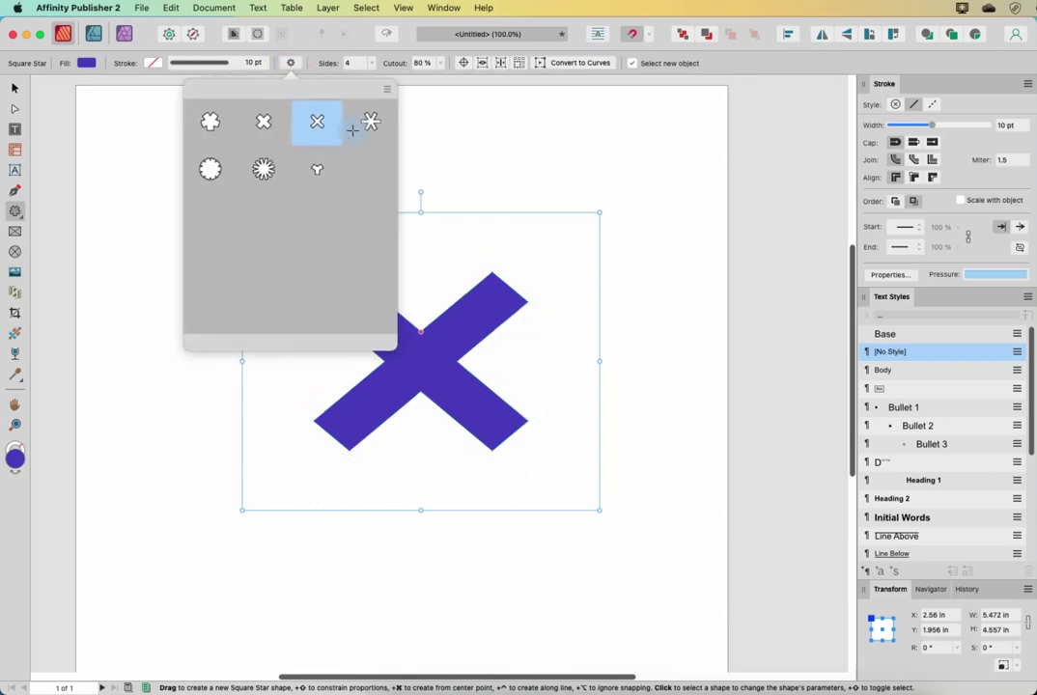
{"action": "left_click", "coordinate": [368, 121]}
- Apply the ten-sided shallow-cutout preset to the square star, followed by the twelve-armed burst preset
{"action": "left_click", "coordinate": [290, 62]}
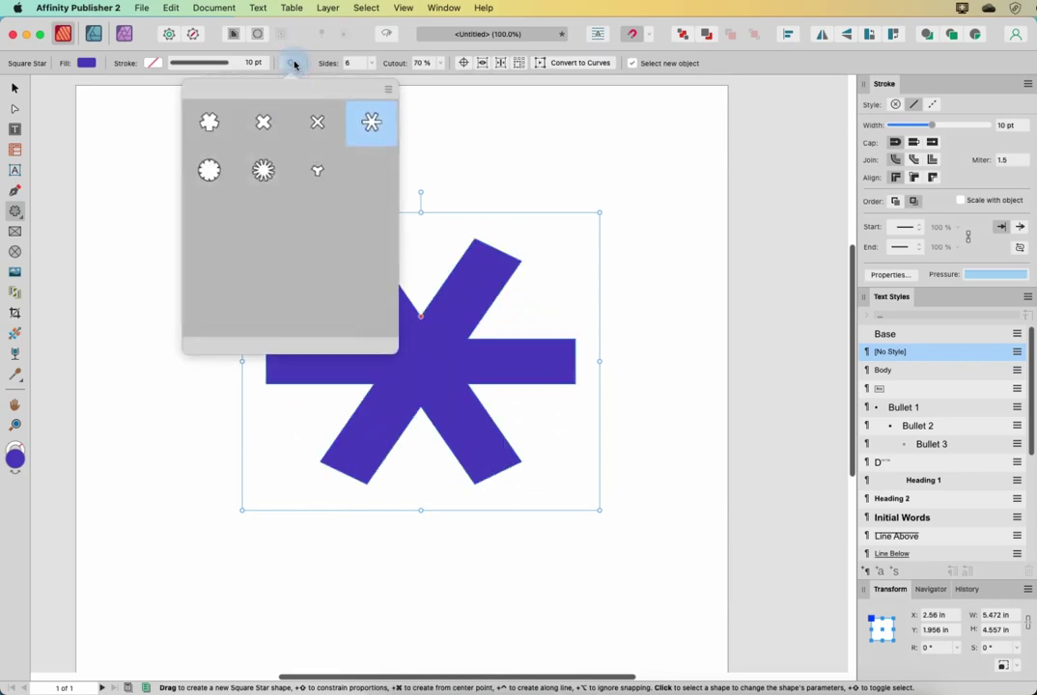
{"action": "left_click", "coordinate": [213, 169]}
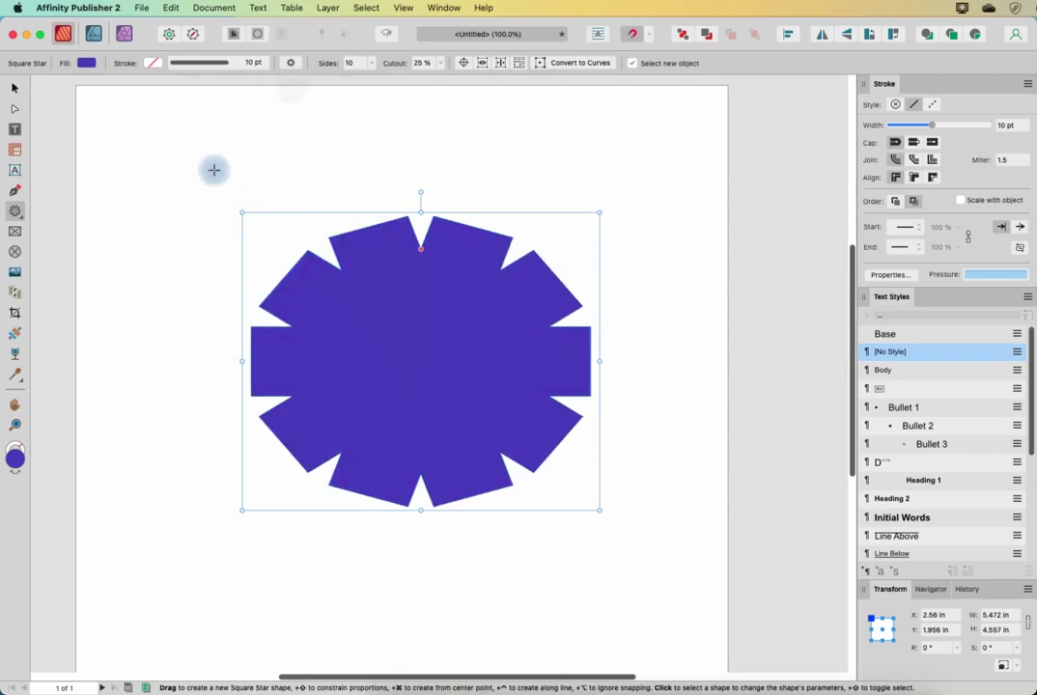
{"action": "left_click", "coordinate": [291, 63]}
{"action": "left_click", "coordinate": [259, 164]}
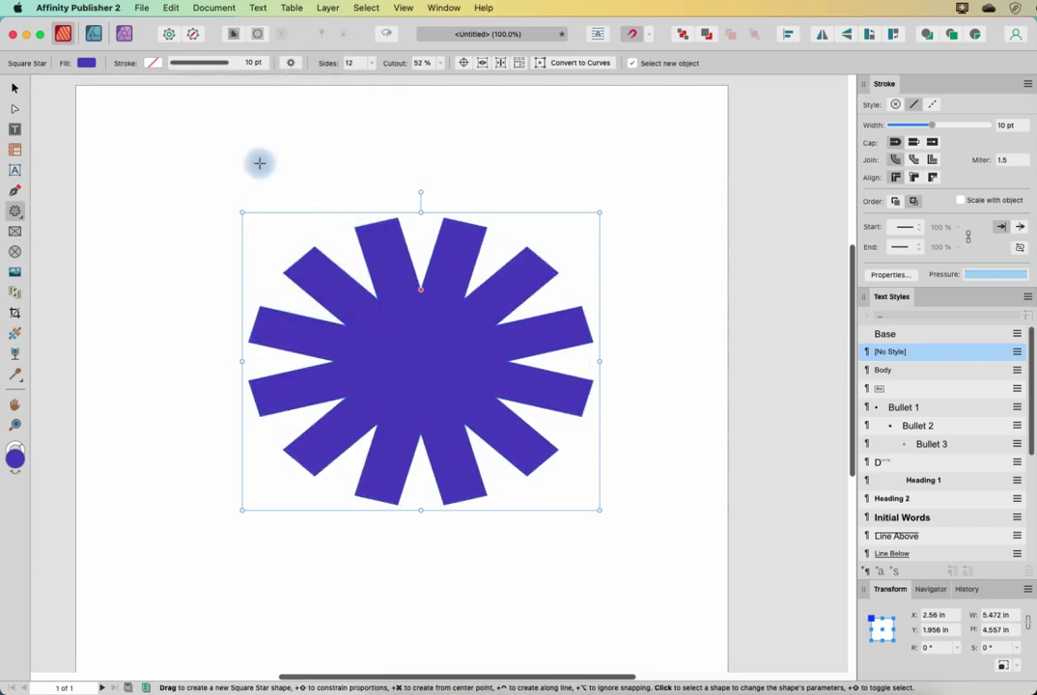
- Try the three-armed preset on the square star and return it to the twelve-armed burst preset
{"action": "left_click", "coordinate": [292, 64]}
{"action": "left_click", "coordinate": [323, 164]}
{"action": "left_click", "coordinate": [292, 64]}
{"action": "left_click", "coordinate": [266, 167]}
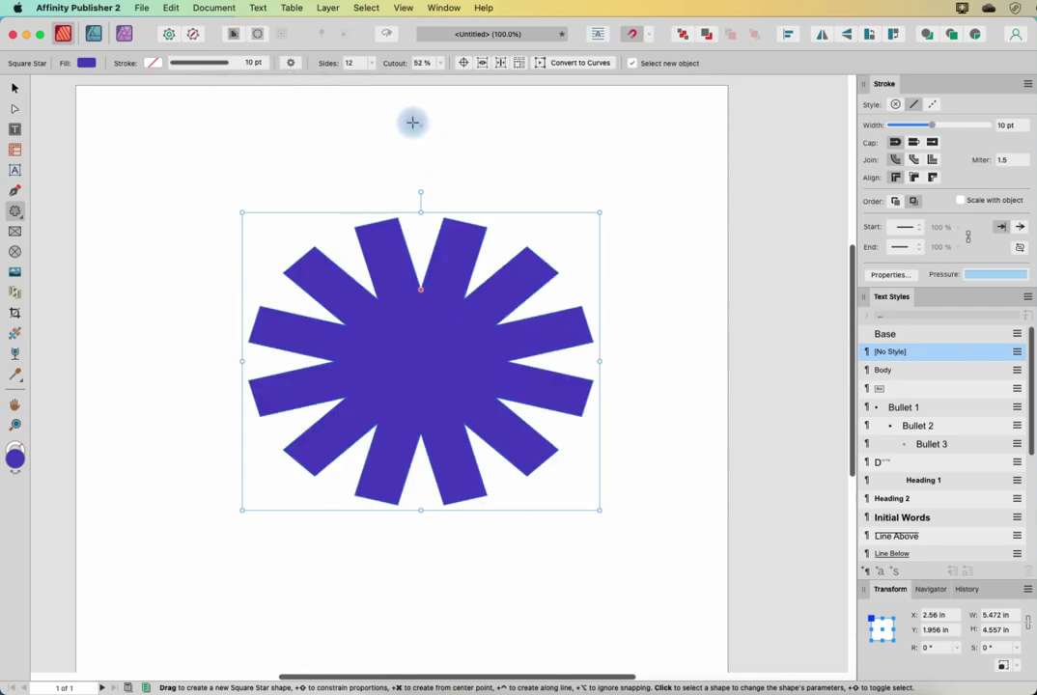
- Set the square star to 13 sides and a 51% cutout, and deepen the cutout toward the shape's centre
{"action": "left_click", "coordinate": [371, 63]}
{"action": "mouse_move", "coordinate": [374, 64]}
{"action": "left_mouse_down"}
{"action": "mouse_move", "coordinate": [384, 76]}
{"action": "mouse_move", "coordinate": [363, 81]}
{"action": "left_mouse_up"}
{"action": "left_click", "coordinate": [441, 64]}
{"action": "left_click_drag", "start_coordinate": [439, 77], "coordinate": [445, 108]}
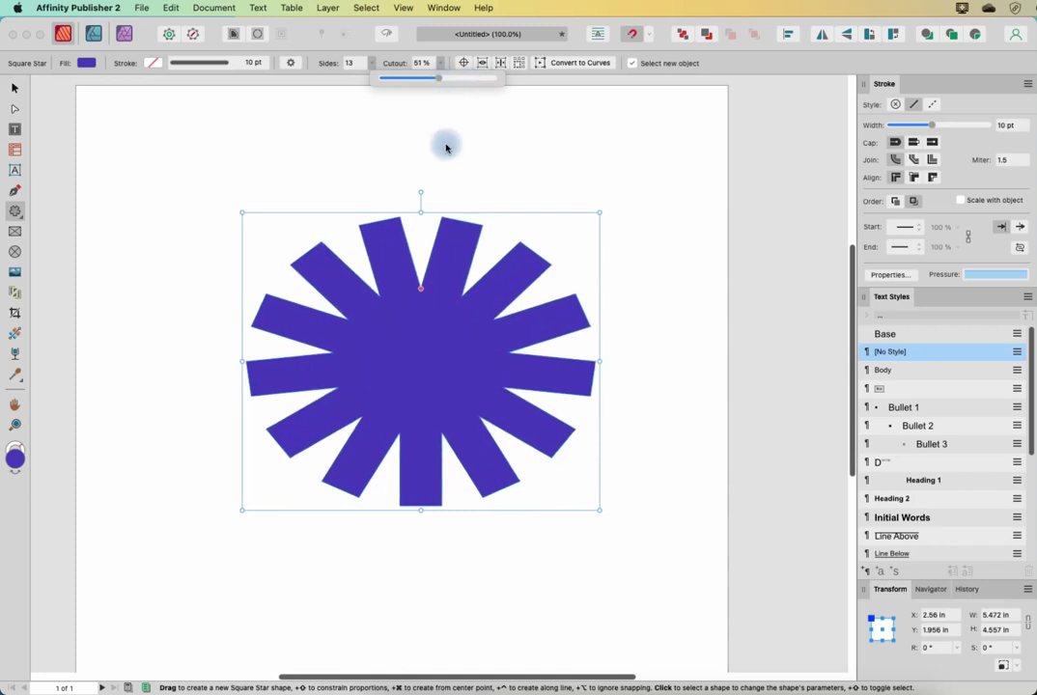
{"action": "left_click_drag", "start_coordinate": [415, 295], "coordinate": [422, 336]}
- Delete the square star and draw a double-headed arrow about 6.67 in wide and 2.66 in high on the page
{"action": "key", "text": "Delete"}
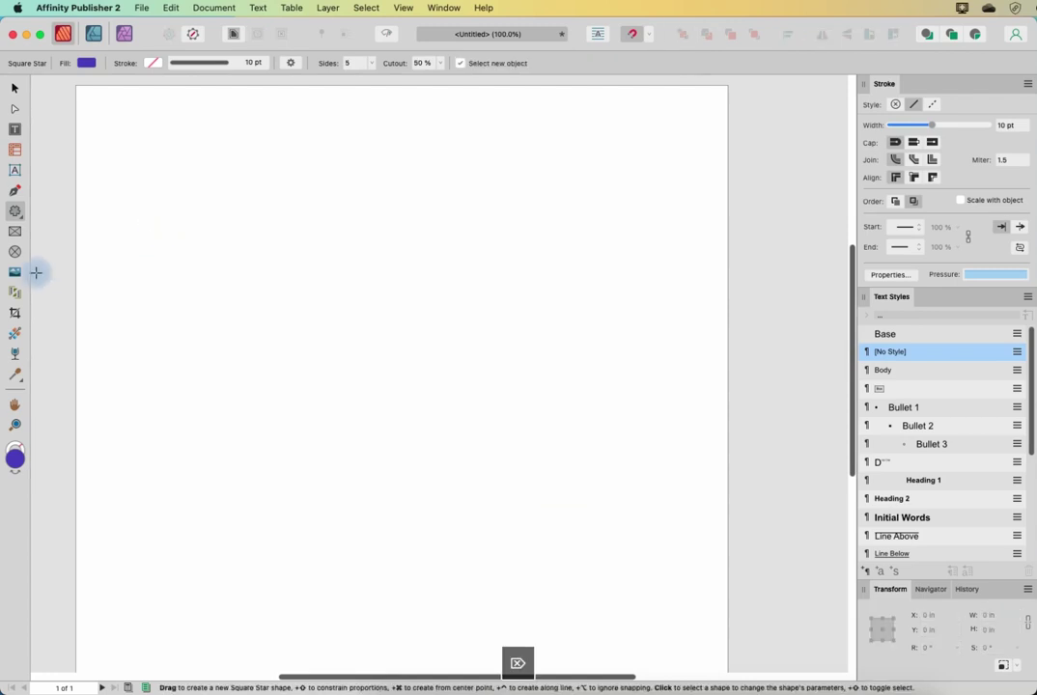
{"action": "left_click", "coordinate": [21, 220]}
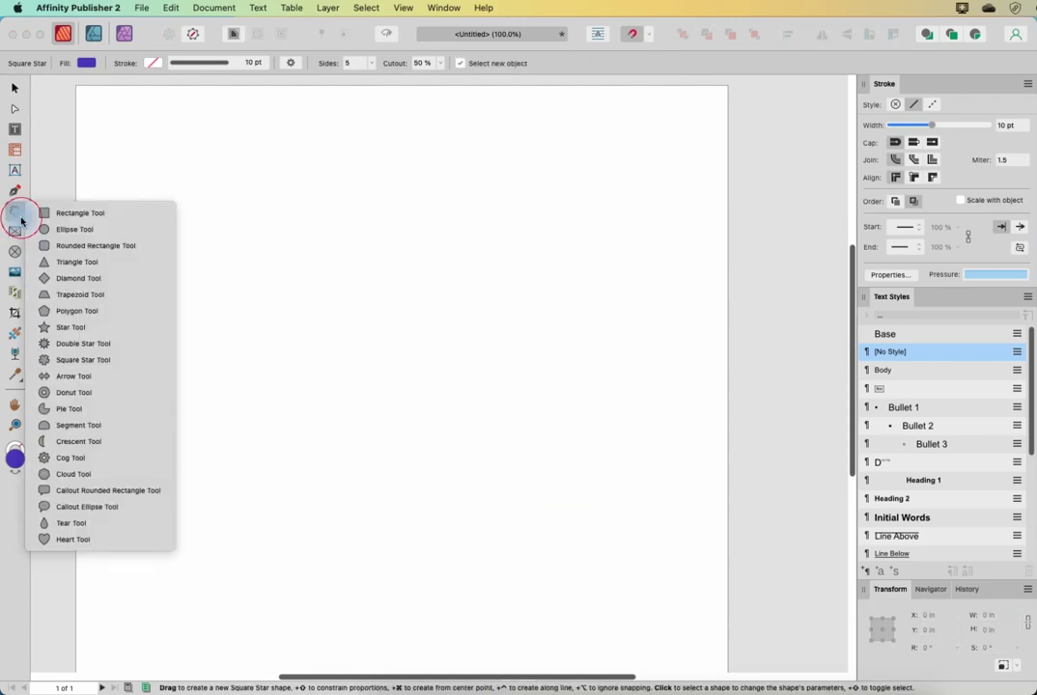
{"action": "left_click", "coordinate": [72, 378]}
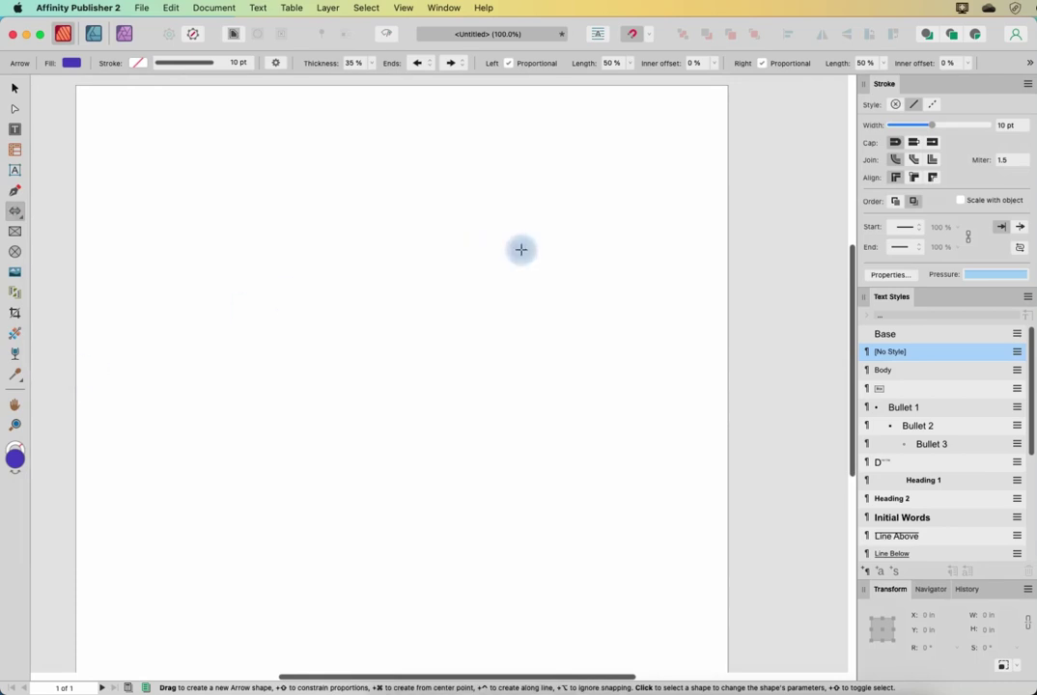
{"action": "left_click_drag", "start_coordinate": [249, 188], "coordinate": [684, 362]}
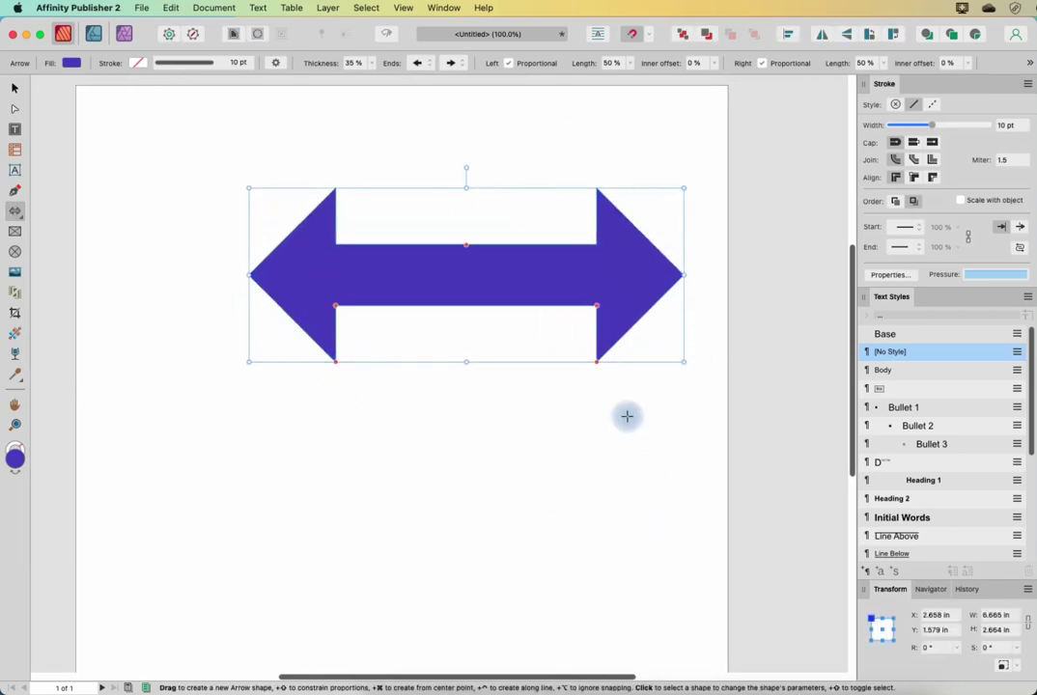
- Slim the arrow's shaft to 20% thickness and set the right head's inner offset to -27%
{"action": "mouse_move", "coordinate": [466, 241]}
{"action": "left_mouse_down"}
{"action": "mouse_move", "coordinate": [465, 275]}
{"action": "mouse_move", "coordinate": [470, 215]}
{"action": "mouse_move", "coordinate": [466, 253]}
{"action": "left_mouse_up"}
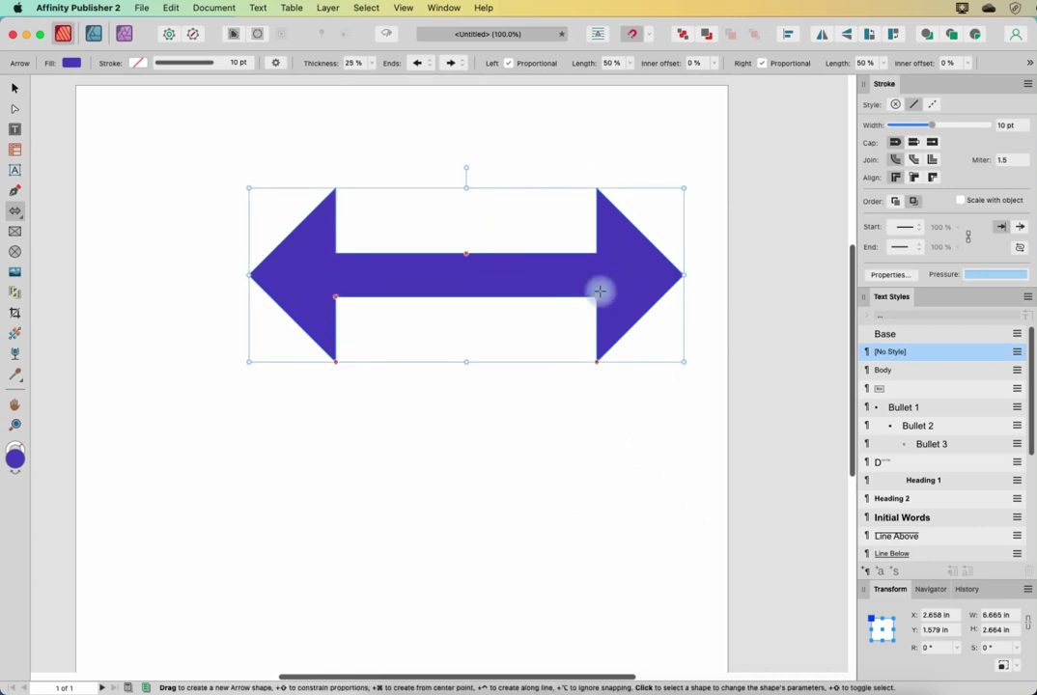
{"action": "left_click_drag", "start_coordinate": [597, 299], "coordinate": [643, 287]}
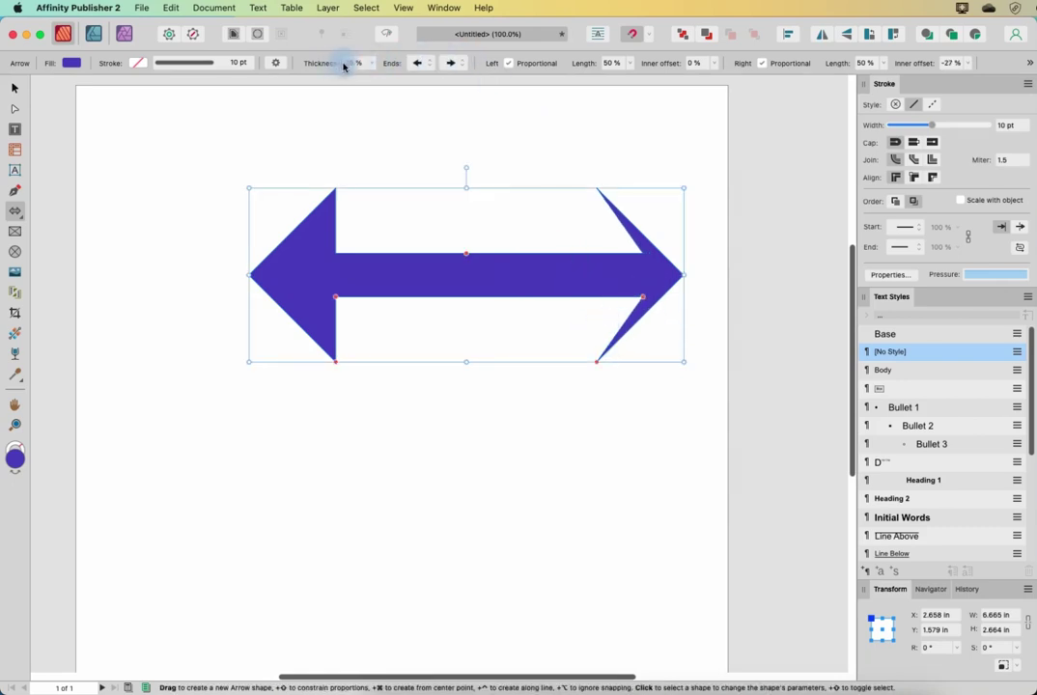
{"action": "left_click", "coordinate": [376, 64]}
{"action": "mouse_move", "coordinate": [371, 76]}
{"action": "left_mouse_down"}
{"action": "mouse_move", "coordinate": [386, 78]}
{"action": "mouse_move", "coordinate": [356, 78]}
{"action": "mouse_move", "coordinate": [366, 81]}
{"action": "left_mouse_up"}
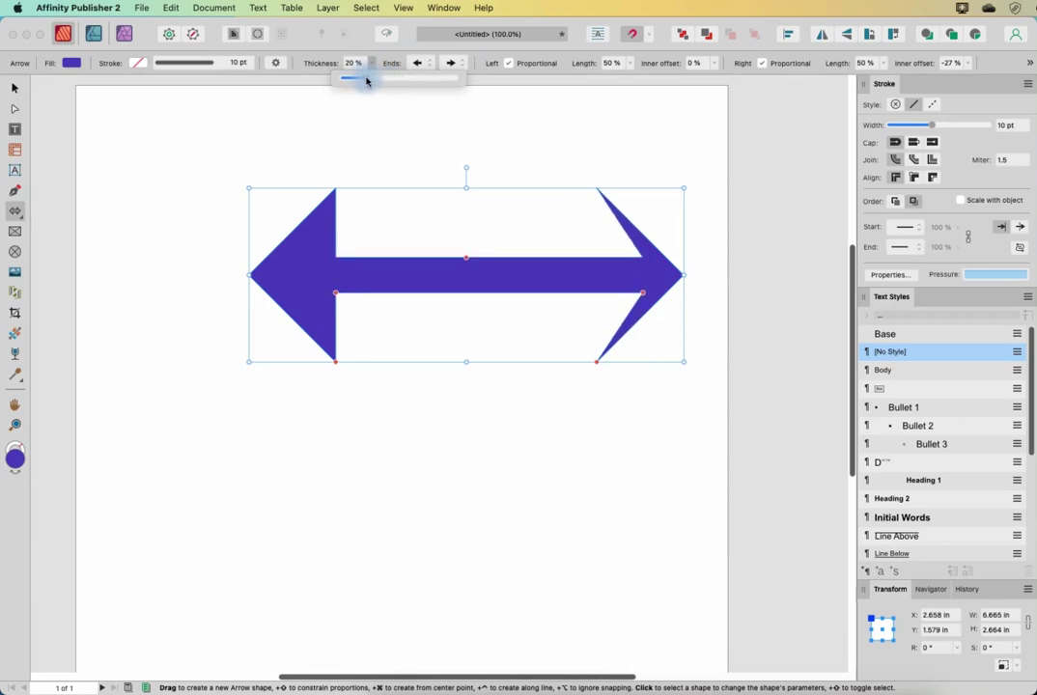
- Try the Barbed, Circle and Square Tail styles on the arrow's left end
{"action": "left_click", "coordinate": [429, 68]}
{"action": "left_click", "coordinate": [432, 80]}
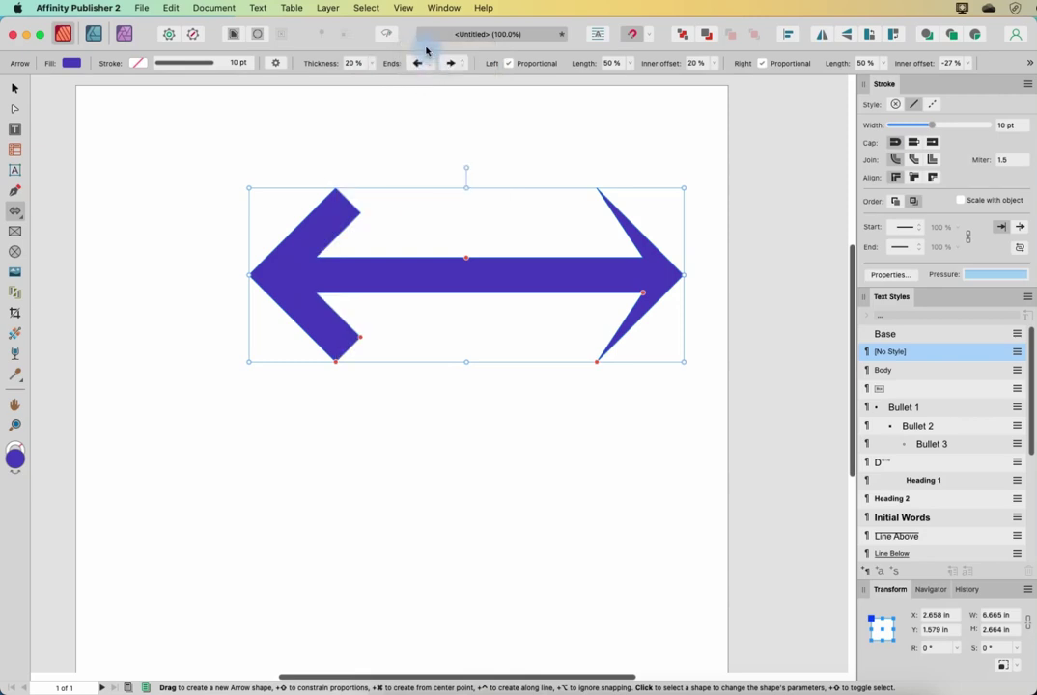
{"action": "left_click", "coordinate": [428, 64]}
{"action": "left_click", "coordinate": [433, 93]}
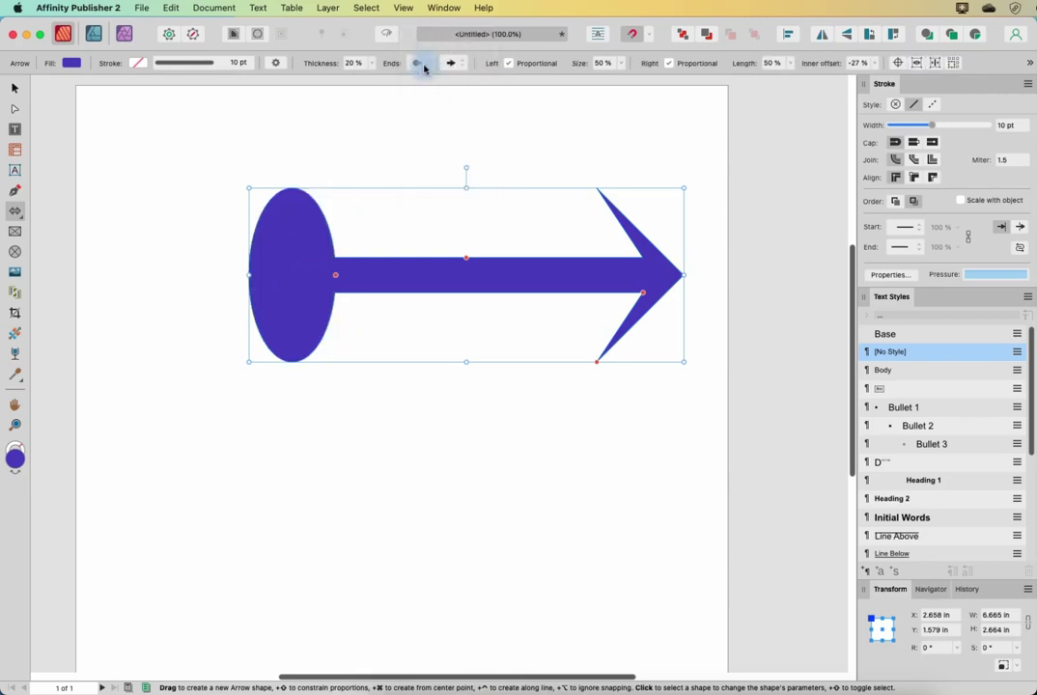
{"action": "left_click", "coordinate": [422, 65]}
{"action": "left_click", "coordinate": [431, 110]}
- Try the Inner Semicircle and Outer Semicircle styles on the arrow's left end
{"action": "left_click", "coordinate": [422, 62]}
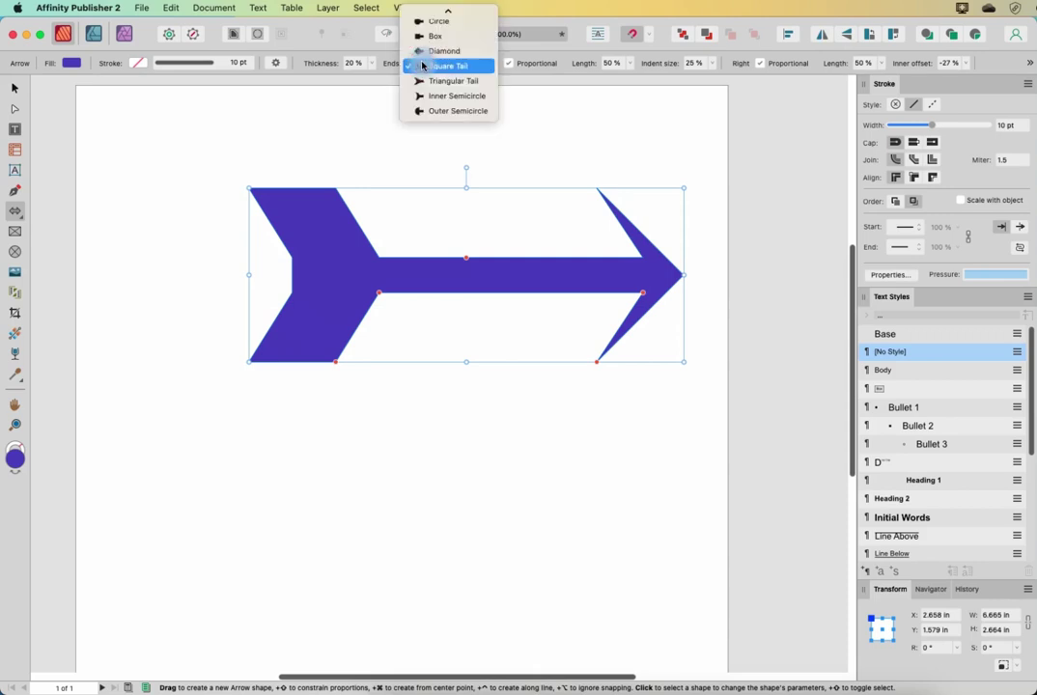
{"action": "left_click", "coordinate": [430, 91]}
{"action": "left_click", "coordinate": [428, 64]}
{"action": "left_click", "coordinate": [430, 83]}
- Try the Chevron style on the arrow's right end and change it to Barbed
{"action": "left_click", "coordinate": [459, 65]}
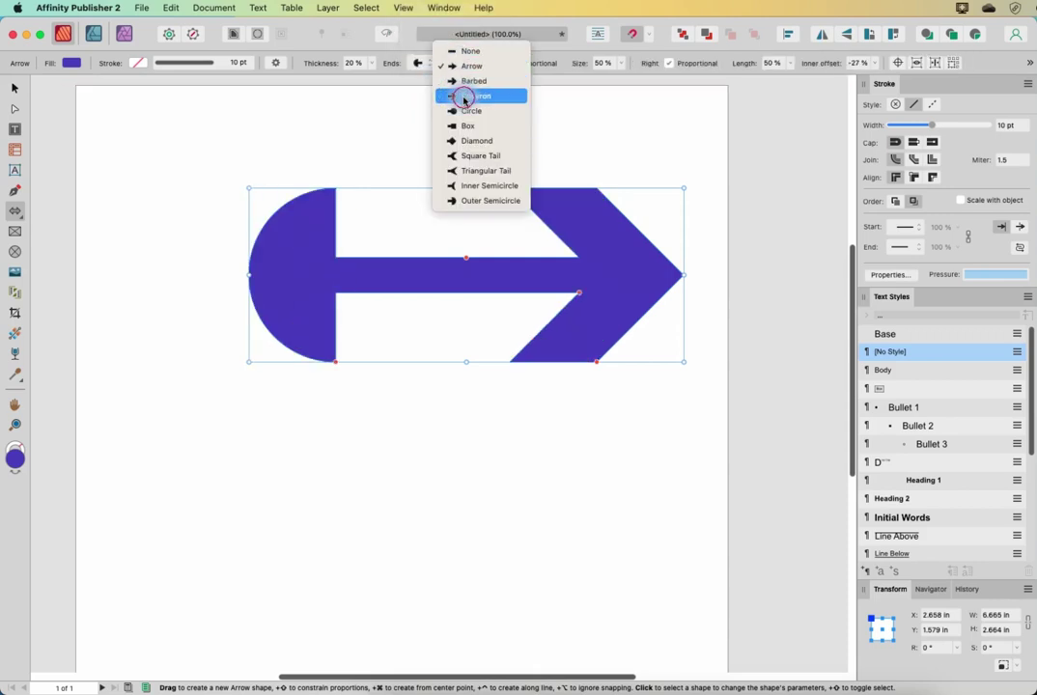
{"action": "left_click", "coordinate": [463, 95]}
{"action": "left_click", "coordinate": [461, 65]}
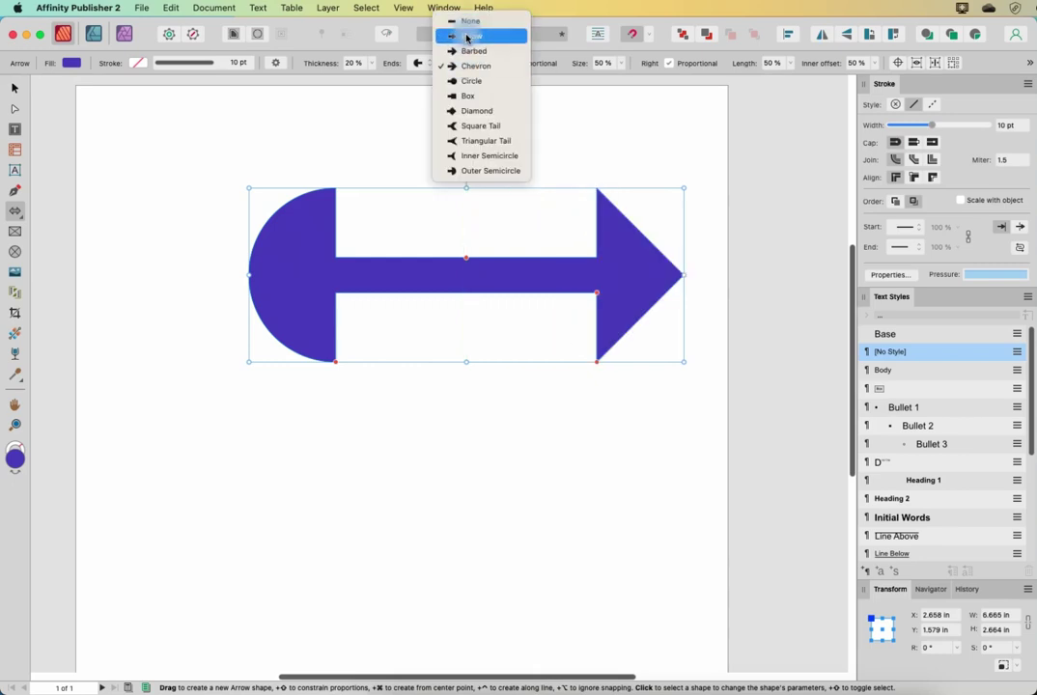
{"action": "left_click", "coordinate": [466, 52]}
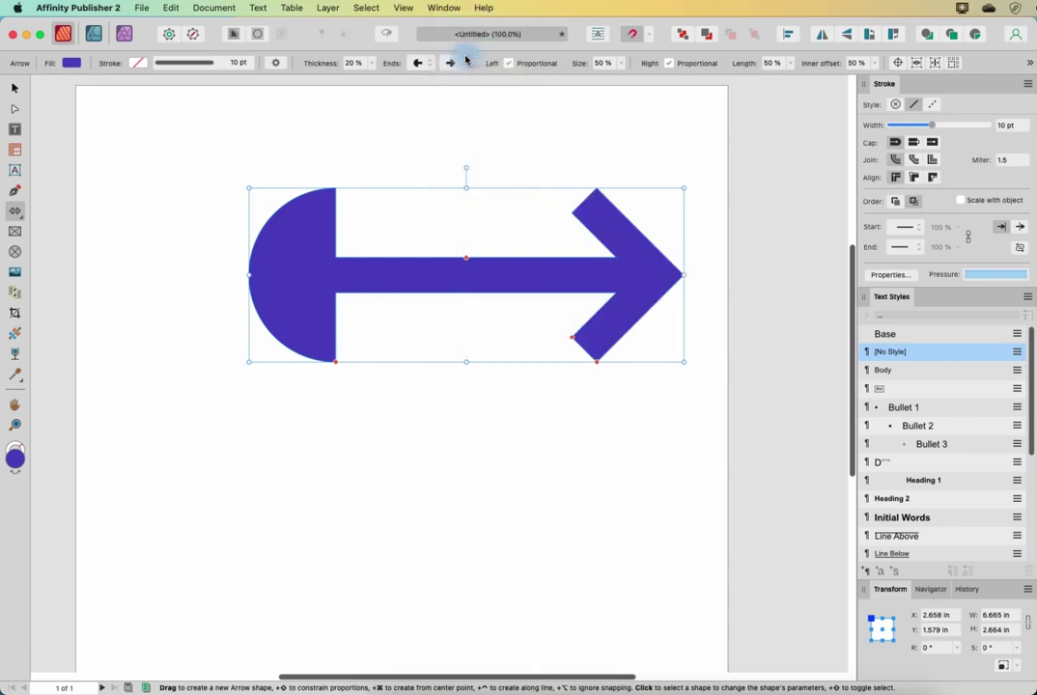
- Set the arrow's left end to Triangular Tail and pull its outer edge slightly inward to indent it
{"action": "left_click", "coordinate": [417, 64]}
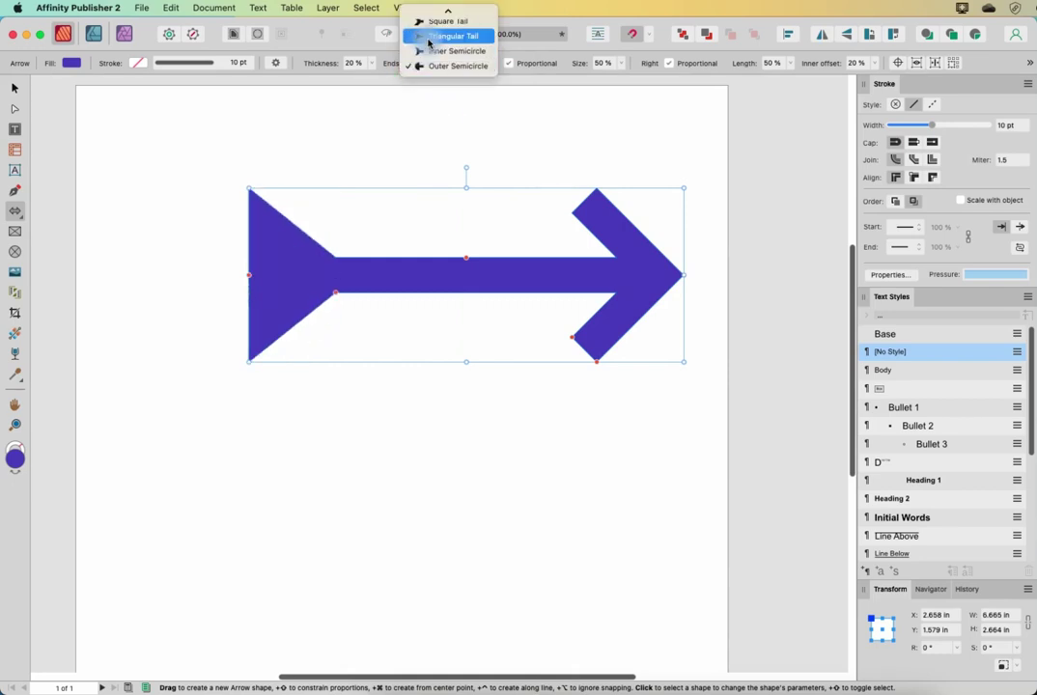
{"action": "left_click", "coordinate": [429, 42]}
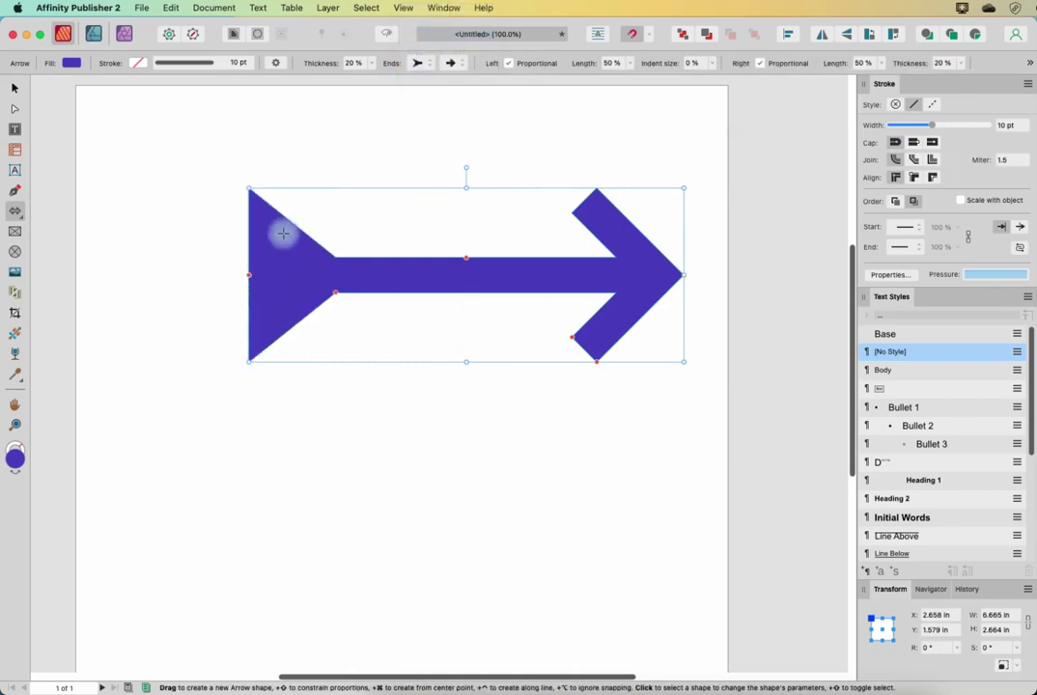
{"action": "mouse_move", "coordinate": [250, 275]}
{"action": "left_mouse_down"}
{"action": "mouse_move", "coordinate": [336, 271]}
{"action": "mouse_move", "coordinate": [260, 275]}
{"action": "left_mouse_up"}
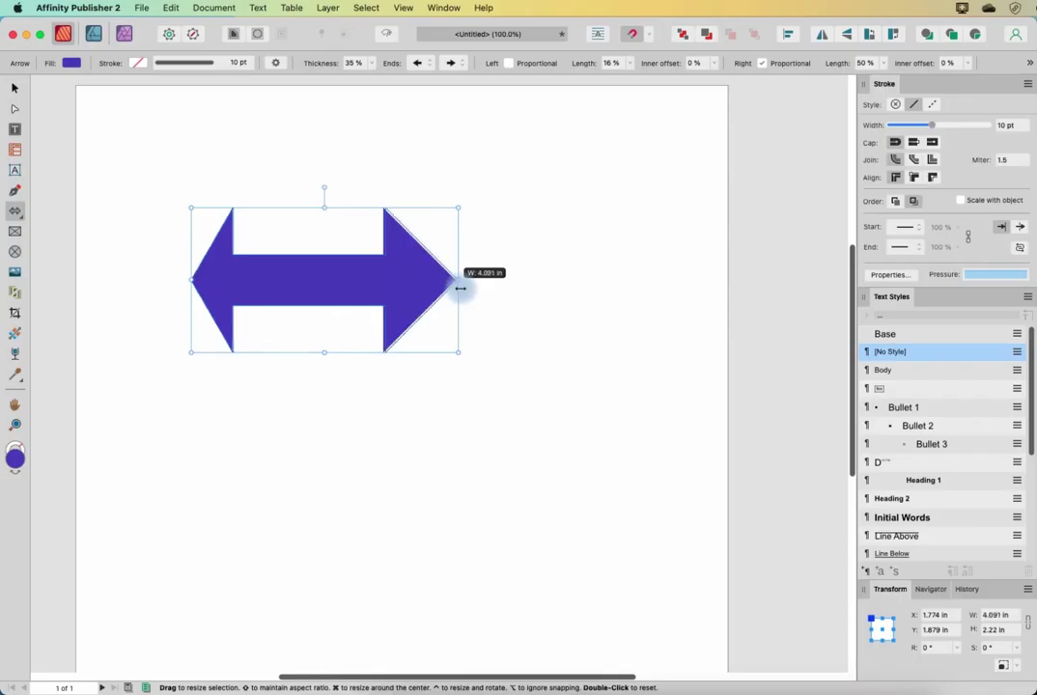
- Widen the double-headed arrow to about 6.97 in and turn on Proportional for its left head
{"action": "left_click_drag", "start_coordinate": [461, 280], "coordinate": [643, 287]}
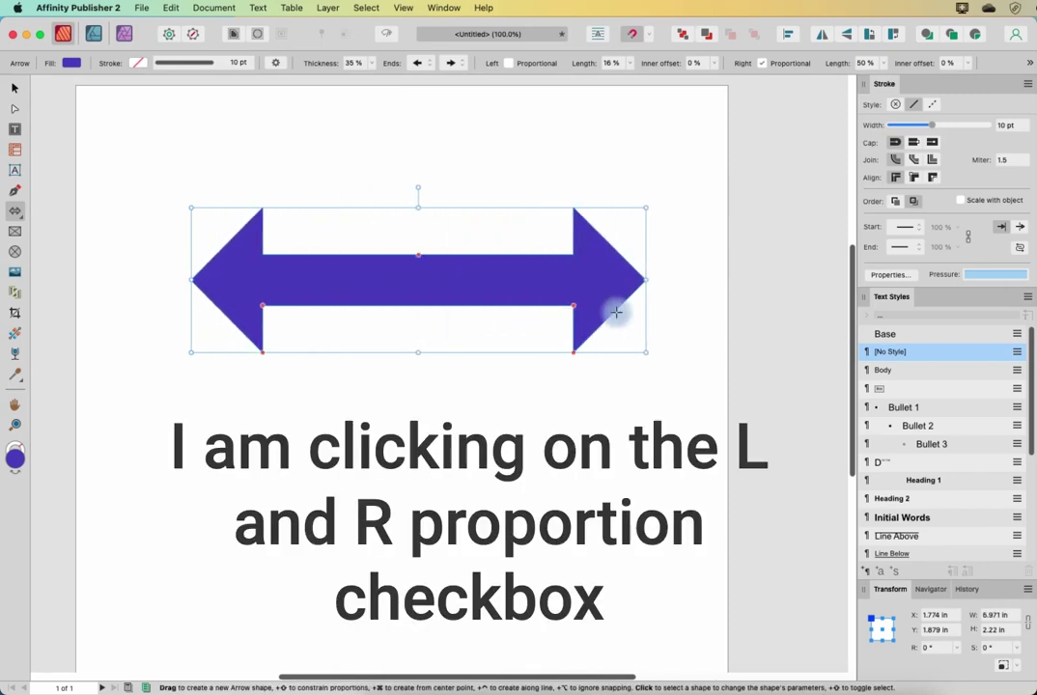
{"action": "left_click", "coordinate": [509, 65]}
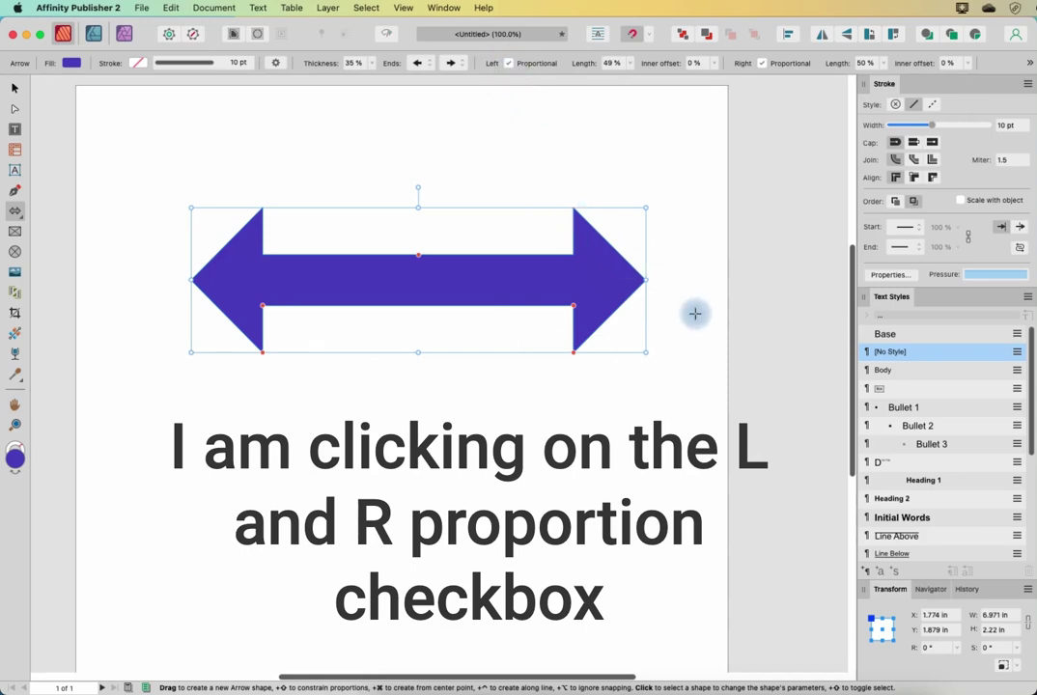
- Widen the double-headed arrow to about 7.49 in and lengthen its left head
{"action": "left_click_drag", "start_coordinate": [646, 280], "coordinate": [680, 280]}
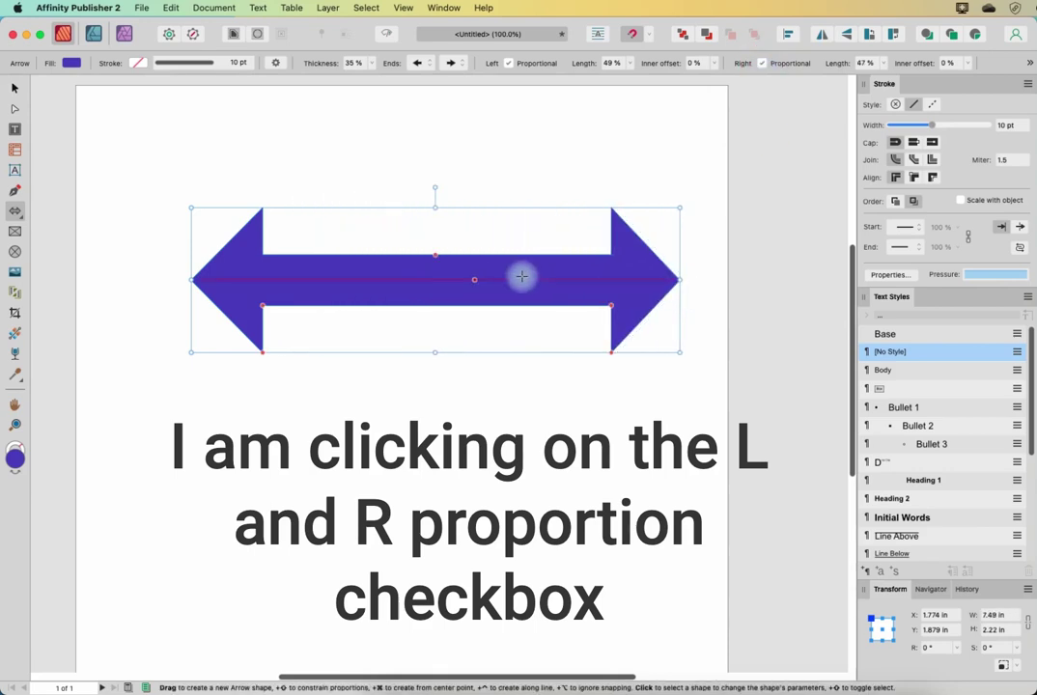
{"action": "left_click", "coordinate": [628, 65]}
{"action": "left_click_drag", "start_coordinate": [629, 83], "coordinate": [657, 91]}
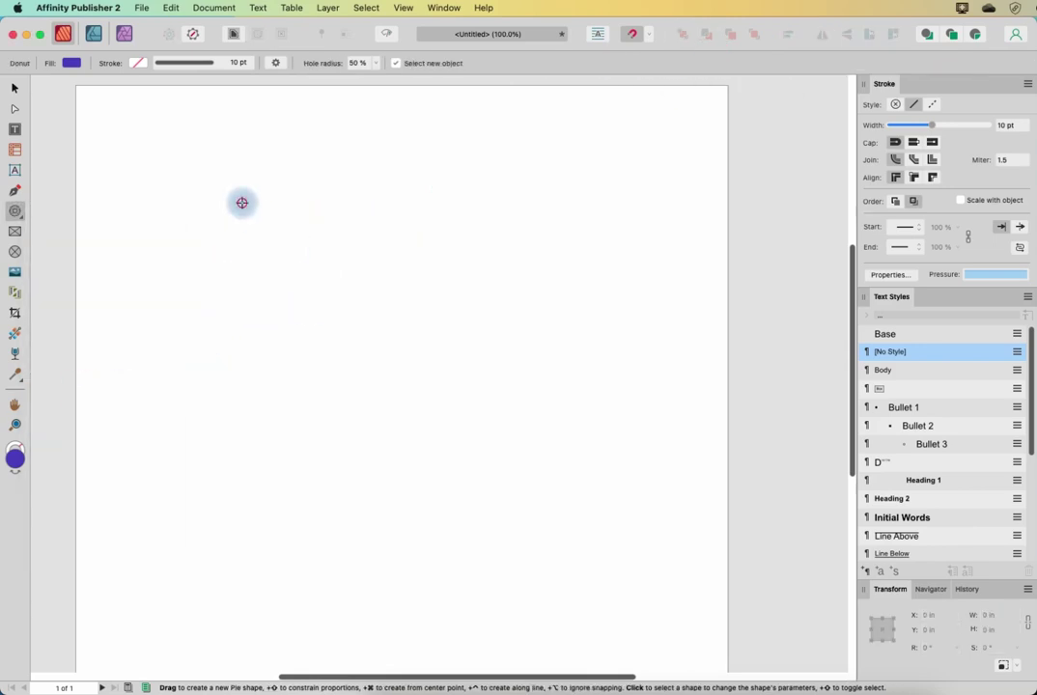
- Draw a donut about 2.45 × 2.71 in on the empty page and try its hole radius and sweep angle handles
{"action": "left_click_drag", "start_coordinate": [242, 203], "coordinate": [401, 379]}
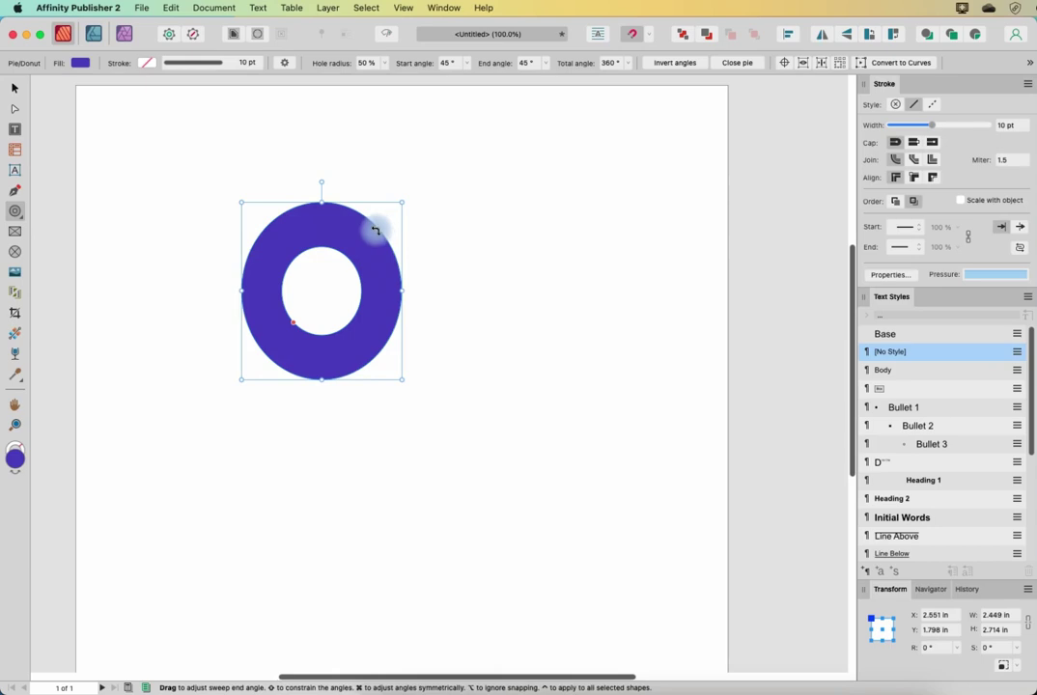
{"action": "mouse_move", "coordinate": [288, 320]}
{"action": "left_mouse_down"}
{"action": "mouse_move", "coordinate": [329, 290]}
{"action": "mouse_move", "coordinate": [268, 331]}
{"action": "mouse_move", "coordinate": [287, 317]}
{"action": "left_mouse_up"}
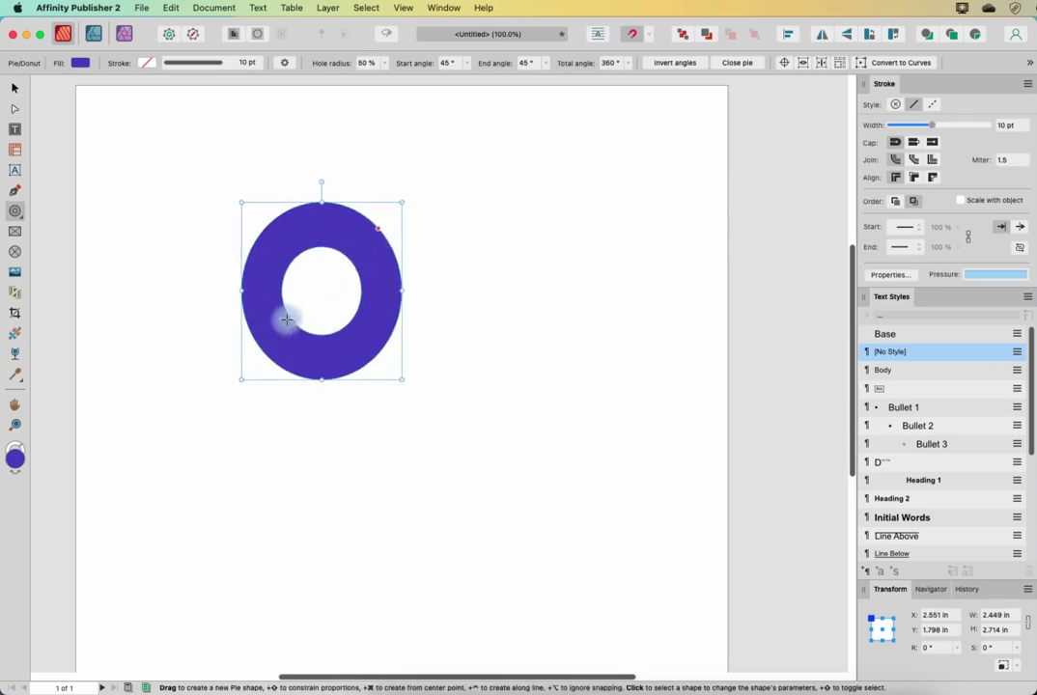
{"action": "mouse_move", "coordinate": [377, 229]}
{"action": "left_mouse_down"}
{"action": "mouse_move", "coordinate": [386, 247]}
{"action": "mouse_move", "coordinate": [343, 348]}
{"action": "mouse_move", "coordinate": [286, 259]}
{"action": "mouse_move", "coordinate": [368, 245]}
{"action": "mouse_move", "coordinate": [376, 230]}
{"action": "left_mouse_up"}
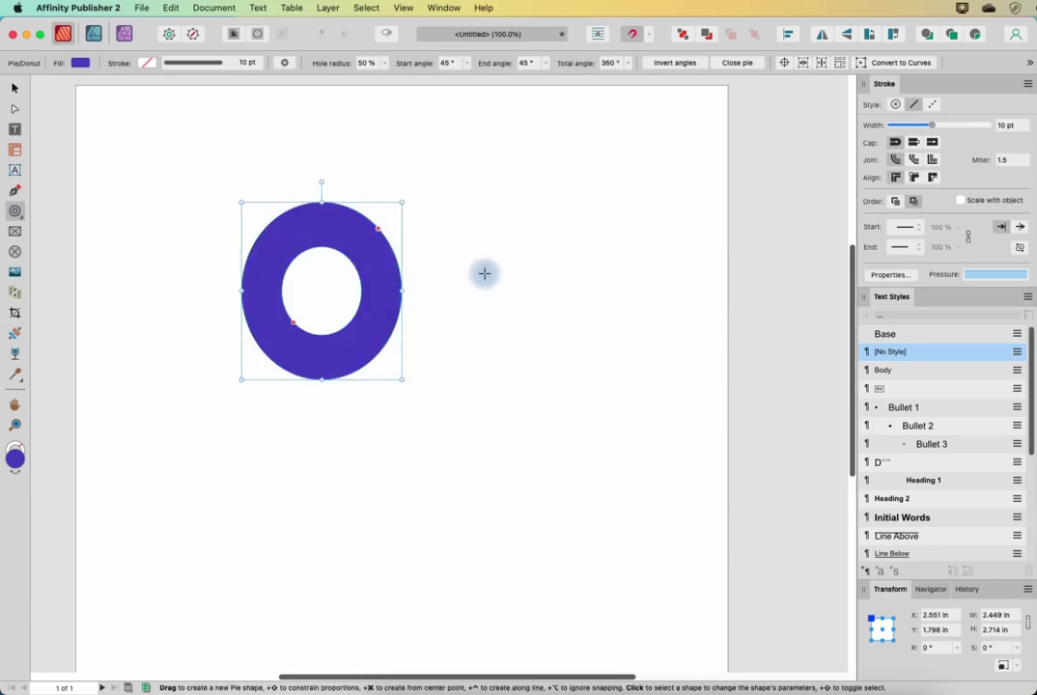
- Sweep the donut from a 0° start angle to a 232° end angle and try Invert angles and Close pie on it
{"action": "left_click_drag", "start_coordinate": [470, 75], "coordinate": [442, 89]}
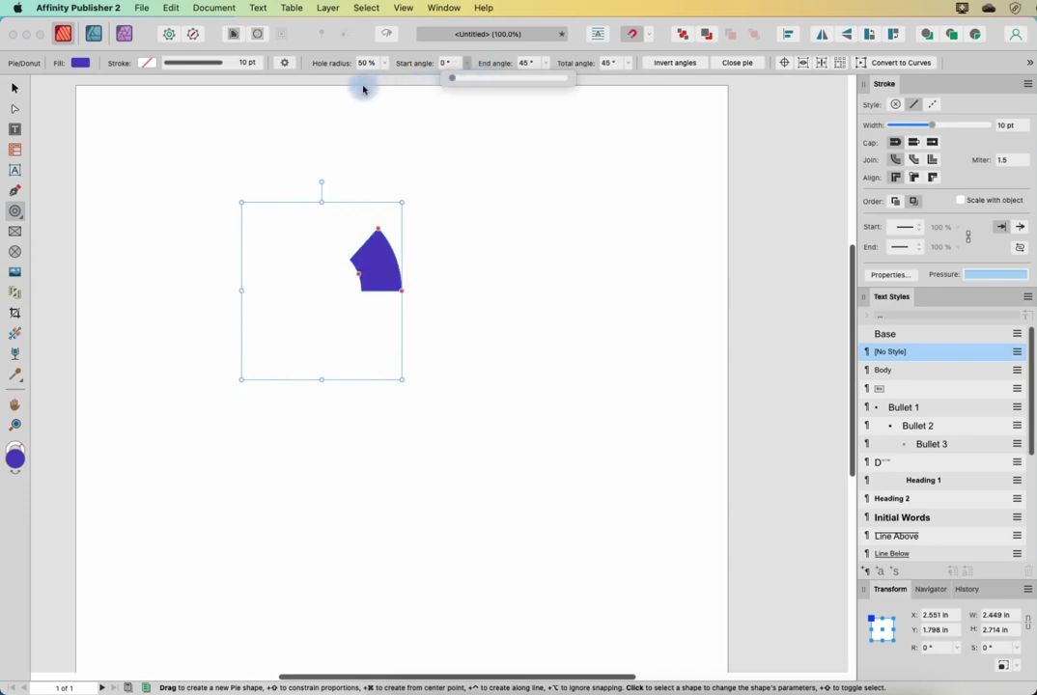
{"action": "left_click", "coordinate": [546, 66]}
{"action": "left_click_drag", "start_coordinate": [547, 83], "coordinate": [618, 87]}
{"action": "left_click", "coordinate": [673, 65]}
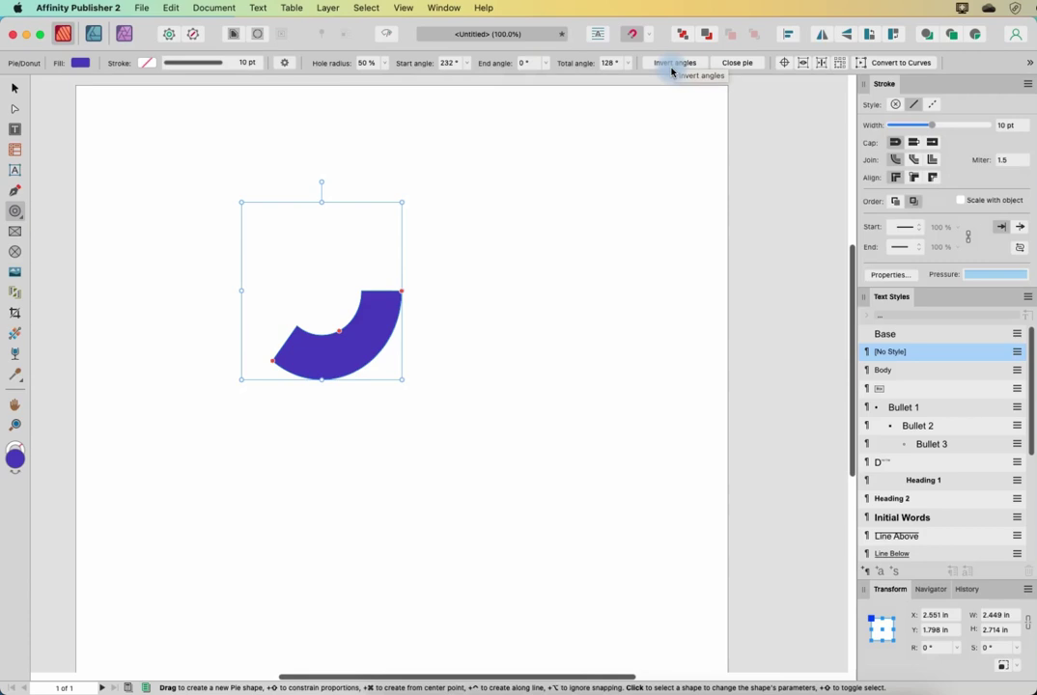
{"action": "left_click", "coordinate": [732, 64]}
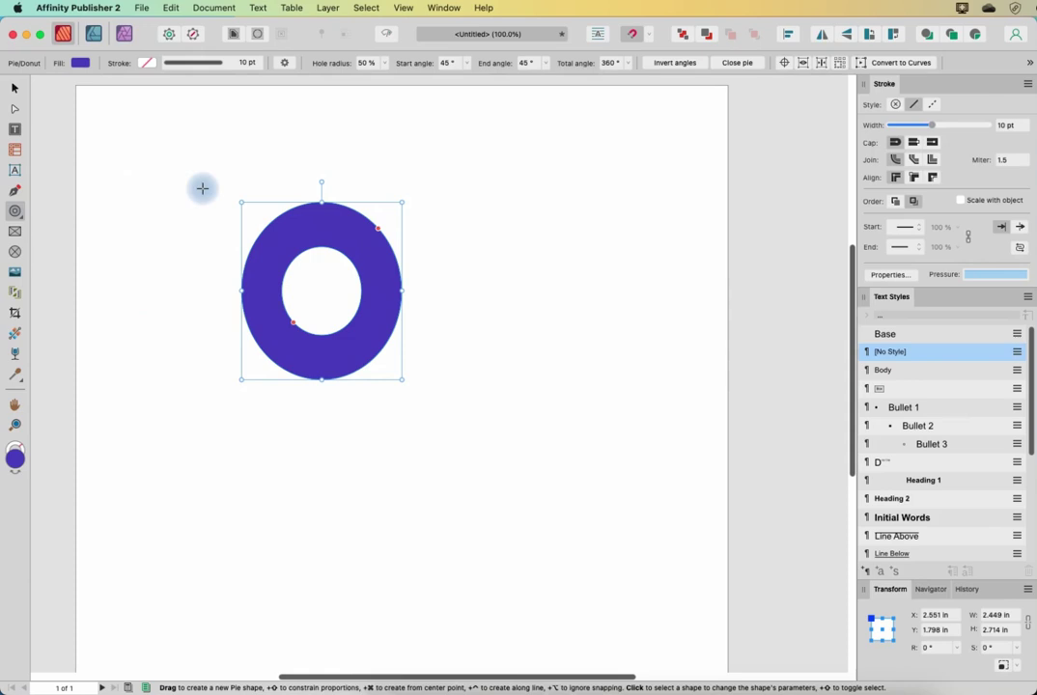
- Replace the donut with a pie shape in the middle of the page and nudge the handle at its centre
{"action": "key", "text": "Delete"}
{"action": "left_click", "coordinate": [21, 216]}
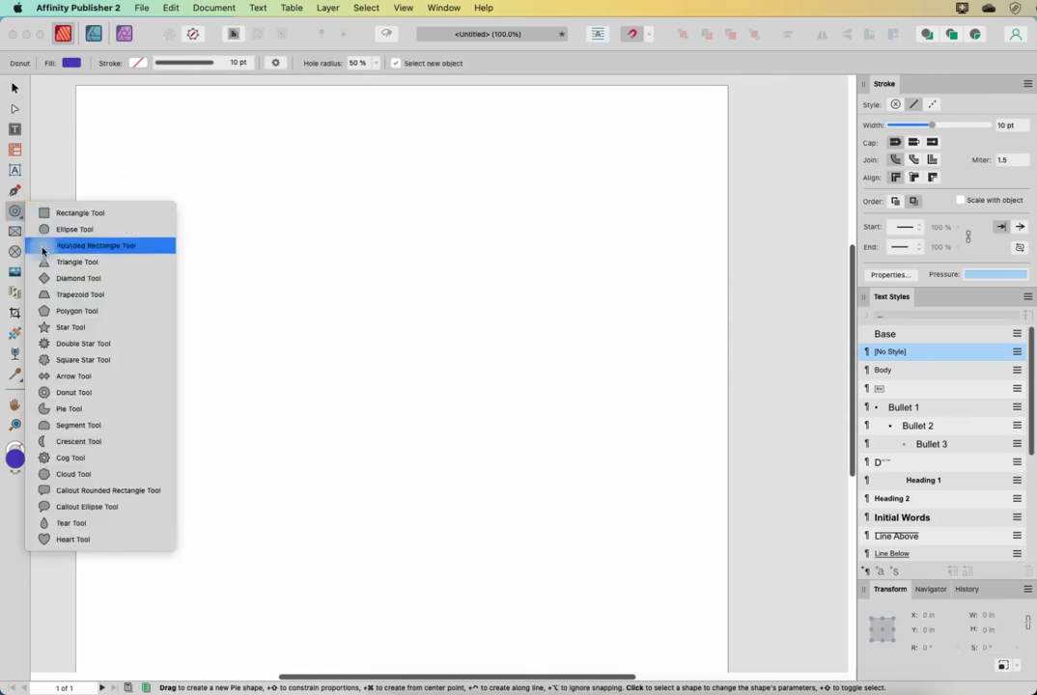
{"action": "left_click", "coordinate": [60, 411]}
{"action": "left_click_drag", "start_coordinate": [292, 259], "coordinate": [504, 439]}
{"action": "mouse_move", "coordinate": [396, 343]}
{"action": "left_mouse_down"}
{"action": "mouse_move", "coordinate": [357, 381]}
{"action": "mouse_move", "coordinate": [393, 338]}
{"action": "left_mouse_up"}
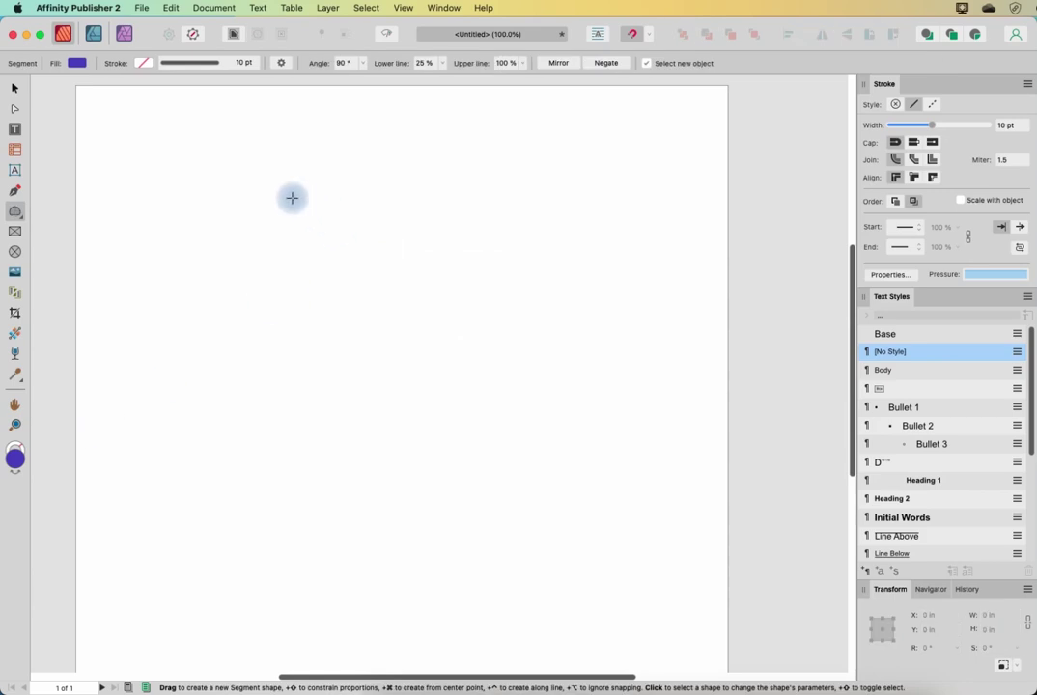
- Draw a segment about 4.98 × 3.31 in and move its lower line first to 50% and finally to 15%
{"action": "left_click_drag", "start_coordinate": [284, 195], "coordinate": [610, 411]}
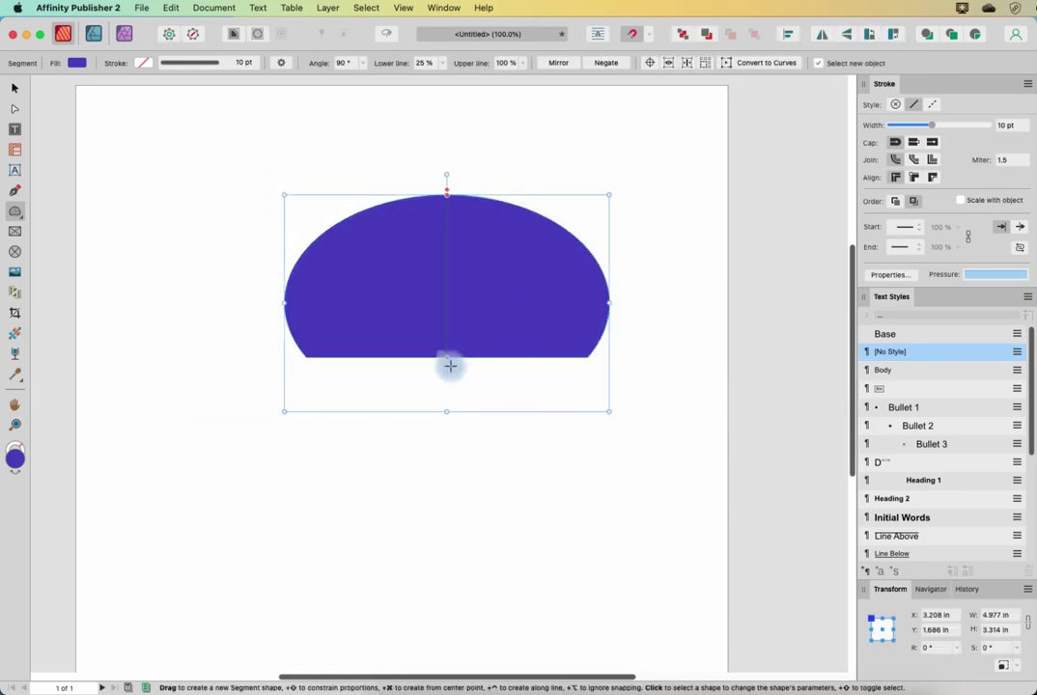
{"action": "left_click_drag", "start_coordinate": [448, 358], "coordinate": [447, 303]}
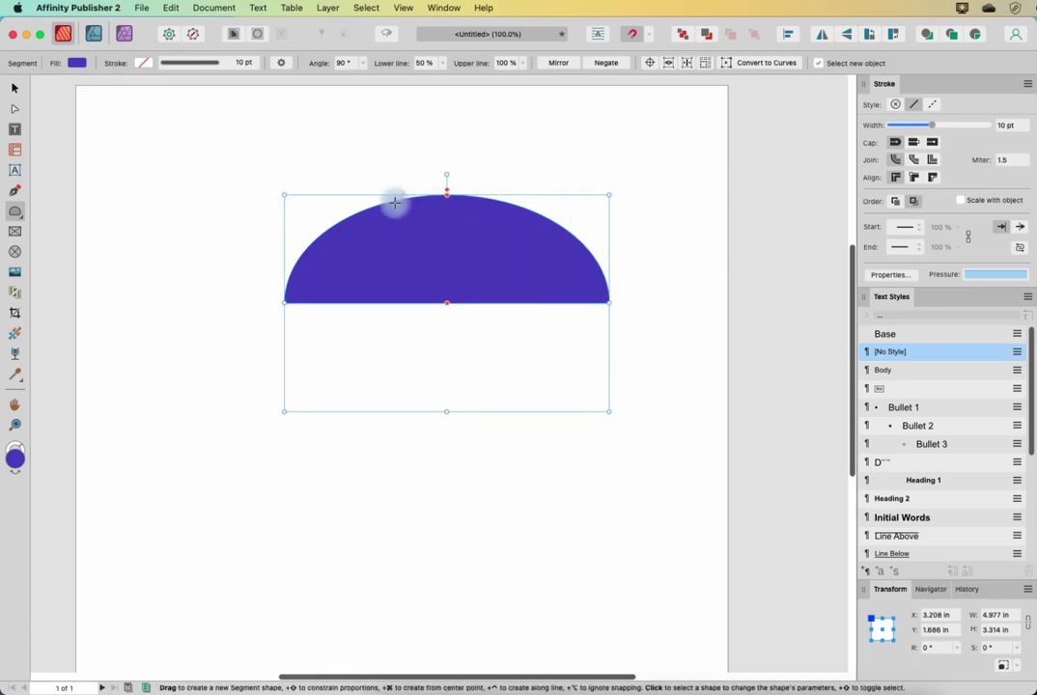
{"action": "left_click_drag", "start_coordinate": [447, 303], "coordinate": [452, 381]}
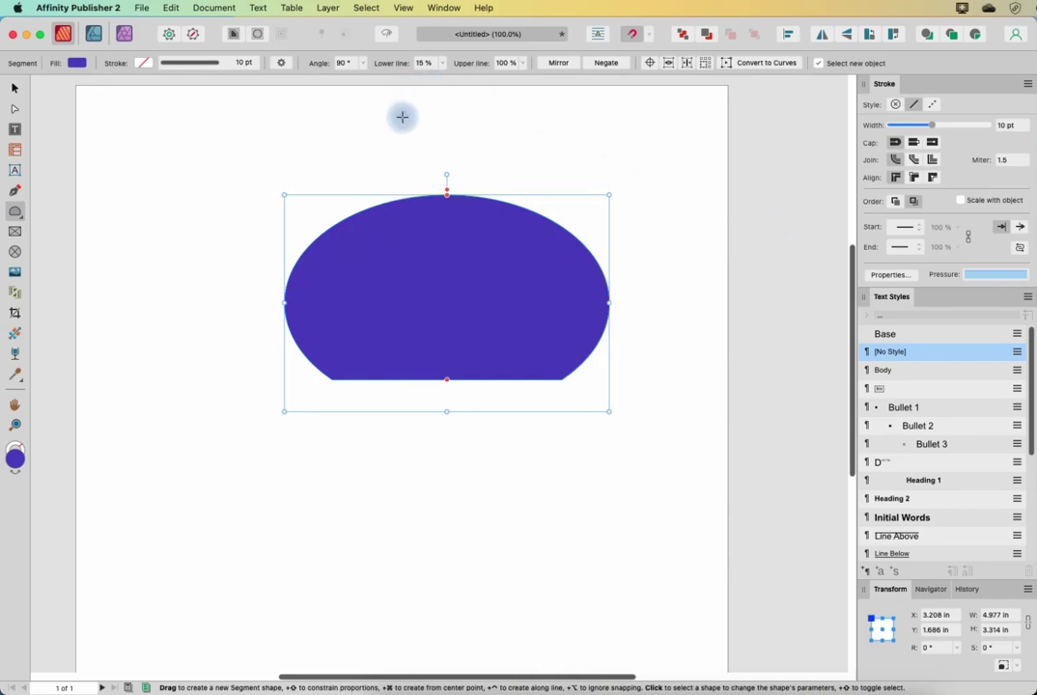
- Try the segment preset cut flat on two sides and return to the single-cut preset
{"action": "left_click", "coordinate": [279, 66]}
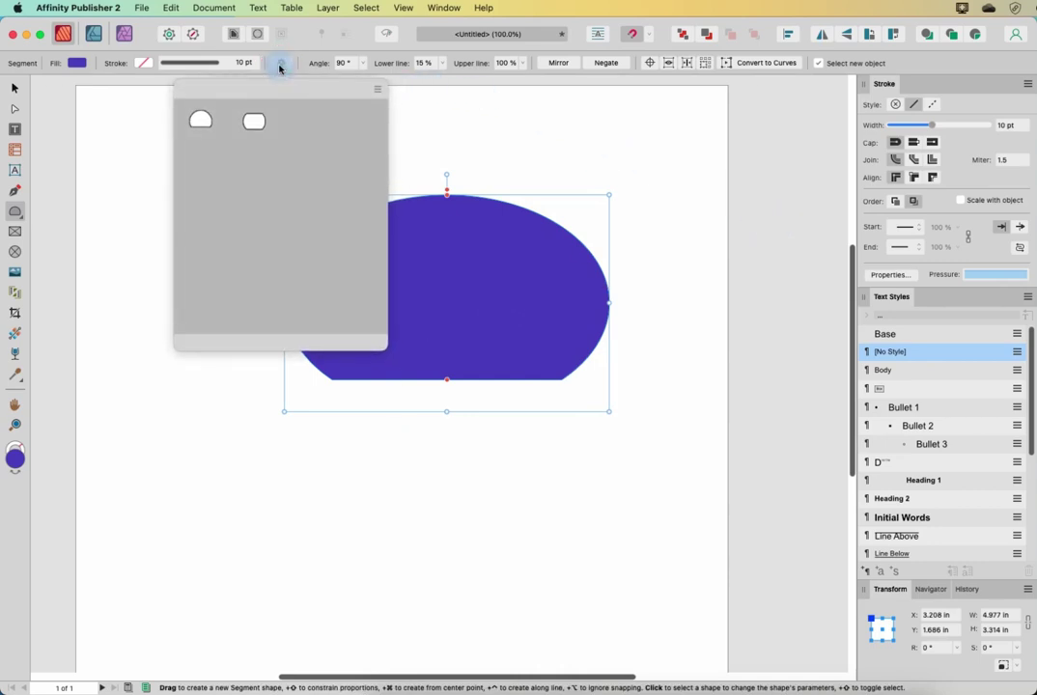
{"action": "left_click", "coordinate": [253, 124]}
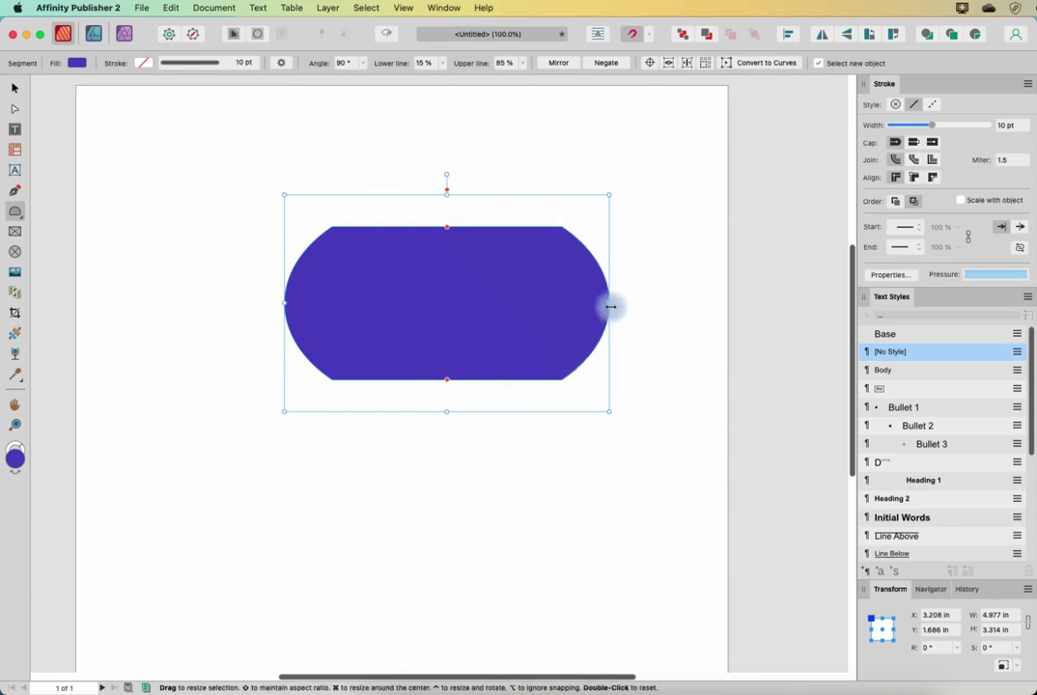
{"action": "left_click", "coordinate": [285, 60]}
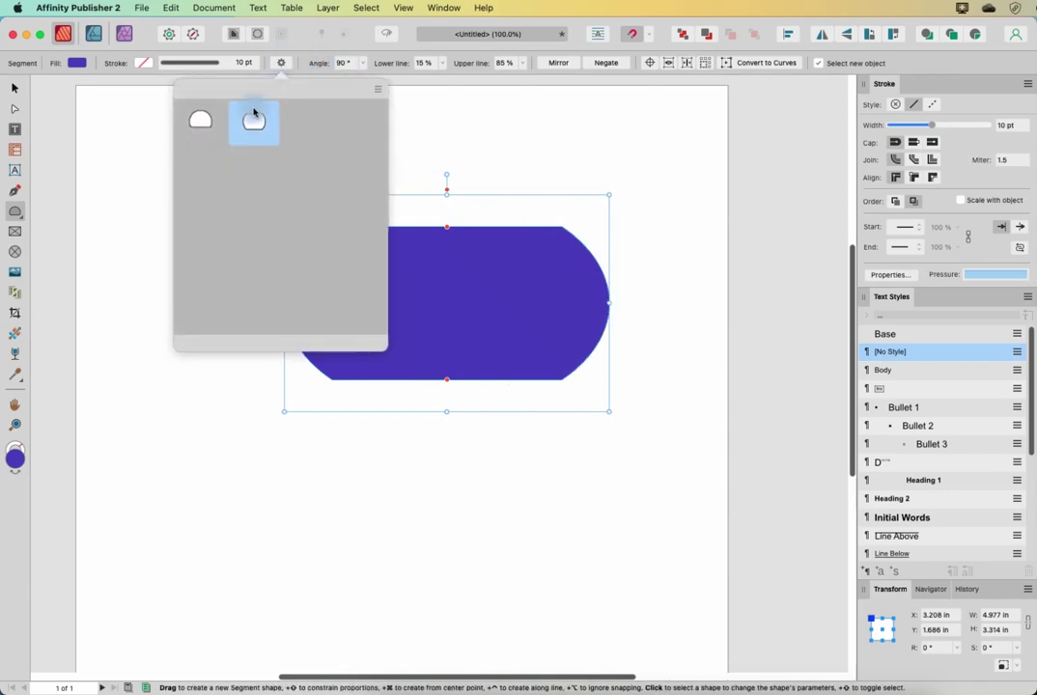
{"action": "left_click", "coordinate": [197, 117]}
- Set the segment's angle to 98°, its lower line to 20% and its upper line to 71%
{"action": "left_click", "coordinate": [365, 64]}
{"action": "mouse_move", "coordinate": [357, 83]}
{"action": "left_mouse_down"}
{"action": "mouse_move", "coordinate": [383, 83]}
{"action": "mouse_move", "coordinate": [331, 83]}
{"action": "mouse_move", "coordinate": [382, 88]}
{"action": "mouse_move", "coordinate": [360, 86]}
{"action": "mouse_move", "coordinate": [364, 93]}
{"action": "left_mouse_up"}
{"action": "left_click", "coordinate": [441, 64]}
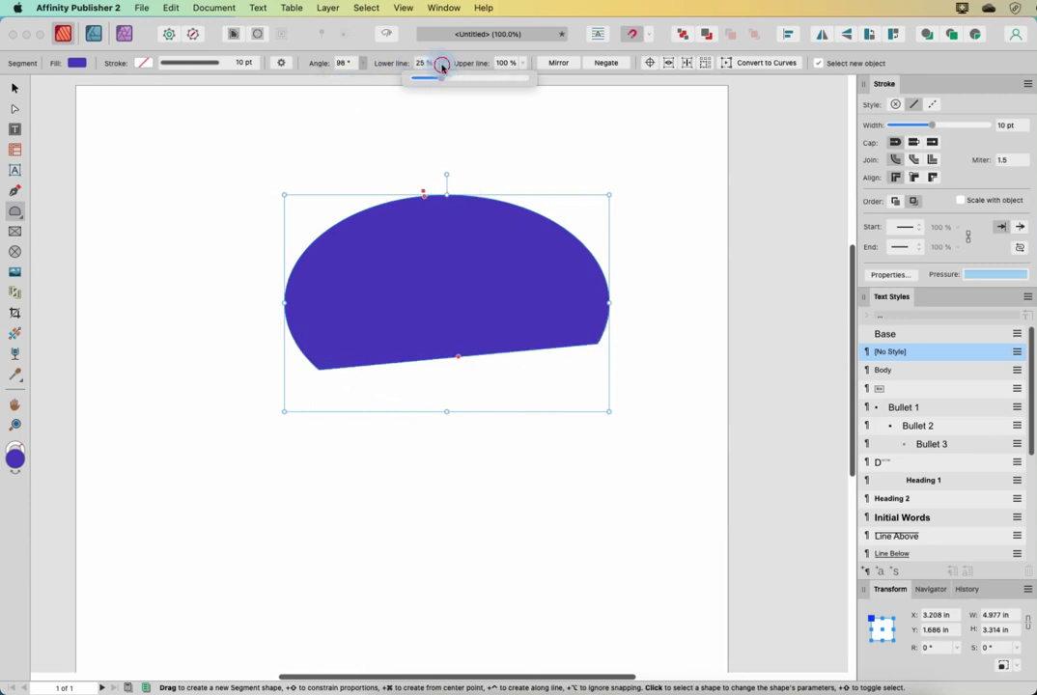
{"action": "mouse_move", "coordinate": [441, 77]}
{"action": "left_mouse_down"}
{"action": "mouse_move", "coordinate": [472, 81]}
{"action": "mouse_move", "coordinate": [419, 86]}
{"action": "mouse_move", "coordinate": [447, 86]}
{"action": "mouse_move", "coordinate": [436, 87]}
{"action": "left_mouse_up"}
{"action": "left_click_drag", "start_coordinate": [519, 79], "coordinate": [481, 95]}
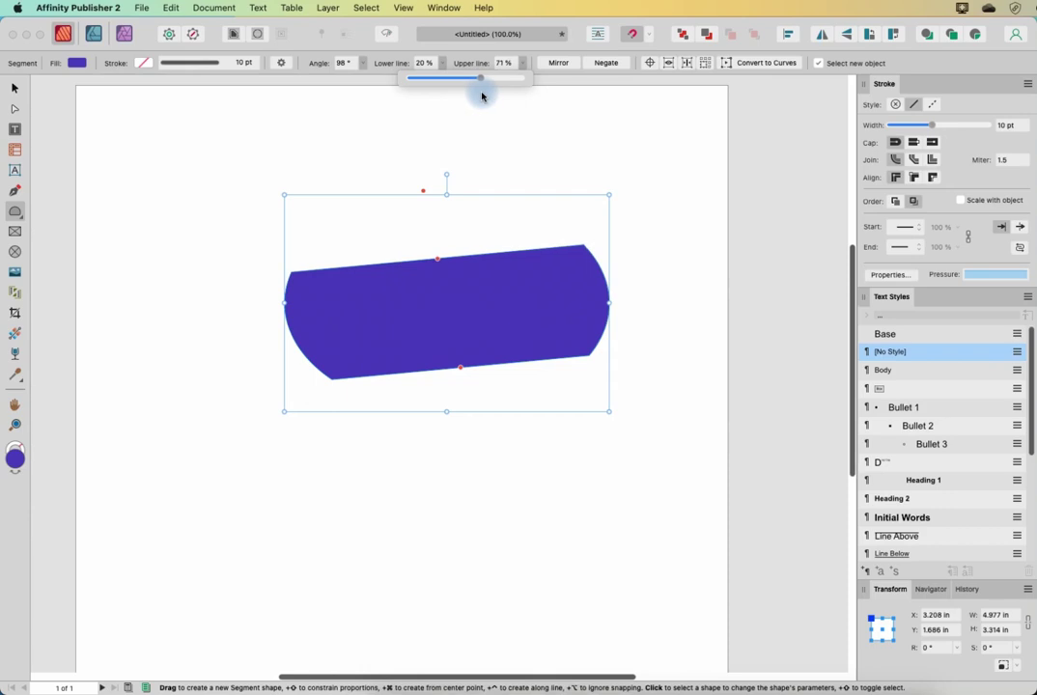
- Alternate Mirror and Negate on the tilted segment until only the thin upper strip between 71% and 80% is left
{"action": "left_click", "coordinate": [554, 64]}
{"action": "left_click", "coordinate": [604, 63]}
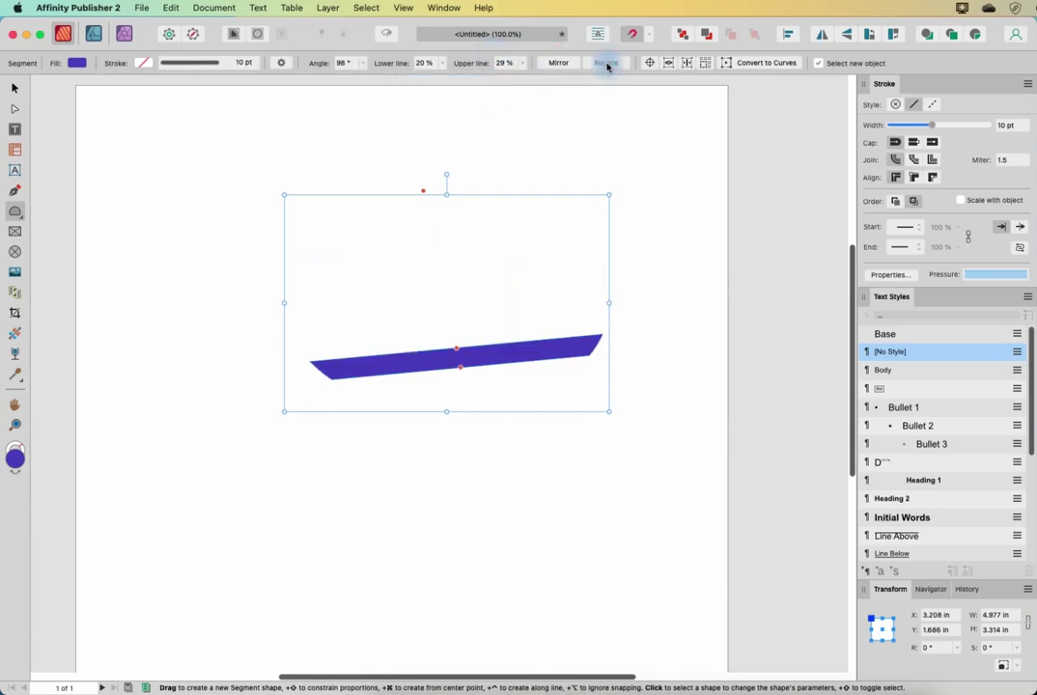
{"action": "left_click", "coordinate": [554, 66]}
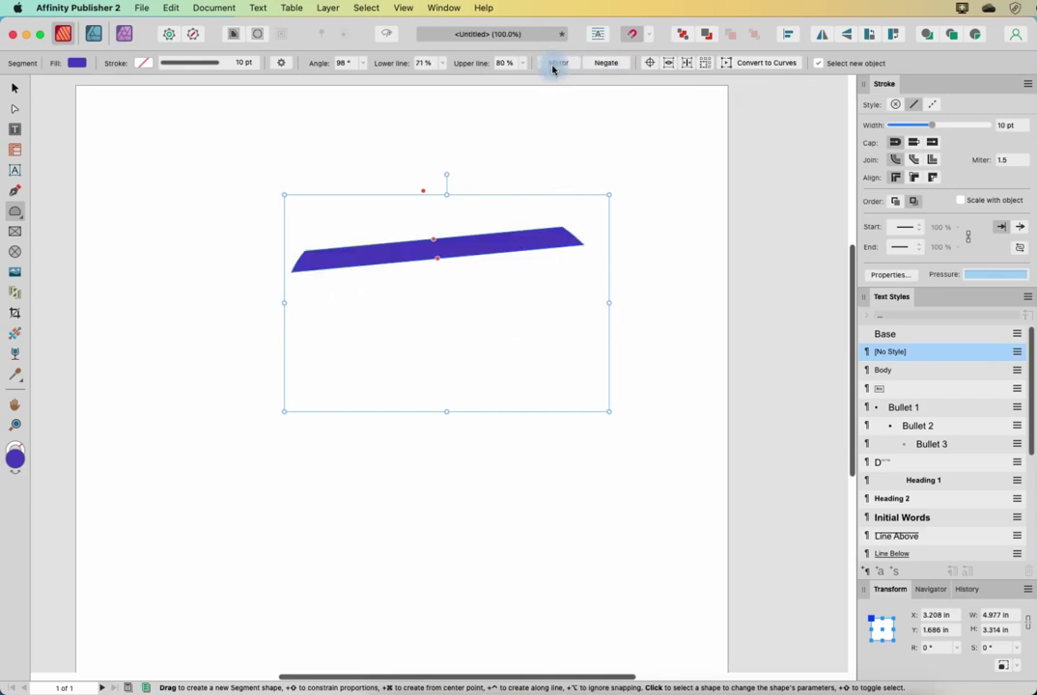
{"action": "left_click", "coordinate": [603, 64]}
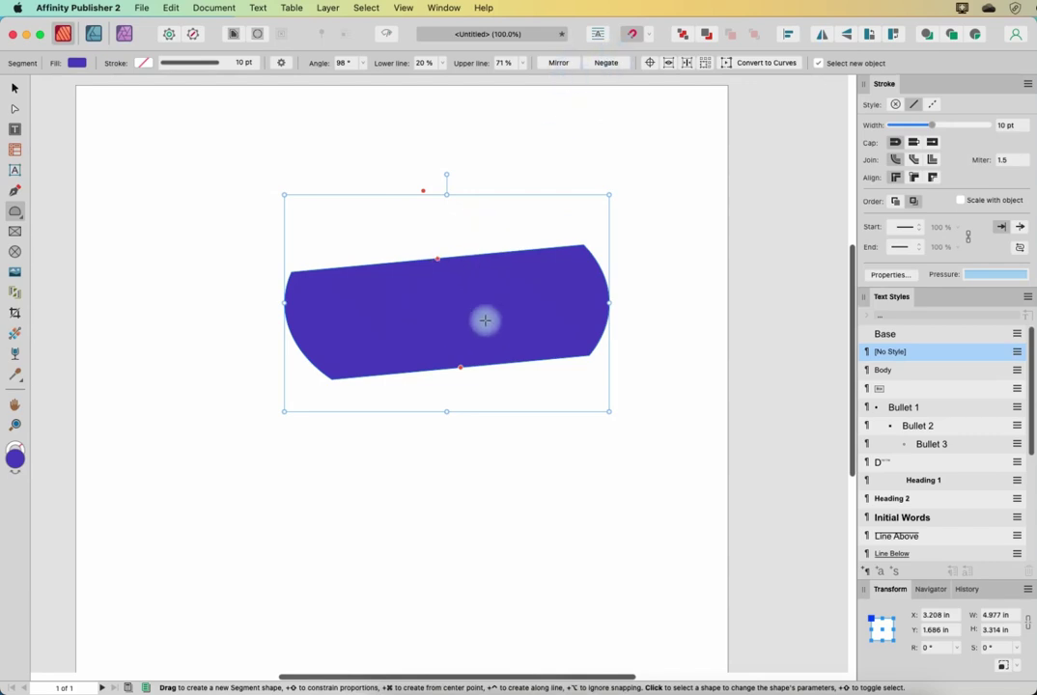
{"action": "left_click", "coordinate": [607, 64]}
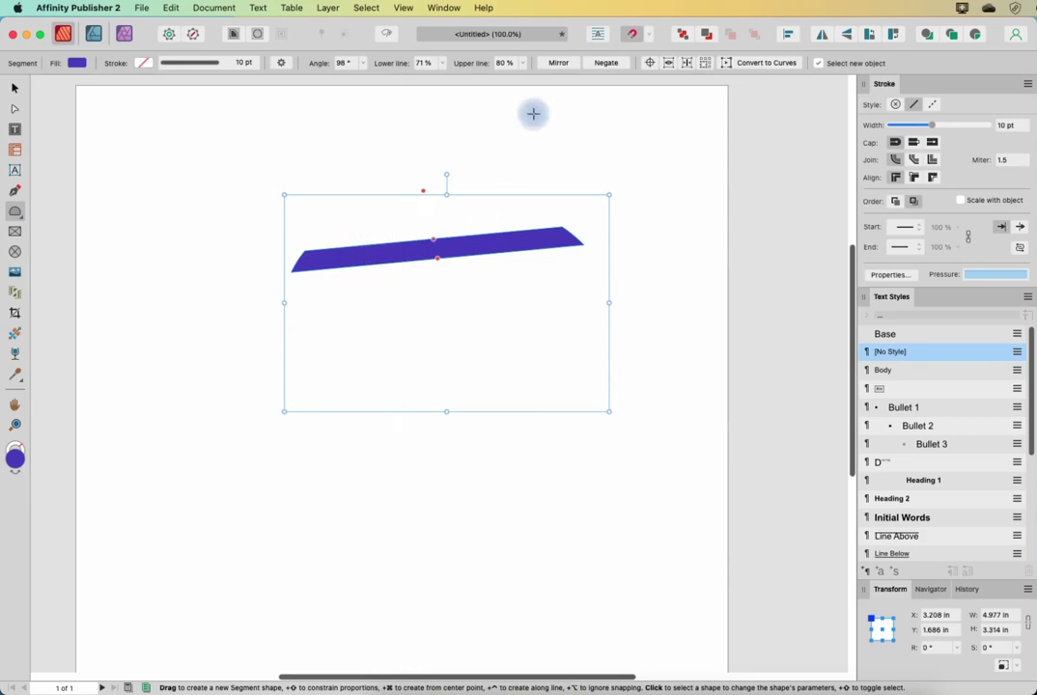
{"action": "left_click", "coordinate": [602, 65]}
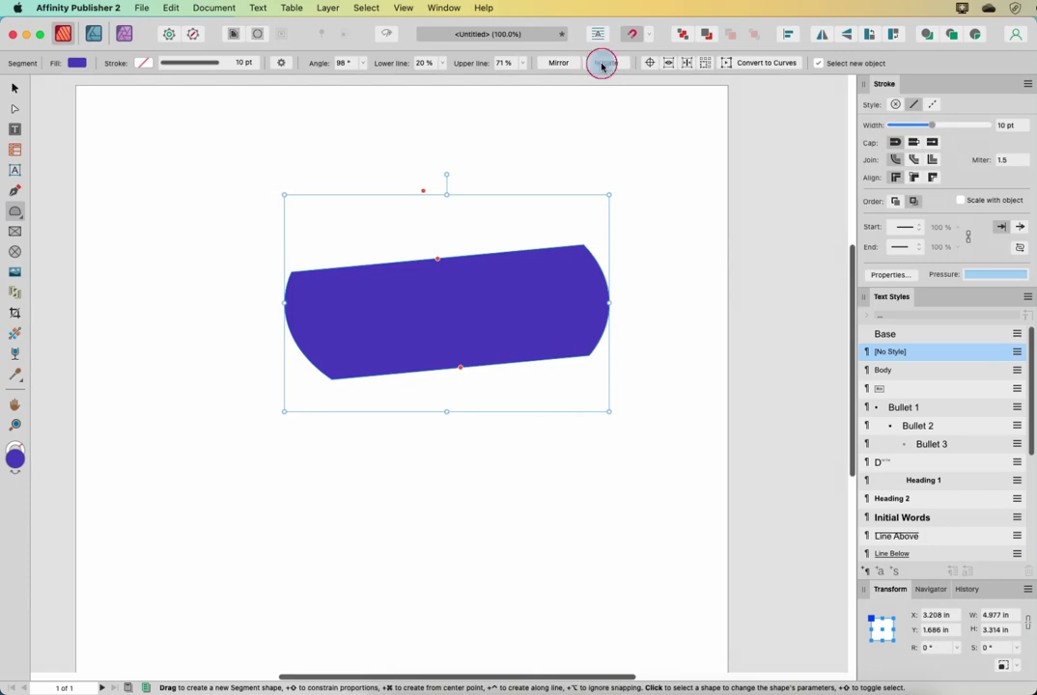
{"action": "left_click", "coordinate": [602, 64]}
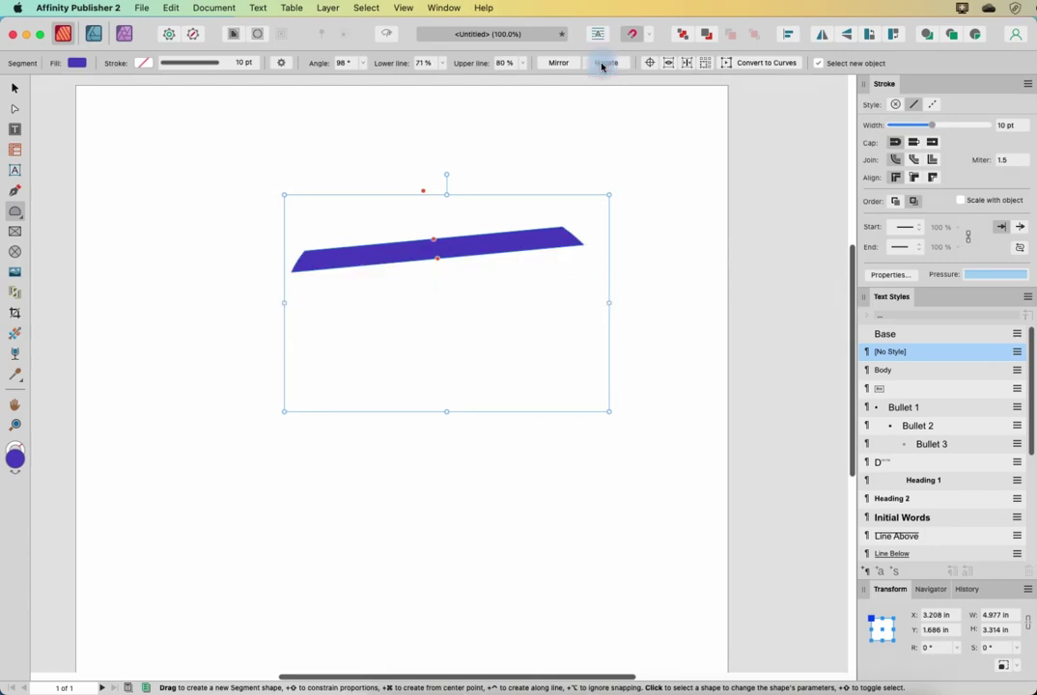
- Raise the segment's upper line to the shape's top edge and try Negate and Mirror on the result
{"action": "left_click_drag", "start_coordinate": [436, 239], "coordinate": [421, 171]}
{"action": "left_click", "coordinate": [607, 63]}
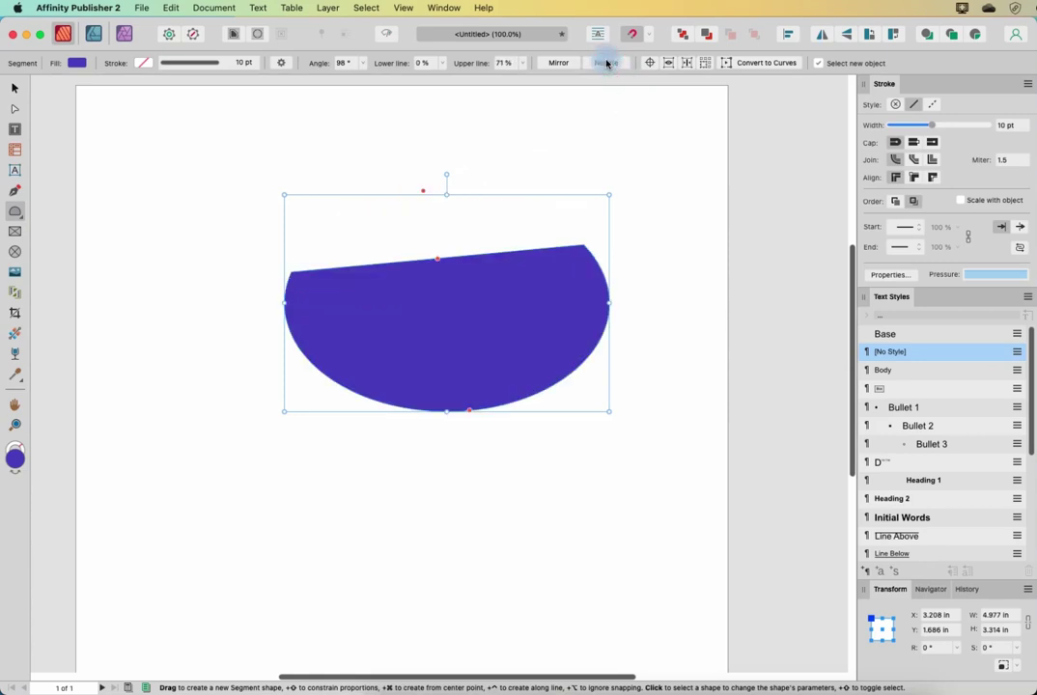
{"action": "left_click", "coordinate": [560, 68]}
{"action": "left_click", "coordinate": [604, 63]}
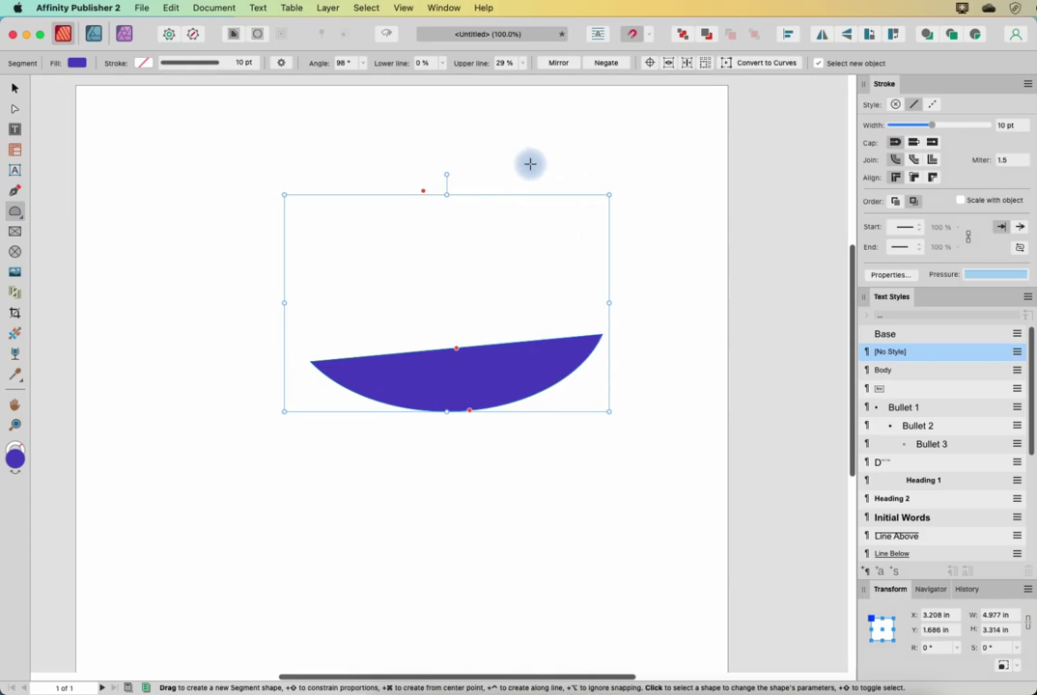
- Replace the segment with a crescent about 3.51 × 3.37 in and set its right curve to -50%
{"action": "key", "text": "BackSpace"}
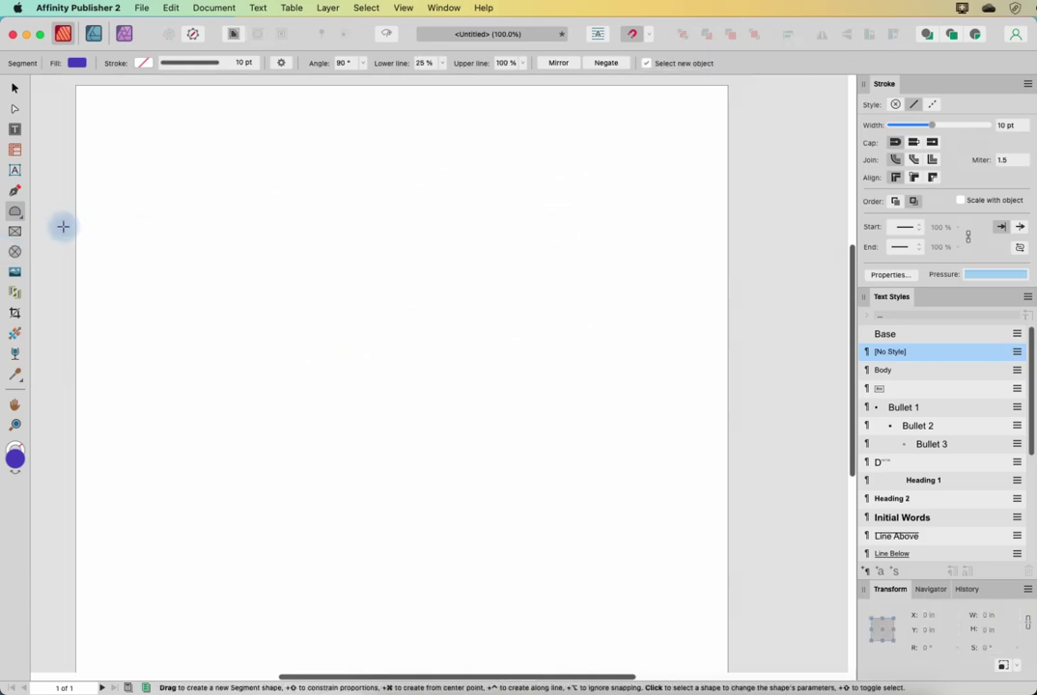
{"action": "left_click", "coordinate": [23, 224]}
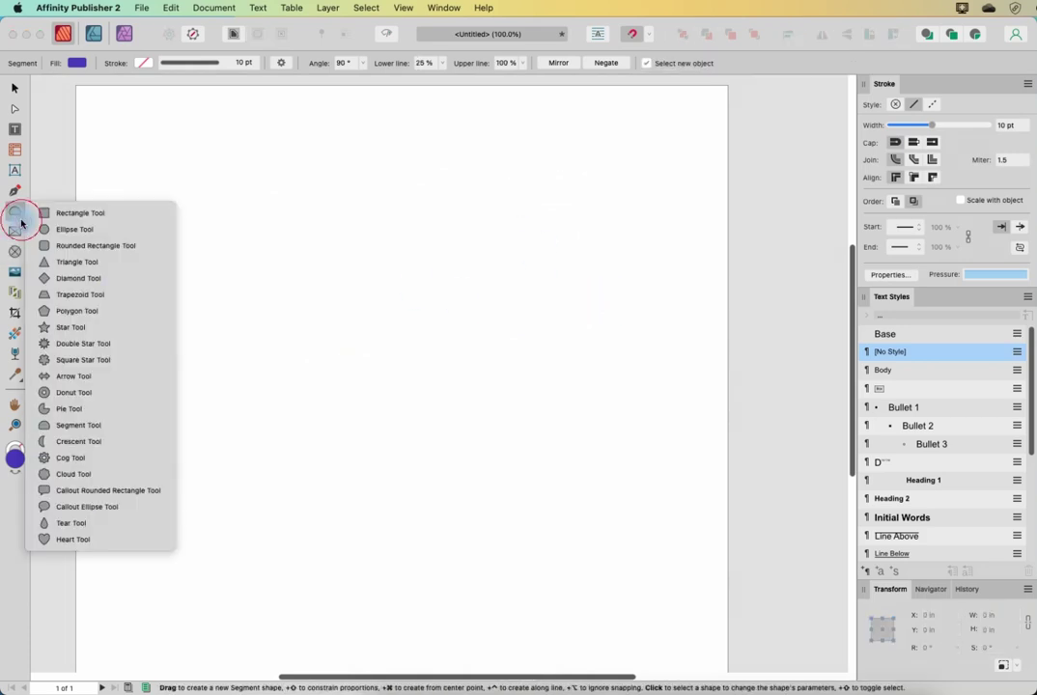
{"action": "left_click", "coordinate": [106, 446]}
{"action": "left_click_drag", "start_coordinate": [343, 161], "coordinate": [571, 381]}
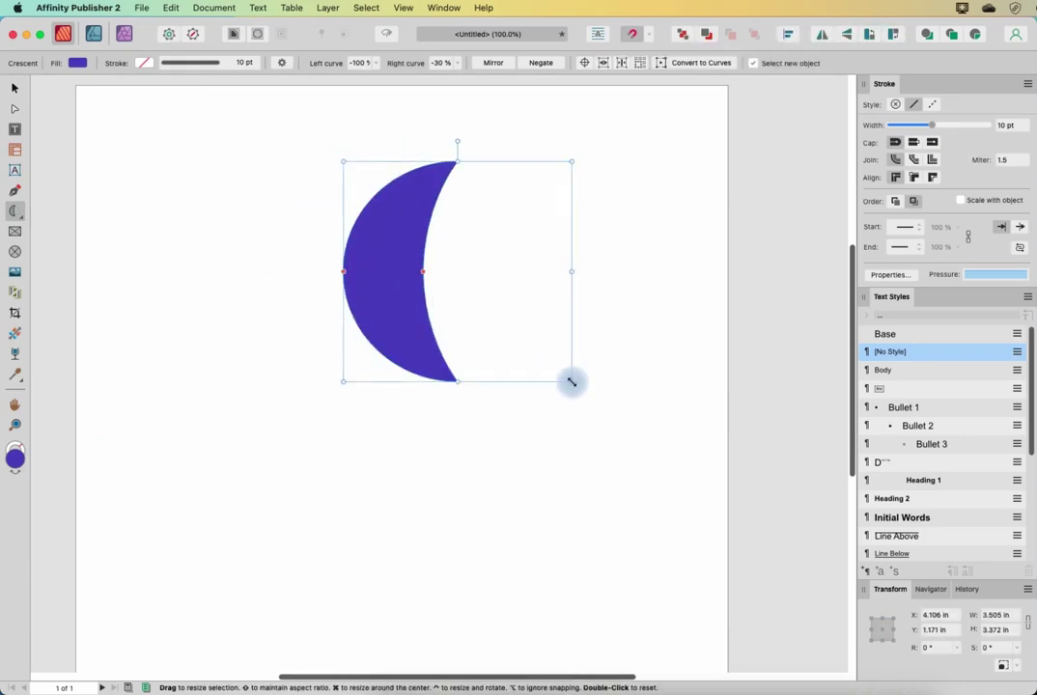
{"action": "left_click_drag", "start_coordinate": [422, 272], "coordinate": [402, 277]}
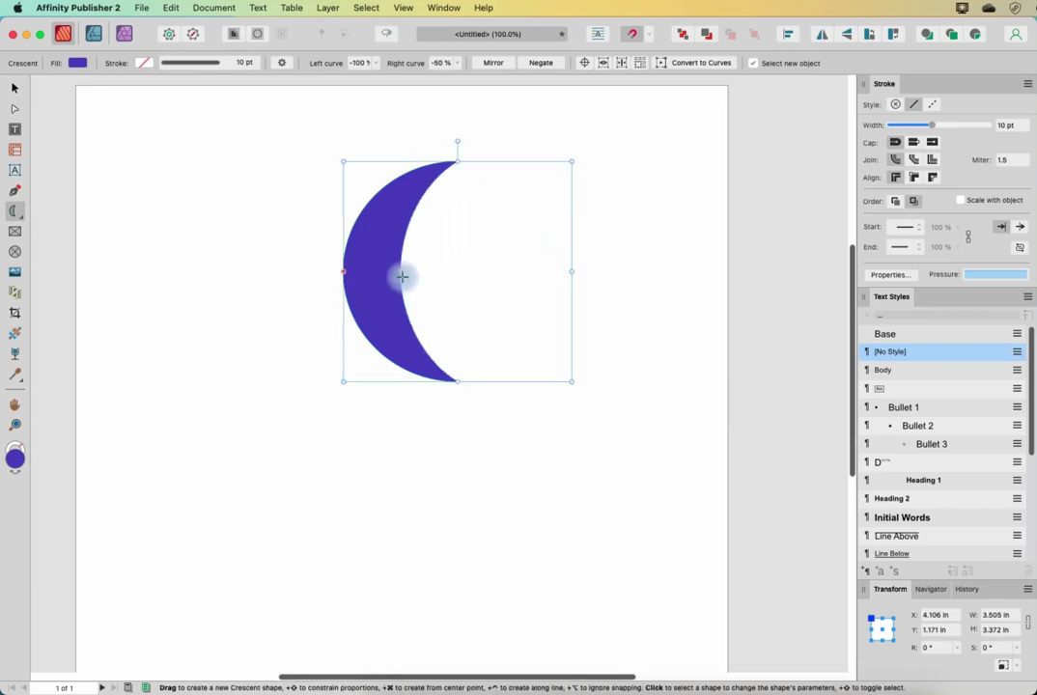
- Apply the pointed lens preset to the crescent, followed by the half-moon preset with a straight inner edge
{"action": "left_click", "coordinate": [283, 66]}
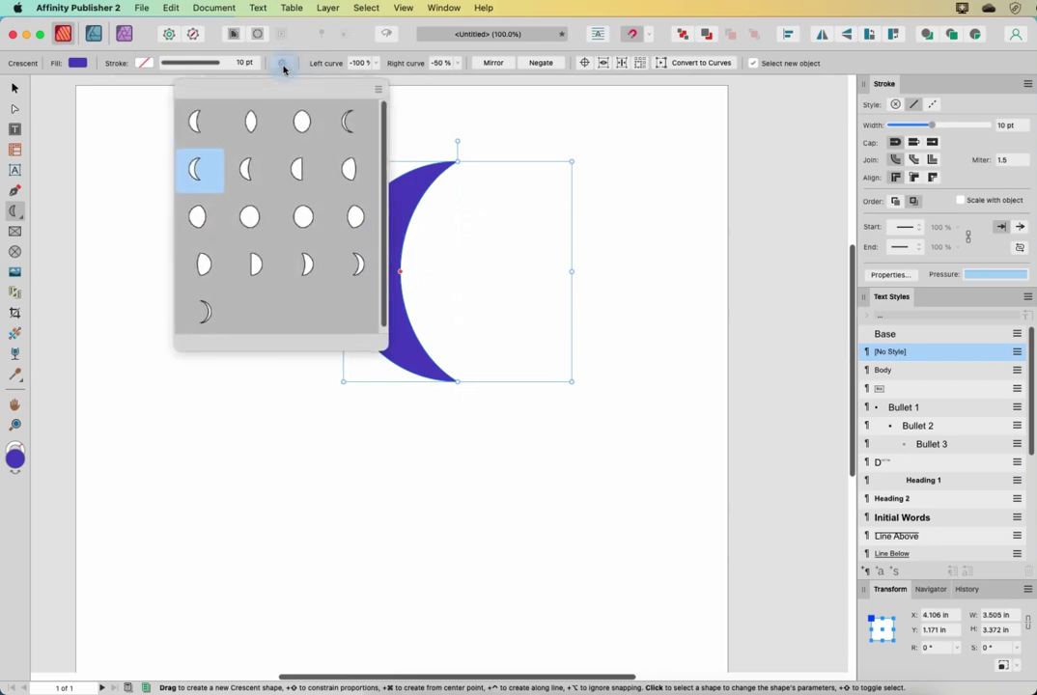
{"action": "left_click", "coordinate": [248, 122]}
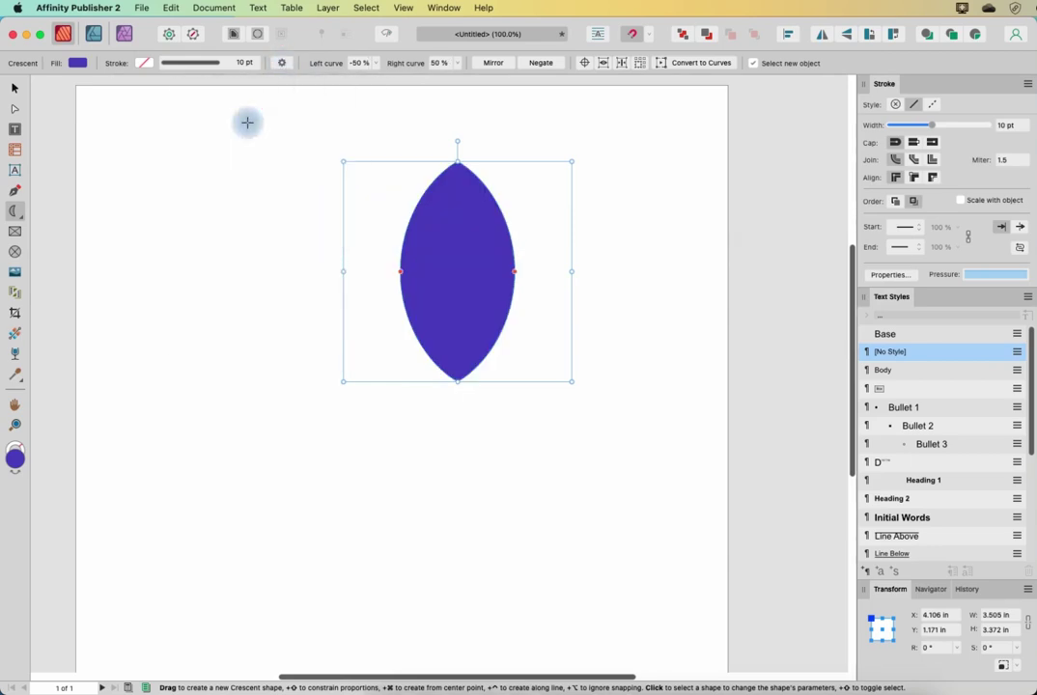
{"action": "left_click", "coordinate": [281, 63]}
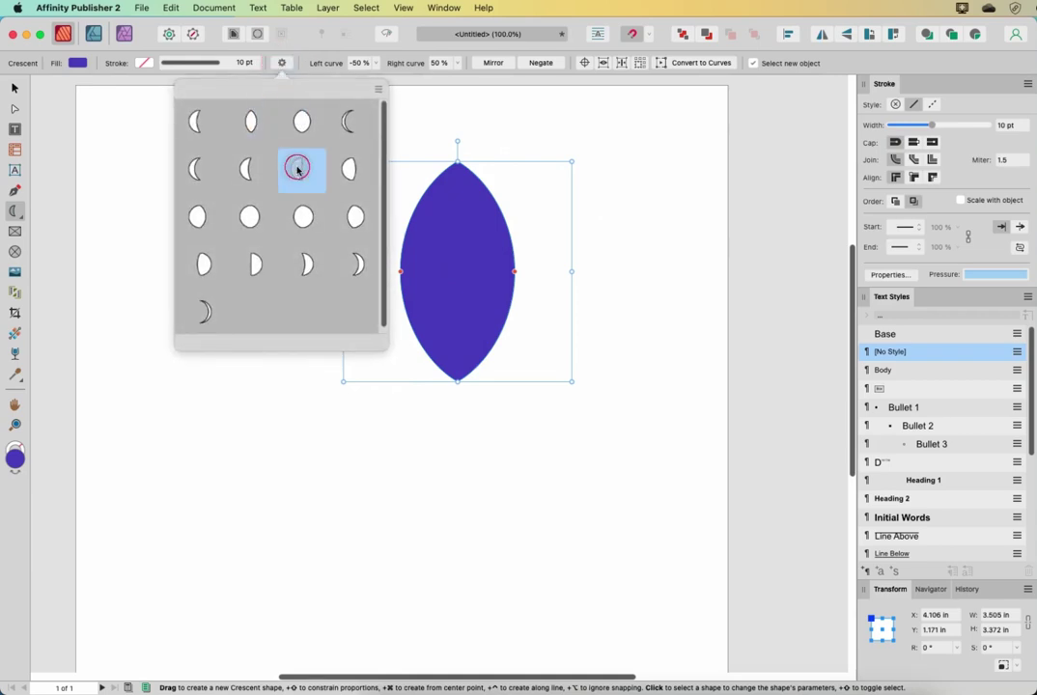
{"action": "left_click", "coordinate": [297, 170]}
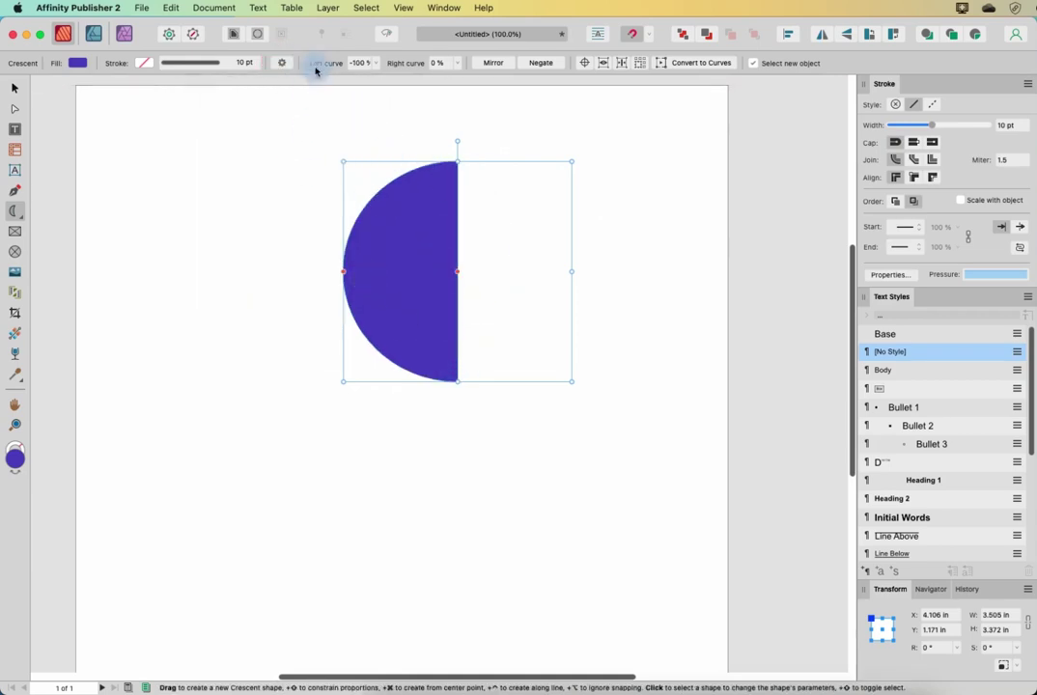
{"action": "left_click", "coordinate": [280, 63]}
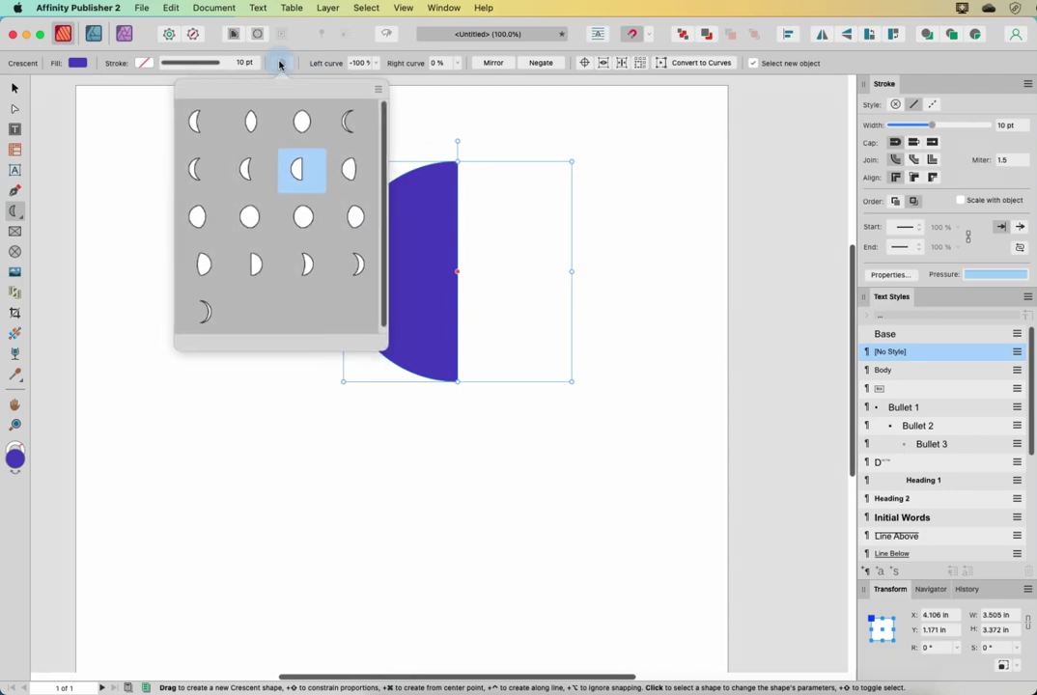
- Adjust the crescent's left and right curves and alternate Mirror and Negate, finishing with curves of -100% and 34%
{"action": "left_click", "coordinate": [375, 65]}
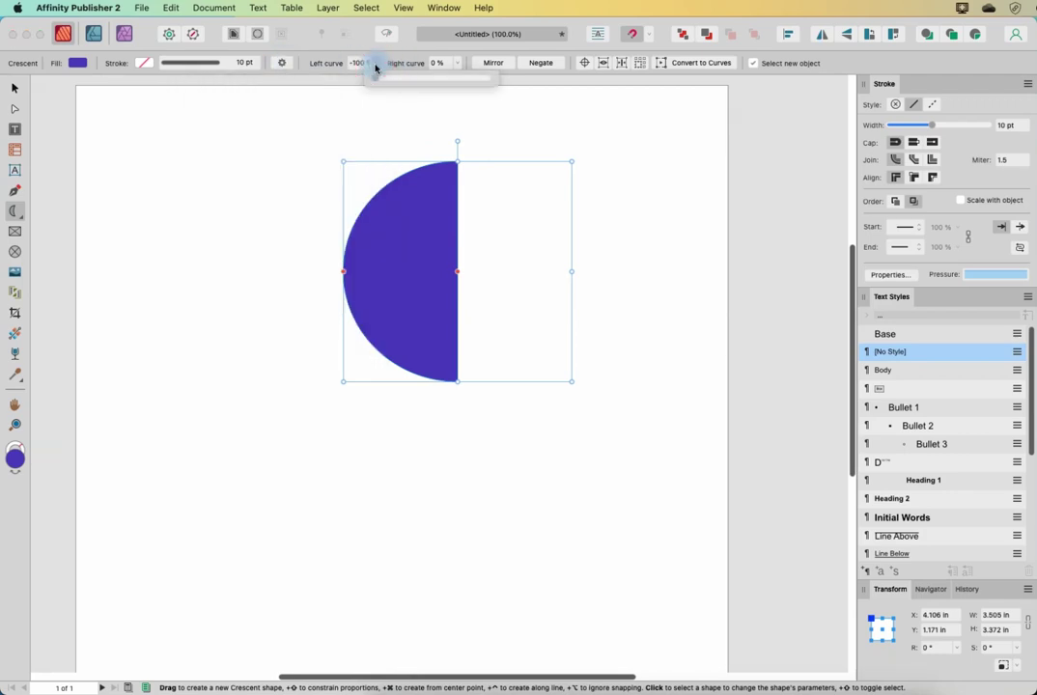
{"action": "mouse_move", "coordinate": [381, 81]}
{"action": "left_mouse_down"}
{"action": "mouse_move", "coordinate": [416, 81]}
{"action": "mouse_move", "coordinate": [379, 93]}
{"action": "left_mouse_up"}
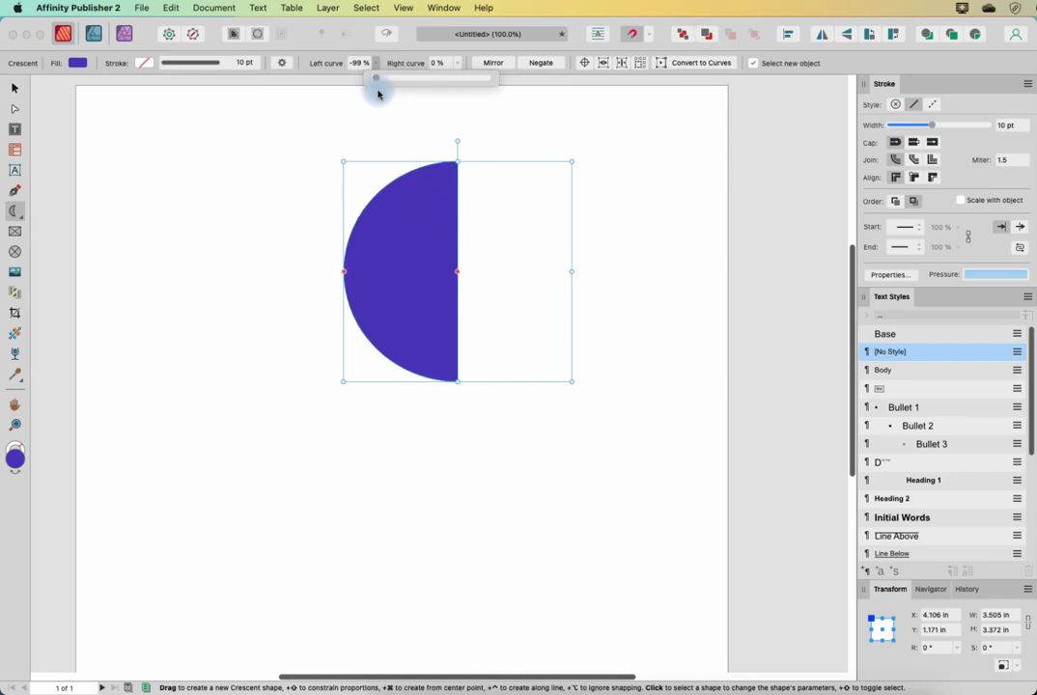
{"action": "left_click", "coordinate": [459, 66]}
{"action": "left_click_drag", "start_coordinate": [456, 77], "coordinate": [437, 85]}
{"action": "left_click", "coordinate": [493, 65]}
{"action": "left_click", "coordinate": [546, 64]}
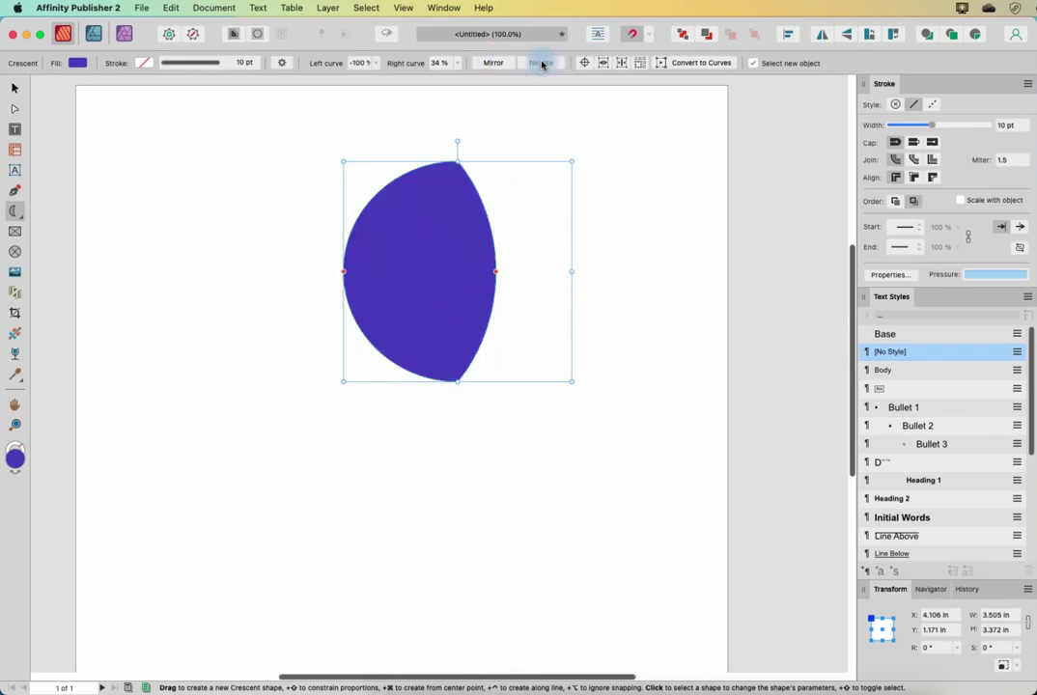
{"action": "left_click", "coordinate": [546, 64]}
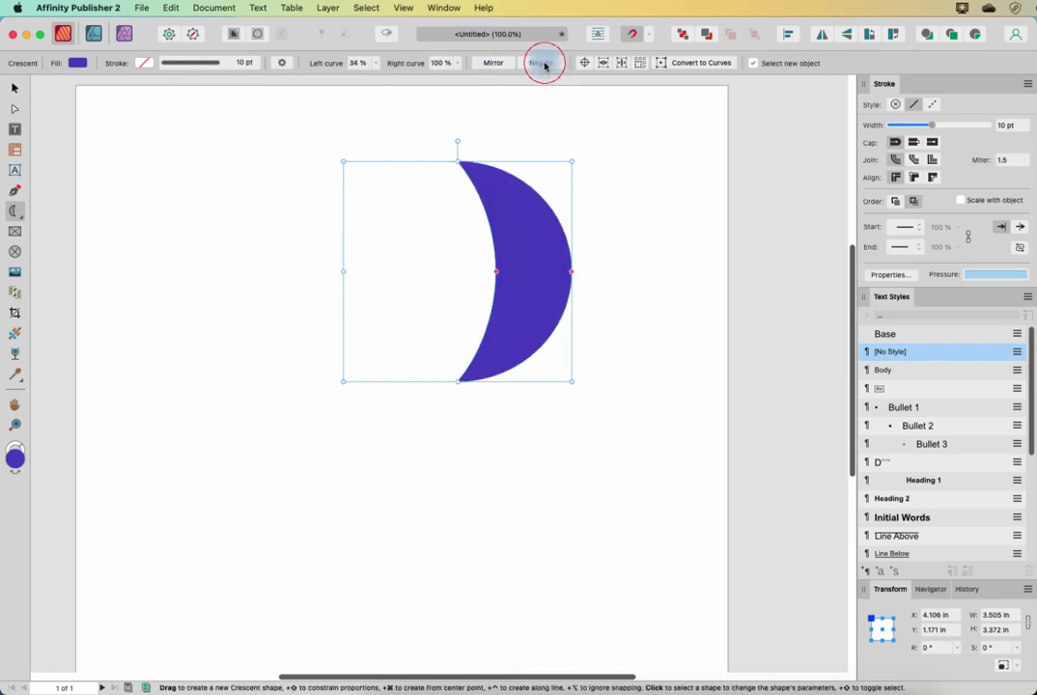
{"action": "left_click", "coordinate": [538, 66]}
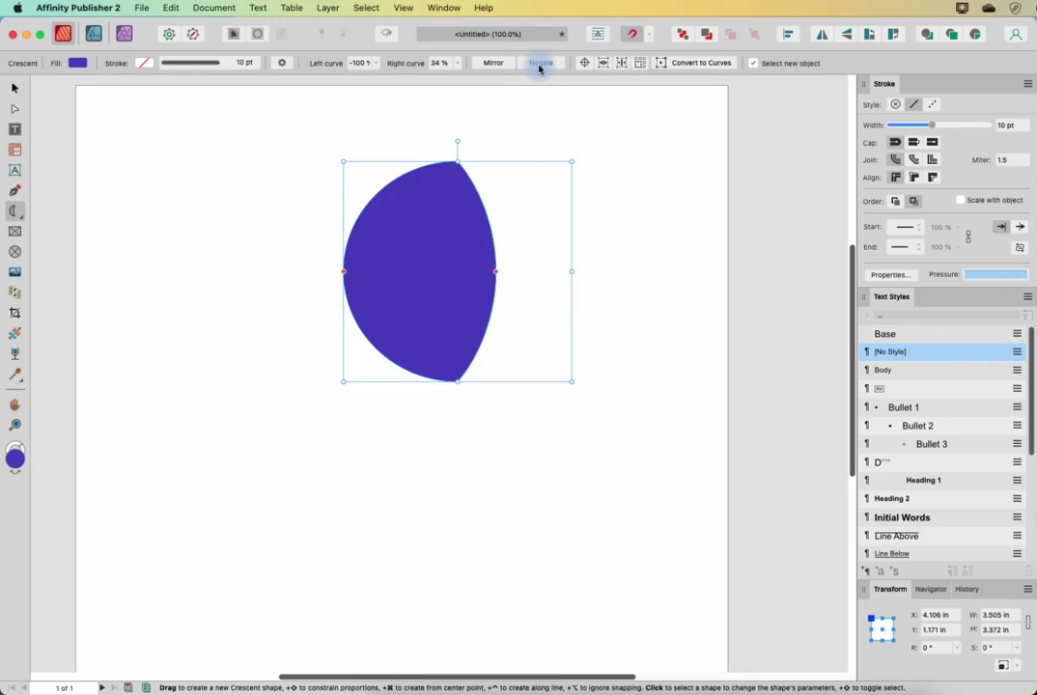
- Replace the crescent with a 12-tooth cog about 4.82 × 4.43 in
{"action": "key", "text": "BackSpace"}
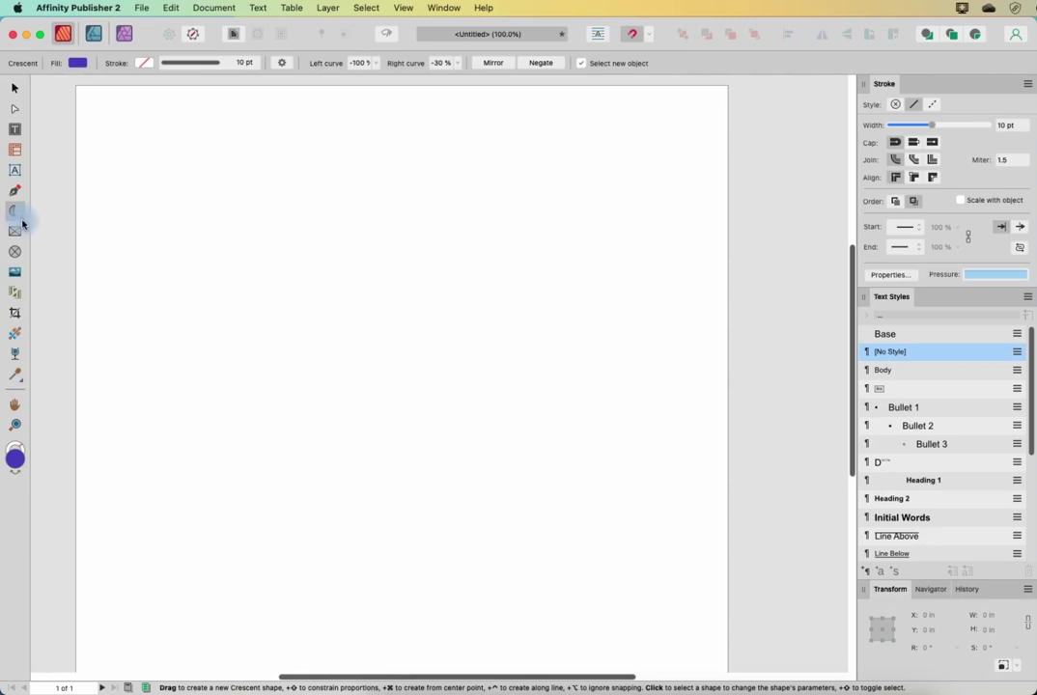
{"action": "left_click", "coordinate": [22, 224]}
{"action": "left_click", "coordinate": [155, 456]}
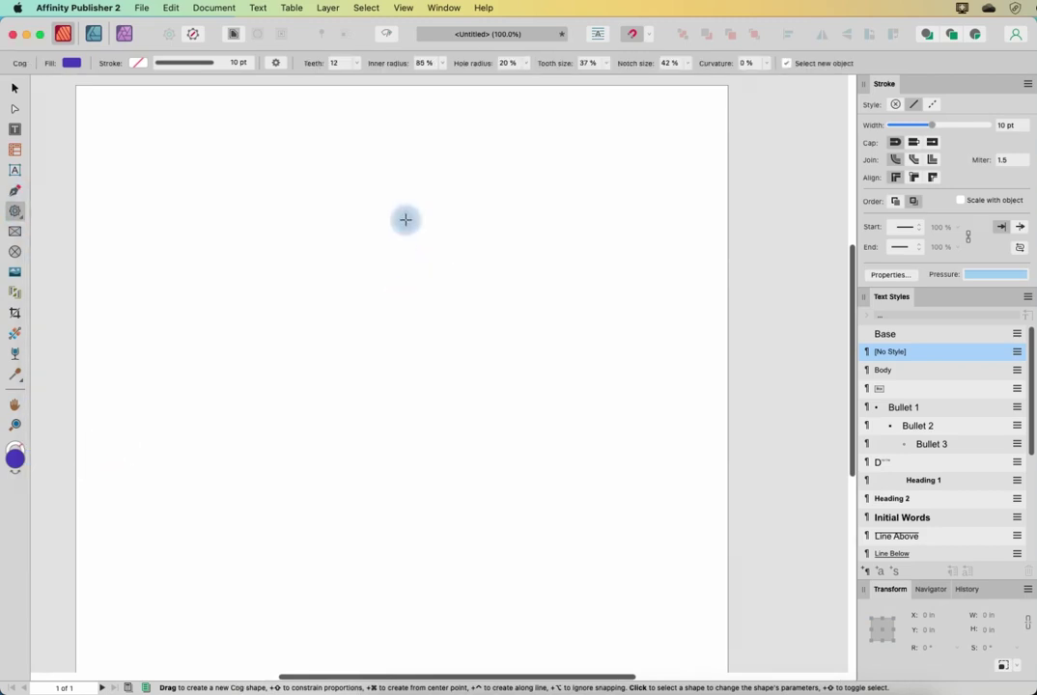
{"action": "left_click_drag", "start_coordinate": [301, 181], "coordinate": [615, 470]}
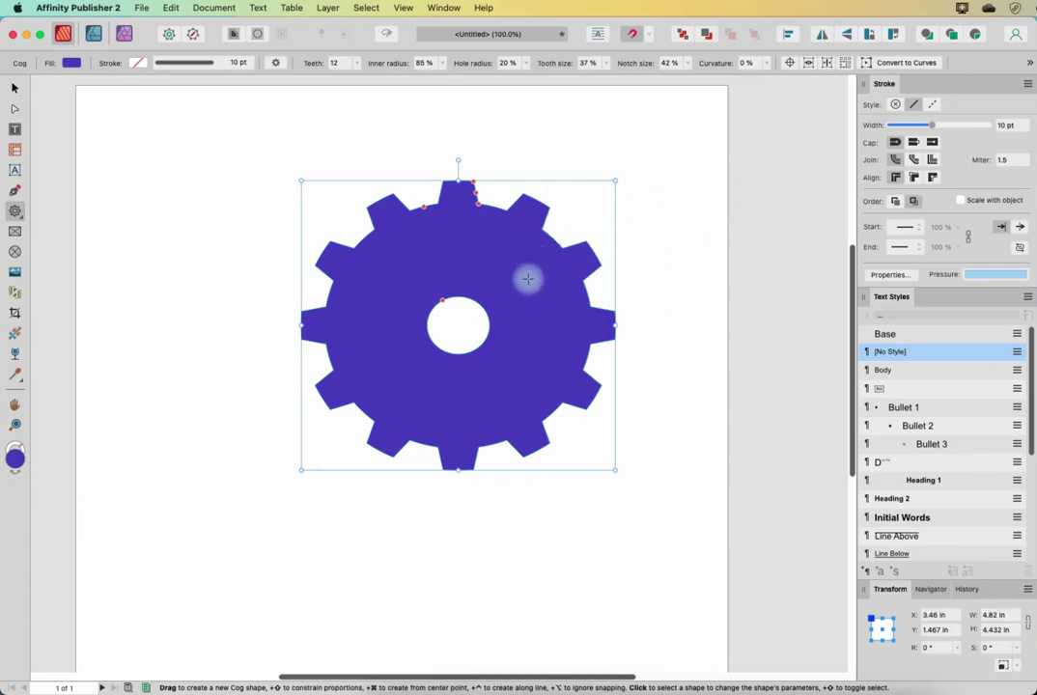
- Set the cog's hole radius to 35%, its inner radius to 60% and its tooth curvature to 100%
{"action": "mouse_move", "coordinate": [436, 293]}
{"action": "left_mouse_down"}
{"action": "mouse_move", "coordinate": [448, 306]}
{"action": "mouse_move", "coordinate": [442, 295]}
{"action": "left_mouse_up"}
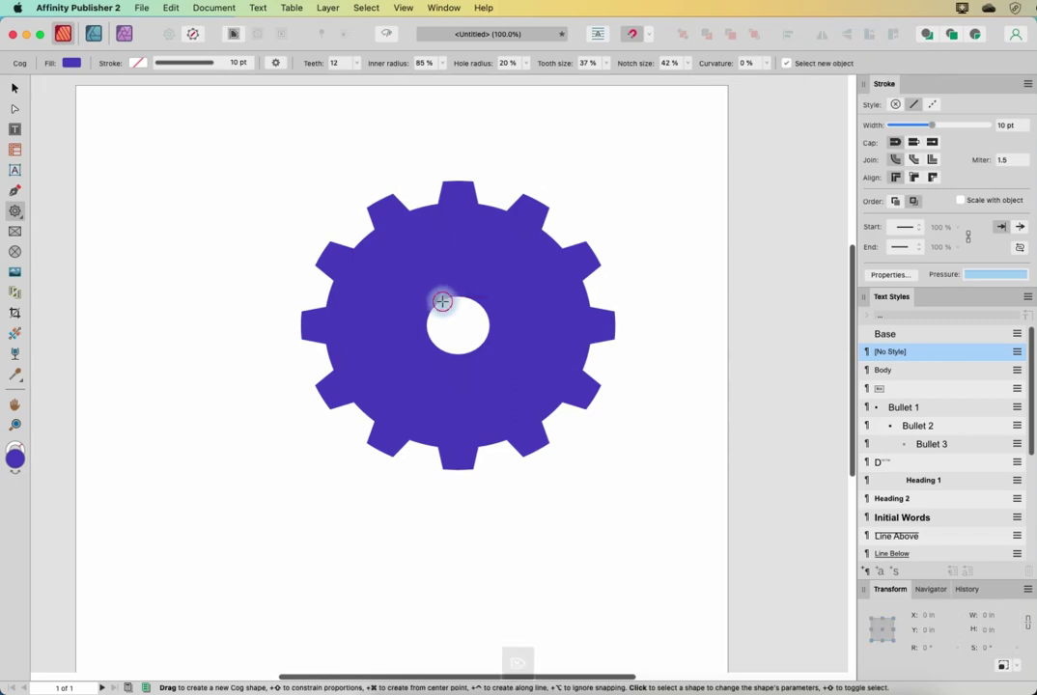
{"action": "left_click", "coordinate": [442, 301]}
{"action": "mouse_move", "coordinate": [432, 290]}
{"action": "left_mouse_down"}
{"action": "mouse_move", "coordinate": [463, 319]}
{"action": "mouse_move", "coordinate": [405, 270]}
{"action": "mouse_move", "coordinate": [419, 287]}
{"action": "mouse_move", "coordinate": [430, 281]}
{"action": "left_mouse_up"}
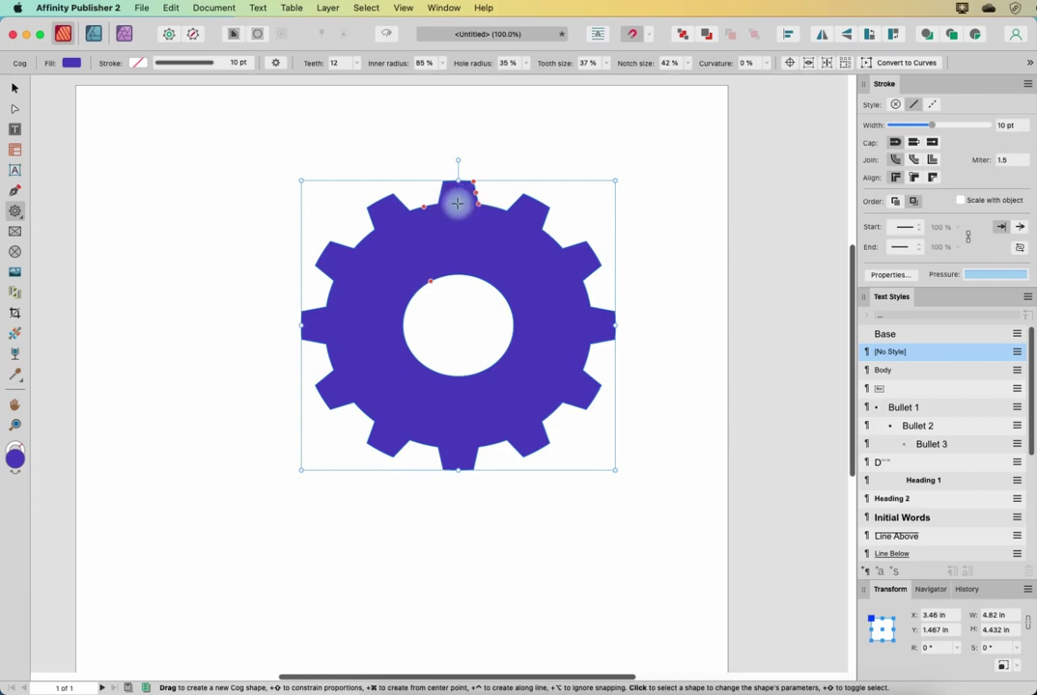
{"action": "left_click_drag", "start_coordinate": [424, 205], "coordinate": [482, 208]}
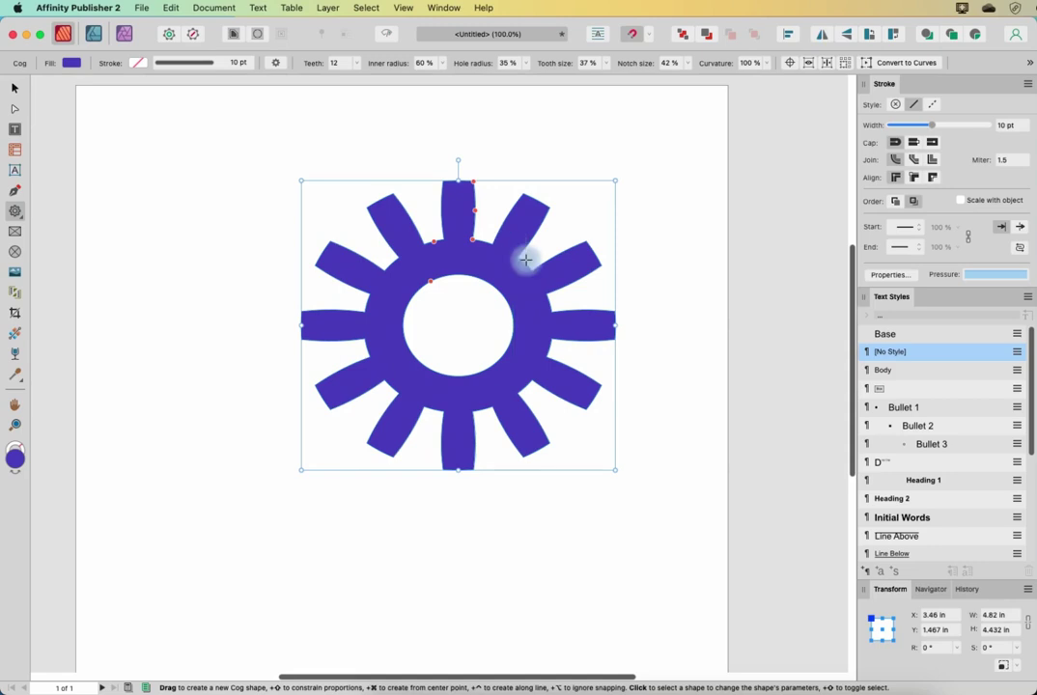
- Apply the preset with 12 short detached teeth to the cog, followed by the one with 12 long detached teeth
{"action": "left_click", "coordinate": [277, 63]}
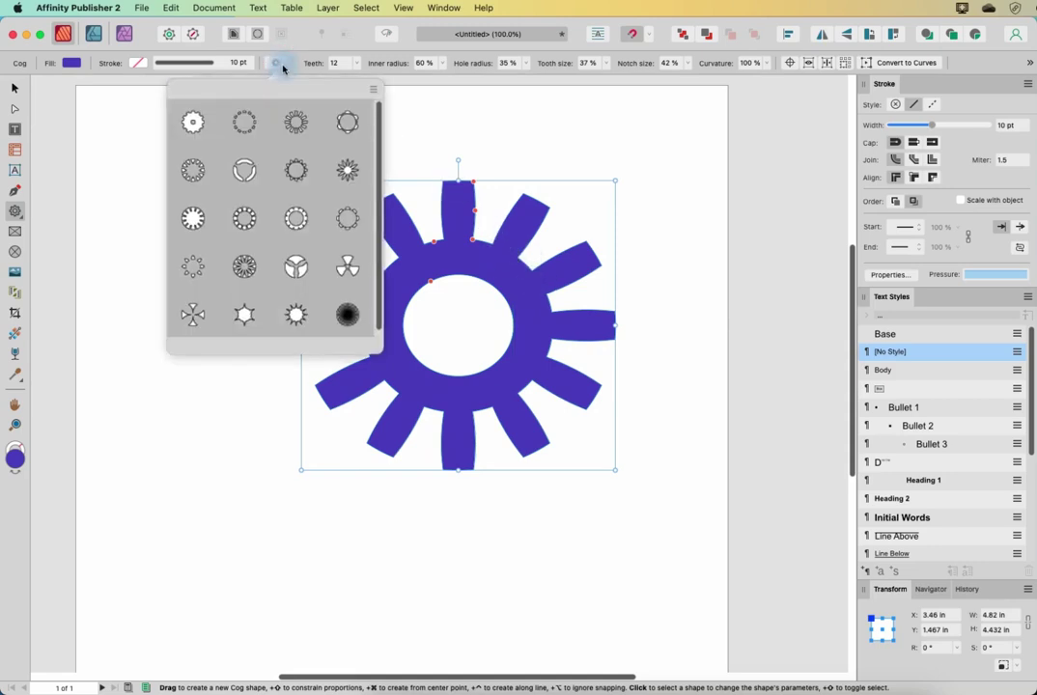
{"action": "left_click", "coordinate": [248, 114]}
{"action": "left_click", "coordinate": [280, 62]}
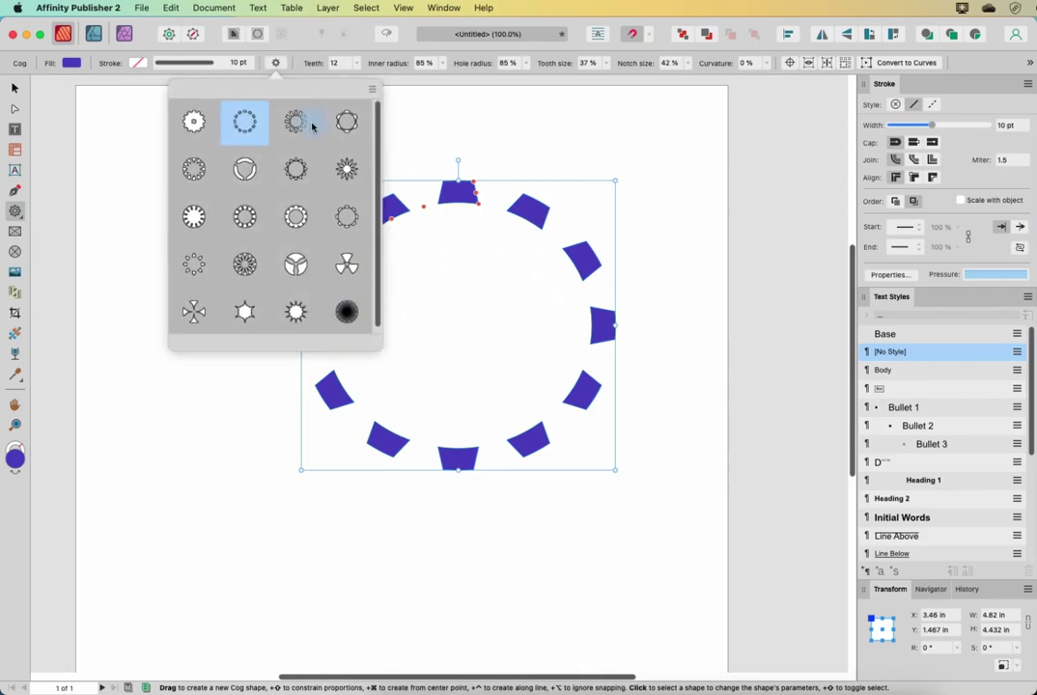
{"action": "left_click", "coordinate": [309, 125]}
- Apply the six-tooth rounded ring preset to the cog and set its inner radius to 81%
{"action": "left_click", "coordinate": [275, 63]}
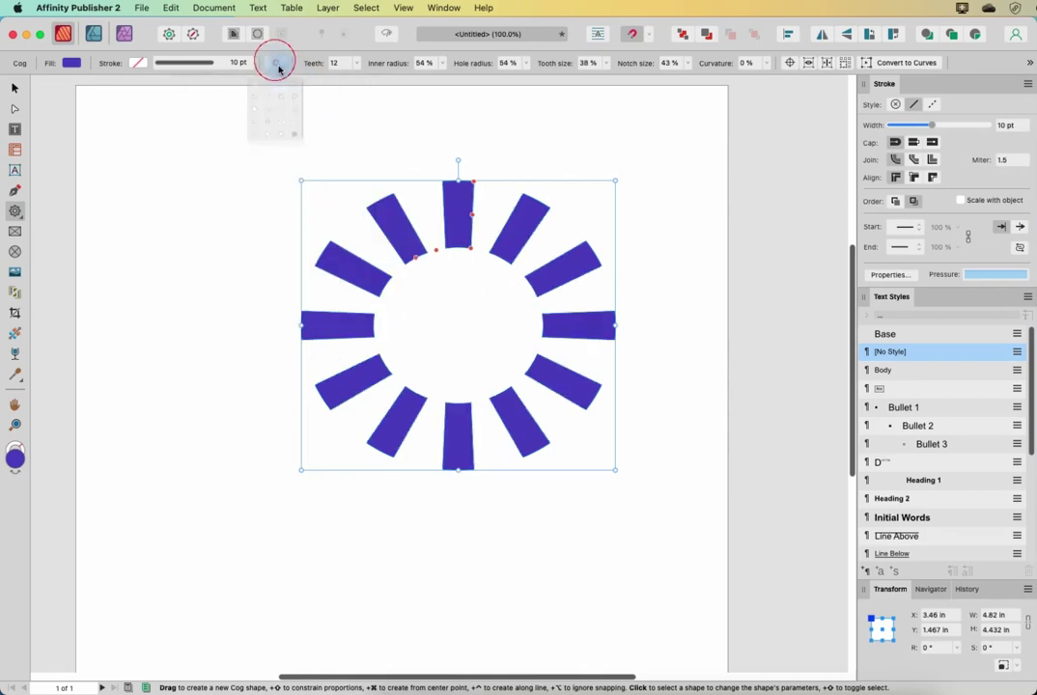
{"action": "left_click", "coordinate": [349, 126]}
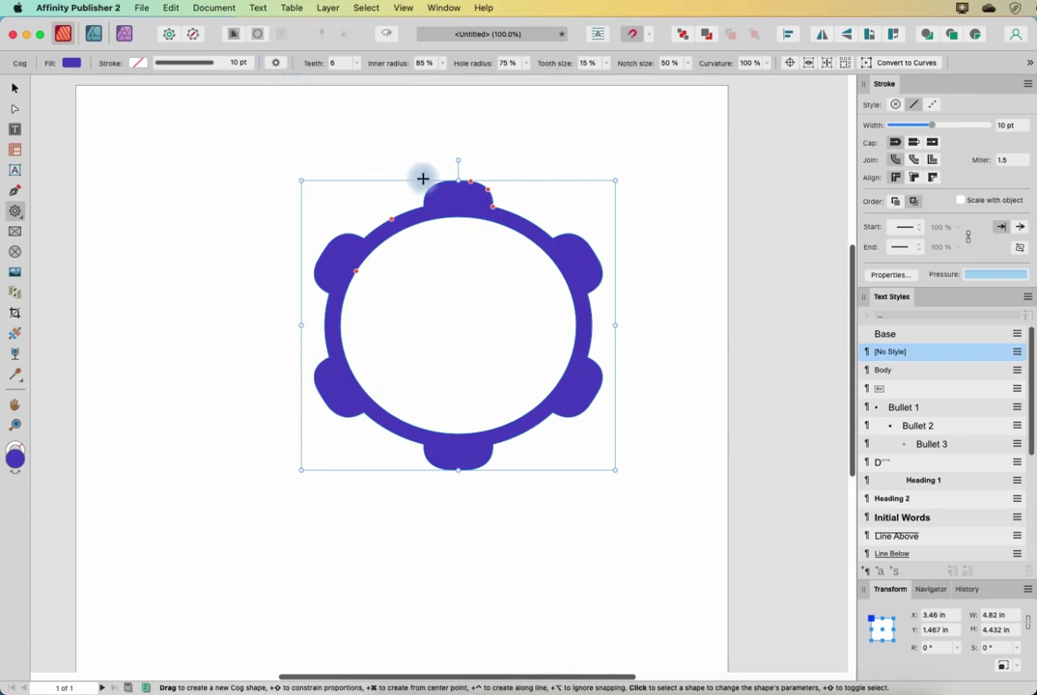
{"action": "mouse_move", "coordinate": [390, 220]}
{"action": "left_mouse_down"}
{"action": "mouse_move", "coordinate": [401, 232]}
{"action": "mouse_move", "coordinate": [386, 206]}
{"action": "mouse_move", "coordinate": [395, 224]}
{"action": "left_mouse_up"}
- Apply the preset with 12 curved wedge-shaped teeth to the cog and shrink its hole radius to 19%
{"action": "left_click", "coordinate": [277, 61]}
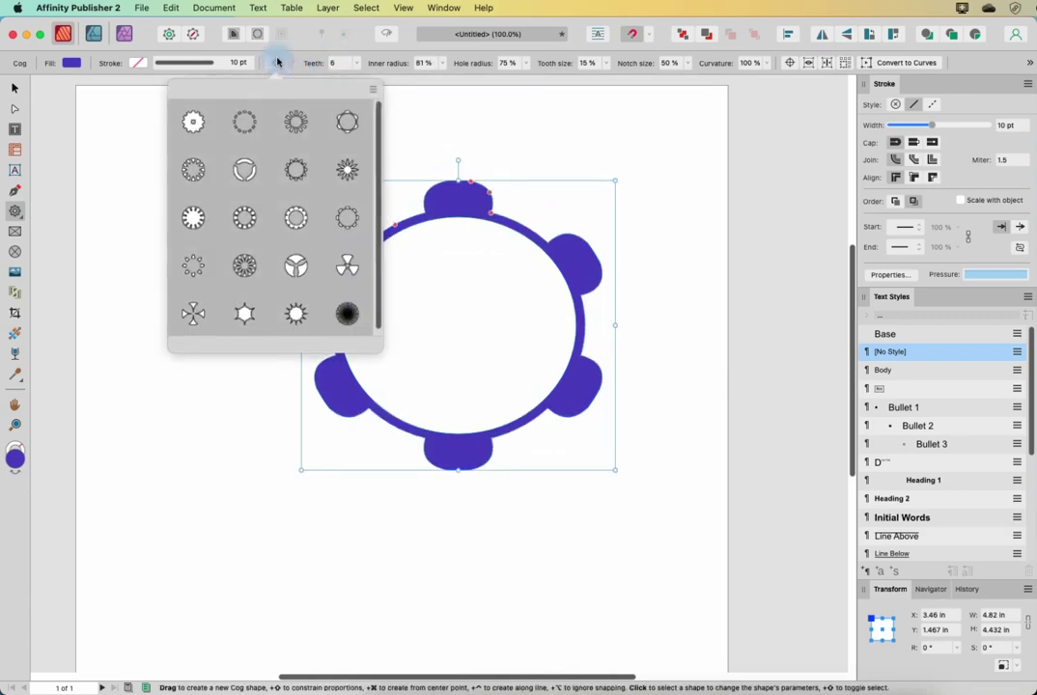
{"action": "left_click", "coordinate": [194, 168]}
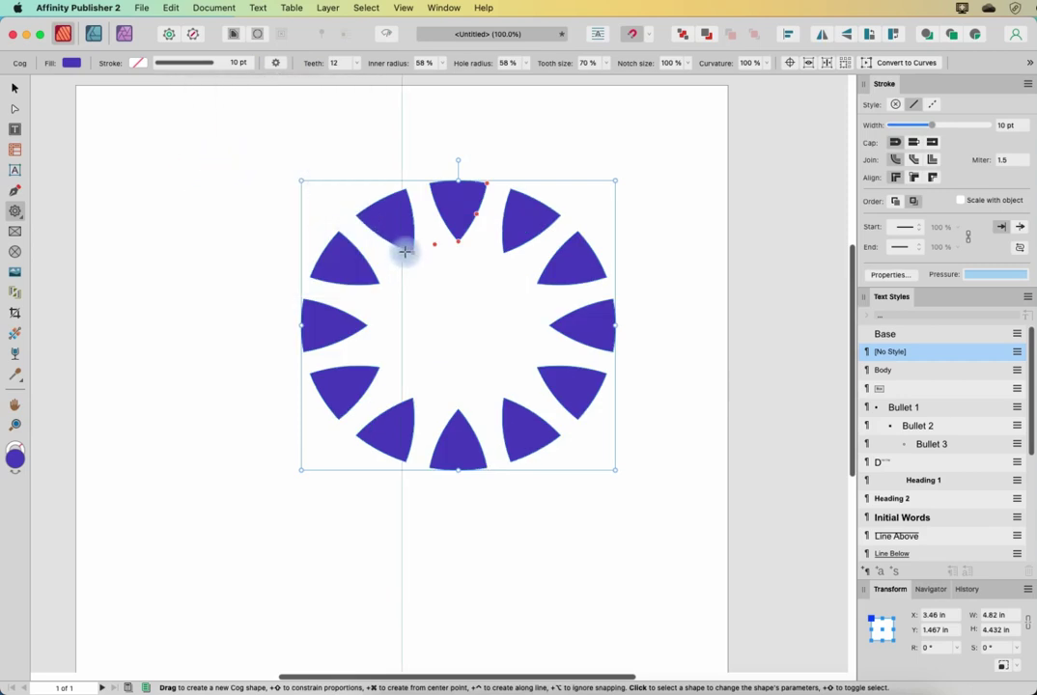
{"action": "left_click_drag", "start_coordinate": [412, 251], "coordinate": [442, 299]}
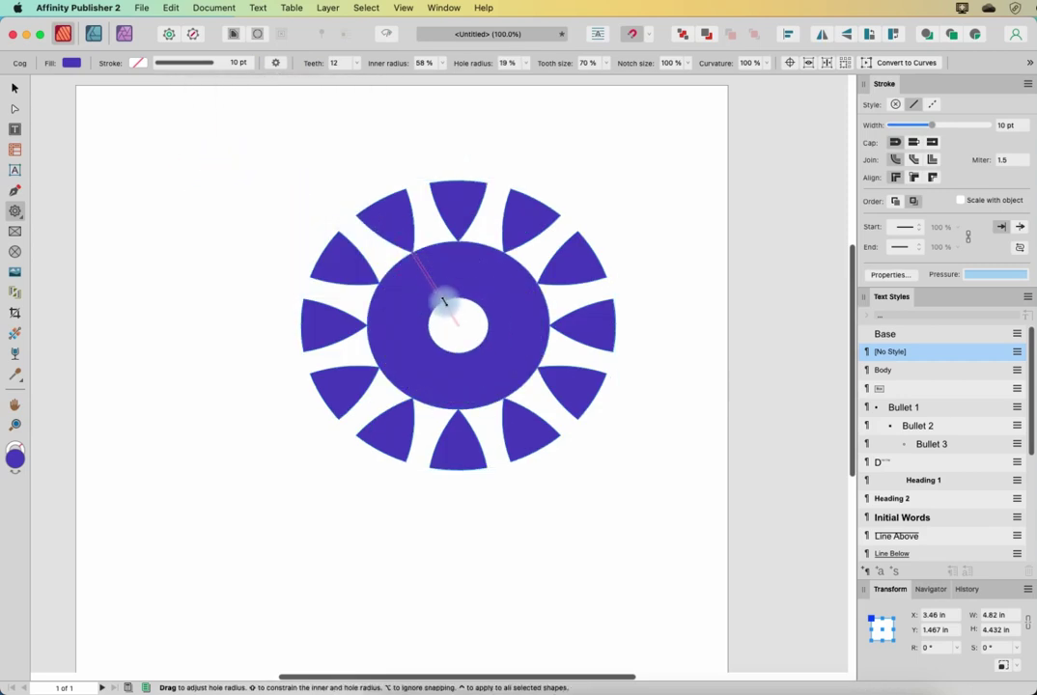
- Apply the three-part ring preset to the cog, set its notch size to 39% and delete the stray tiny cog
{"action": "left_click", "coordinate": [278, 64]}
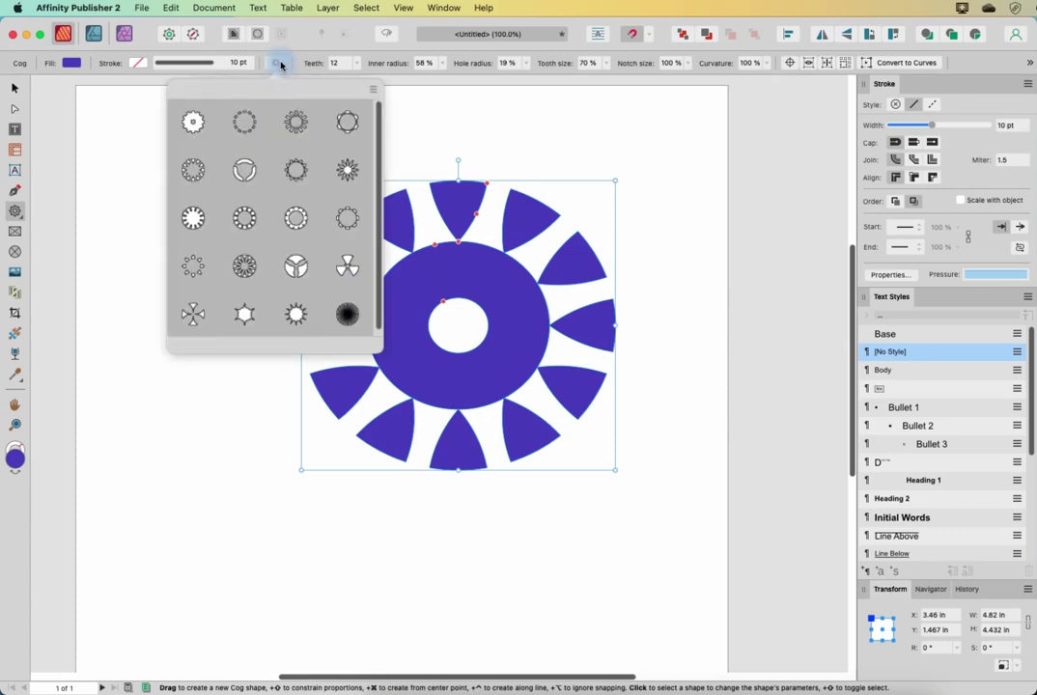
{"action": "left_click", "coordinate": [245, 171]}
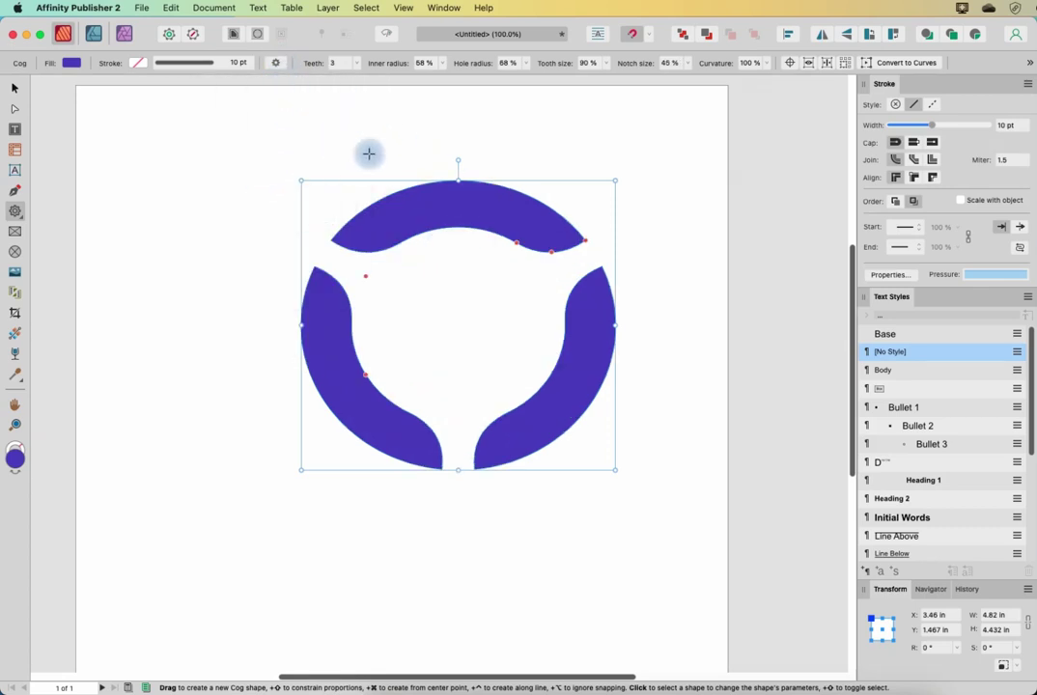
{"action": "left_click_drag", "start_coordinate": [513, 255], "coordinate": [509, 254]}
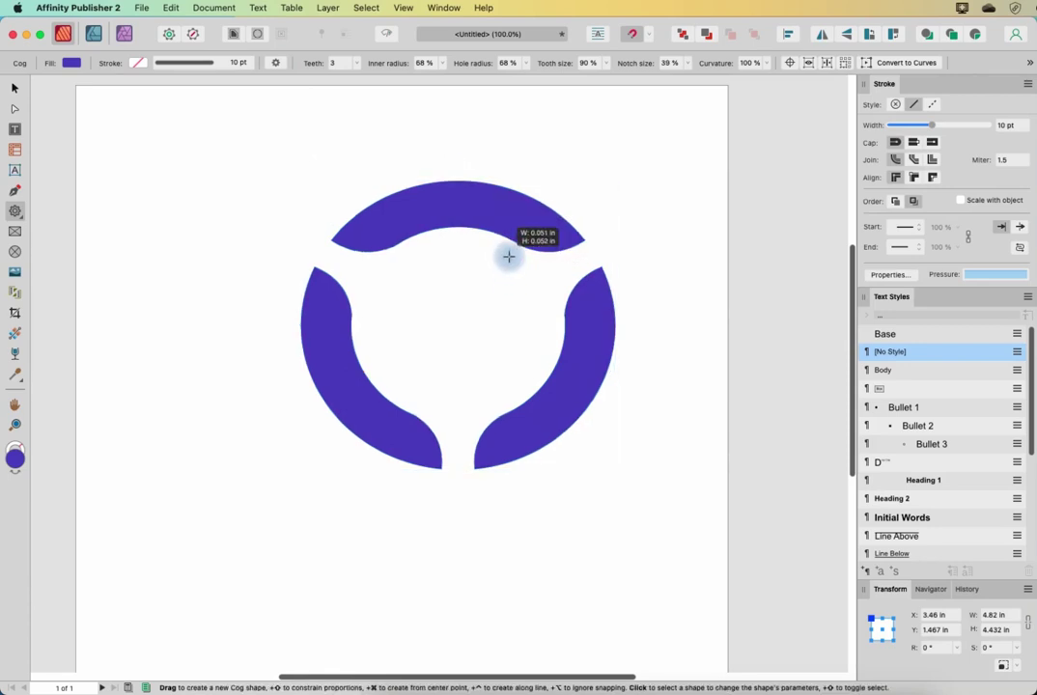
{"action": "key", "text": "BackSpace"}
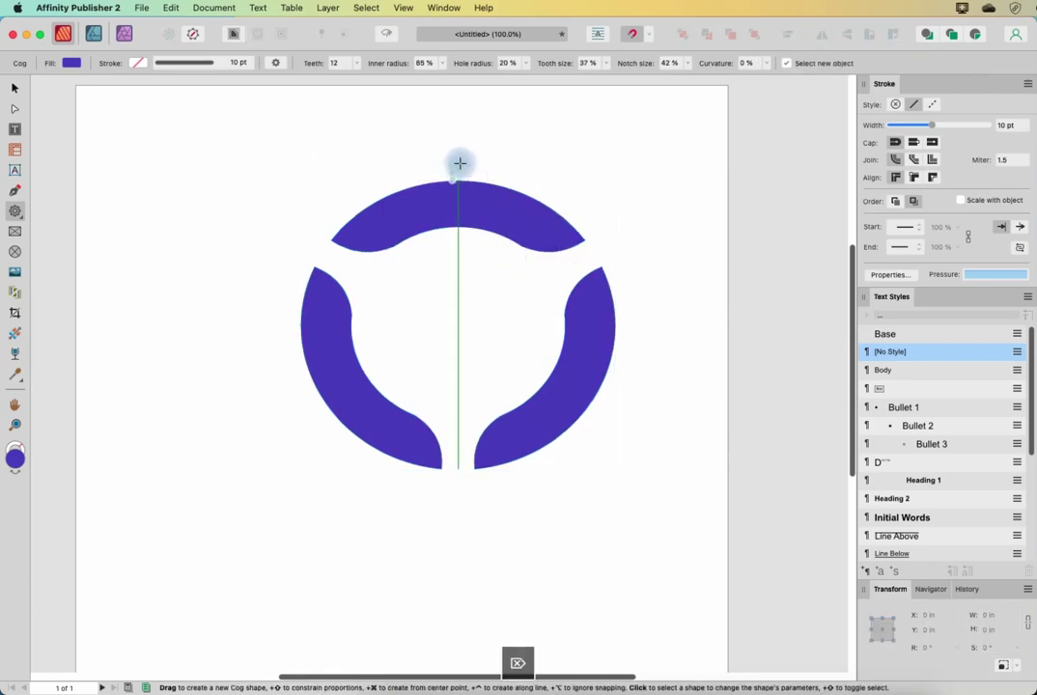
{"action": "left_click", "coordinate": [282, 67]}
{"action": "left_click", "coordinate": [290, 161]}
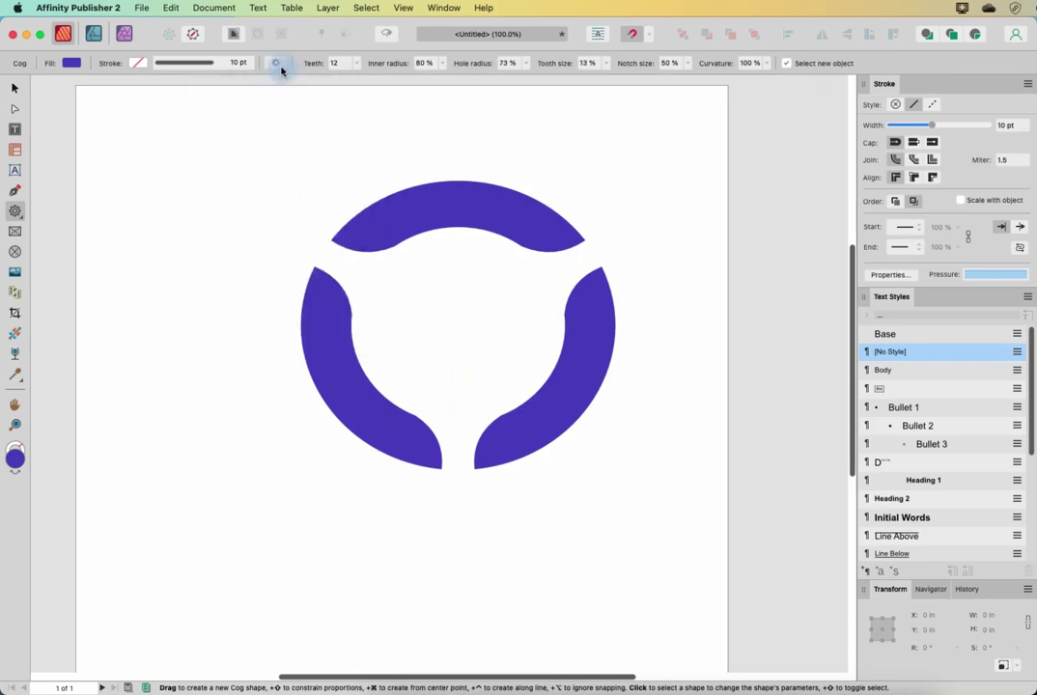
{"action": "left_click", "coordinate": [281, 71]}
{"action": "left_click", "coordinate": [349, 166]}
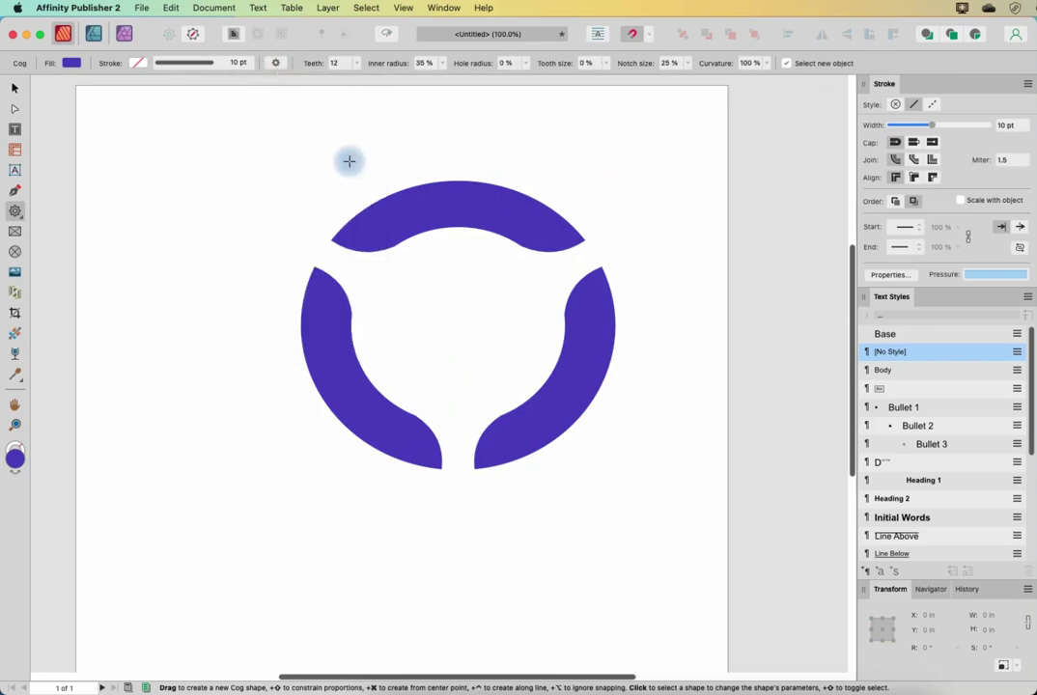
- Select the three-part cog and apply the thin ring preset with 12 rounded teeth, followed by the pointed-petal flower preset
{"action": "left_click", "coordinate": [428, 207]}
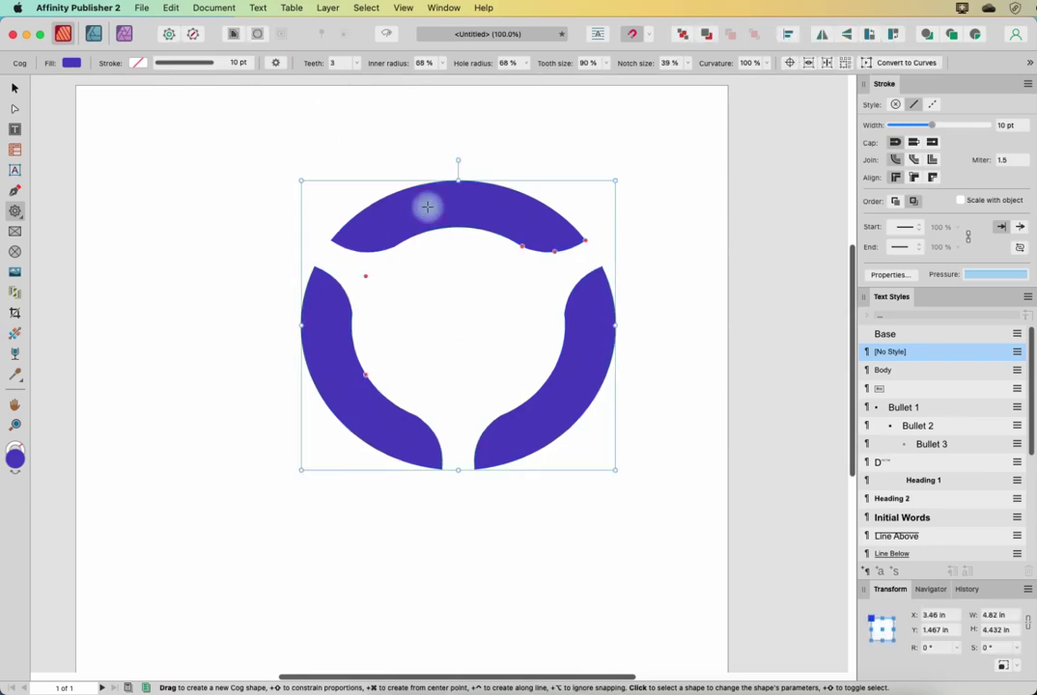
{"action": "left_click", "coordinate": [281, 63]}
{"action": "left_click", "coordinate": [301, 162]}
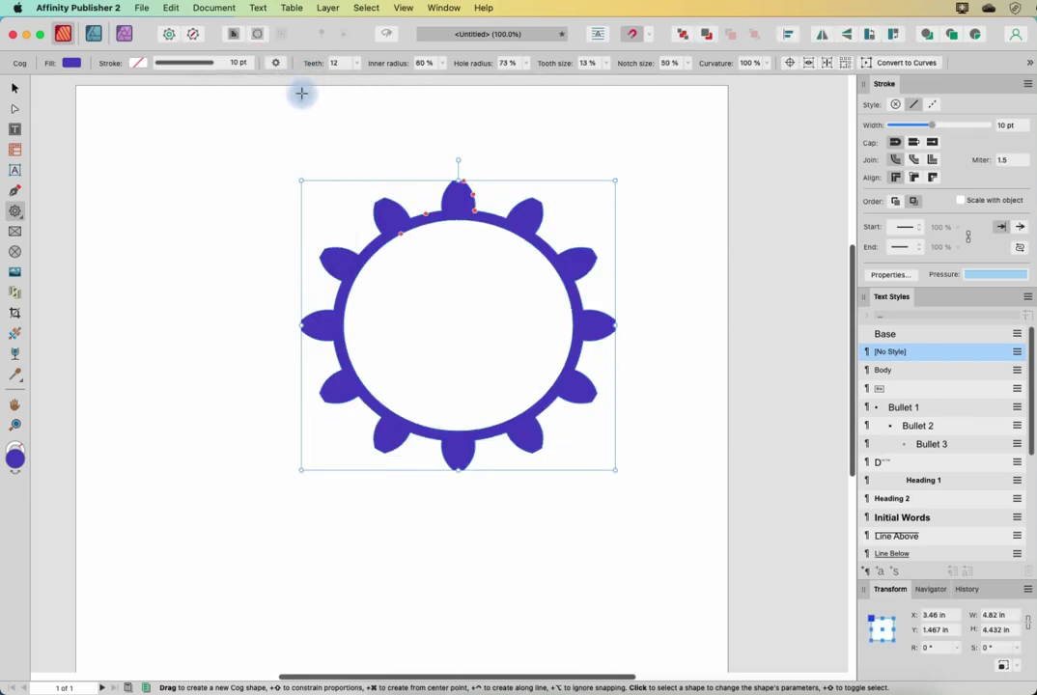
{"action": "left_click", "coordinate": [277, 67]}
{"action": "left_click", "coordinate": [348, 165]}
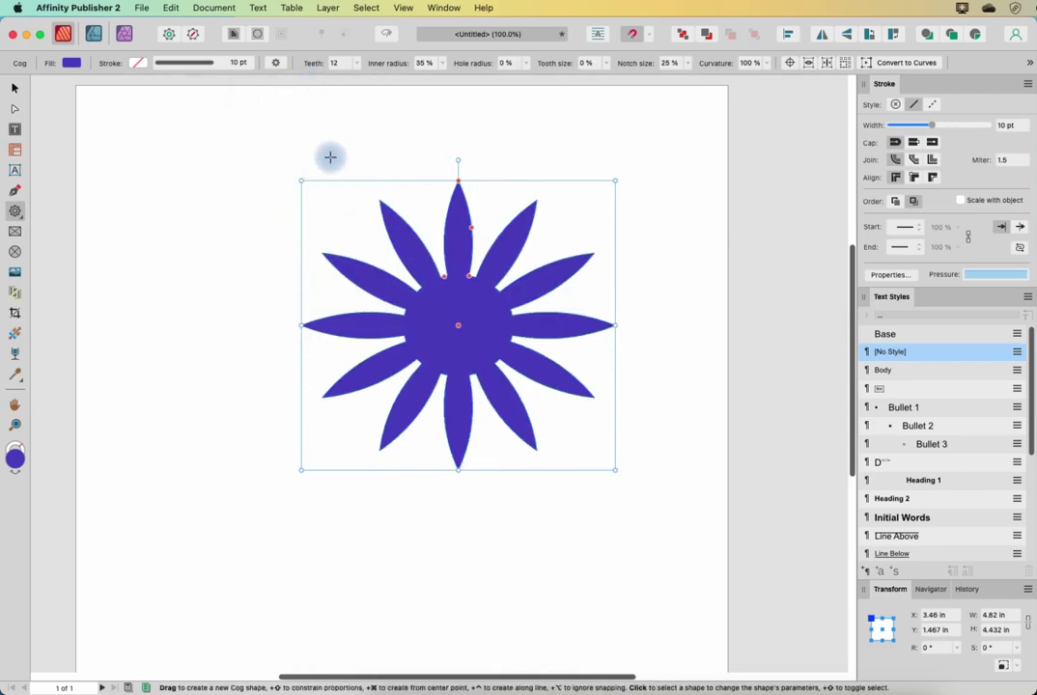
- Apply the slotted 12-tooth disc preset to the cog, followed by the ring preset of 12 separate straight-edged blocks
{"action": "left_click", "coordinate": [279, 64]}
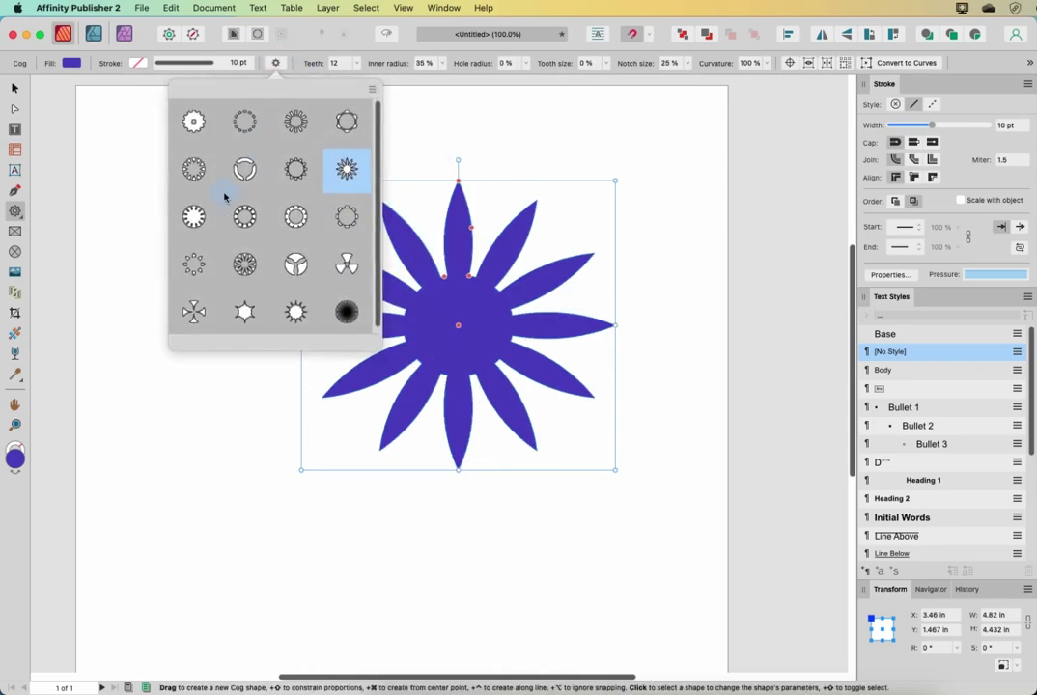
{"action": "left_click", "coordinate": [203, 209]}
{"action": "left_click", "coordinate": [278, 64]}
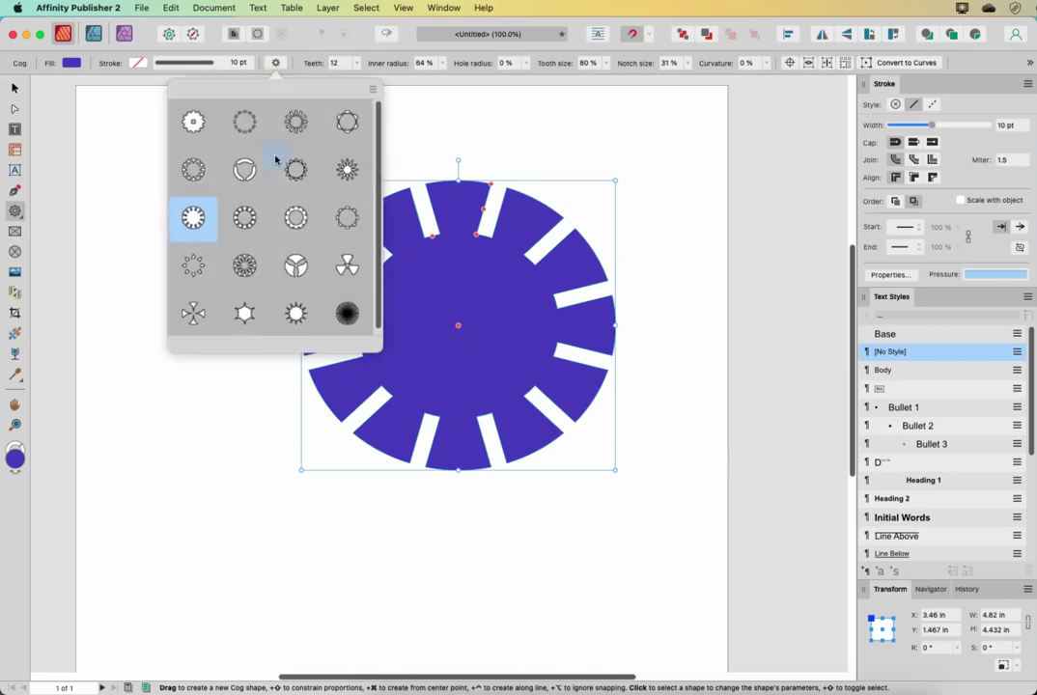
{"action": "left_click", "coordinate": [250, 214]}
- Apply the connected 12-tooth ring preset with V-shaped notches to the cog, followed by the preset of eight separate trapezoid teeth
{"action": "left_click", "coordinate": [284, 70]}
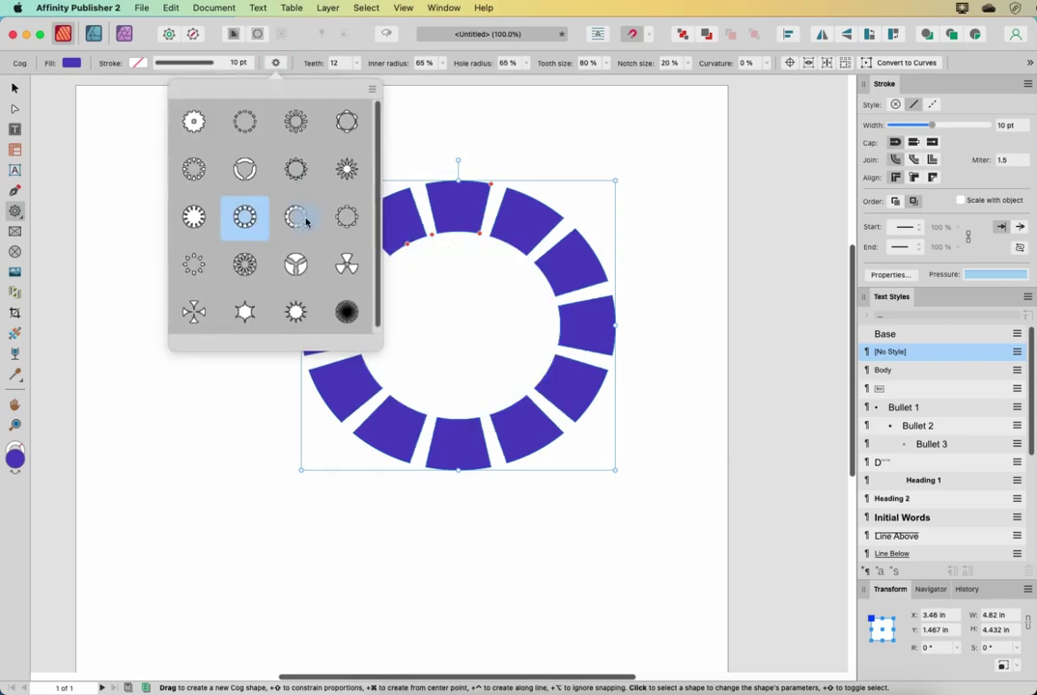
{"action": "left_click", "coordinate": [294, 209]}
{"action": "left_click", "coordinate": [277, 63]}
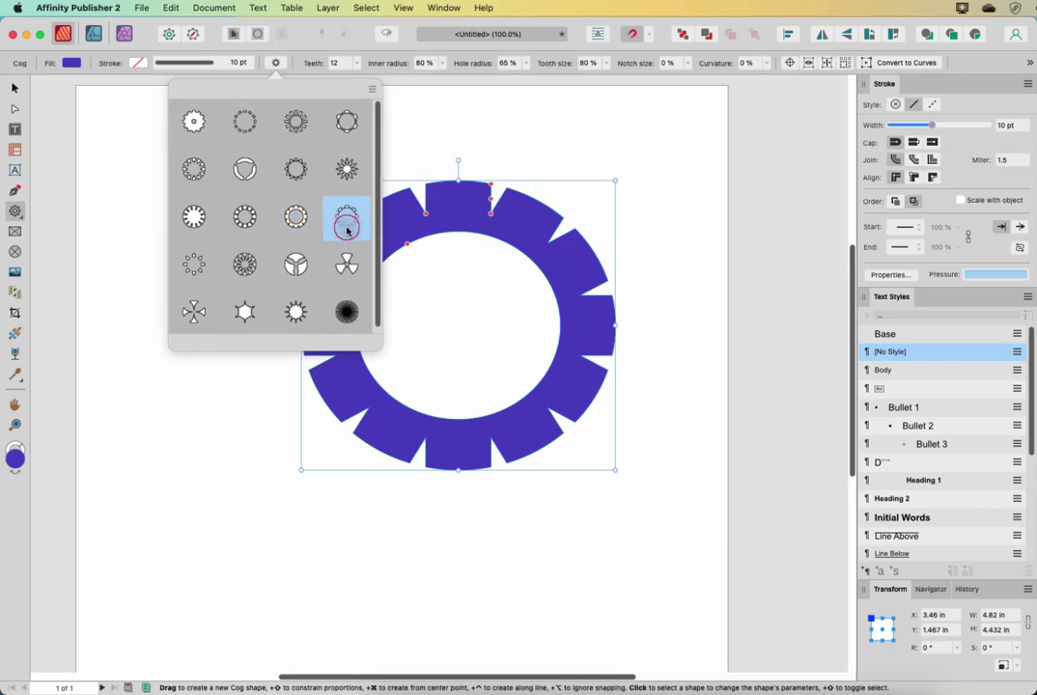
{"action": "left_click", "coordinate": [343, 210]}
- Apply the preset of eight separate pointed petals to the cog, followed by the 12-tooth preset with petal-shaped gaps
{"action": "left_click", "coordinate": [271, 61]}
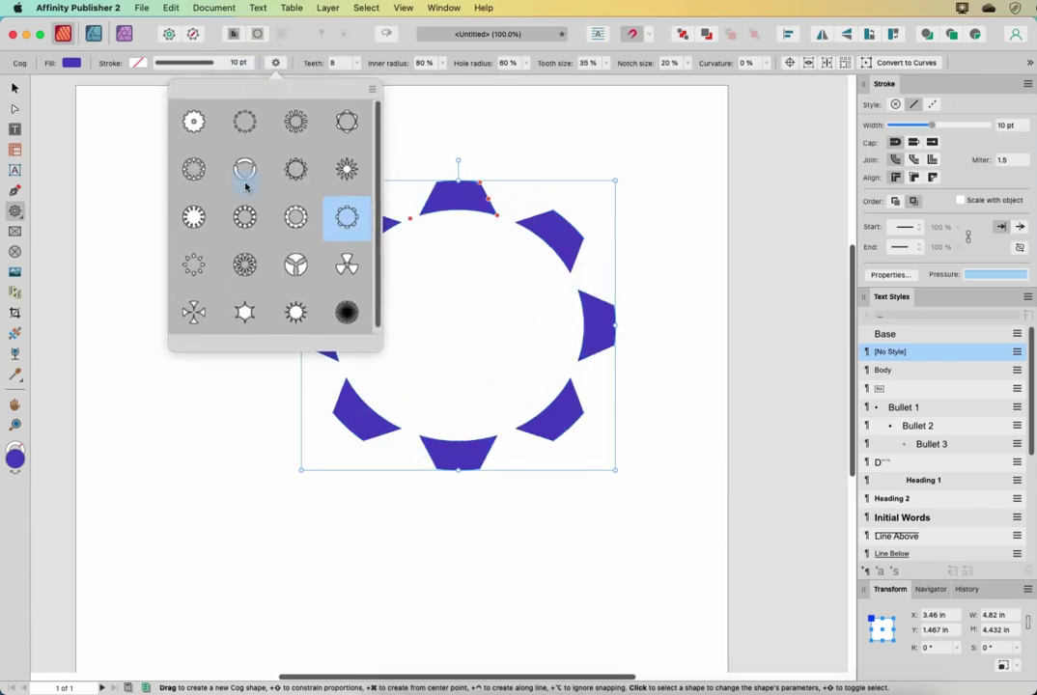
{"action": "left_click", "coordinate": [203, 258]}
{"action": "left_click", "coordinate": [277, 63]}
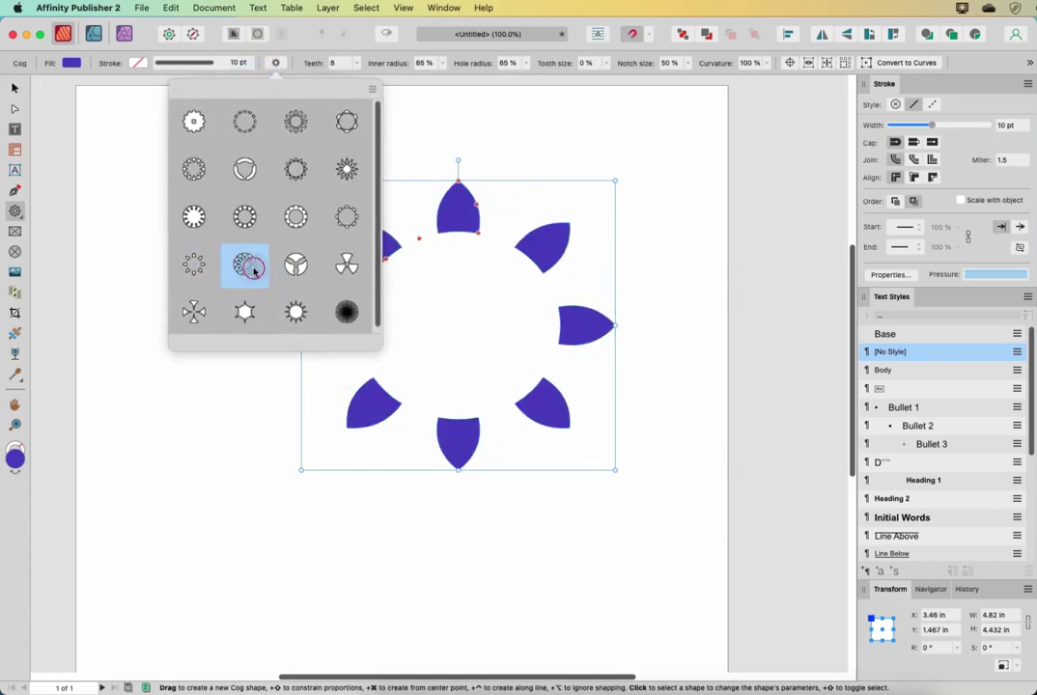
{"action": "left_click", "coordinate": [253, 267]}
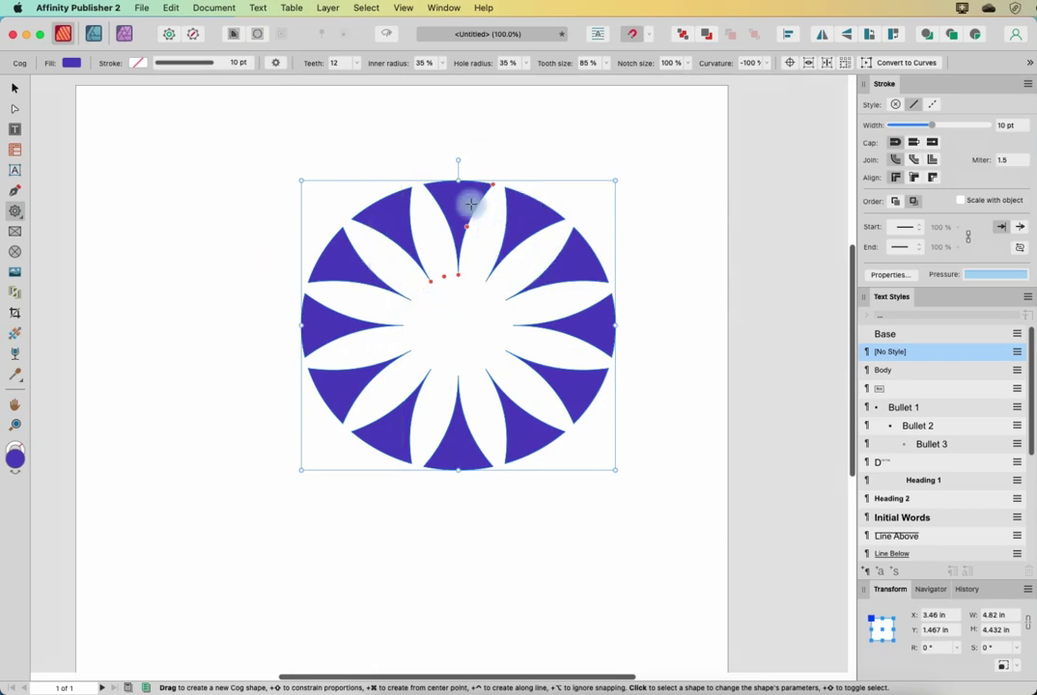
- Apply the three-part disc preset with curved gaps to the cog, followed by the three-bladed radiation-symbol preset
{"action": "left_click", "coordinate": [276, 64]}
{"action": "left_click", "coordinate": [295, 266]}
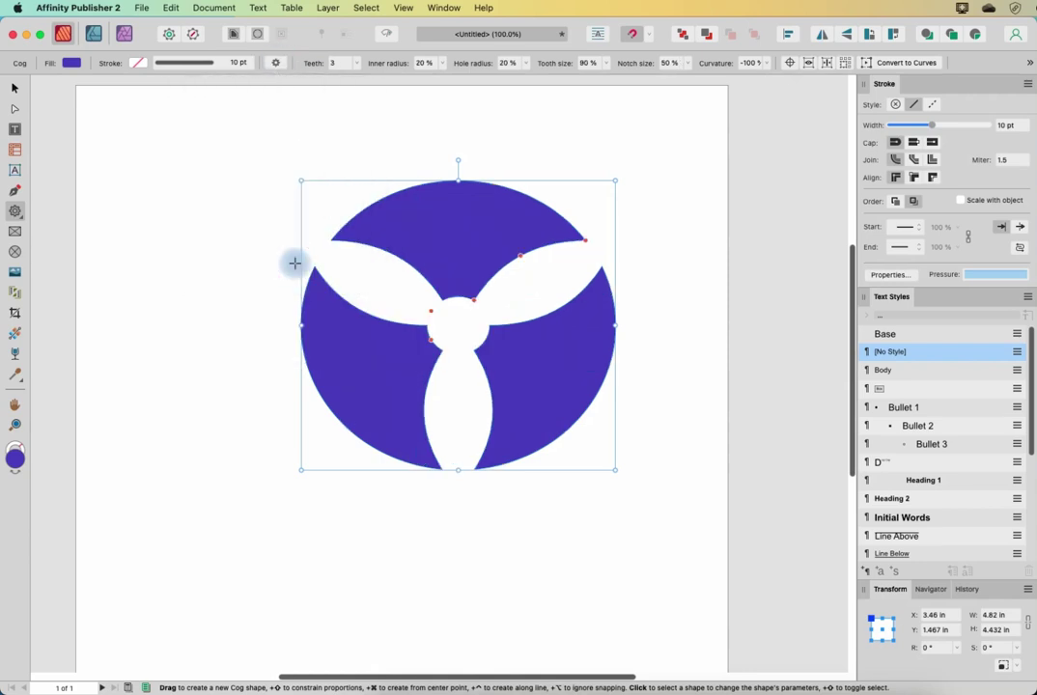
{"action": "left_click", "coordinate": [276, 68]}
{"action": "left_click", "coordinate": [343, 268]}
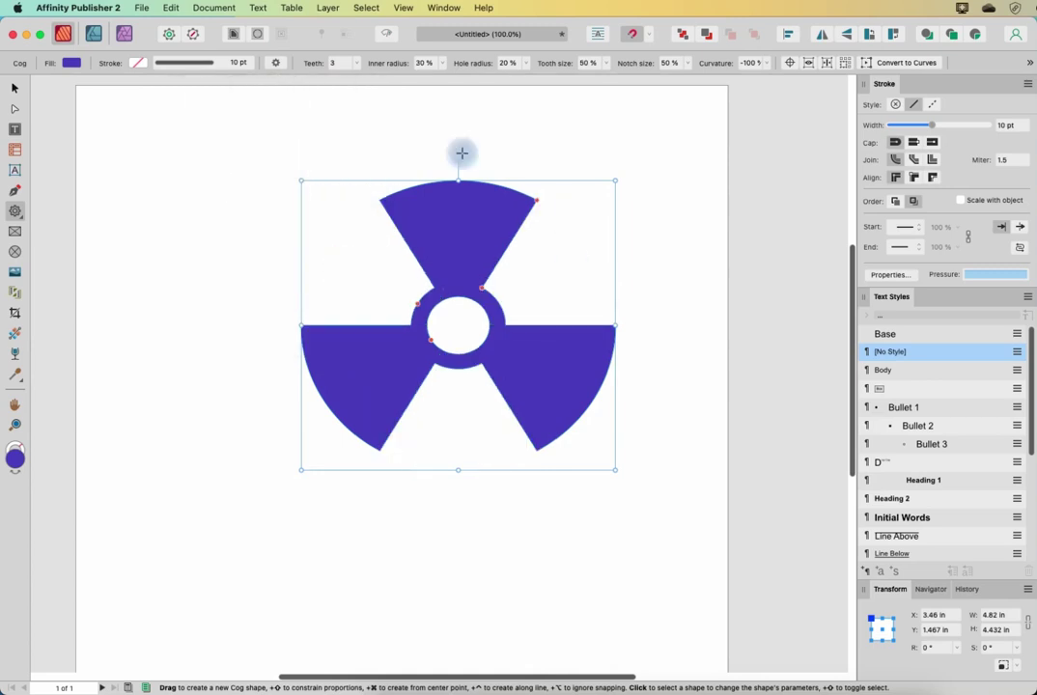
- Apply the four-armed cross preset to the cog, followed by the disc preset with six curved spikes
{"action": "left_click", "coordinate": [273, 69]}
{"action": "left_click", "coordinate": [191, 304]}
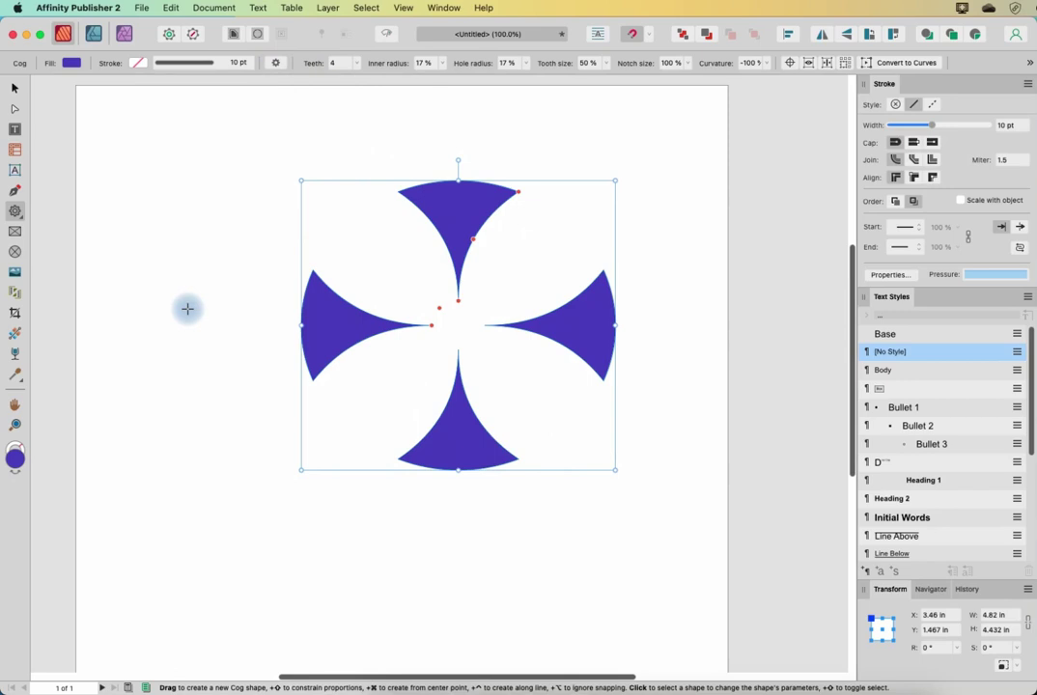
{"action": "left_click", "coordinate": [276, 66]}
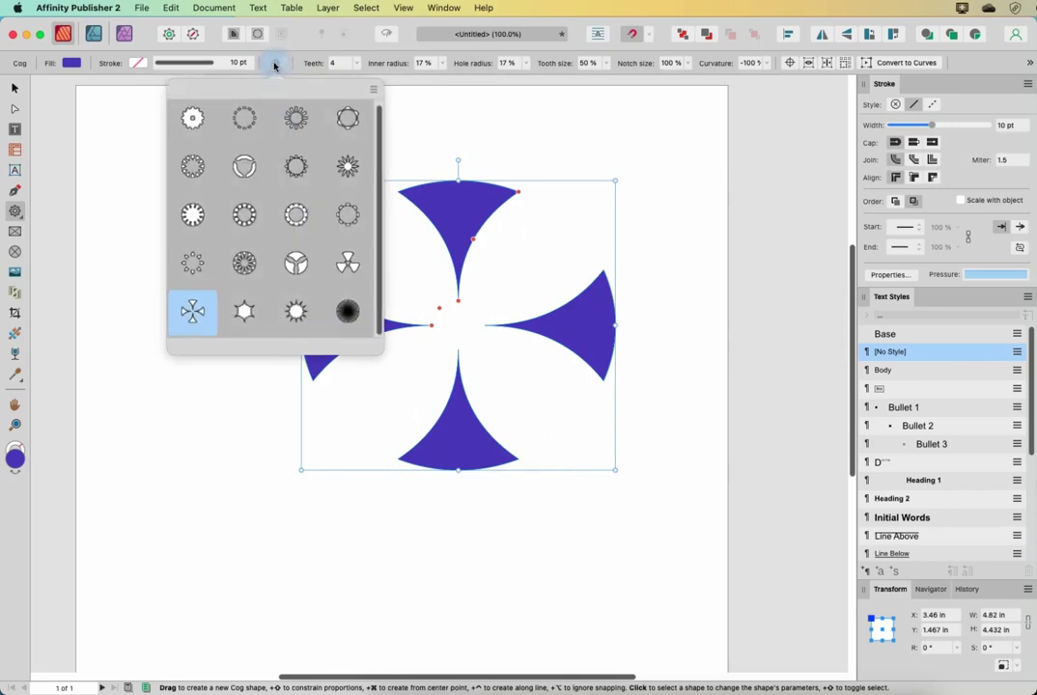
{"action": "left_click", "coordinate": [242, 305]}
- Apply the 12-spiked sun preset to the cog, followed by the 24-ray sunburst preset
{"action": "left_click", "coordinate": [277, 66]}
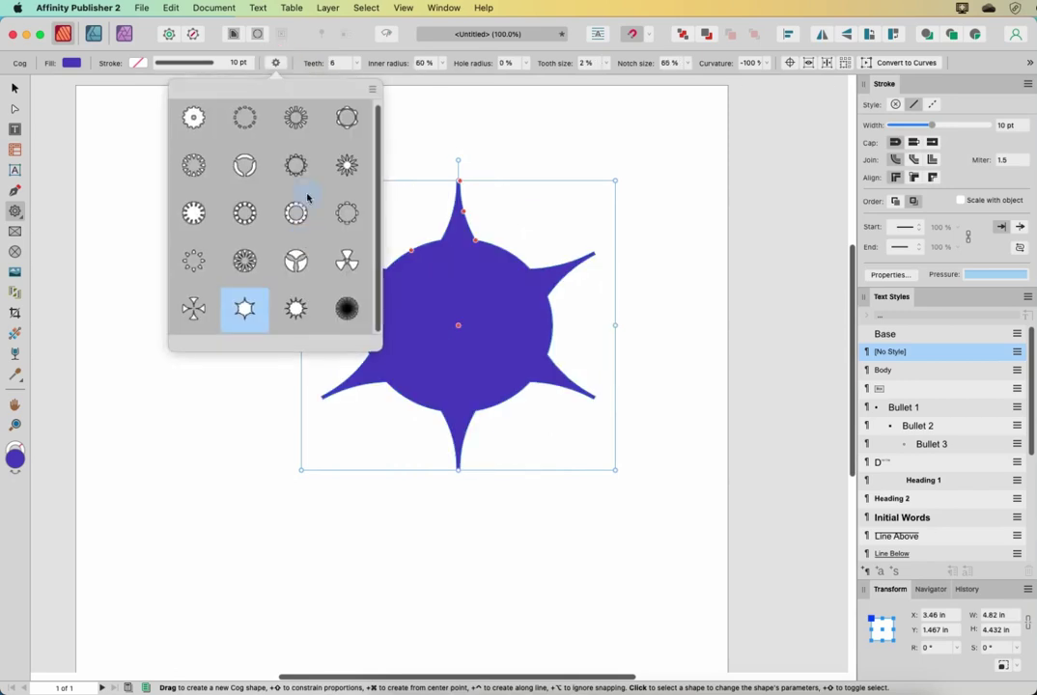
{"action": "left_click", "coordinate": [295, 305]}
{"action": "left_click", "coordinate": [274, 64]}
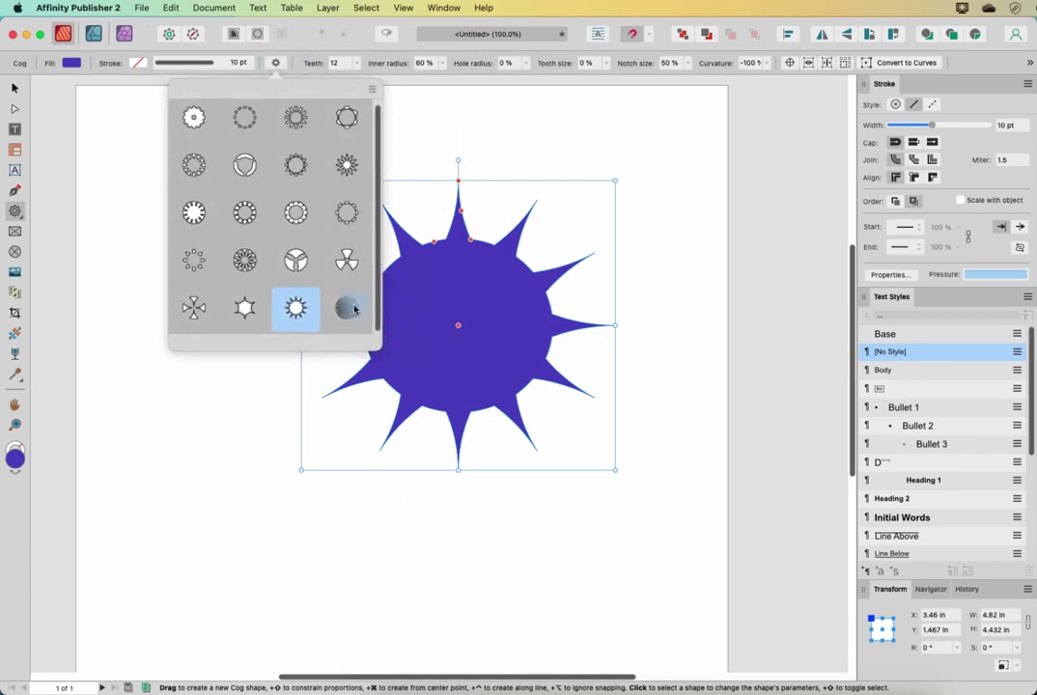
{"action": "left_click", "coordinate": [348, 305]}
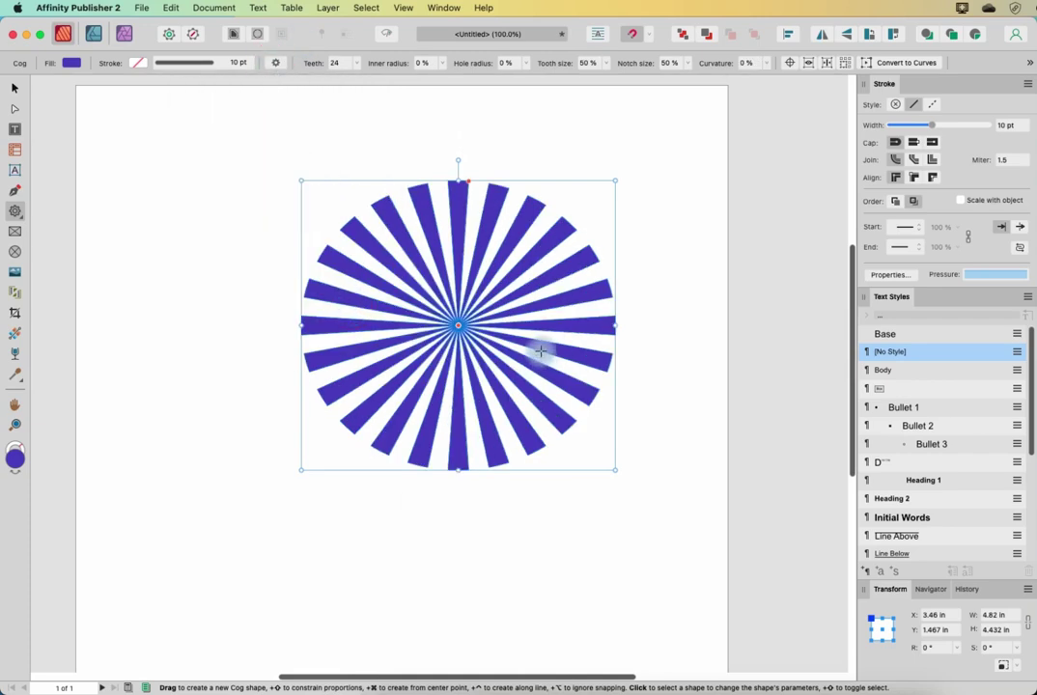
- Reduce the sunburst cog to 18 teeth and enlarge its inner radius to 64%
{"action": "left_click_drag", "start_coordinate": [461, 327], "coordinate": [453, 264]}
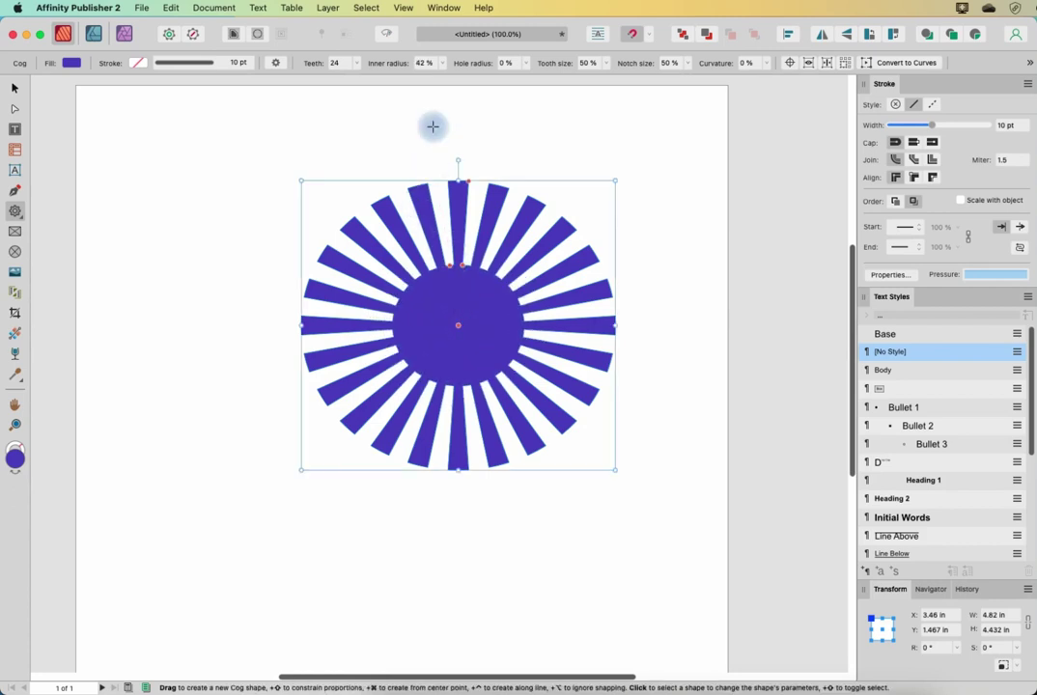
{"action": "left_click", "coordinate": [355, 64]}
{"action": "left_click_drag", "start_coordinate": [355, 83], "coordinate": [468, 78]}
{"action": "left_click", "coordinate": [441, 65]}
- Set the cog's hole radius to 30% and its tooth size to 10%
{"action": "left_click", "coordinate": [525, 65]}
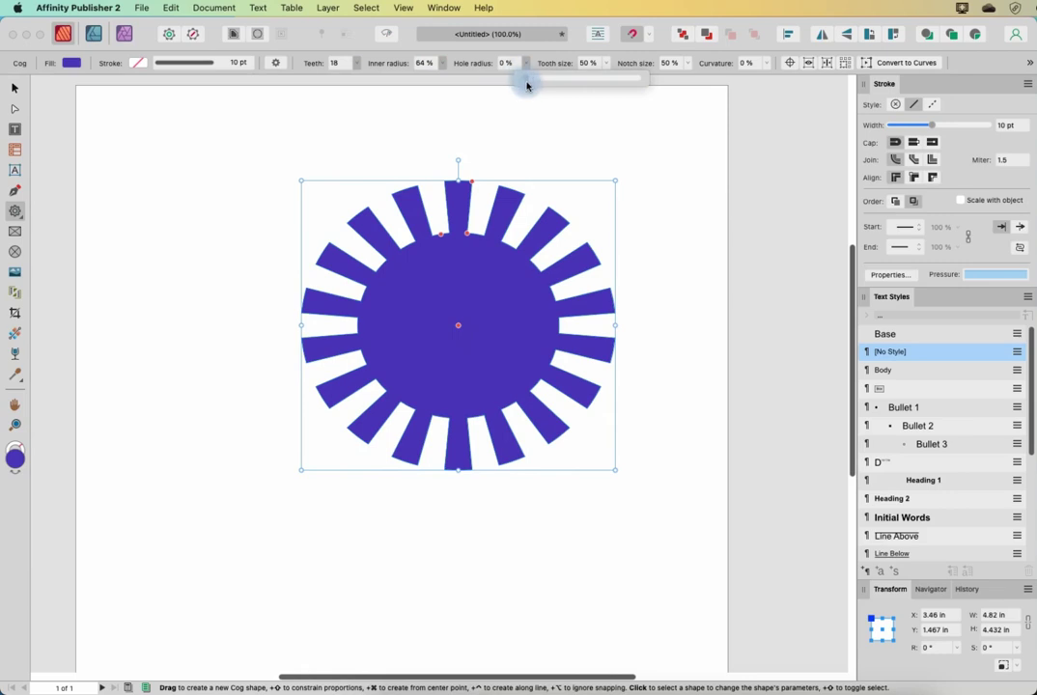
{"action": "mouse_move", "coordinate": [539, 83]}
{"action": "left_mouse_down"}
{"action": "mouse_move", "coordinate": [619, 88]}
{"action": "mouse_move", "coordinate": [578, 91]}
{"action": "mouse_move", "coordinate": [639, 81]}
{"action": "mouse_move", "coordinate": [546, 81]}
{"action": "mouse_move", "coordinate": [557, 78]}
{"action": "left_mouse_up"}
{"action": "left_click", "coordinate": [605, 65]}
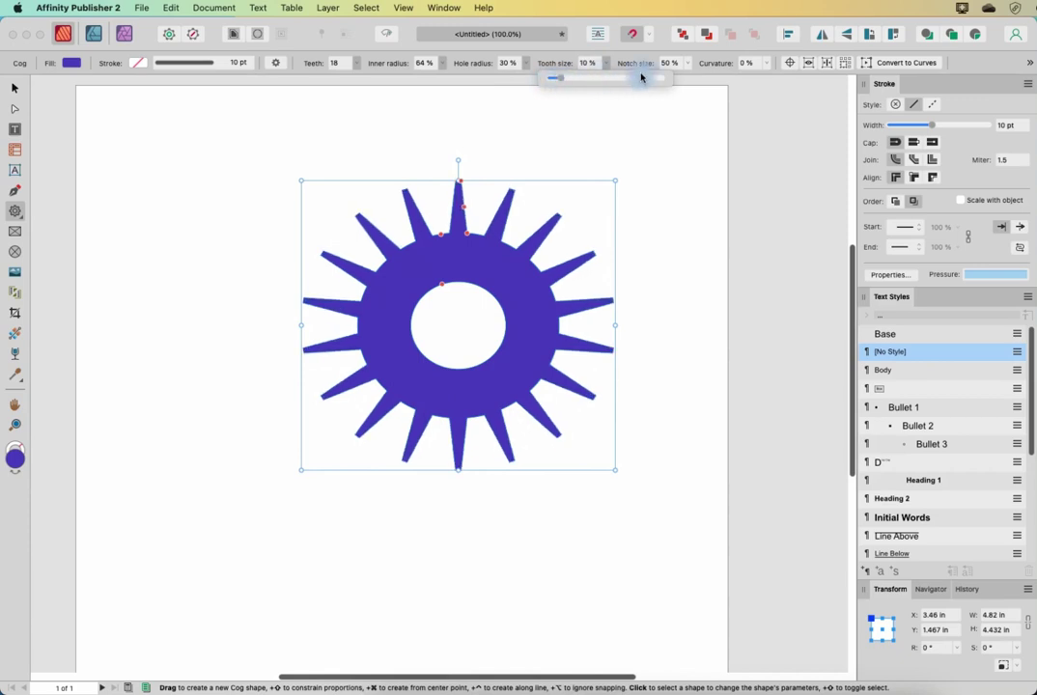
- Set the cog's notch size to 1% and its curvature to 100%
{"action": "left_click", "coordinate": [689, 65]}
{"action": "left_click_drag", "start_coordinate": [690, 81], "coordinate": [635, 83]}
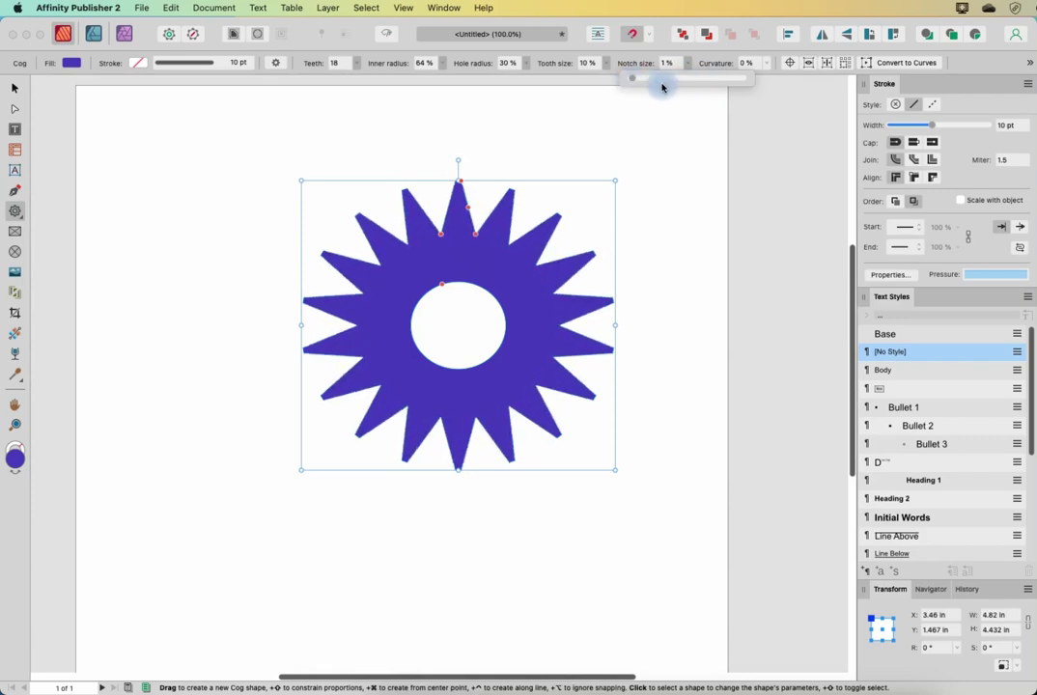
{"action": "left_click", "coordinate": [762, 61]}
{"action": "left_click_drag", "start_coordinate": [769, 73], "coordinate": [825, 99]}
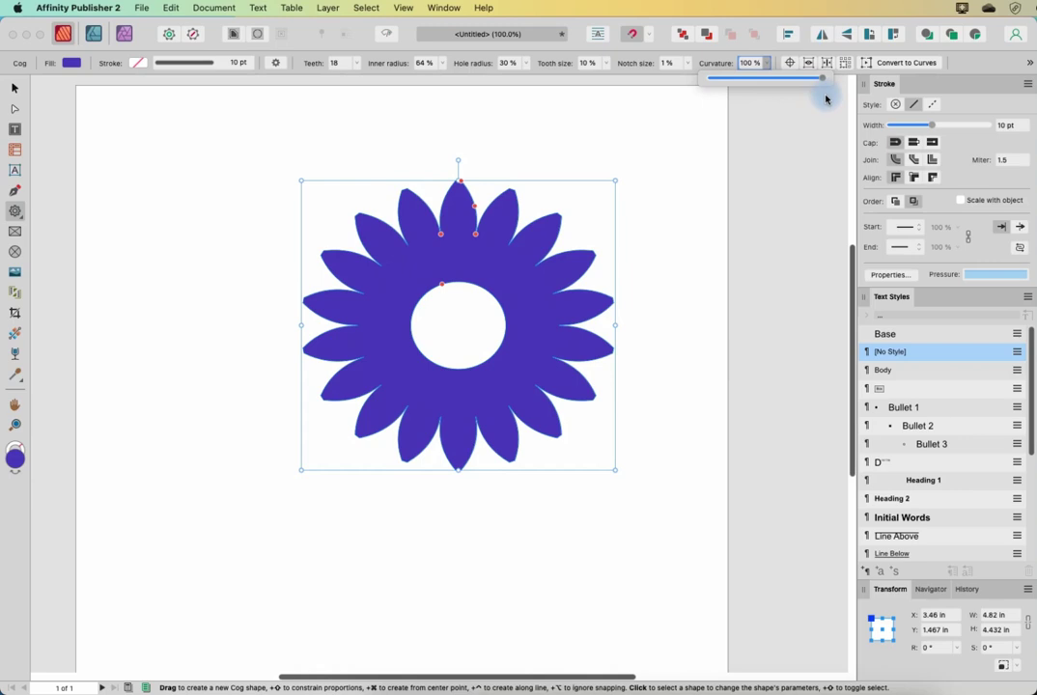
{"action": "left_click", "coordinate": [665, 177]}
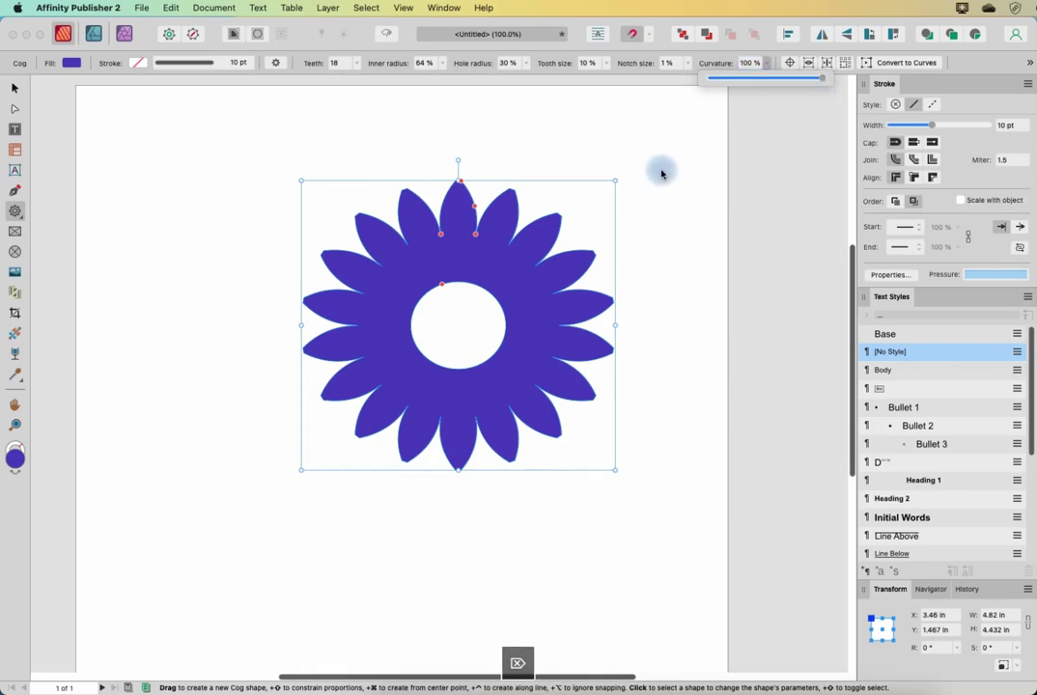
- Select the petal-shaped cog with the Move tool and delete it from the page
{"action": "left_click", "coordinate": [15, 88]}
{"action": "left_click", "coordinate": [370, 261]}
{"action": "key", "text": "Delete"}
{"action": "left_click", "coordinate": [144, 282]}
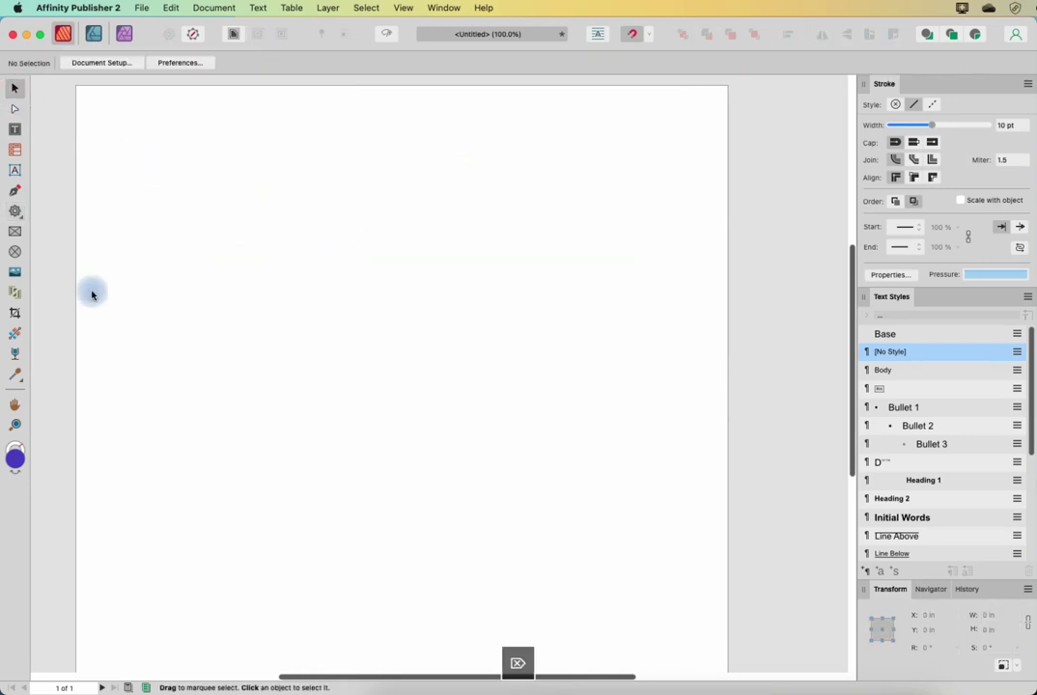
- Draw a cloud shape about 4.98 in wide and 4.65 in high in the middle of the page
{"action": "left_click", "coordinate": [14, 211]}
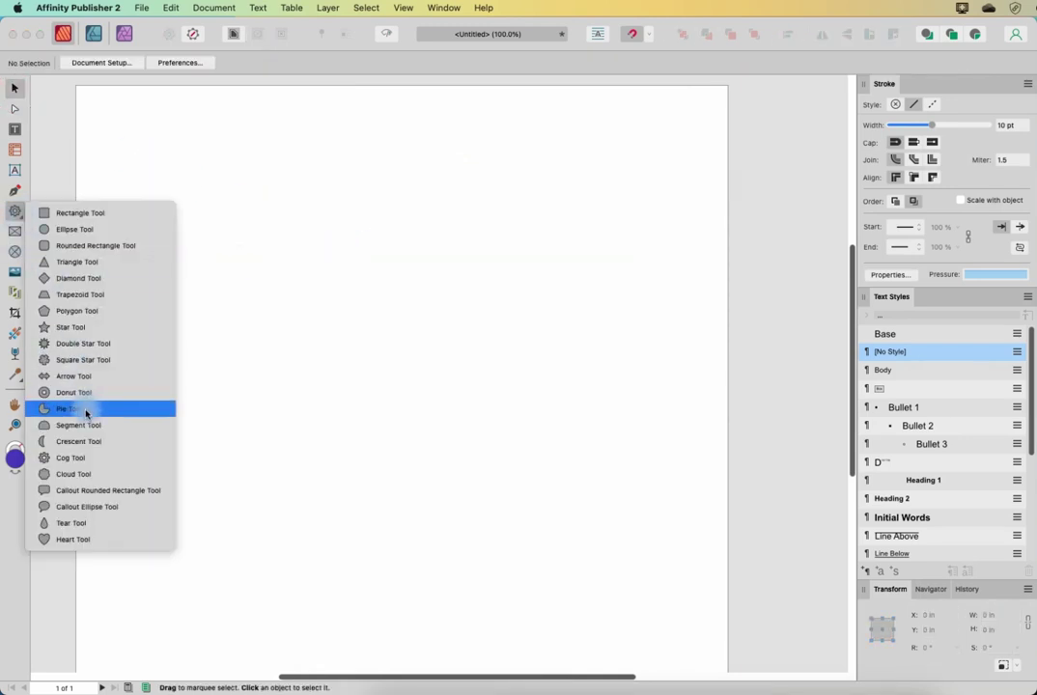
{"action": "left_click", "coordinate": [74, 474]}
{"action": "left_click_drag", "start_coordinate": [293, 224], "coordinate": [618, 519]}
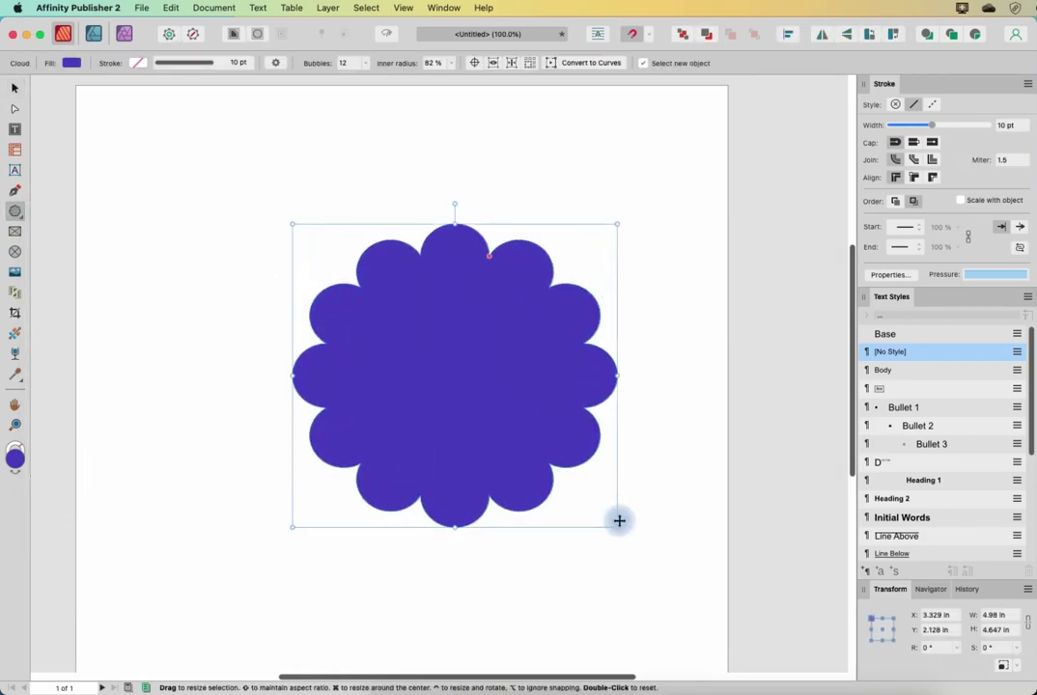
- Shrink the cloud's inner radius to 47% and set its bubble count to 9
{"action": "left_click_drag", "start_coordinate": [491, 254], "coordinate": [478, 309]}
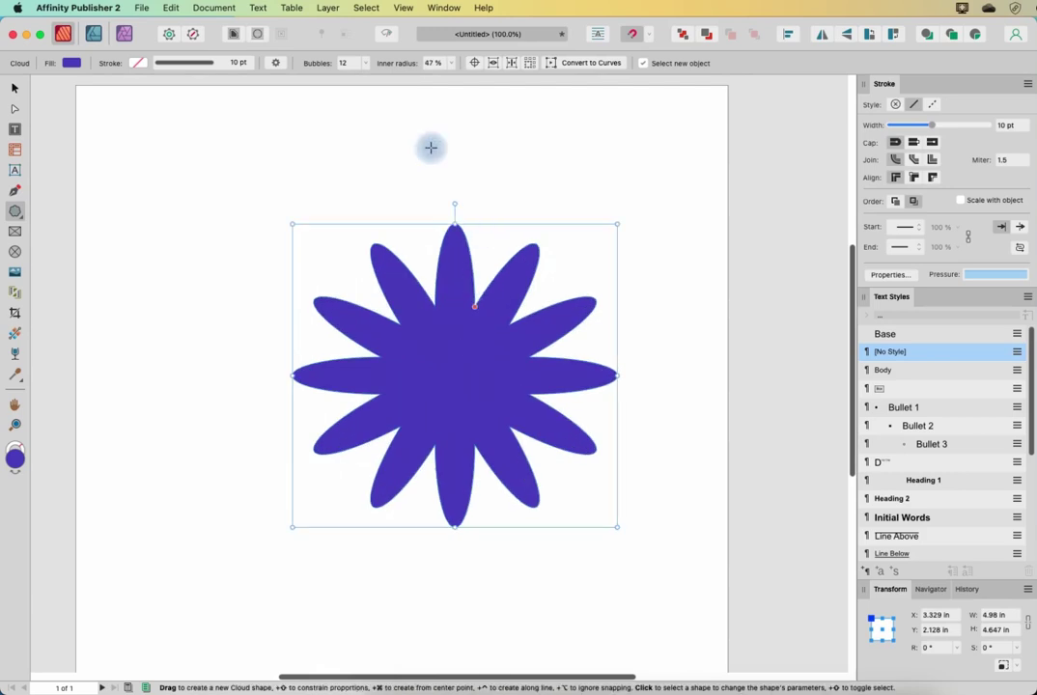
{"action": "left_click", "coordinate": [368, 61]}
{"action": "mouse_move", "coordinate": [363, 82]}
{"action": "left_mouse_down"}
{"action": "mouse_move", "coordinate": [377, 81]}
{"action": "mouse_move", "coordinate": [342, 81]}
{"action": "mouse_move", "coordinate": [355, 88]}
{"action": "left_mouse_up"}
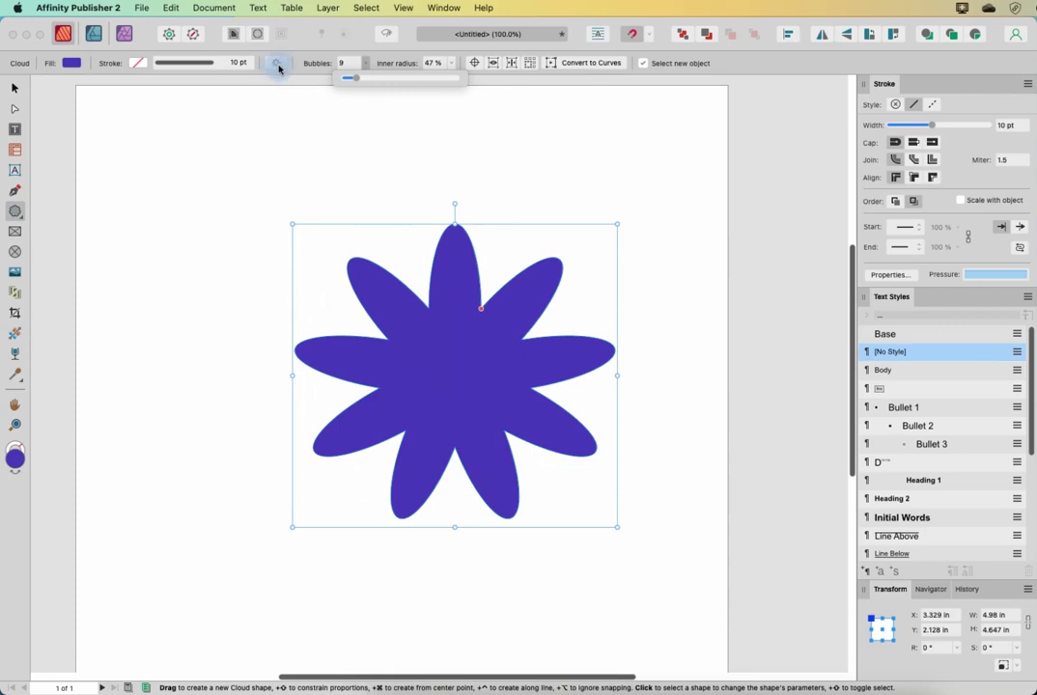
- Check the cloud presets, set the nine-bubble cloud's inner radius to 50% and delete the shape
{"action": "left_click", "coordinate": [276, 64]}
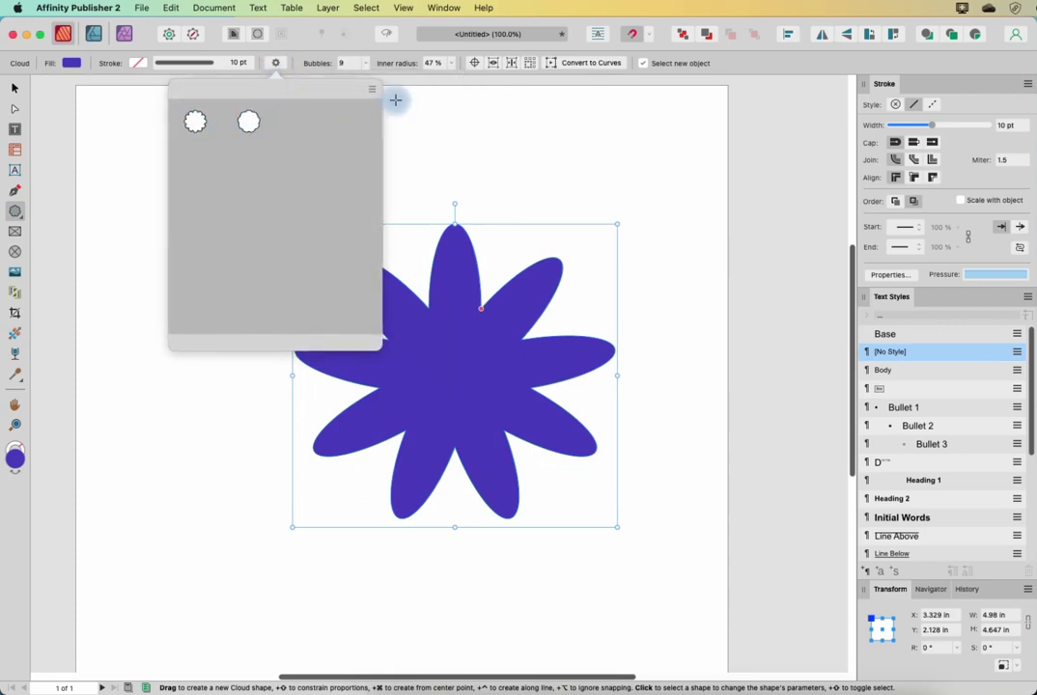
{"action": "left_click", "coordinate": [446, 96]}
{"action": "left_click", "coordinate": [450, 64]}
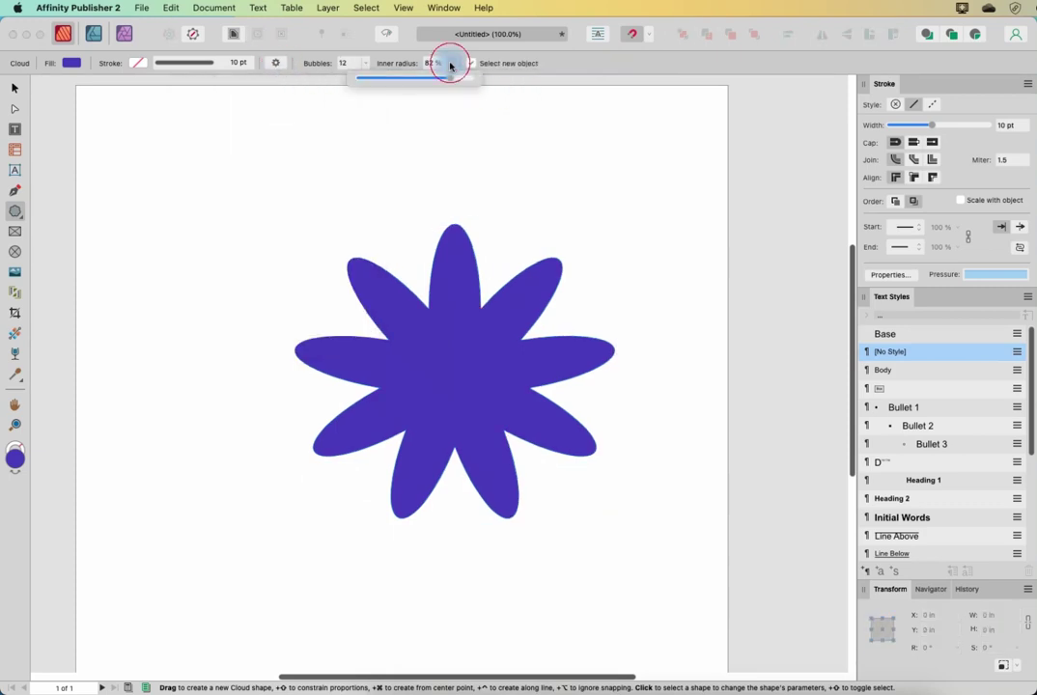
{"action": "left_click", "coordinate": [465, 237]}
{"action": "left_click", "coordinate": [450, 63]}
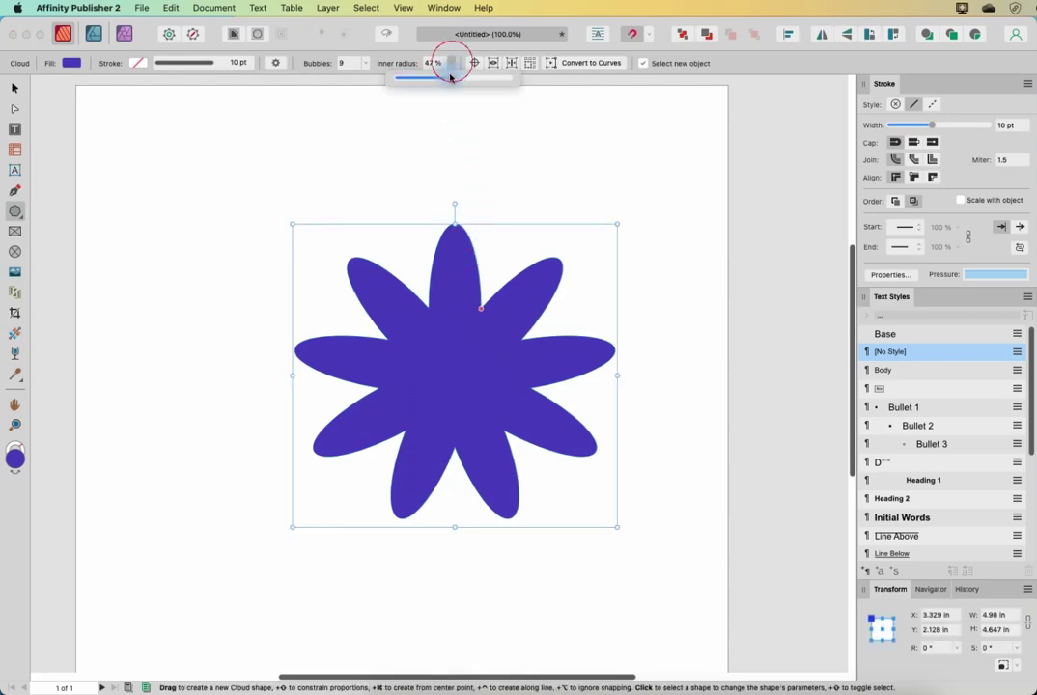
{"action": "mouse_move", "coordinate": [451, 80]}
{"action": "left_mouse_down"}
{"action": "mouse_move", "coordinate": [416, 81]}
{"action": "mouse_move", "coordinate": [454, 88]}
{"action": "left_mouse_up"}
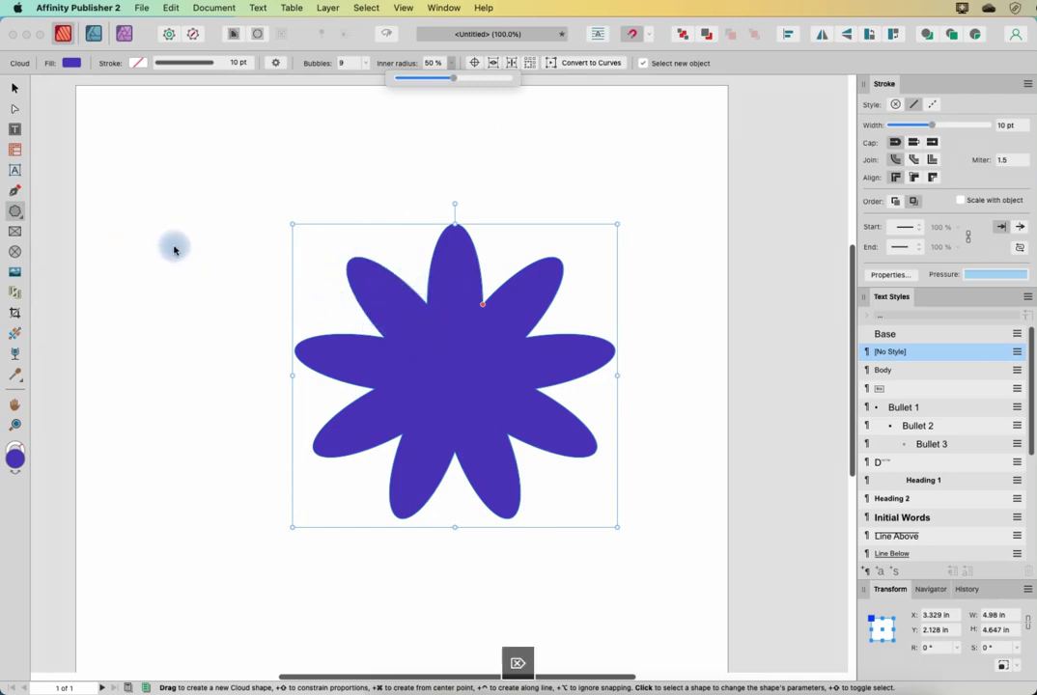
{"action": "key", "text": "Delete"}
- Draw a rounded rectangle callout about 4.33 by 4.11 in and adjust its tail to 15% height, 45% position and 14% width
{"action": "left_click", "coordinate": [15, 211]}
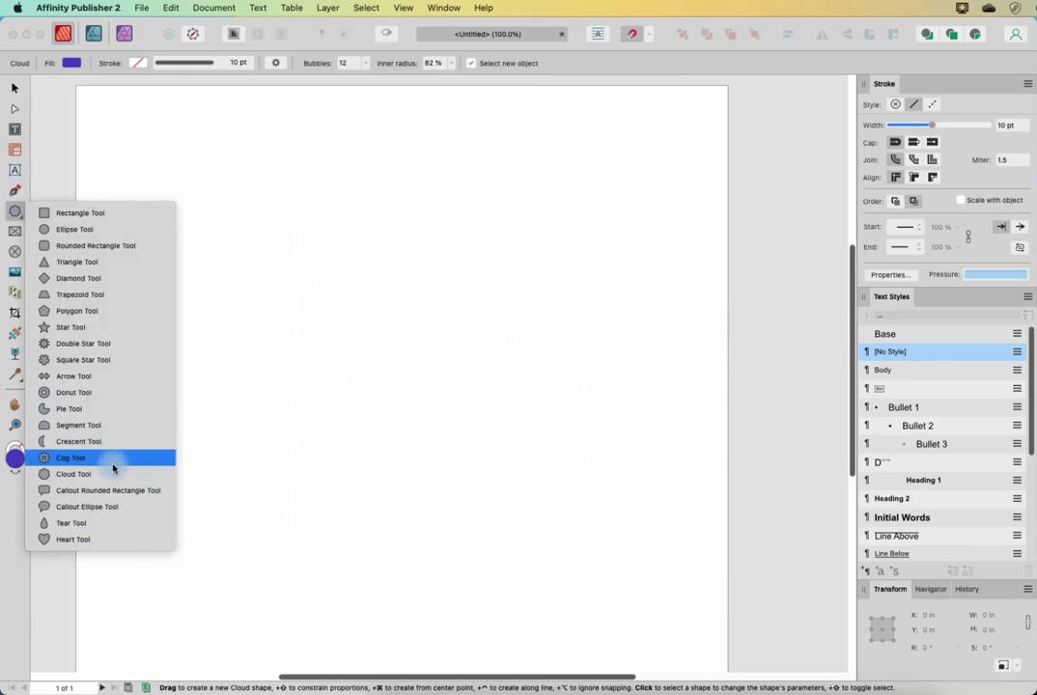
{"action": "left_click", "coordinate": [107, 490]}
{"action": "left_click_drag", "start_coordinate": [373, 208], "coordinate": [656, 476]}
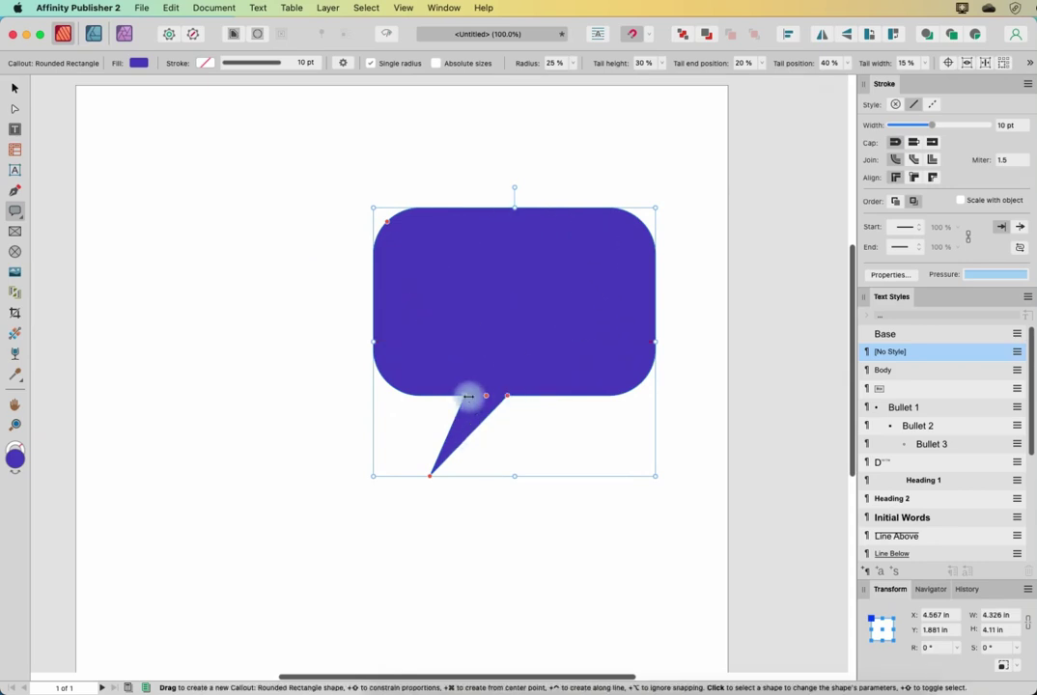
{"action": "left_click_drag", "start_coordinate": [461, 395], "coordinate": [504, 437]}
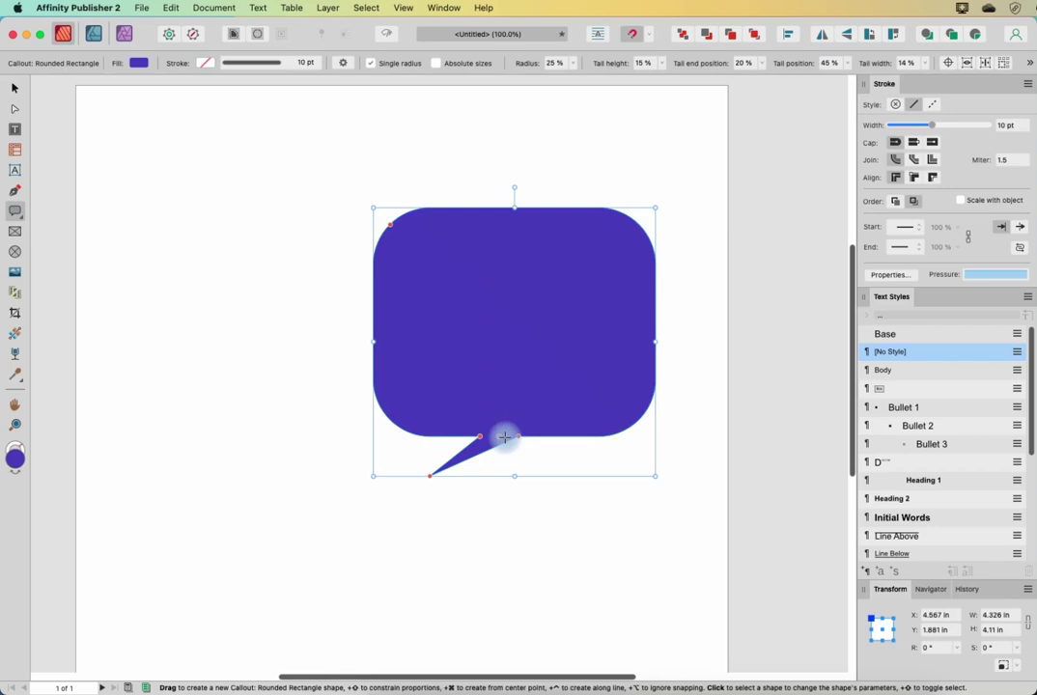
- Turn off the callout's single radius, set the top-left corner radius to 27% and turn single radius back on
{"action": "left_click", "coordinate": [371, 63]}
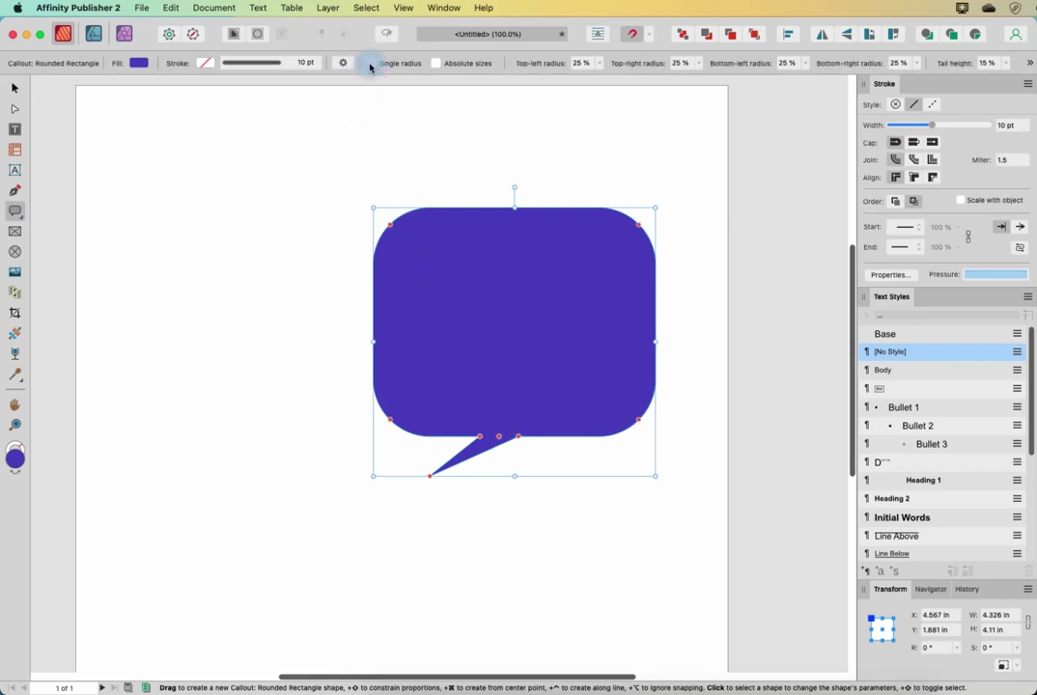
{"action": "mouse_move", "coordinate": [599, 64]}
{"action": "left_mouse_down"}
{"action": "mouse_move", "coordinate": [597, 77]}
{"action": "mouse_move", "coordinate": [650, 82]}
{"action": "mouse_move", "coordinate": [577, 87]}
{"action": "mouse_move", "coordinate": [600, 84]}
{"action": "left_mouse_up"}
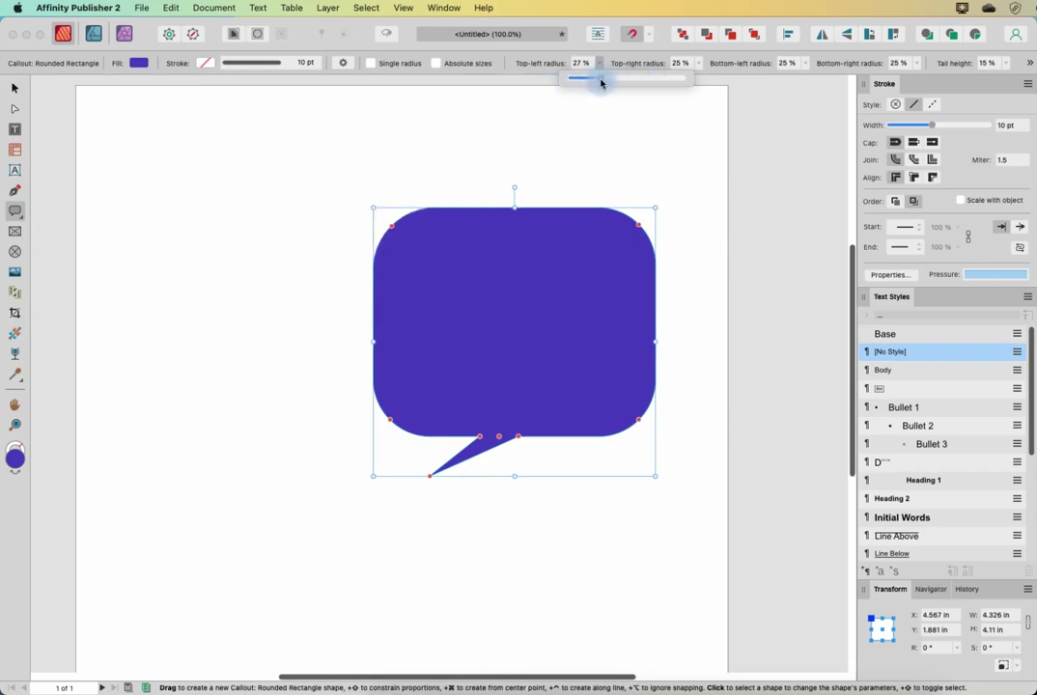
{"action": "left_click", "coordinate": [370, 63]}
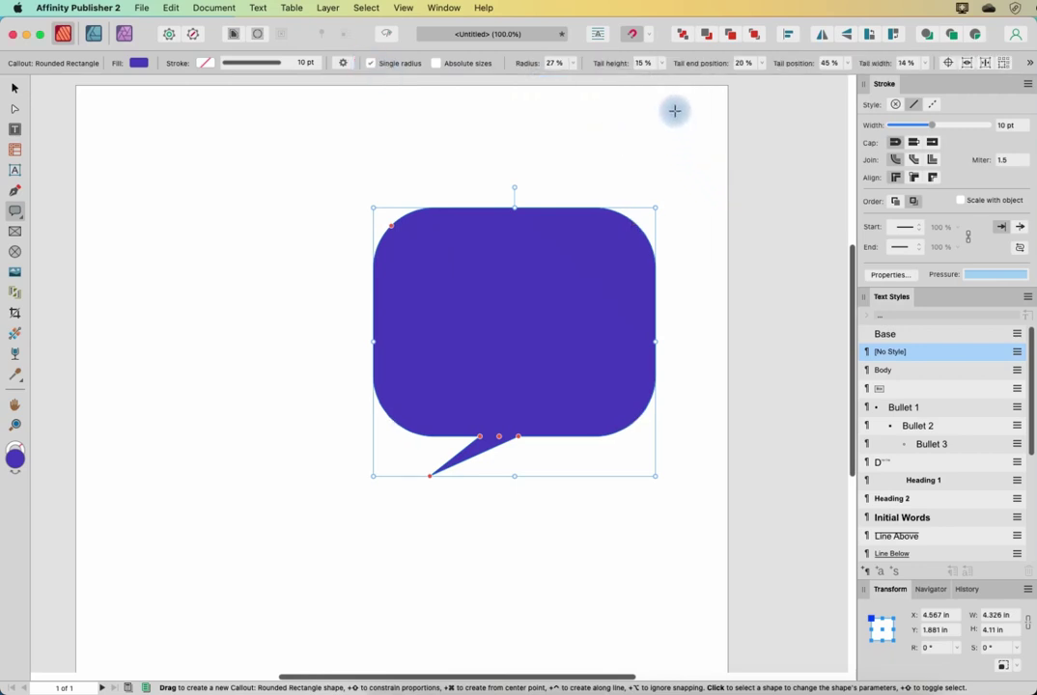
- Set the rounded callout's tail to 20% height, 72% end position, 42% position and 10% width, and delete the shape
{"action": "left_click", "coordinate": [661, 65]}
{"action": "mouse_move", "coordinate": [661, 81]}
{"action": "left_mouse_down"}
{"action": "mouse_move", "coordinate": [697, 84]}
{"action": "mouse_move", "coordinate": [653, 92]}
{"action": "mouse_move", "coordinate": [666, 84]}
{"action": "left_mouse_up"}
{"action": "left_click", "coordinate": [762, 65]}
{"action": "left_click_drag", "start_coordinate": [799, 83], "coordinate": [914, 77]}
{"action": "left_click", "coordinate": [848, 63]}
{"action": "left_click", "coordinate": [924, 64]}
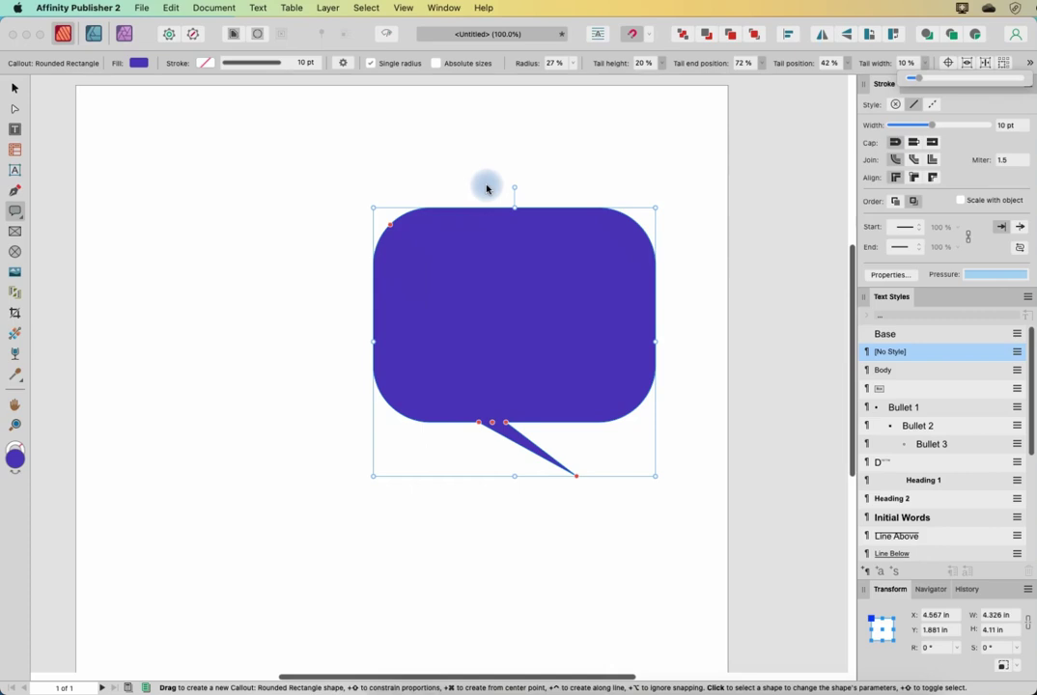
{"action": "key", "text": "Delete"}
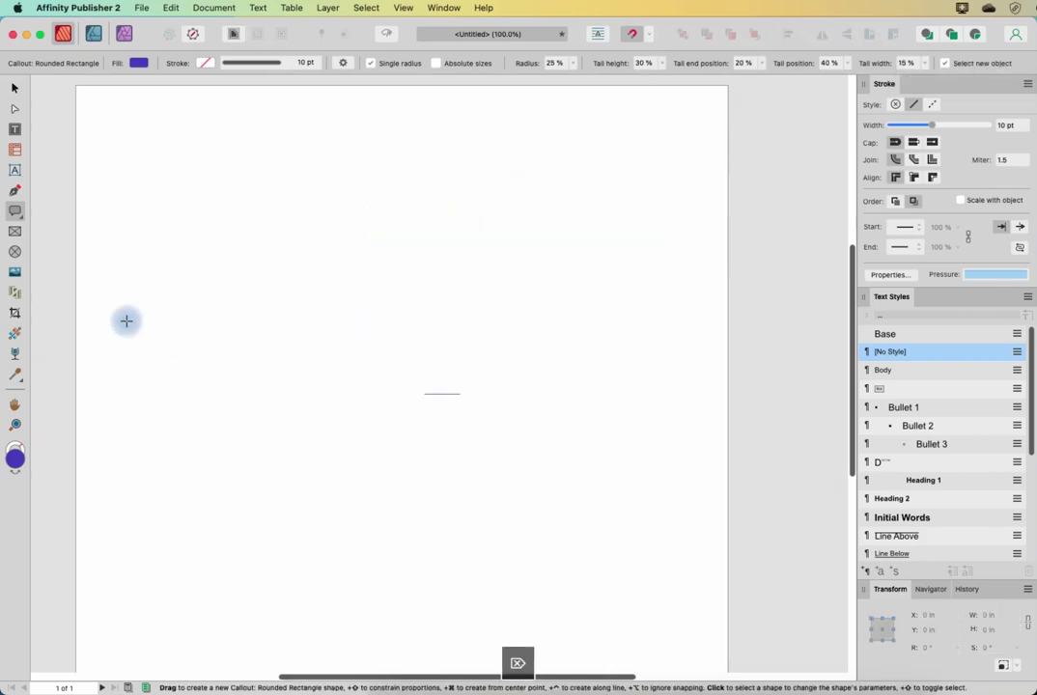
- Draw an ellipse callout about 4.76 by 4.76 in and widen its tail angle to 29°
{"action": "left_click", "coordinate": [15, 211]}
{"action": "left_click", "coordinate": [97, 507]}
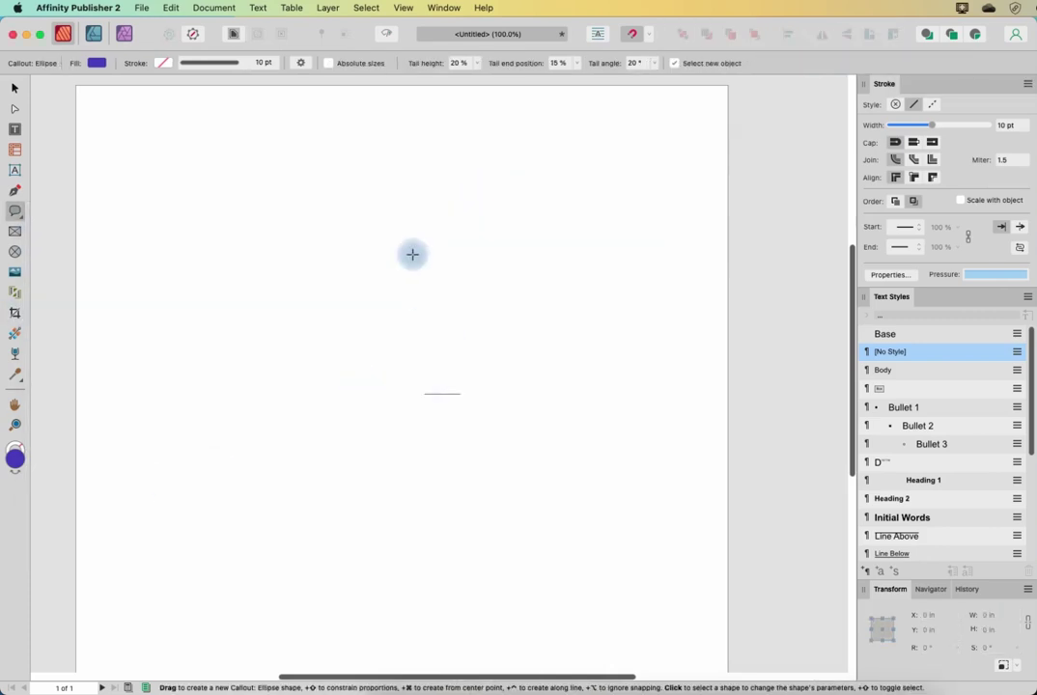
{"action": "left_click_drag", "start_coordinate": [340, 191], "coordinate": [653, 498]}
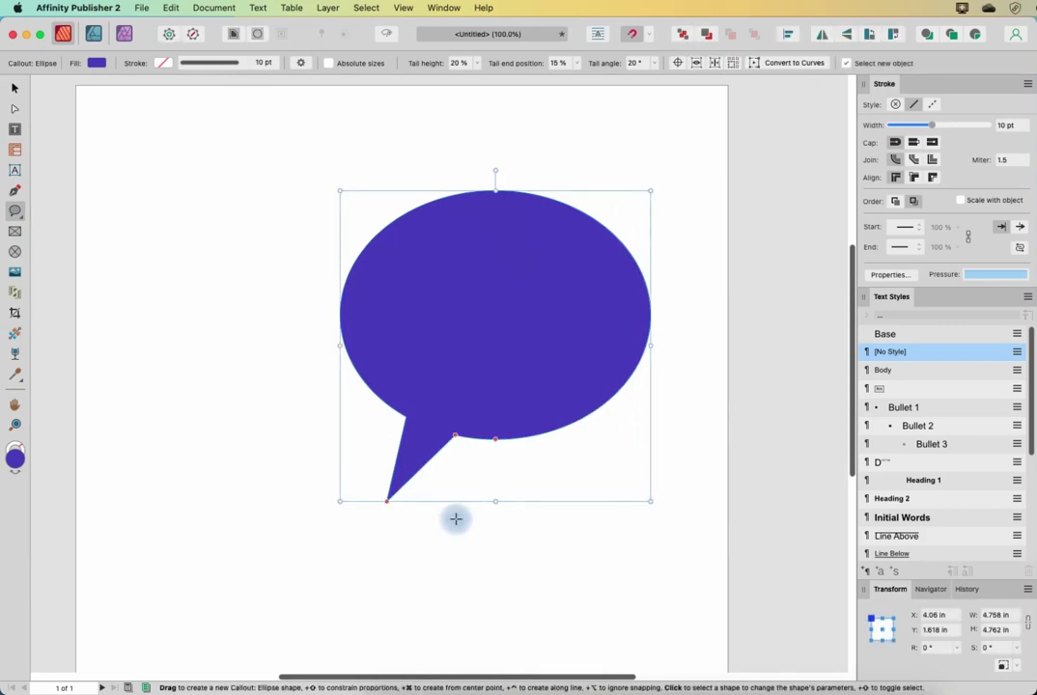
{"action": "left_click_drag", "start_coordinate": [454, 442], "coordinate": [470, 423]}
{"action": "key", "text": "super+z"}
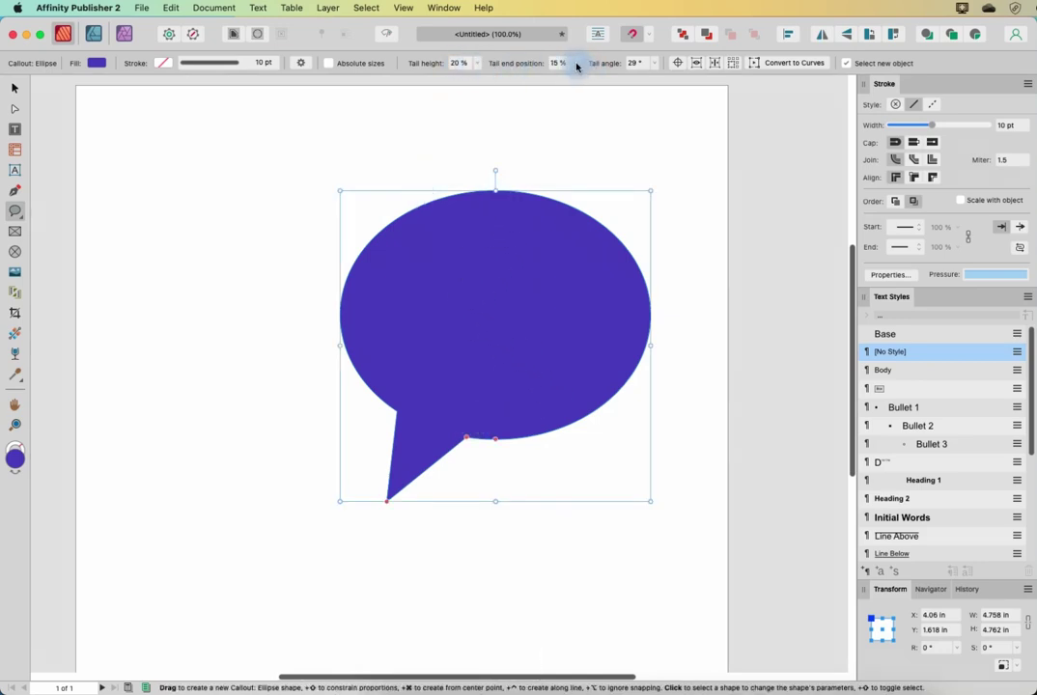
- Adjust the ellipse callout's tail to 38% height, 46% end position and 54° angle, and narrow the shape to about 2.78 in wide
{"action": "left_click", "coordinate": [655, 63]}
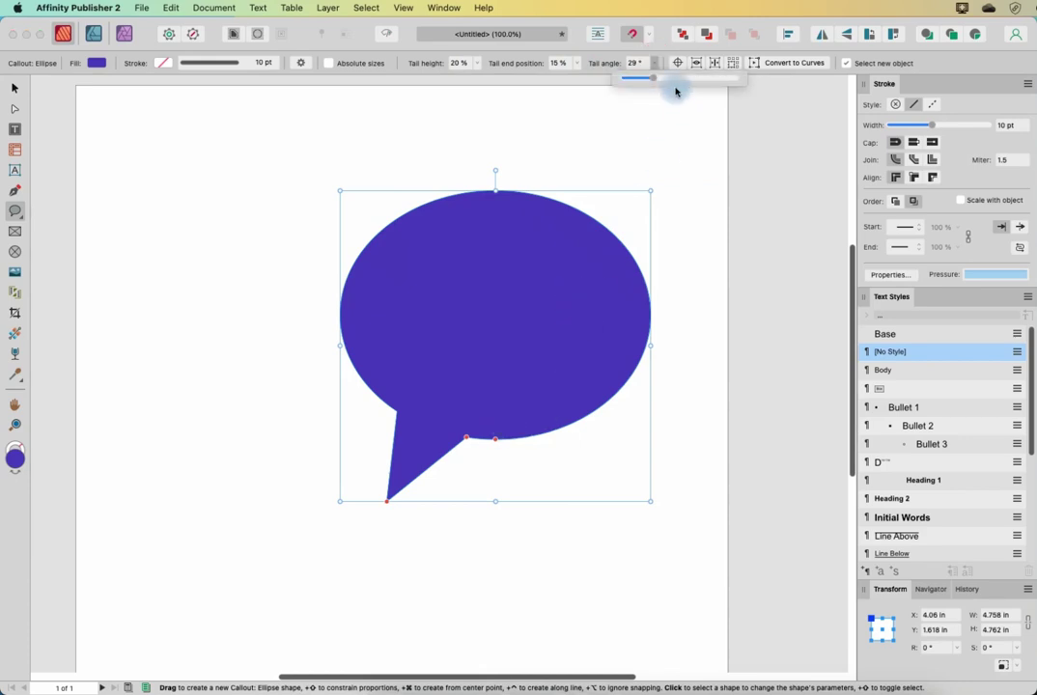
{"action": "left_click_drag", "start_coordinate": [656, 79], "coordinate": [675, 85]}
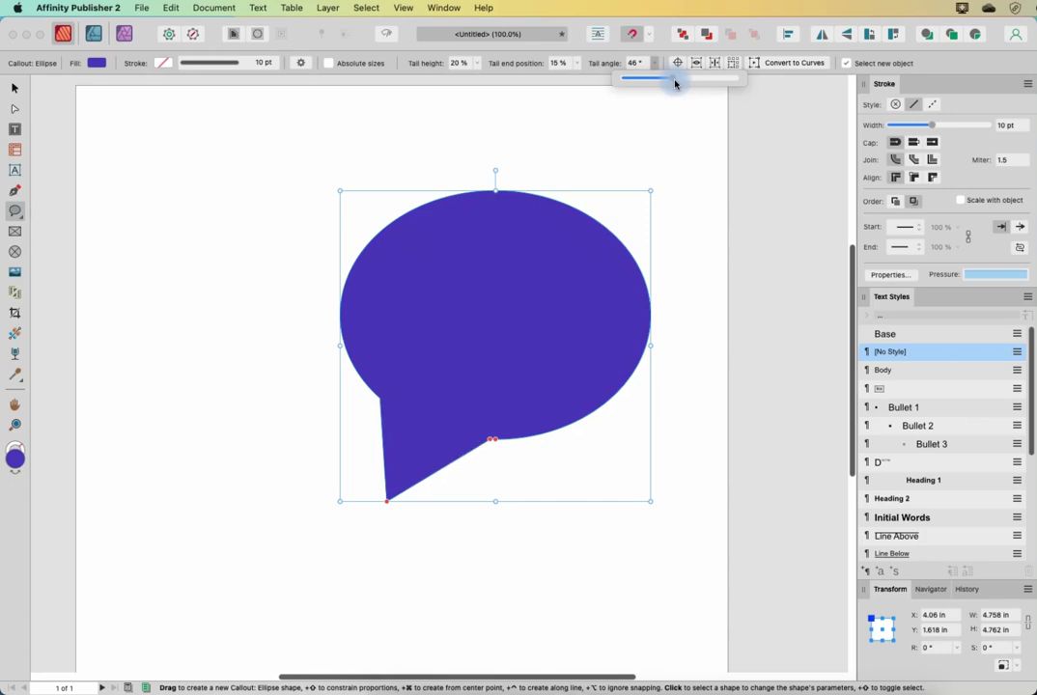
{"action": "left_click", "coordinate": [577, 64]}
{"action": "left_click_drag", "start_coordinate": [581, 80], "coordinate": [614, 81]}
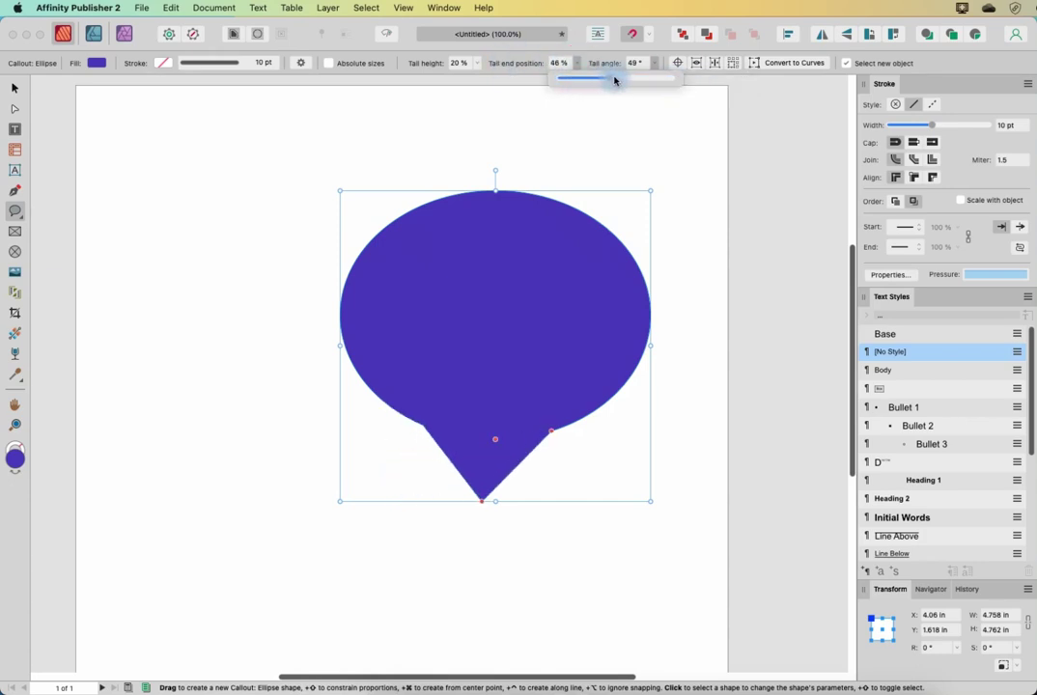
{"action": "left_click_drag", "start_coordinate": [494, 438], "coordinate": [493, 384]}
{"action": "mouse_move", "coordinate": [555, 375]}
{"action": "left_mouse_down"}
{"action": "mouse_move", "coordinate": [539, 363]}
{"action": "mouse_move", "coordinate": [570, 386]}
{"action": "left_mouse_up"}
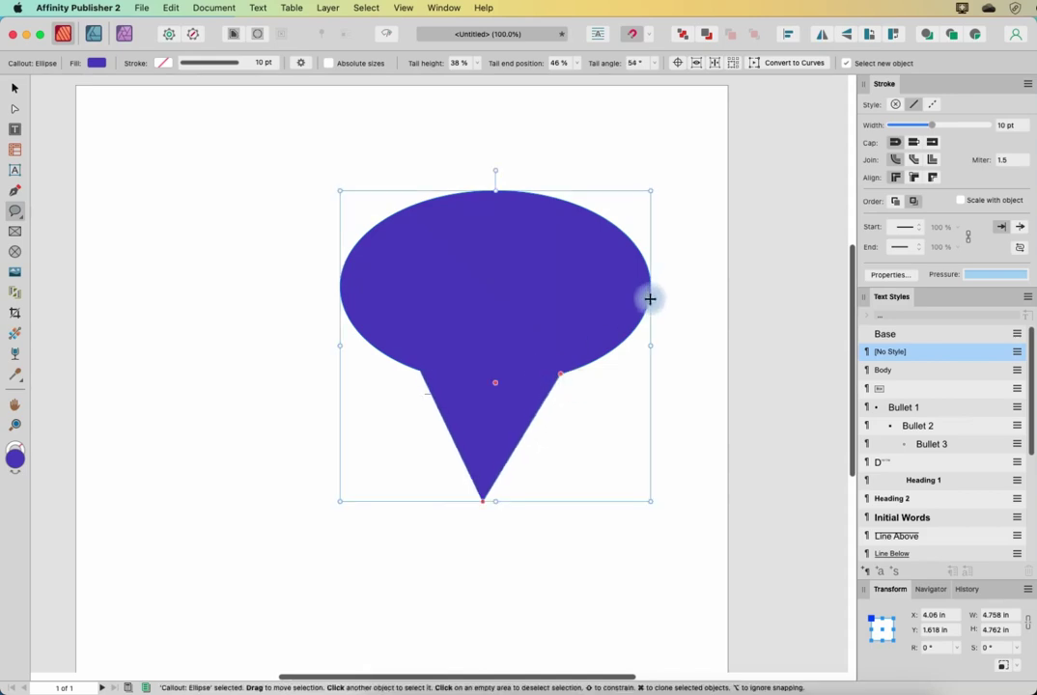
{"action": "left_click_drag", "start_coordinate": [651, 348], "coordinate": [522, 353]}
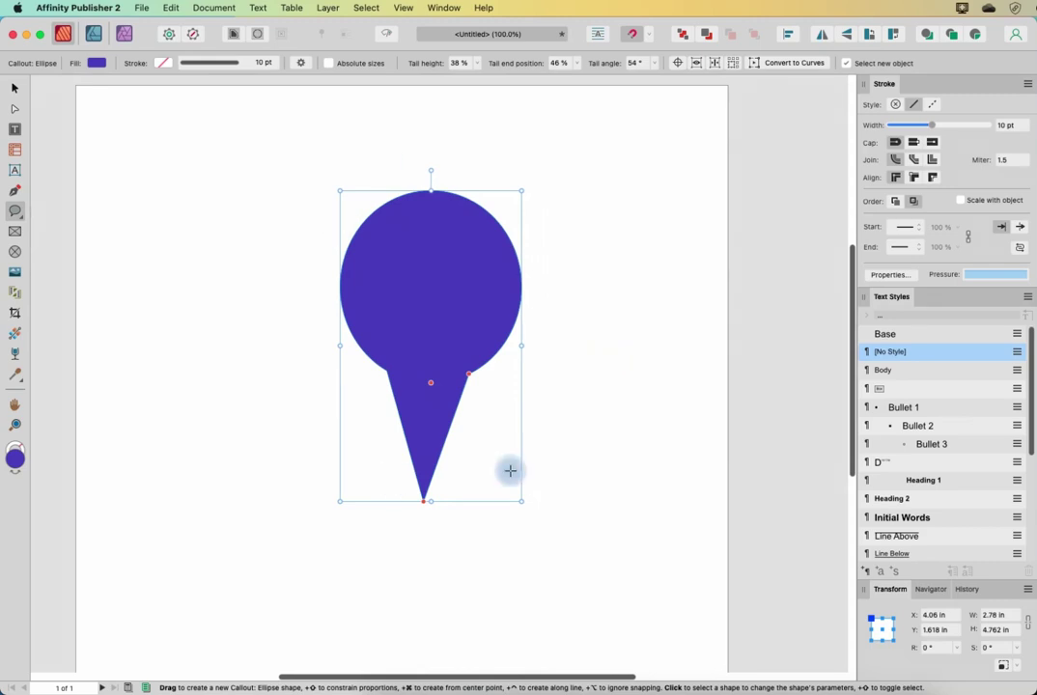
- Delete the ellipse callout and draw a tear shape about 4.22 by 5.28 in
{"action": "key", "text": "BackSpace"}
{"action": "left_click", "coordinate": [14, 211]}
{"action": "left_click", "coordinate": [111, 523]}
{"action": "left_click_drag", "start_coordinate": [289, 240], "coordinate": [565, 584]}
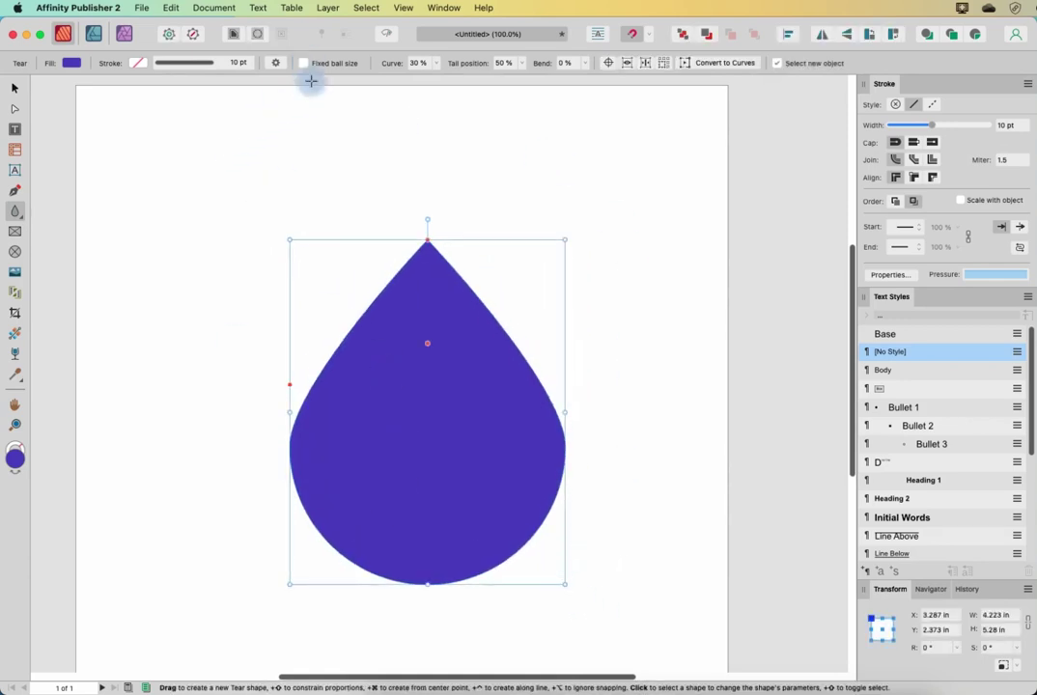
- Set the tear's curve to 79%, tail position to 46% and bend to 100%
{"action": "left_click_drag", "start_coordinate": [427, 343], "coordinate": [543, 342]}
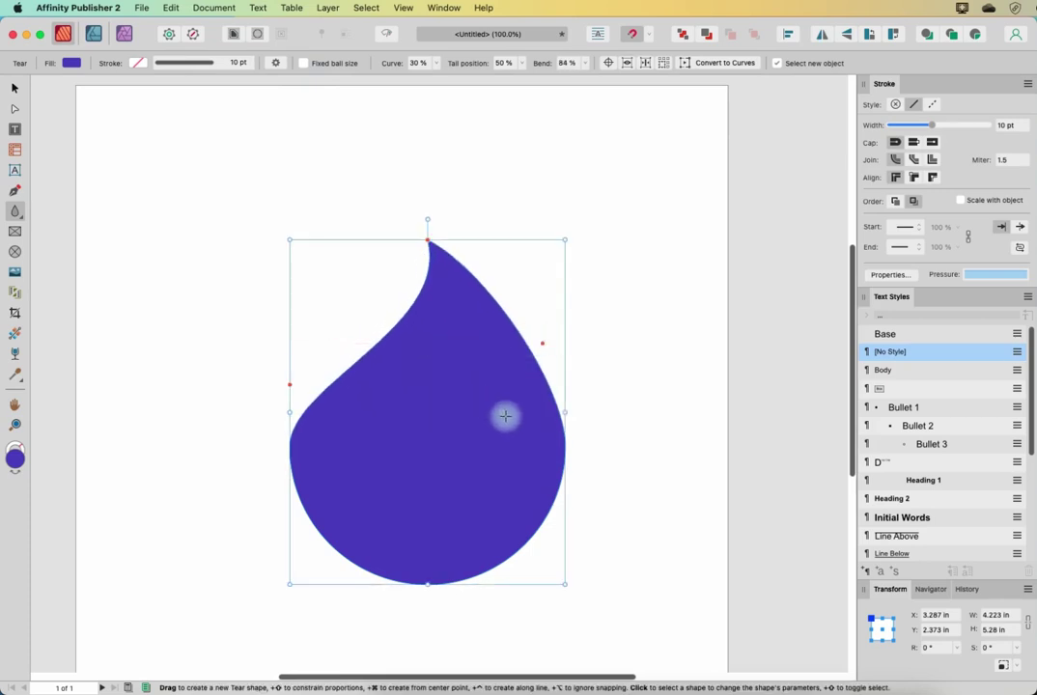
{"action": "left_click", "coordinate": [274, 63]}
{"action": "left_click", "coordinate": [547, 179]}
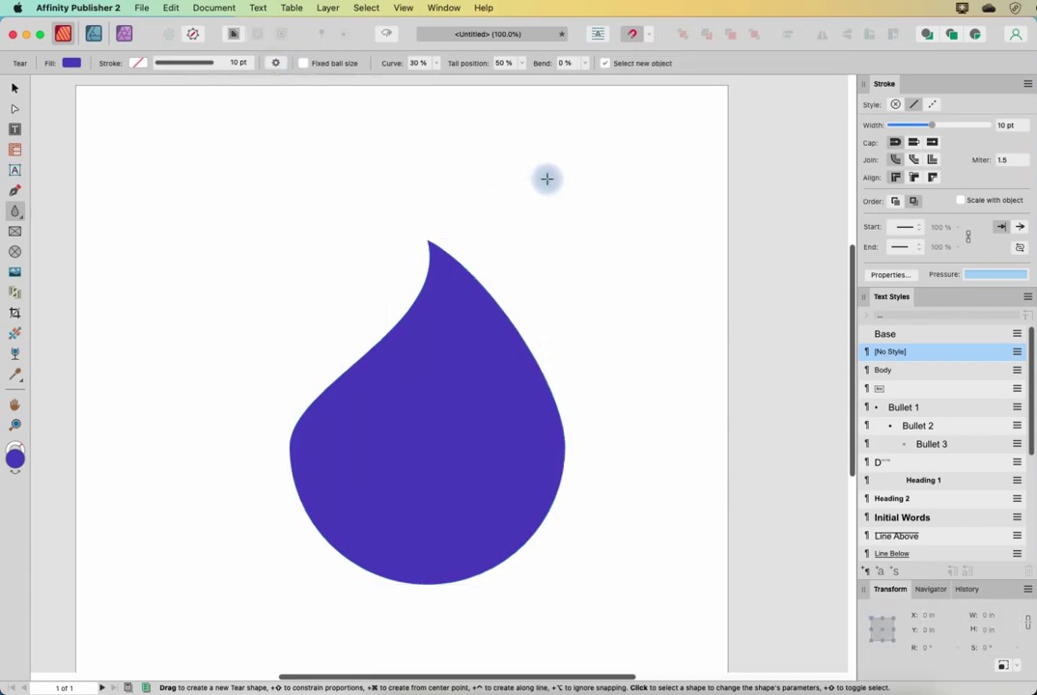
{"action": "left_click", "coordinate": [463, 327]}
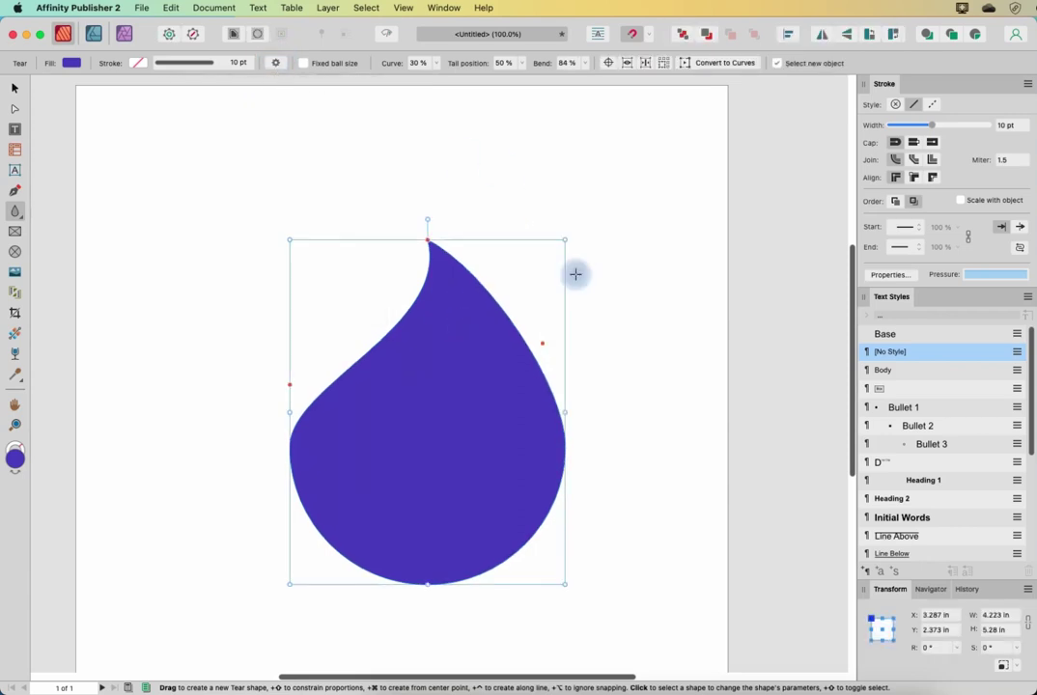
{"action": "left_click", "coordinate": [437, 63]}
{"action": "left_click_drag", "start_coordinate": [430, 76], "coordinate": [621, 85]}
{"action": "left_click", "coordinate": [522, 62]}
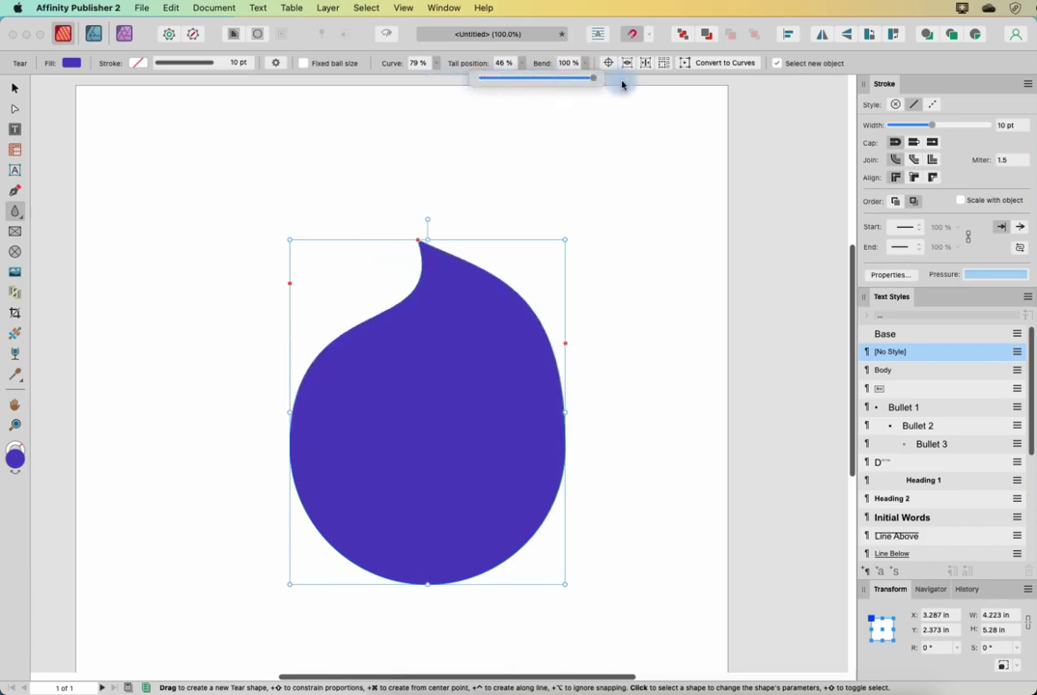
- Enlarge the tear to about 4.96 by 6.43 in with fixed ball size on, and compare it with the option off
{"action": "left_click", "coordinate": [302, 64]}
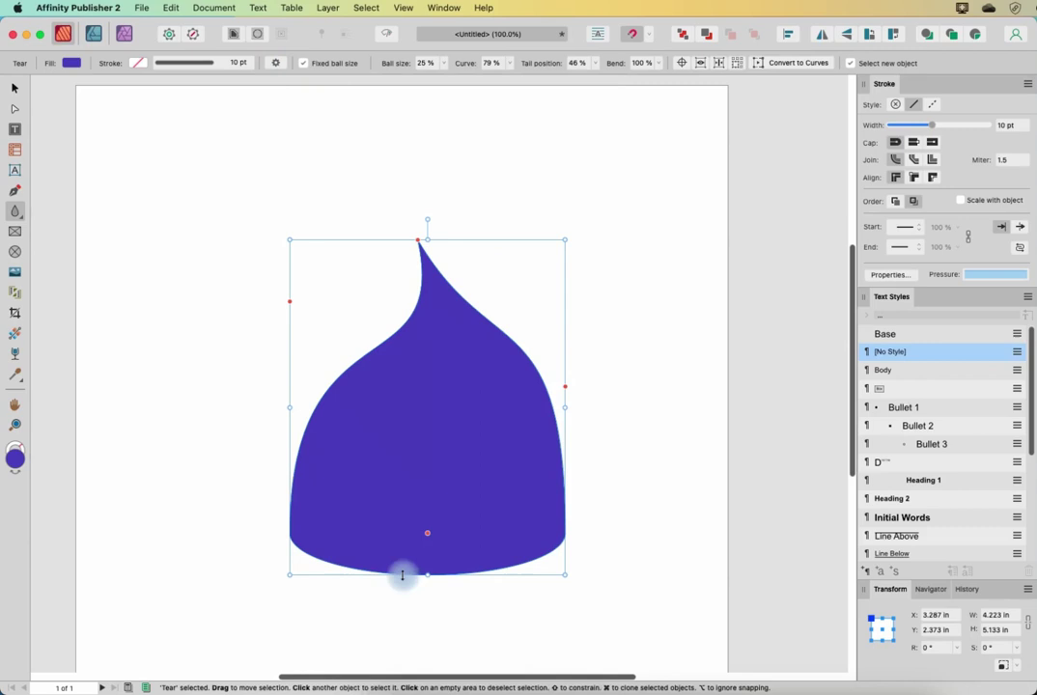
{"action": "left_click_drag", "start_coordinate": [427, 240], "coordinate": [426, 155]}
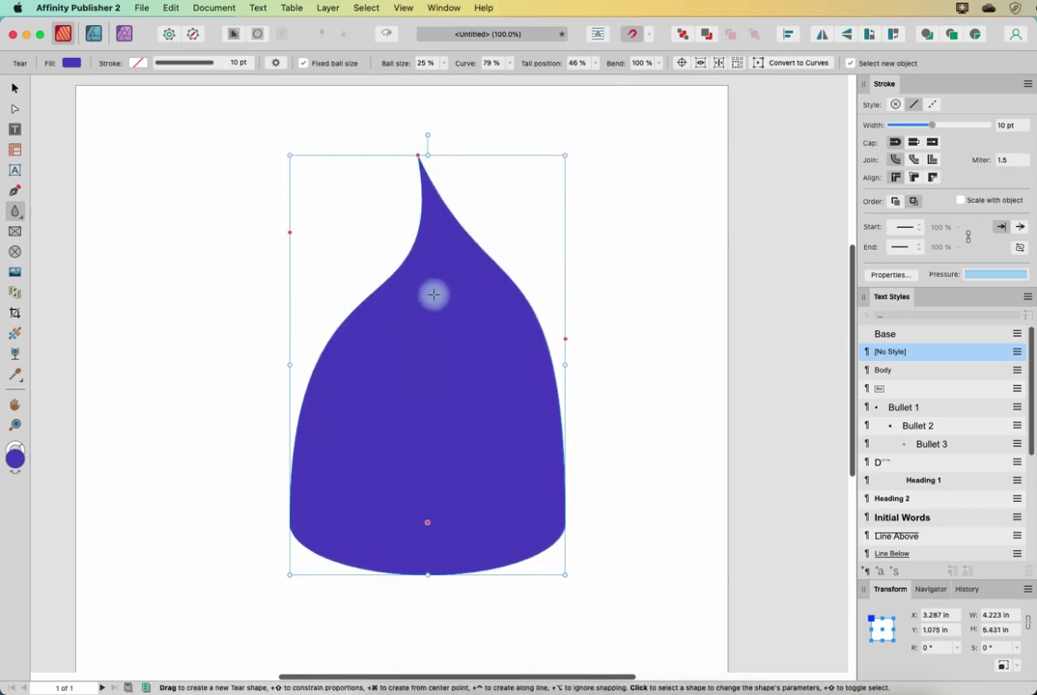
{"action": "left_click_drag", "start_coordinate": [564, 364], "coordinate": [614, 364]}
{"action": "left_click", "coordinate": [304, 63]}
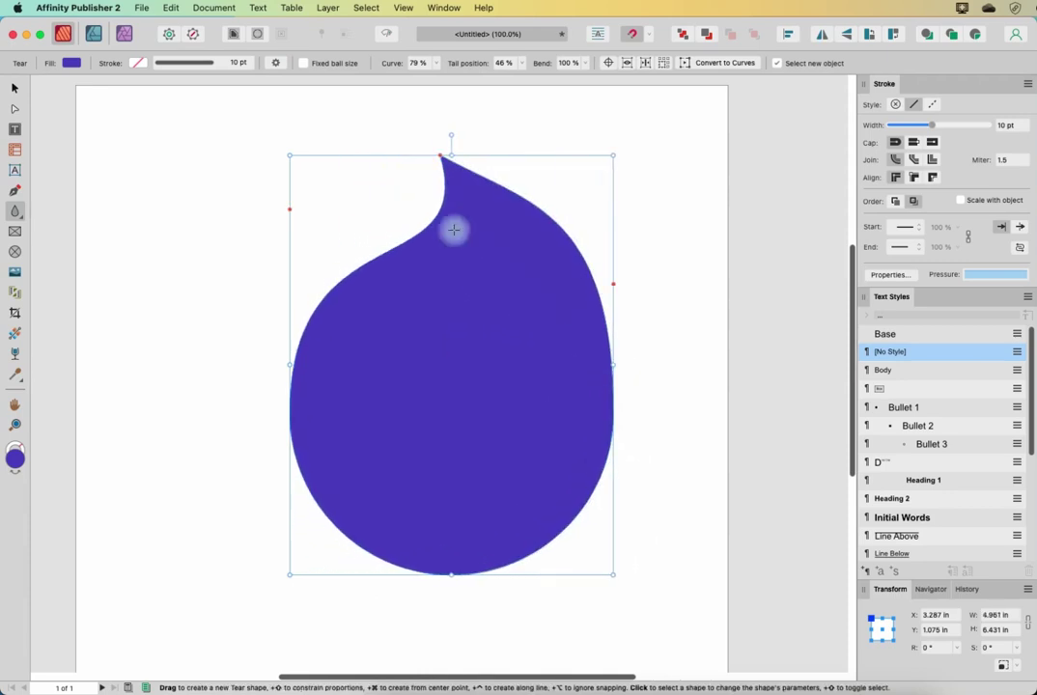
{"action": "left_click", "coordinate": [302, 64]}
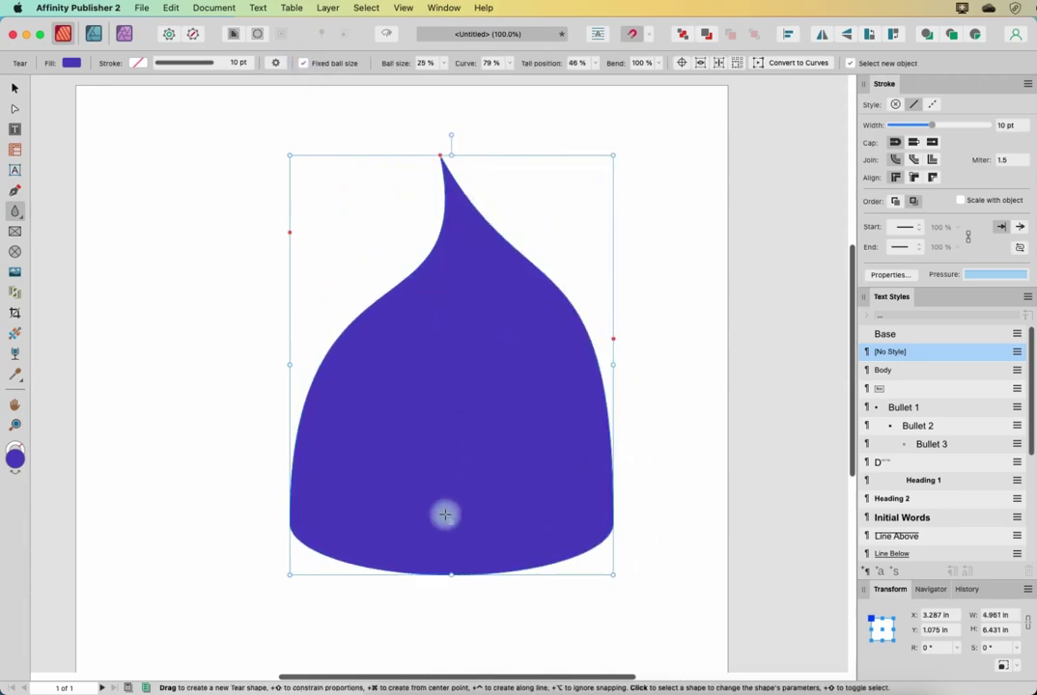
- Try a ball size of 0% on the tear, return it to 25% and set the tail position to 49%
{"action": "left_click_drag", "start_coordinate": [453, 527], "coordinate": [451, 610]}
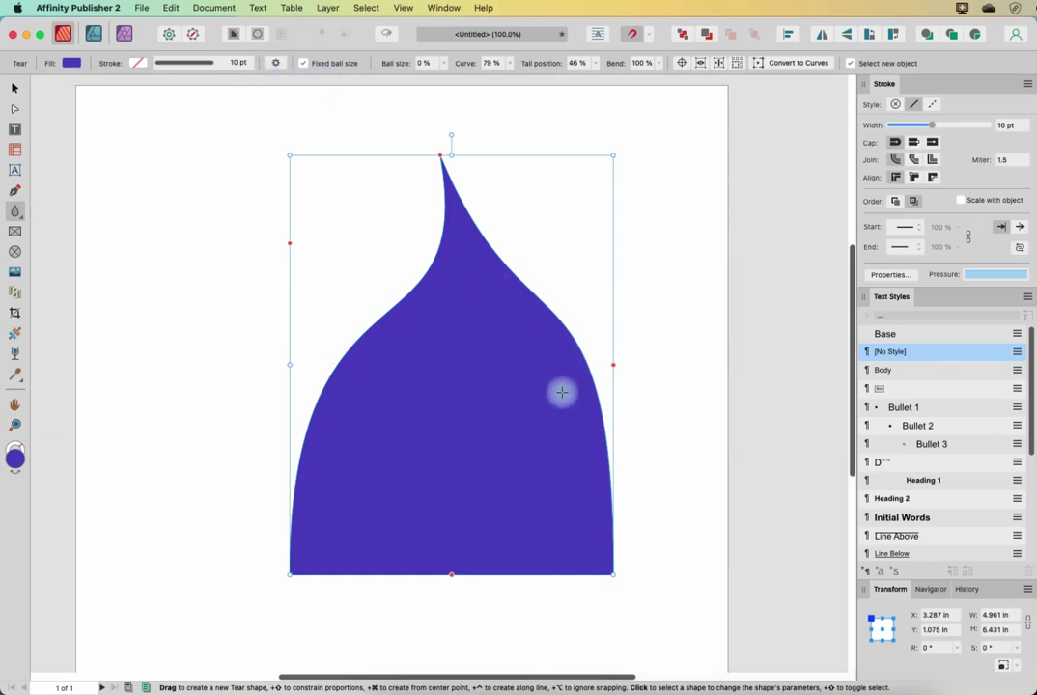
{"action": "left_click_drag", "start_coordinate": [452, 576], "coordinate": [444, 518]}
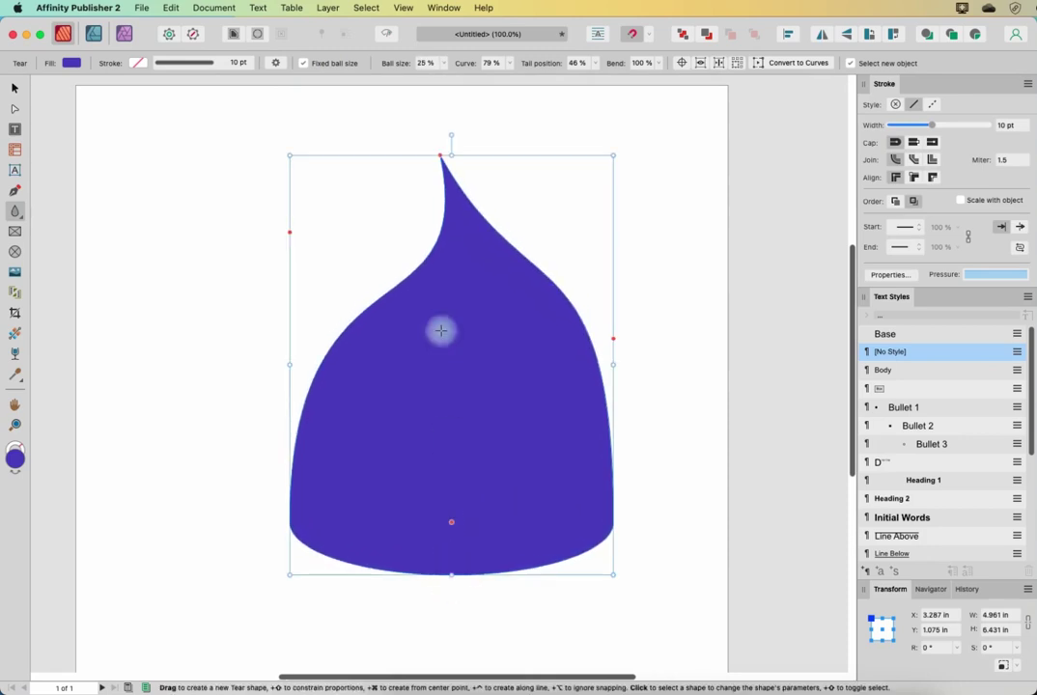
{"action": "left_click_drag", "start_coordinate": [458, 151], "coordinate": [482, 155]}
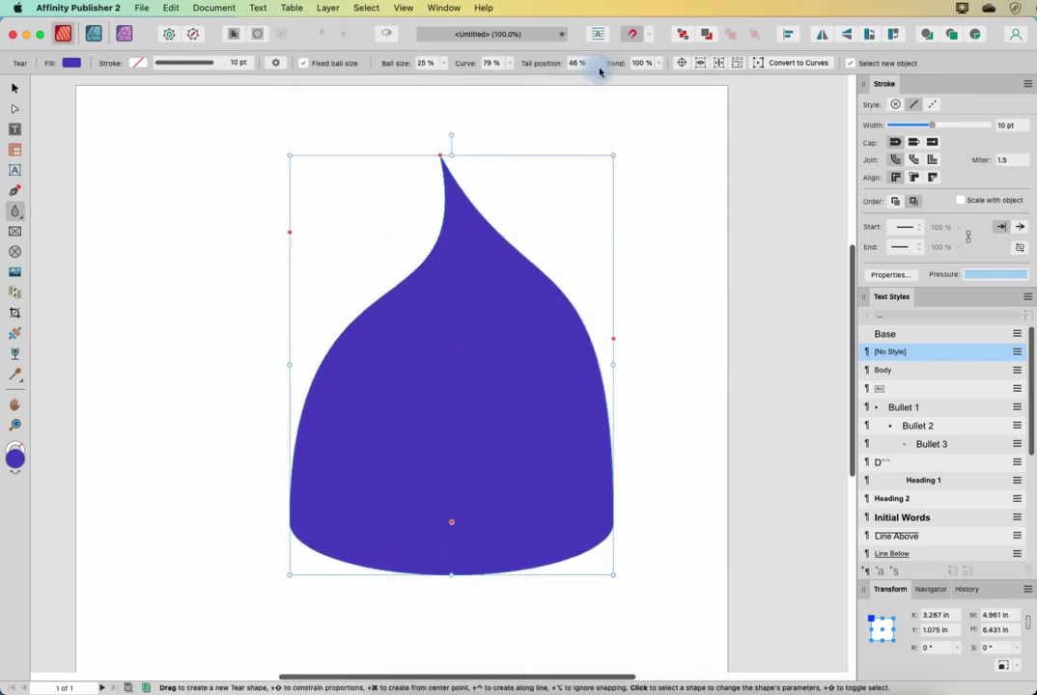
{"action": "left_click", "coordinate": [594, 64]}
{"action": "mouse_move", "coordinate": [590, 81]}
{"action": "left_mouse_down"}
{"action": "mouse_move", "coordinate": [573, 80]}
{"action": "mouse_move", "coordinate": [596, 88]}
{"action": "left_mouse_up"}
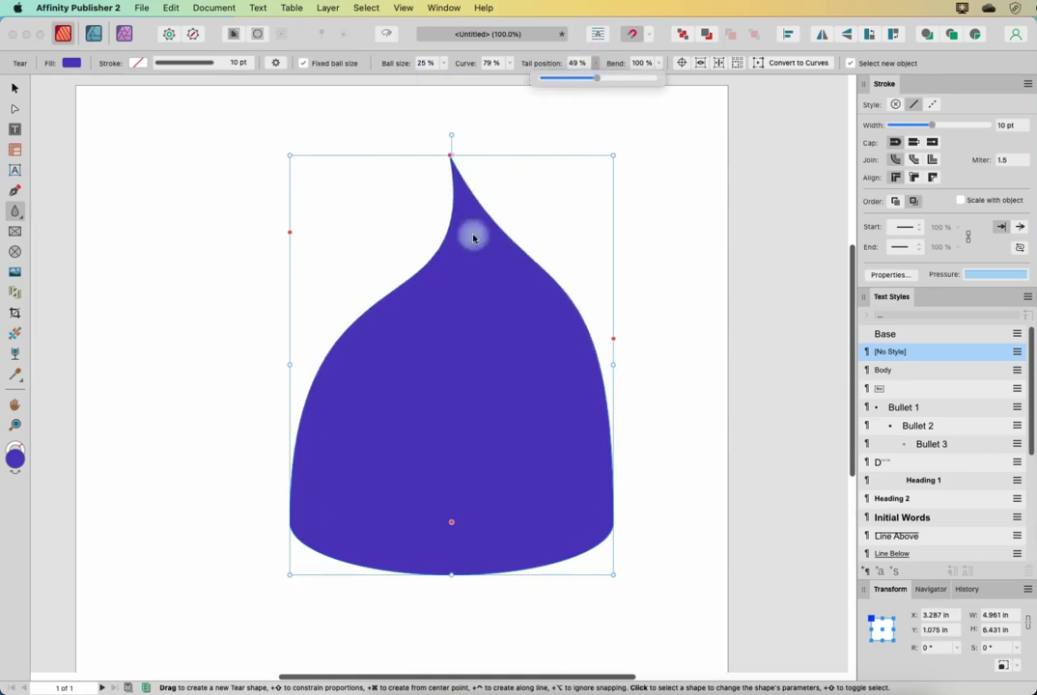
- Compare the tear with fixed ball size off and on, and set its ball size to 34% with 100% bend
{"action": "left_click", "coordinate": [445, 64]}
{"action": "left_click_drag", "start_coordinate": [445, 72], "coordinate": [425, 101]}
{"action": "left_click", "coordinate": [303, 63]}
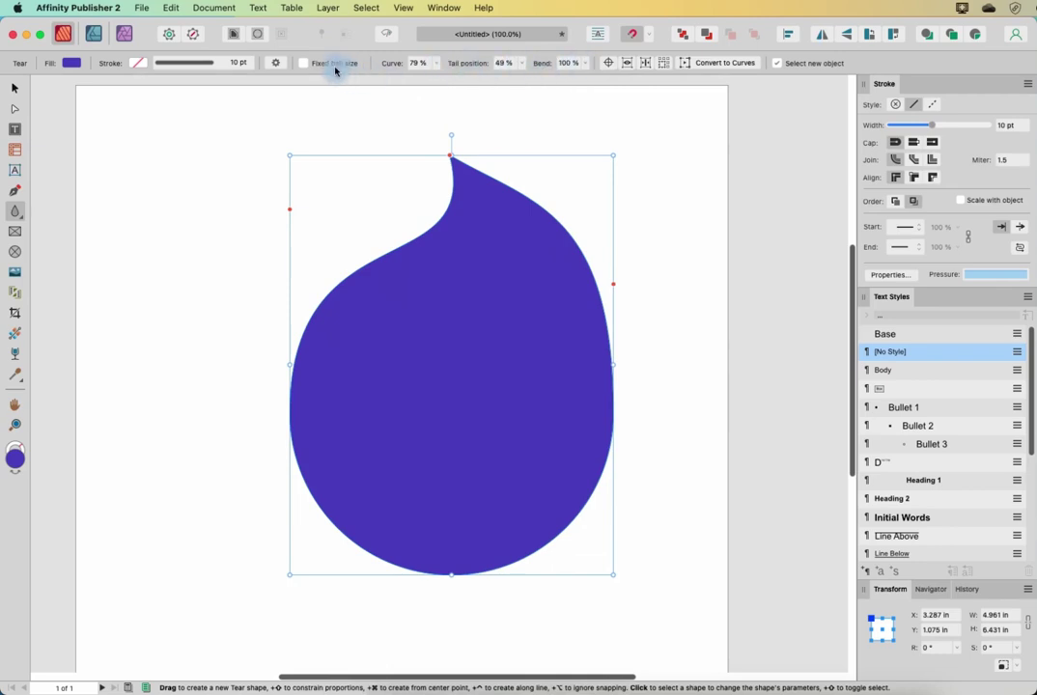
{"action": "left_click", "coordinate": [303, 63]}
{"action": "left_click", "coordinate": [444, 63]}
{"action": "mouse_move", "coordinate": [424, 77]}
{"action": "left_mouse_down"}
{"action": "mouse_move", "coordinate": [489, 80]}
{"action": "mouse_move", "coordinate": [419, 83]}
{"action": "mouse_move", "coordinate": [439, 92]}
{"action": "left_mouse_up"}
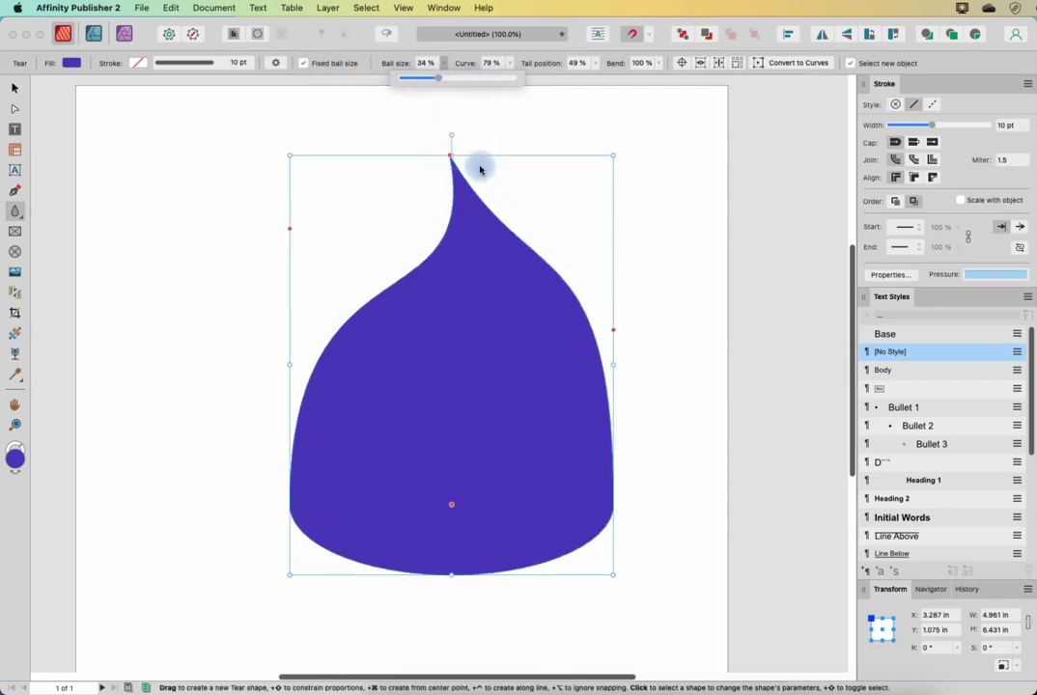
{"action": "left_click", "coordinate": [658, 63]}
{"action": "left_click_drag", "start_coordinate": [651, 81], "coordinate": [676, 86]}
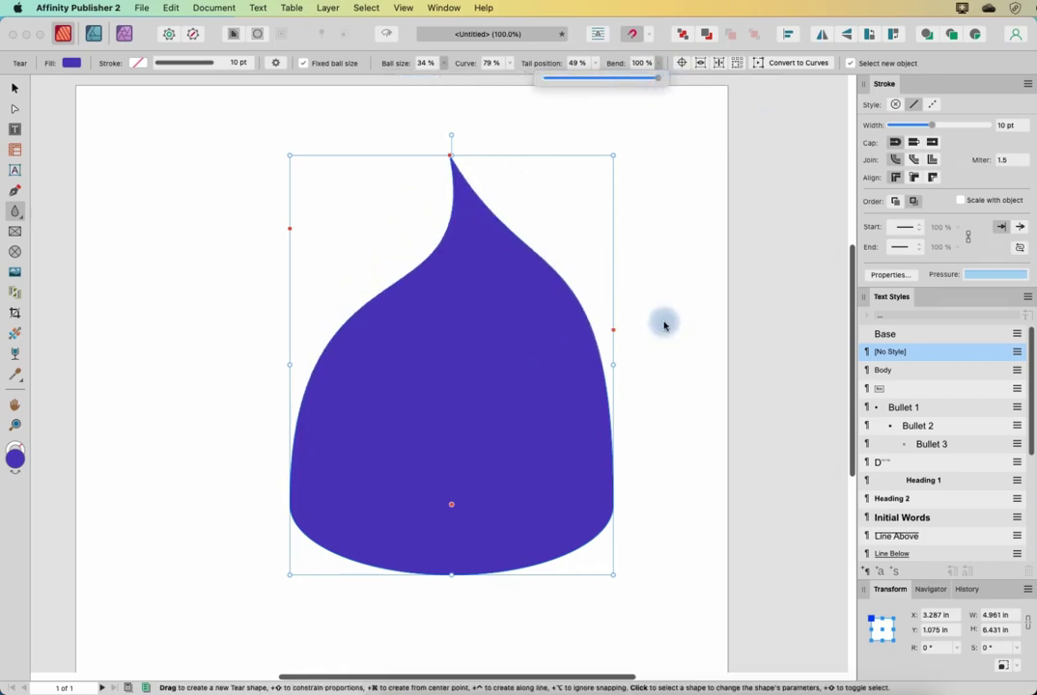
- Delete the tear and draw a heart shape about 5.71 by 5.42 in
{"action": "key", "text": "Delete"}
{"action": "left_click", "coordinate": [15, 210]}
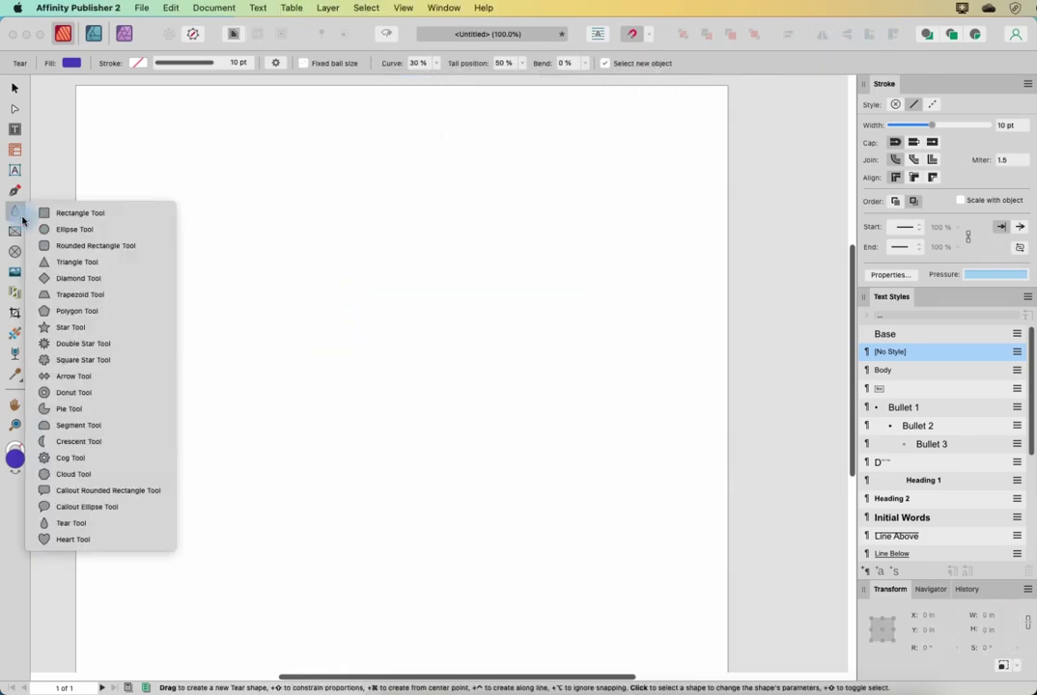
{"action": "left_click", "coordinate": [92, 541]}
{"action": "left_click_drag", "start_coordinate": [257, 157], "coordinate": [630, 512]}
- Try different groove depths, set the heart's spread to 41% and stretch the shape to about 6.07 in tall
{"action": "left_click_drag", "start_coordinate": [439, 232], "coordinate": [430, 513]}
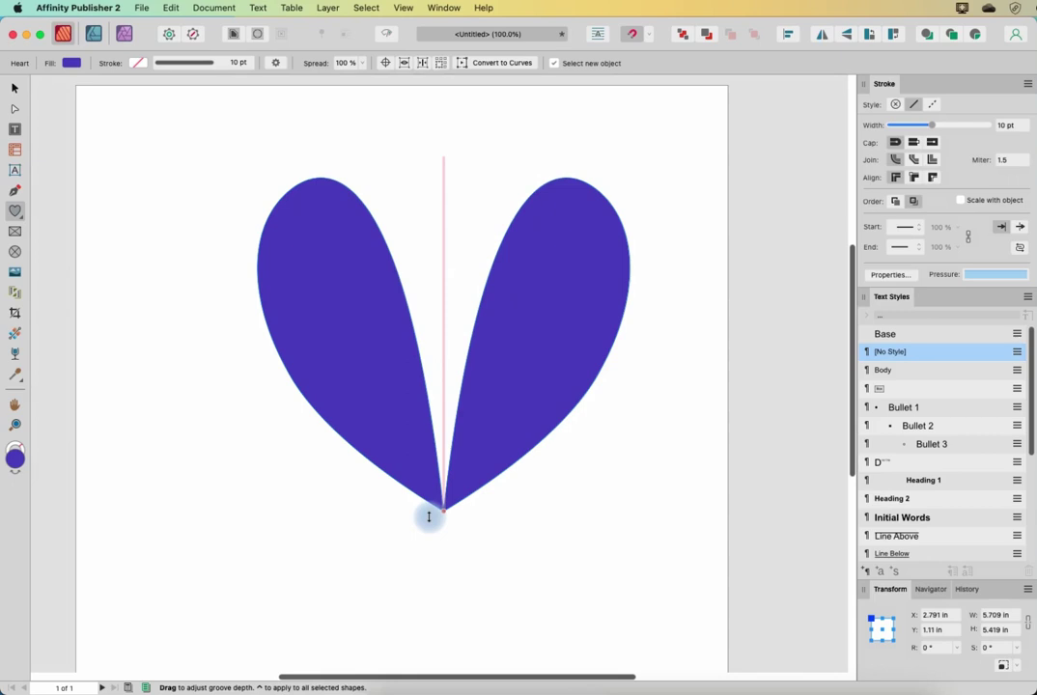
{"action": "left_click_drag", "start_coordinate": [429, 517], "coordinate": [450, 268]}
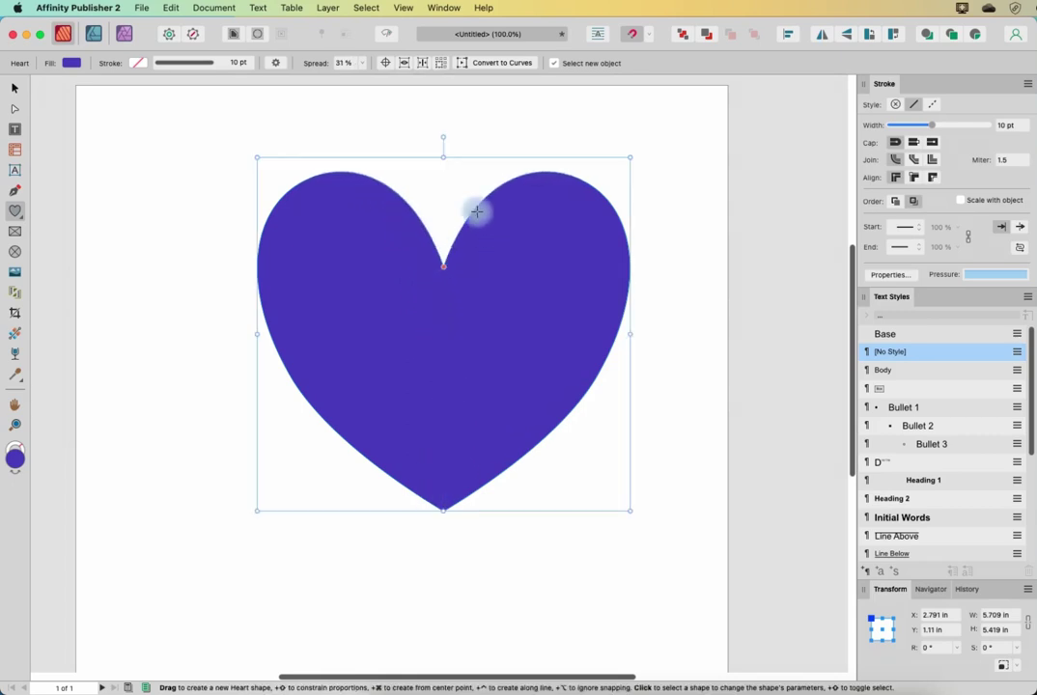
{"action": "left_click", "coordinate": [363, 63]}
{"action": "mouse_move", "coordinate": [370, 83]}
{"action": "left_mouse_down"}
{"action": "mouse_move", "coordinate": [352, 88]}
{"action": "mouse_move", "coordinate": [398, 88]}
{"action": "mouse_move", "coordinate": [360, 81]}
{"action": "mouse_move", "coordinate": [372, 79]}
{"action": "left_mouse_up"}
{"action": "left_click", "coordinate": [276, 63]}
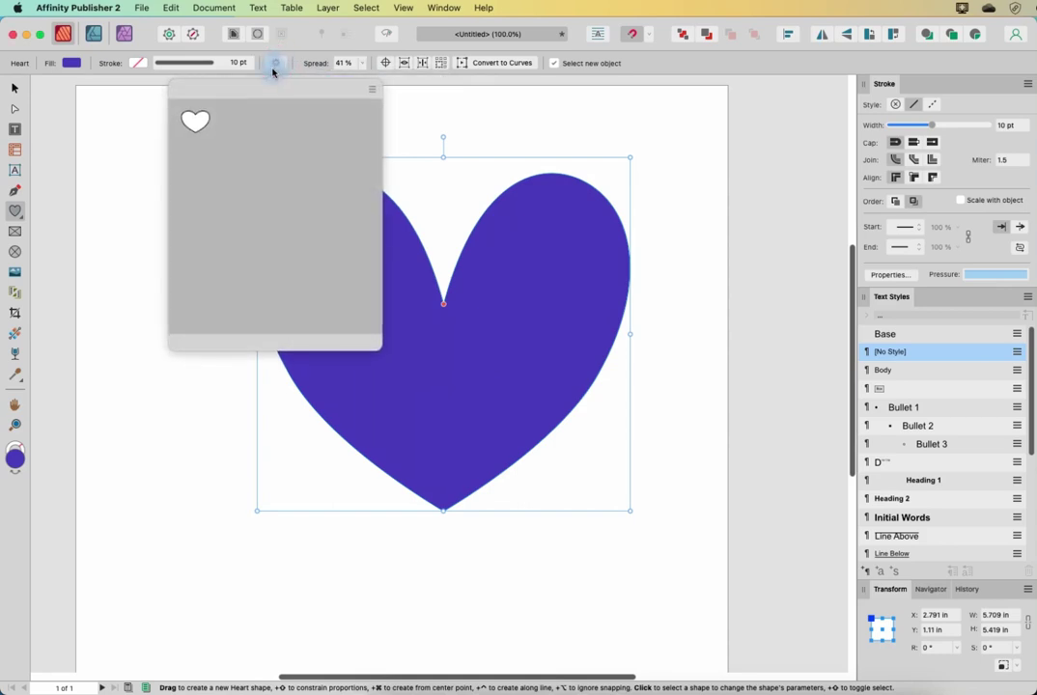
{"action": "left_click", "coordinate": [442, 106]}
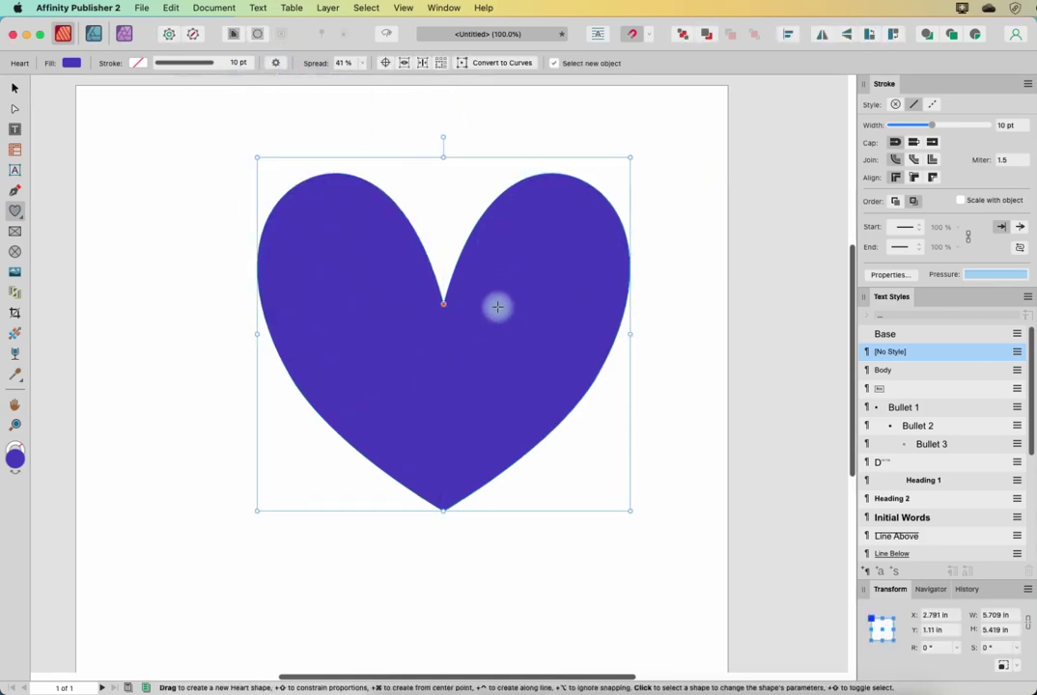
{"action": "left_click_drag", "start_coordinate": [437, 505], "coordinate": [443, 553]}
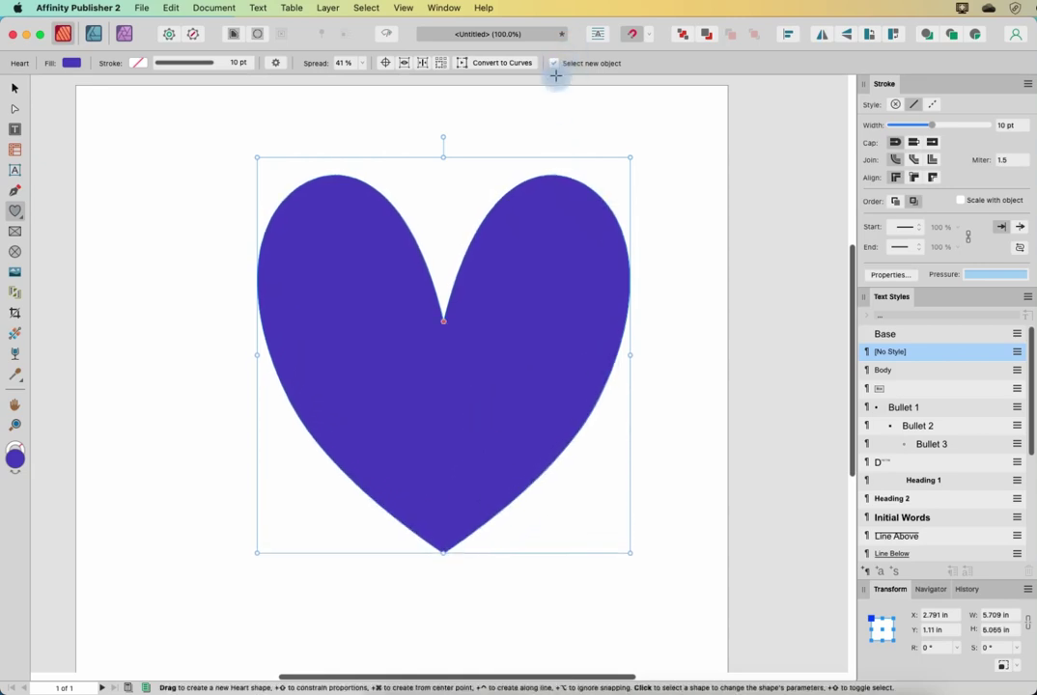
- Convert the heart to curves, pull its bottom point down and to the left, and adjust the lower side handles
{"action": "left_click", "coordinate": [475, 64]}
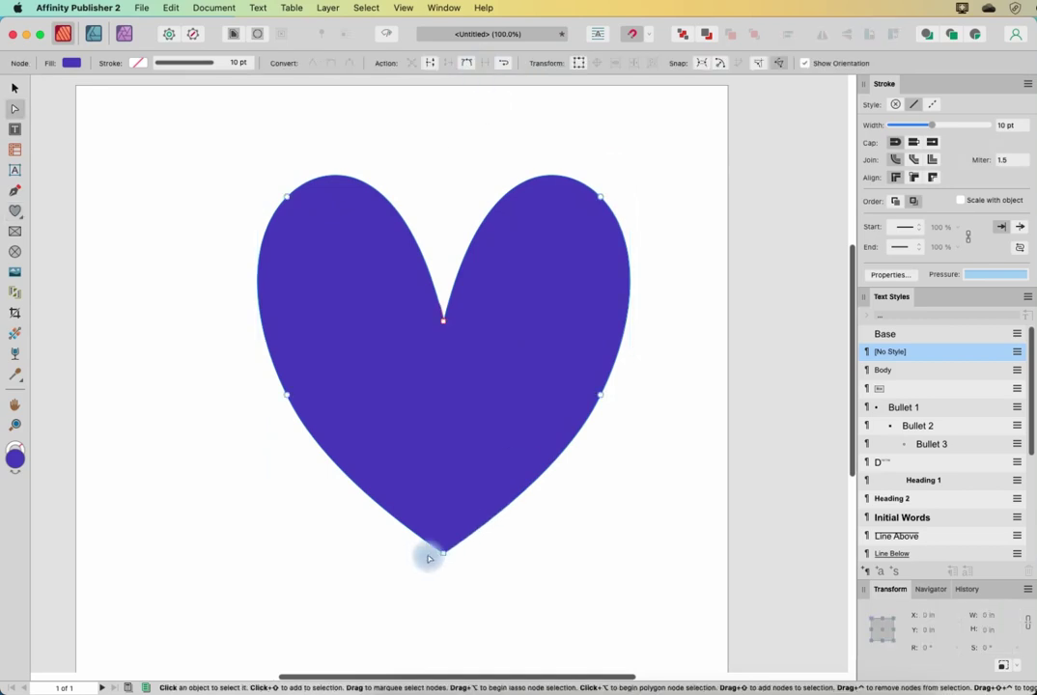
{"action": "left_click_drag", "start_coordinate": [439, 558], "coordinate": [367, 583]}
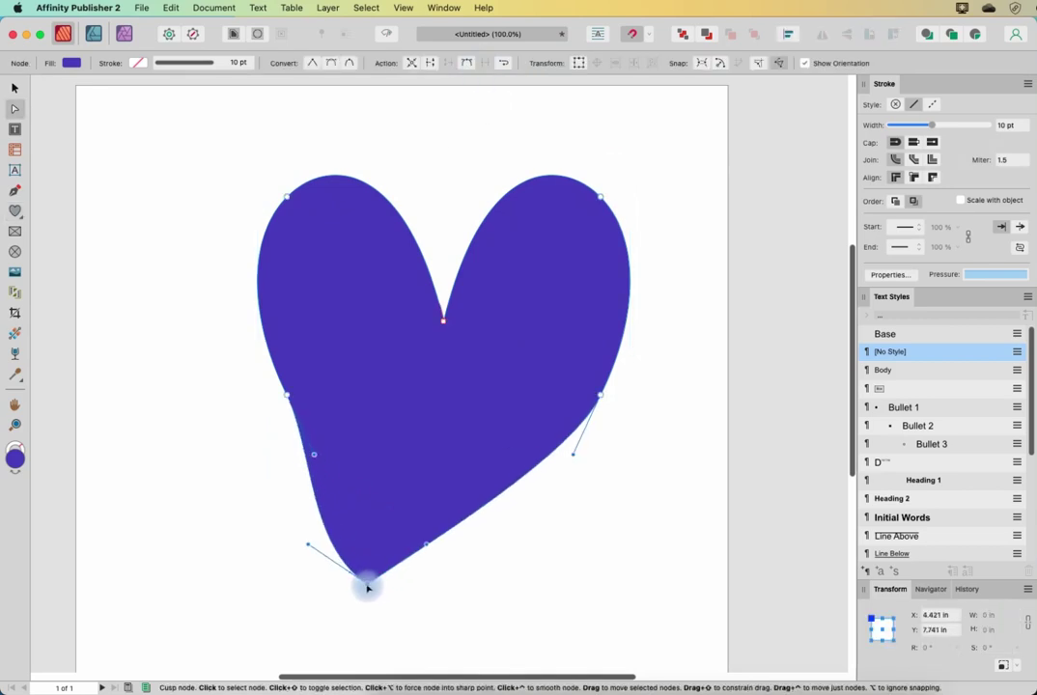
{"action": "left_click_drag", "start_coordinate": [315, 454], "coordinate": [340, 442]}
{"action": "left_click_drag", "start_coordinate": [573, 454], "coordinate": [560, 459]}
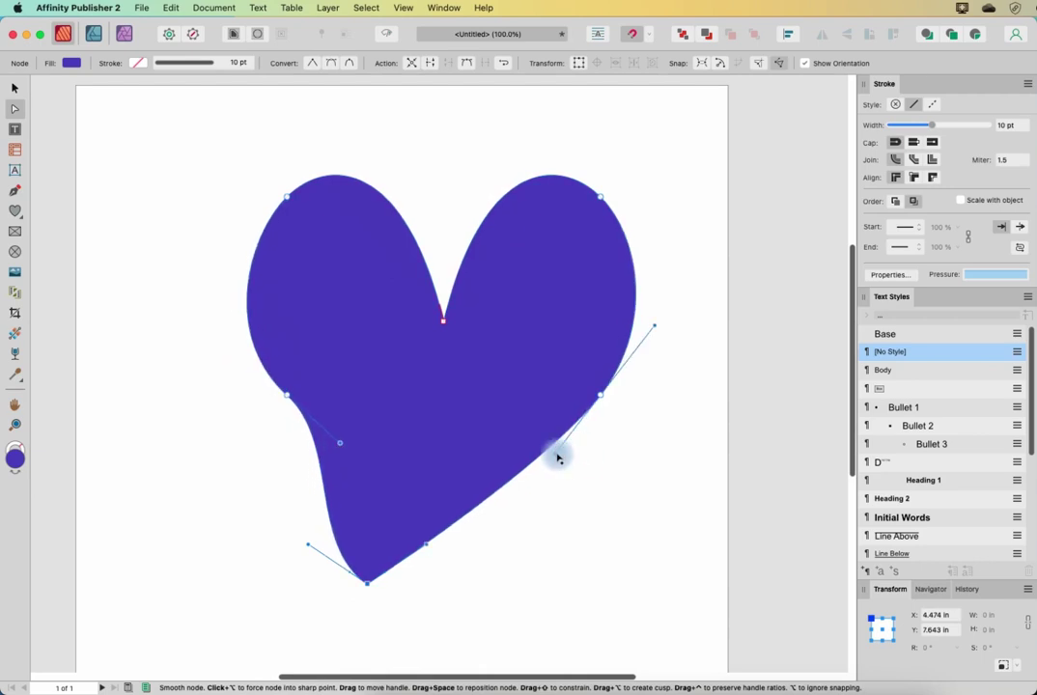
- Move the heart's lower-left node inward and bend the curve handles to form an inward-curving tail
{"action": "left_click_drag", "start_coordinate": [290, 398], "coordinate": [324, 432]}
{"action": "left_click_drag", "start_coordinate": [382, 479], "coordinate": [385, 454]}
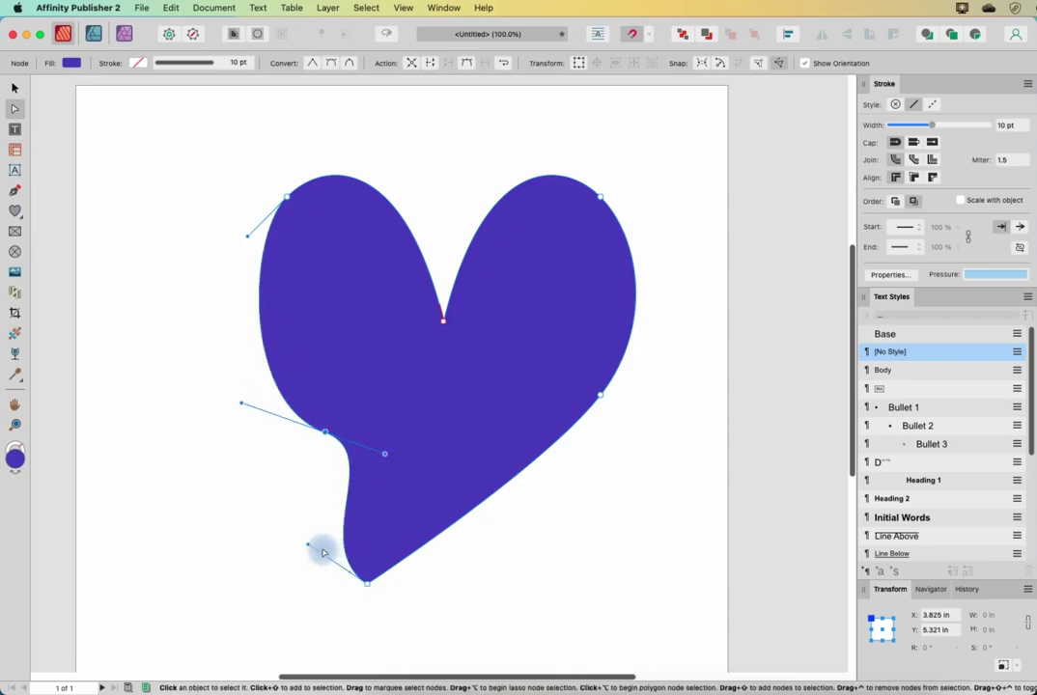
{"action": "left_click_drag", "start_coordinate": [306, 545], "coordinate": [382, 499]}
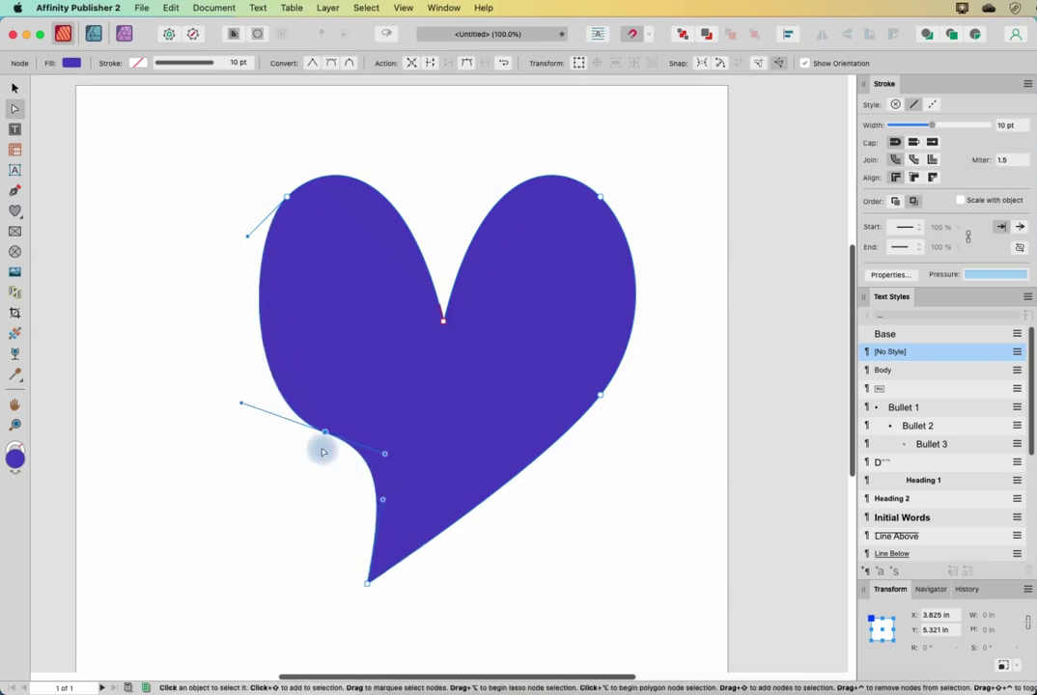
{"action": "left_click", "coordinate": [238, 386]}
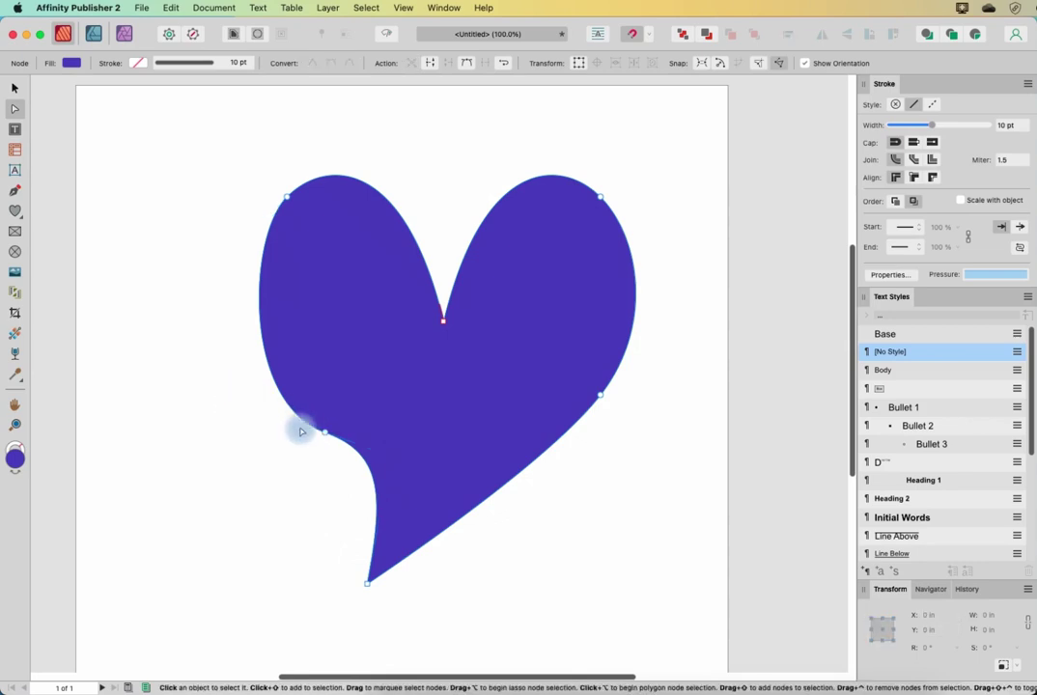
- Shift the heart's lower-left node back up and to the left, smooth the curve around it and deselect the shape
{"action": "left_click_drag", "start_coordinate": [327, 431], "coordinate": [304, 407]}
{"action": "left_click_drag", "start_coordinate": [226, 383], "coordinate": [244, 351]}
{"action": "left_click", "coordinate": [558, 565]}
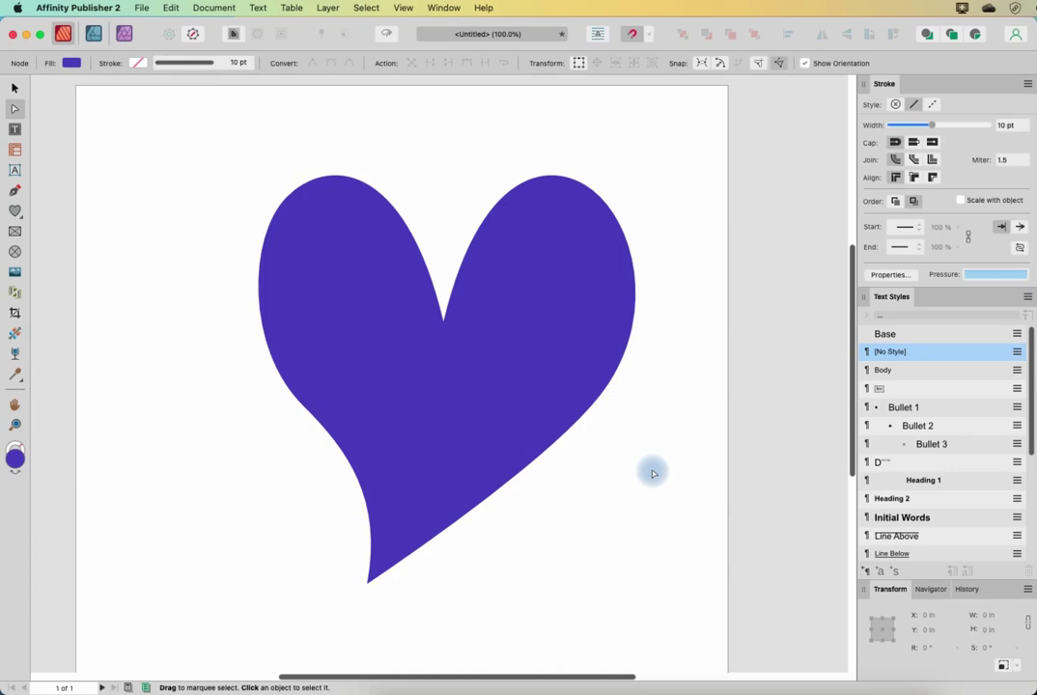
{"action": "left_click", "coordinate": [369, 245]}
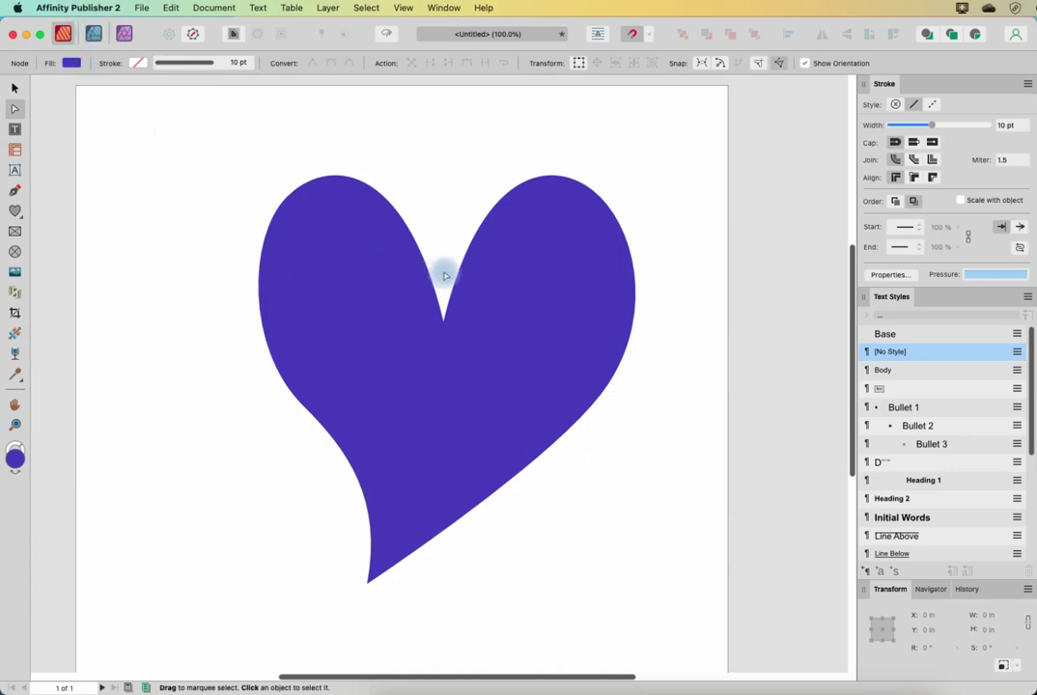